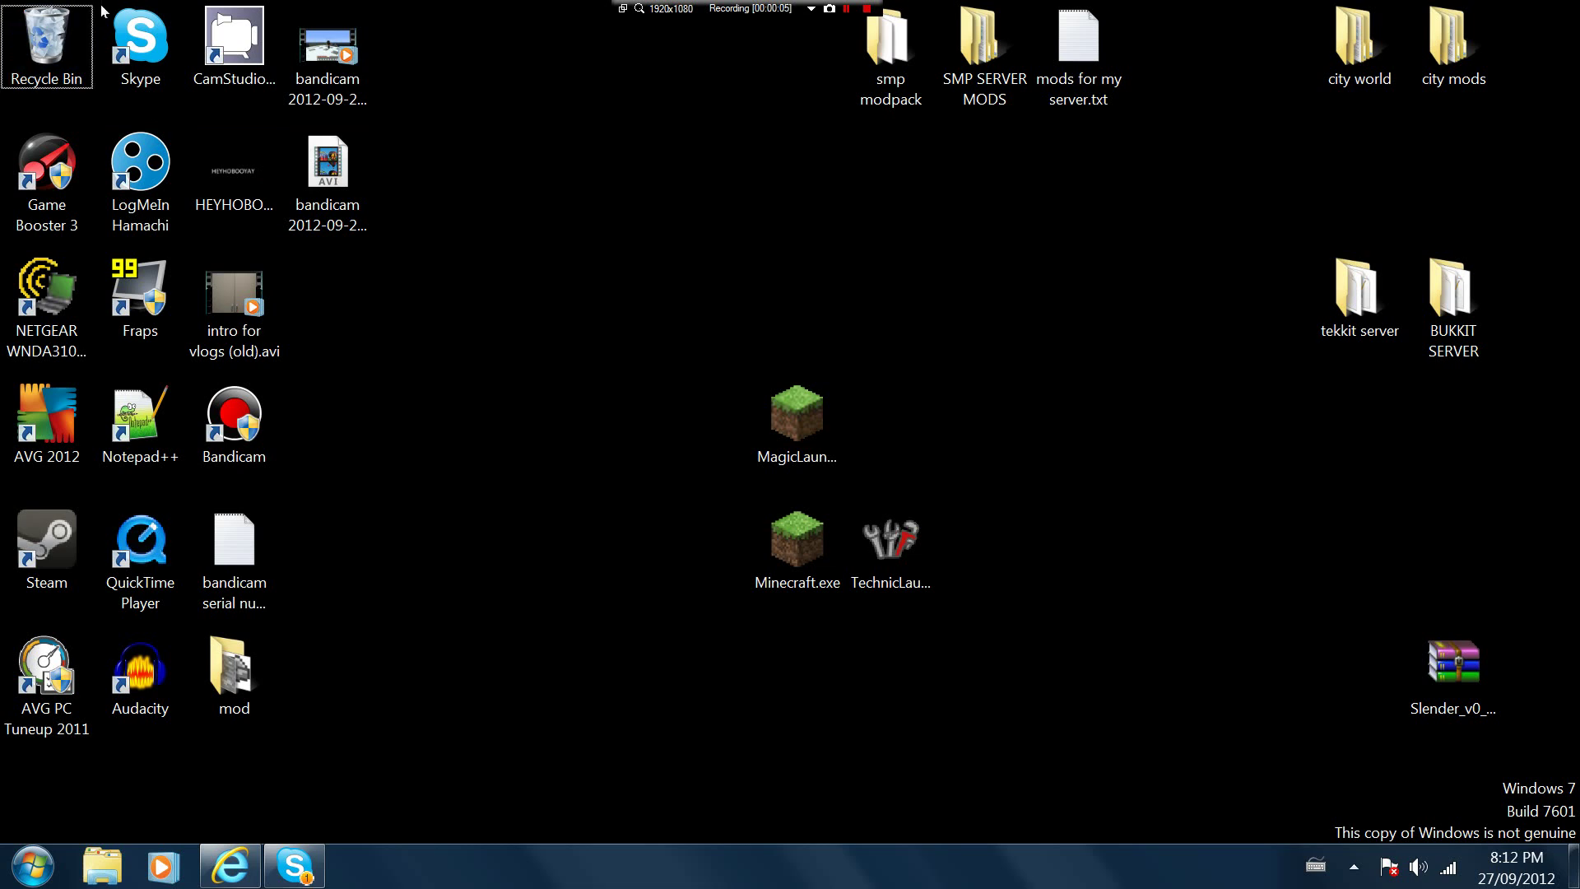
Start deleting the Skype shortcut but cancel, then briefly open and close the BUKKIT SERVER folder
{"action": "left_click_drag", "start_coordinate": [140, 37], "coordinate": [49, 37]}
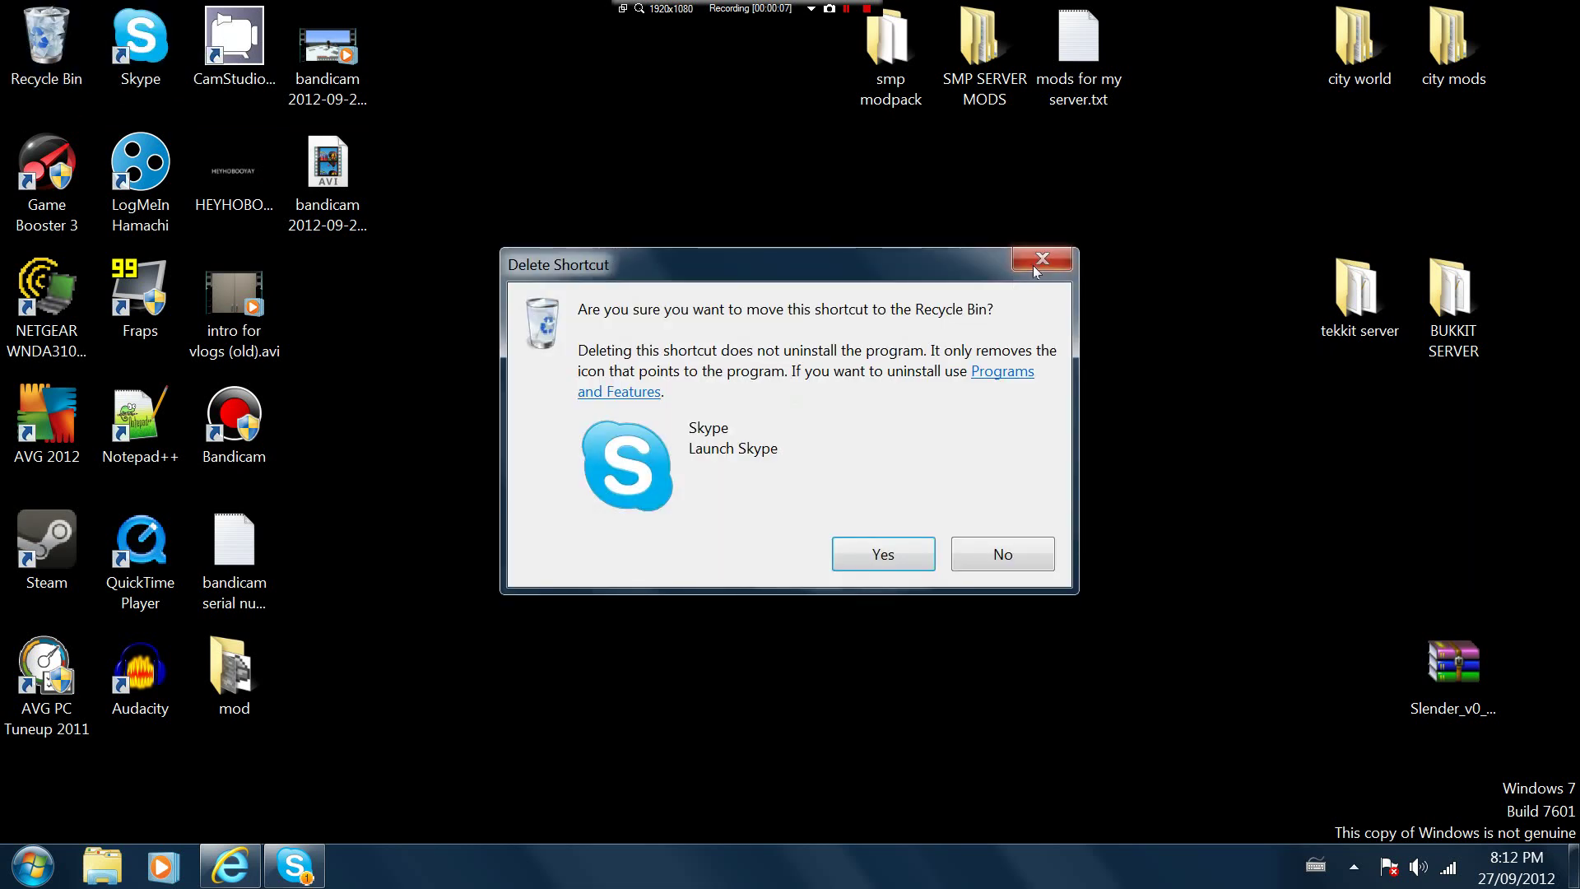
{"action": "left_click", "coordinate": [1035, 267]}
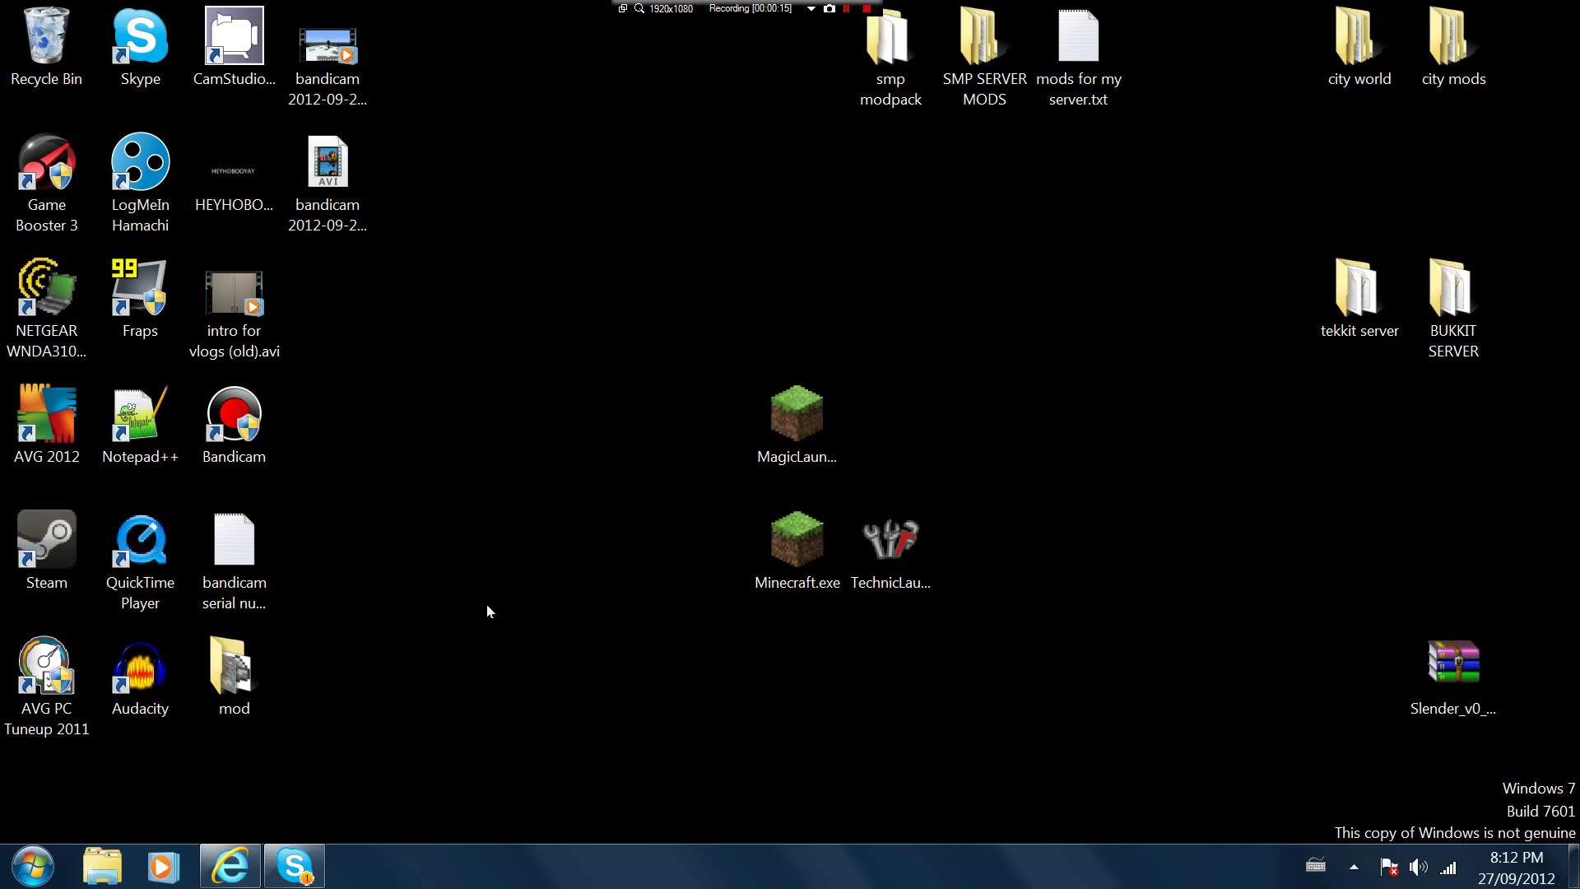
{"action": "double_click", "coordinate": [1477, 334]}
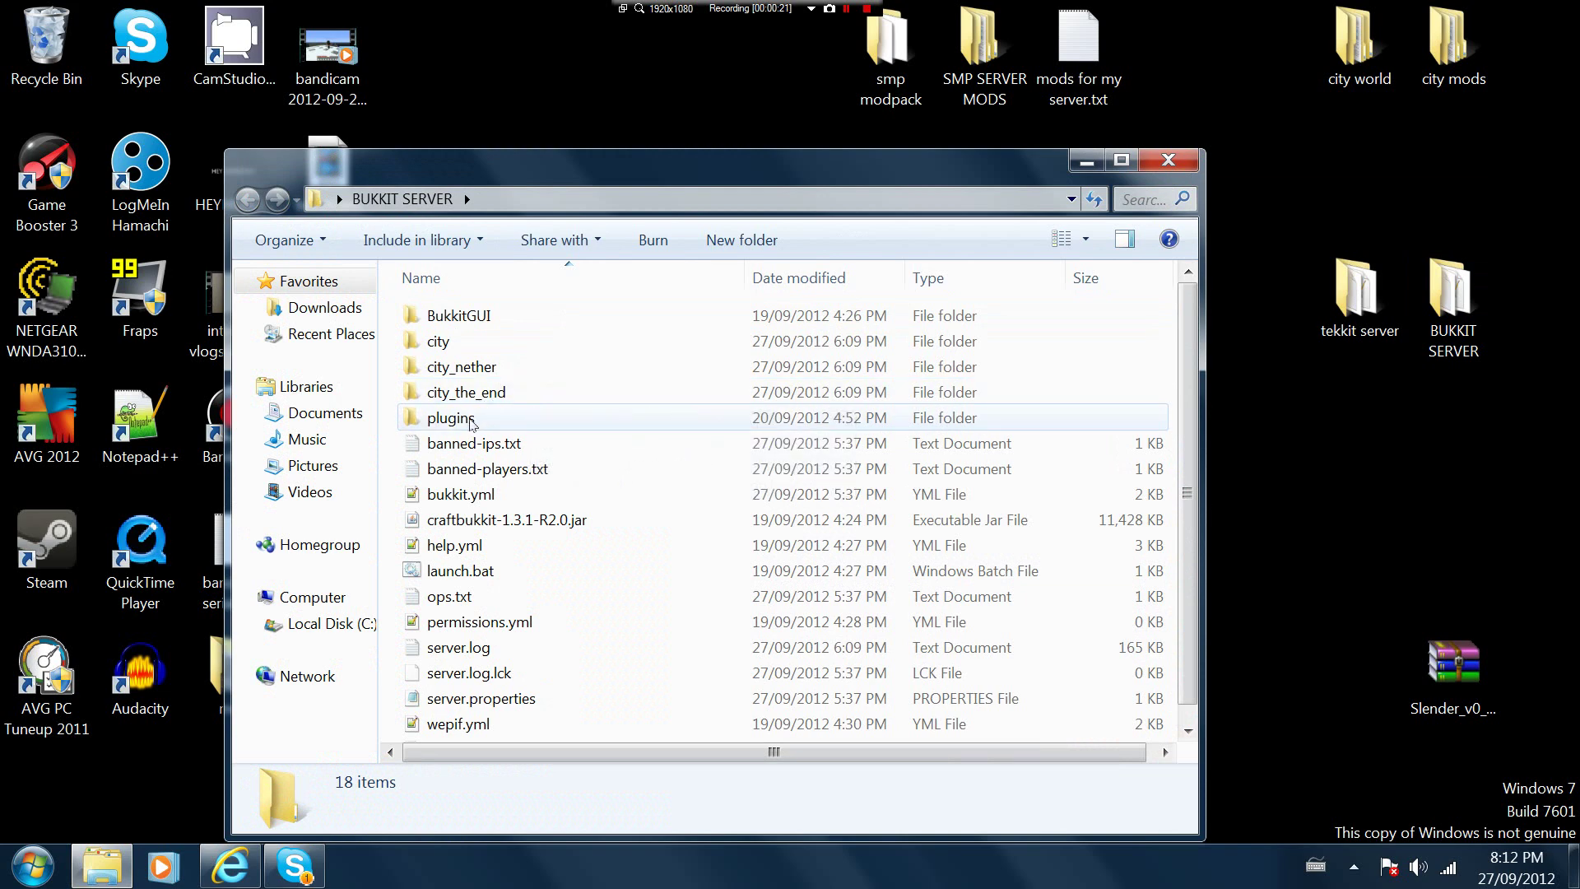
{"action": "left_click", "coordinate": [1164, 158]}
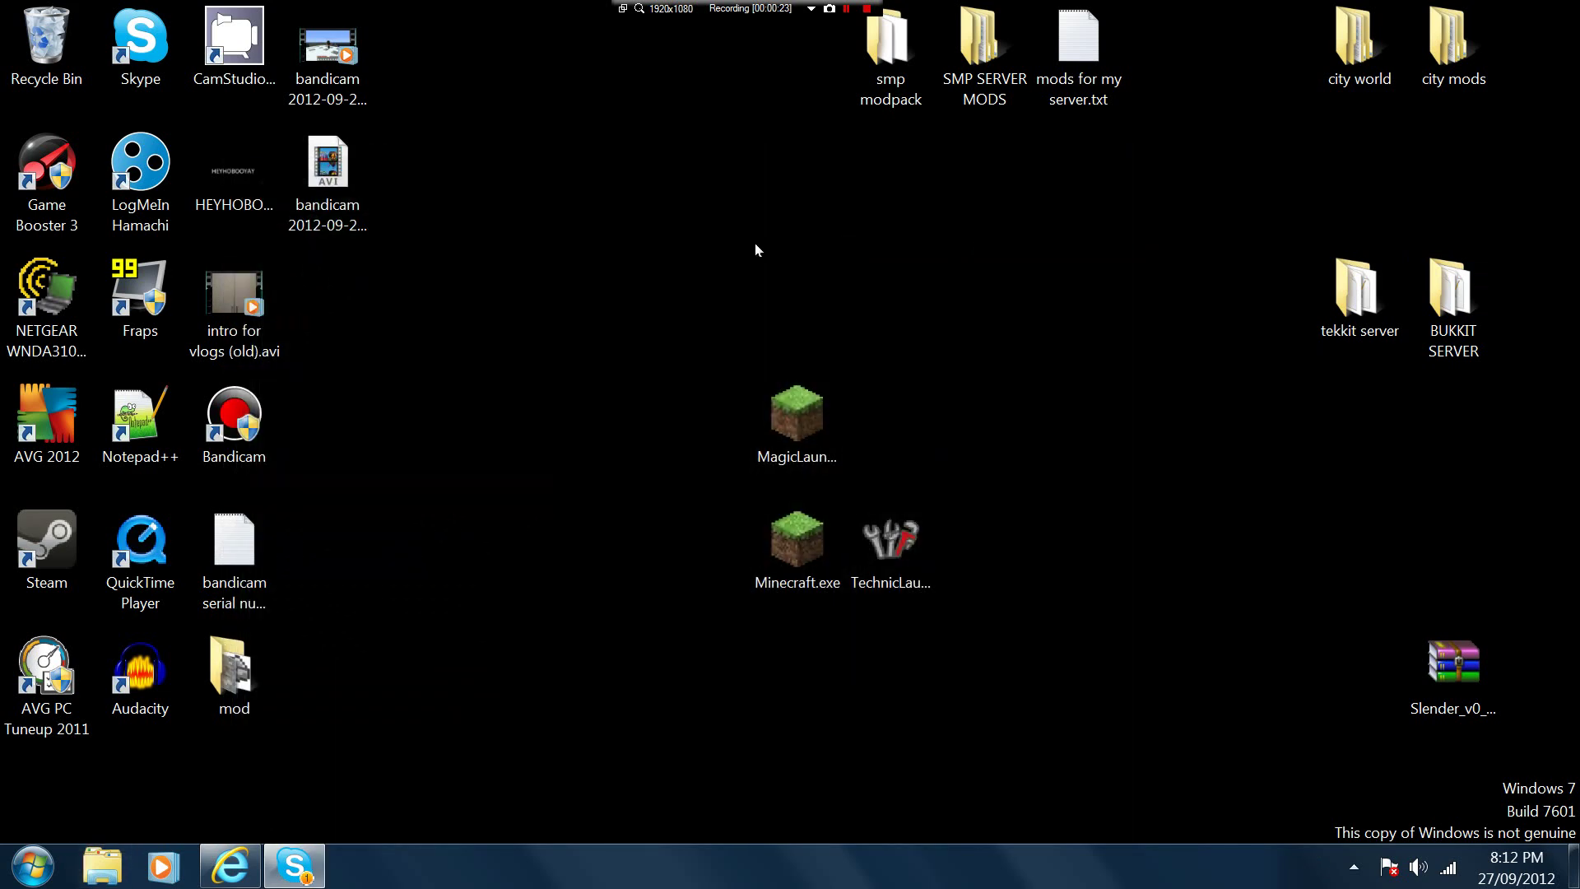
Bring the browser back, go to minecraft.net, and open its download page
{"action": "left_click", "coordinate": [231, 866]}
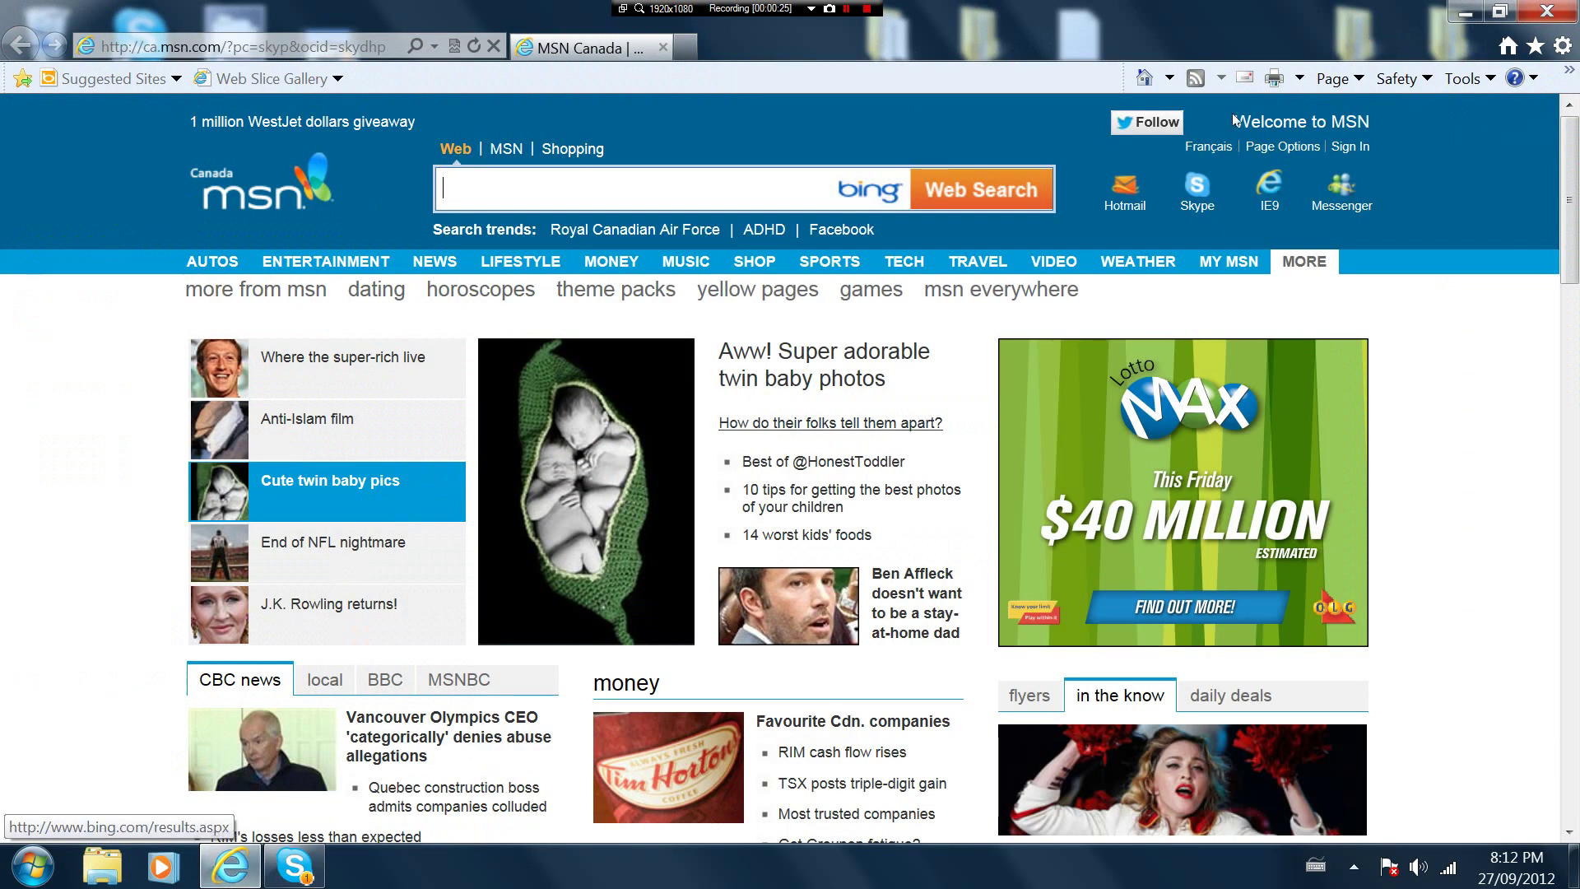
{"action": "left_click", "coordinate": [1461, 13]}
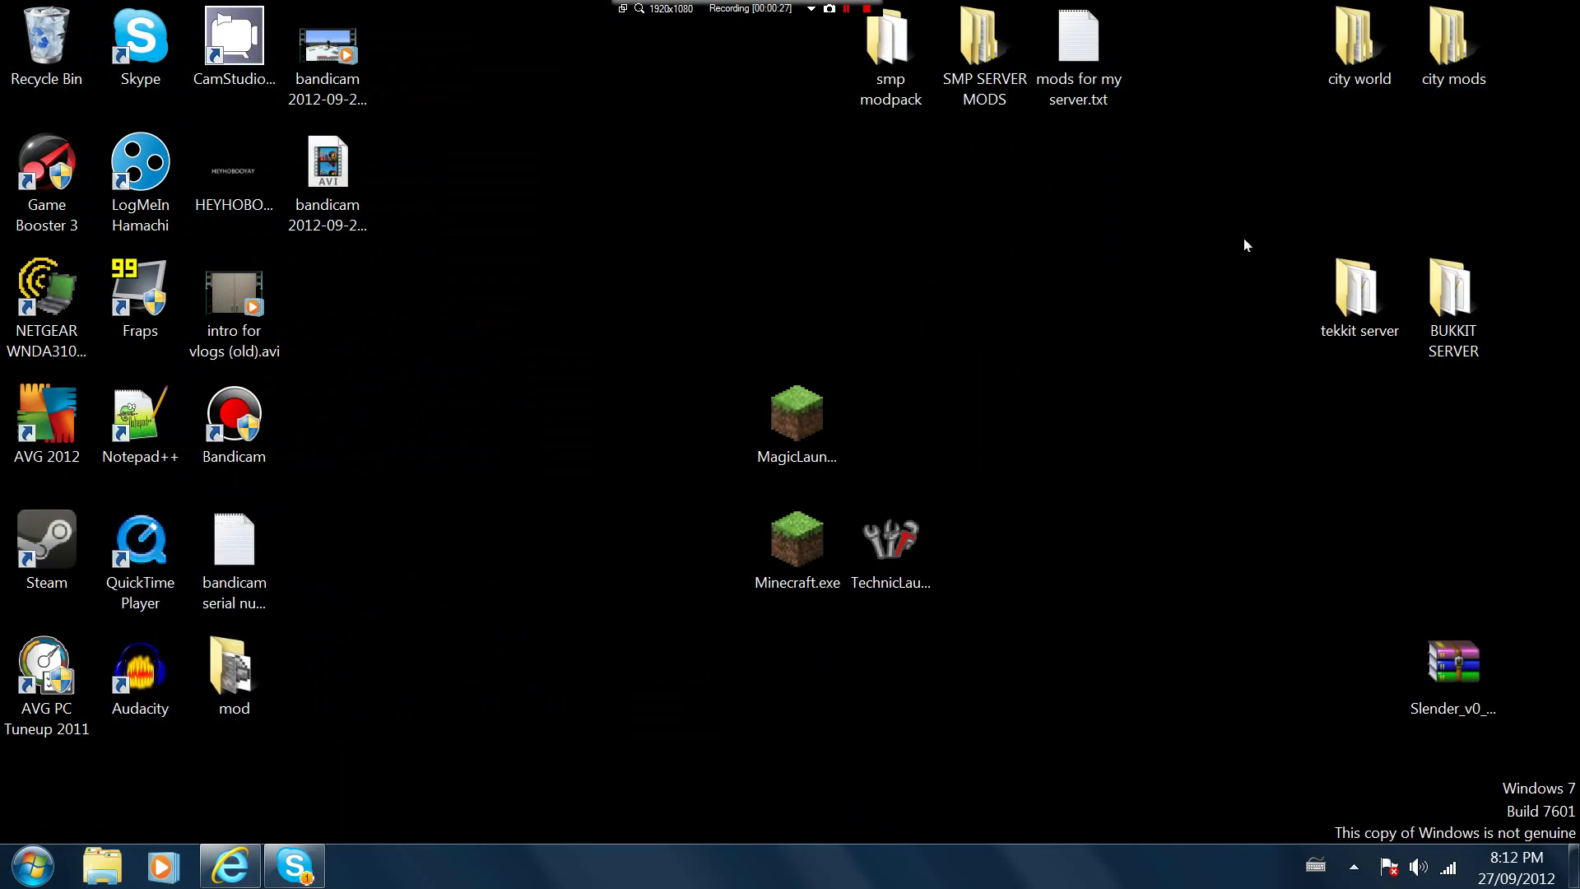
{"action": "left_click", "coordinate": [230, 866]}
{"action": "left_click", "coordinate": [276, 45]}
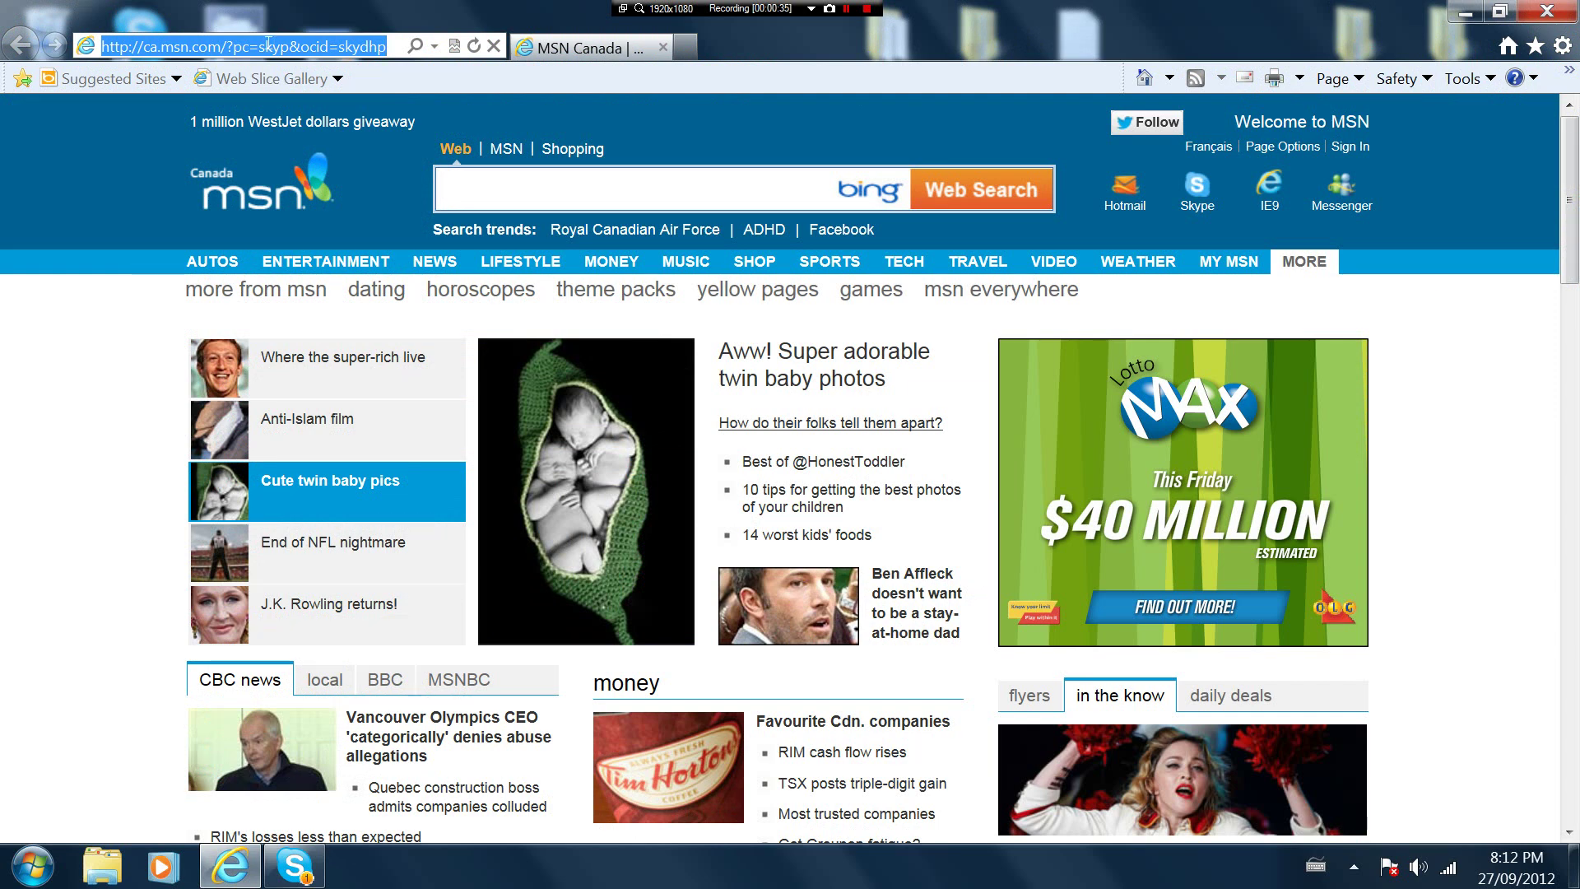
{"action": "type", "text": "mine"}
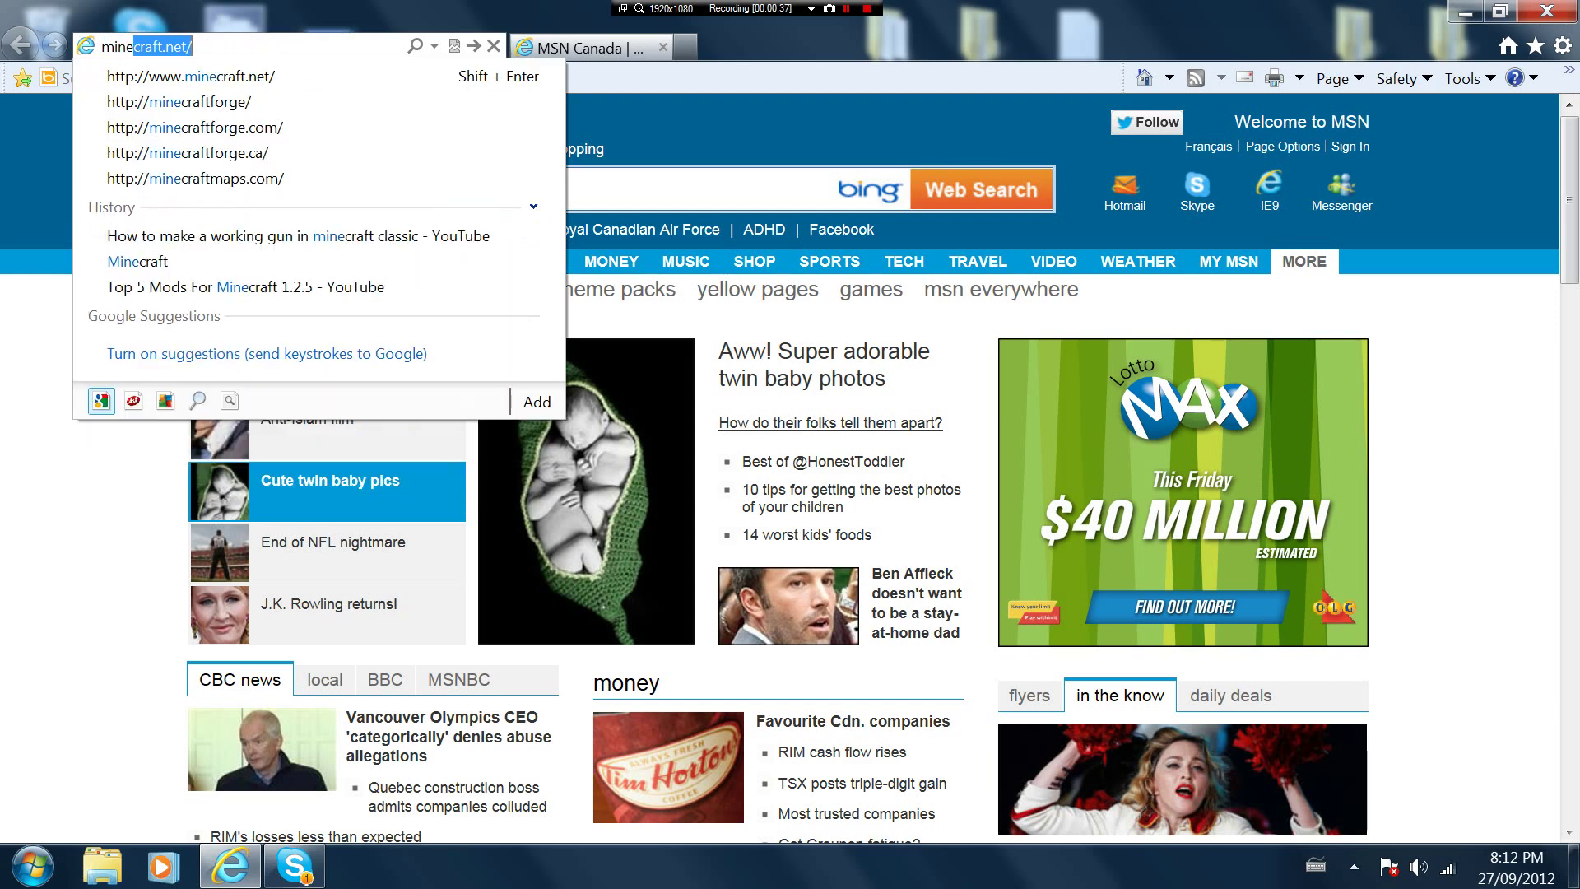
{"action": "type", "text": "craft.net"}
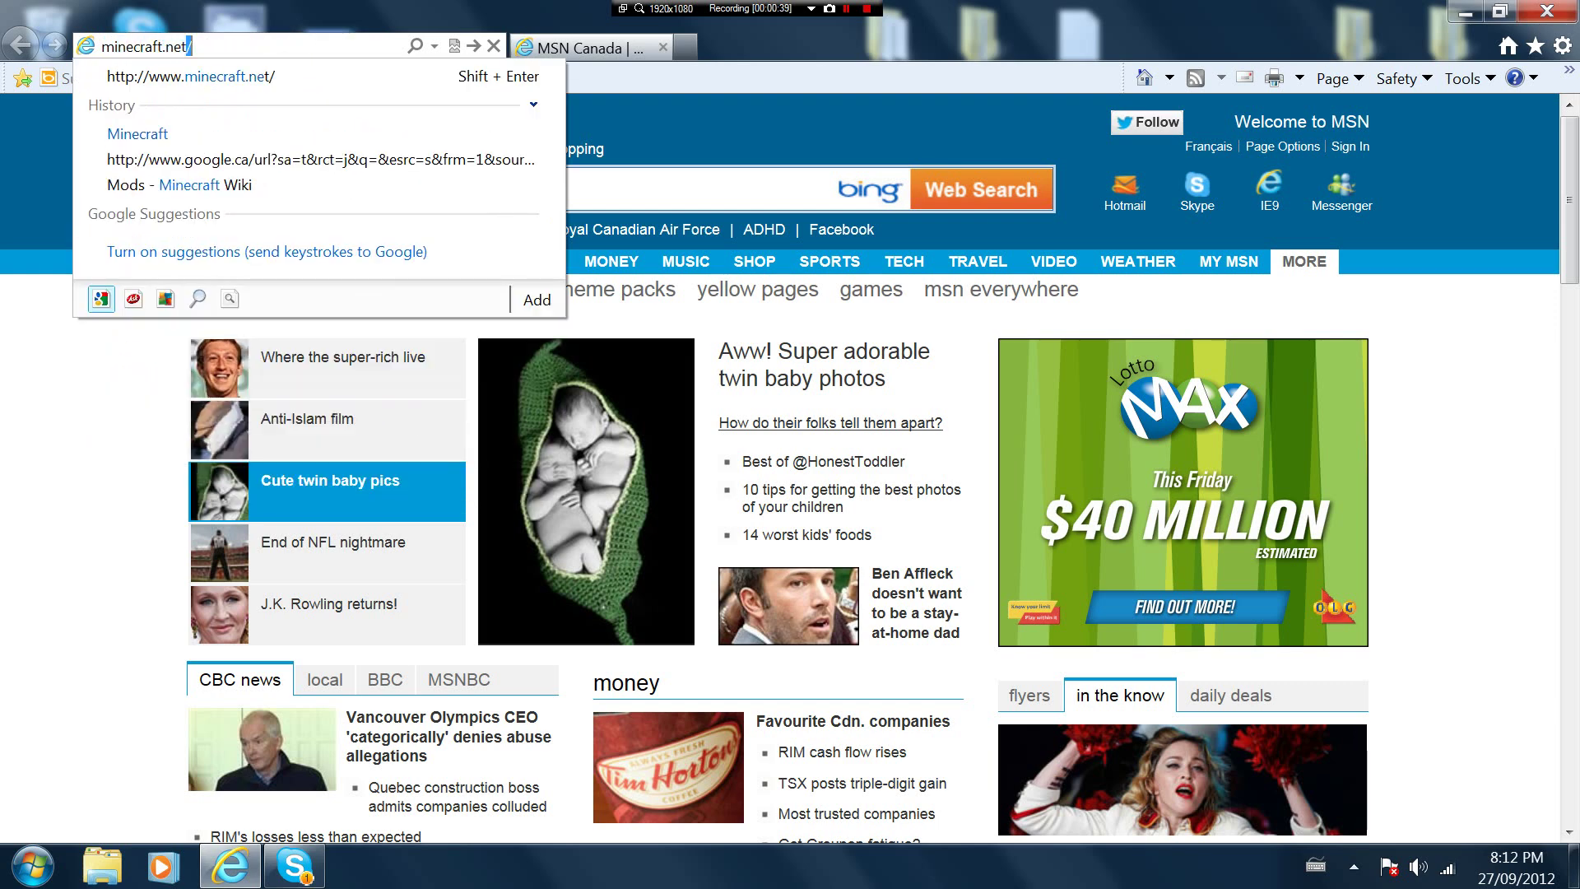
{"action": "key", "text": "Return"}
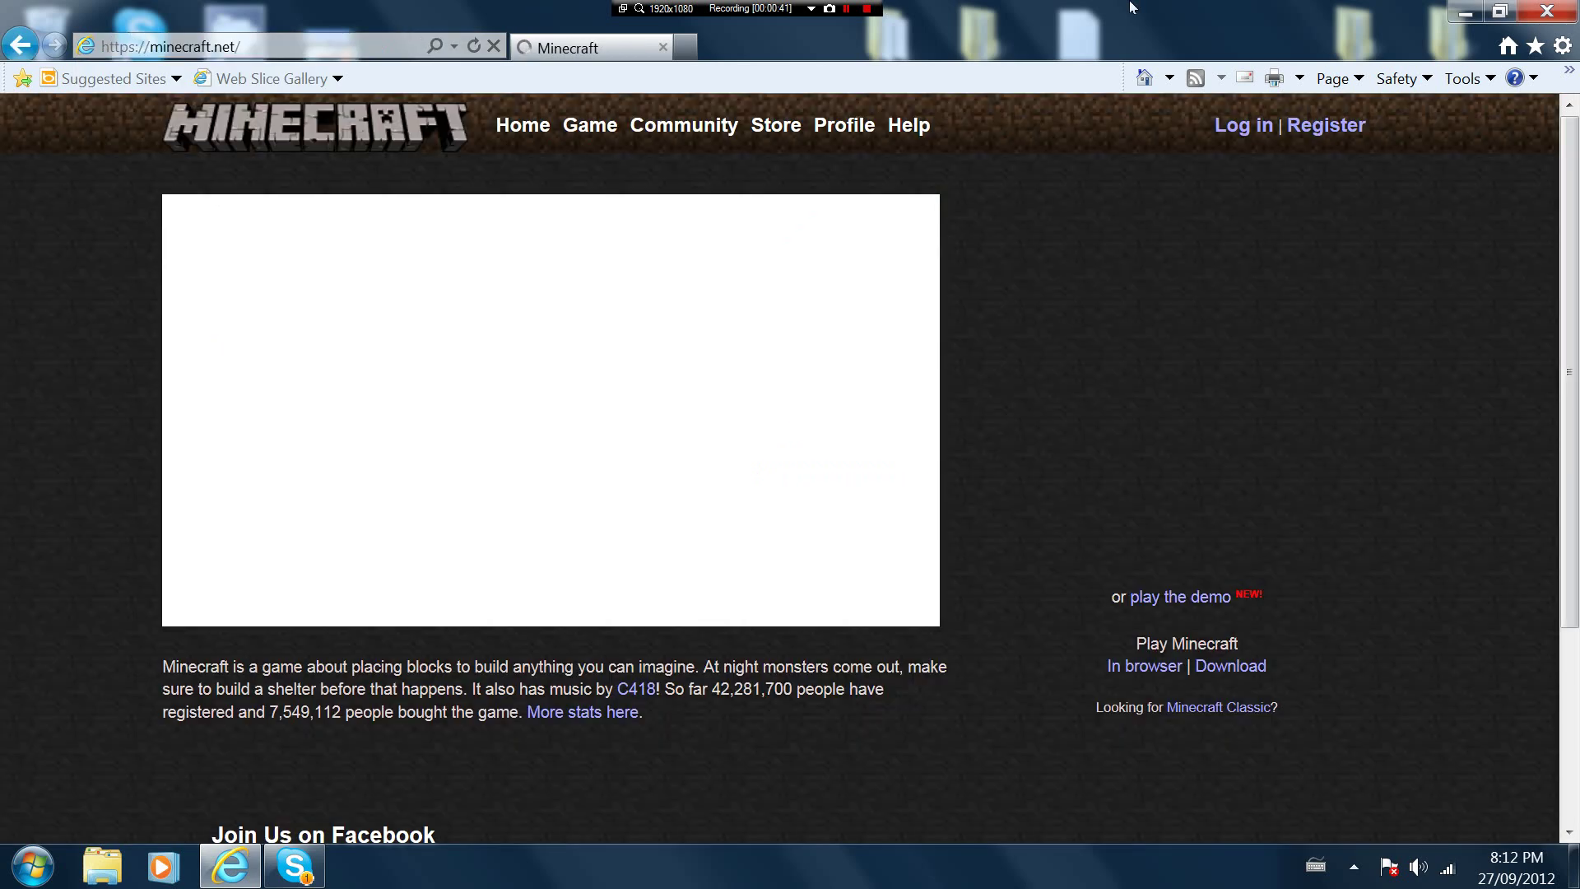
{"action": "left_click", "coordinate": [1231, 667]}
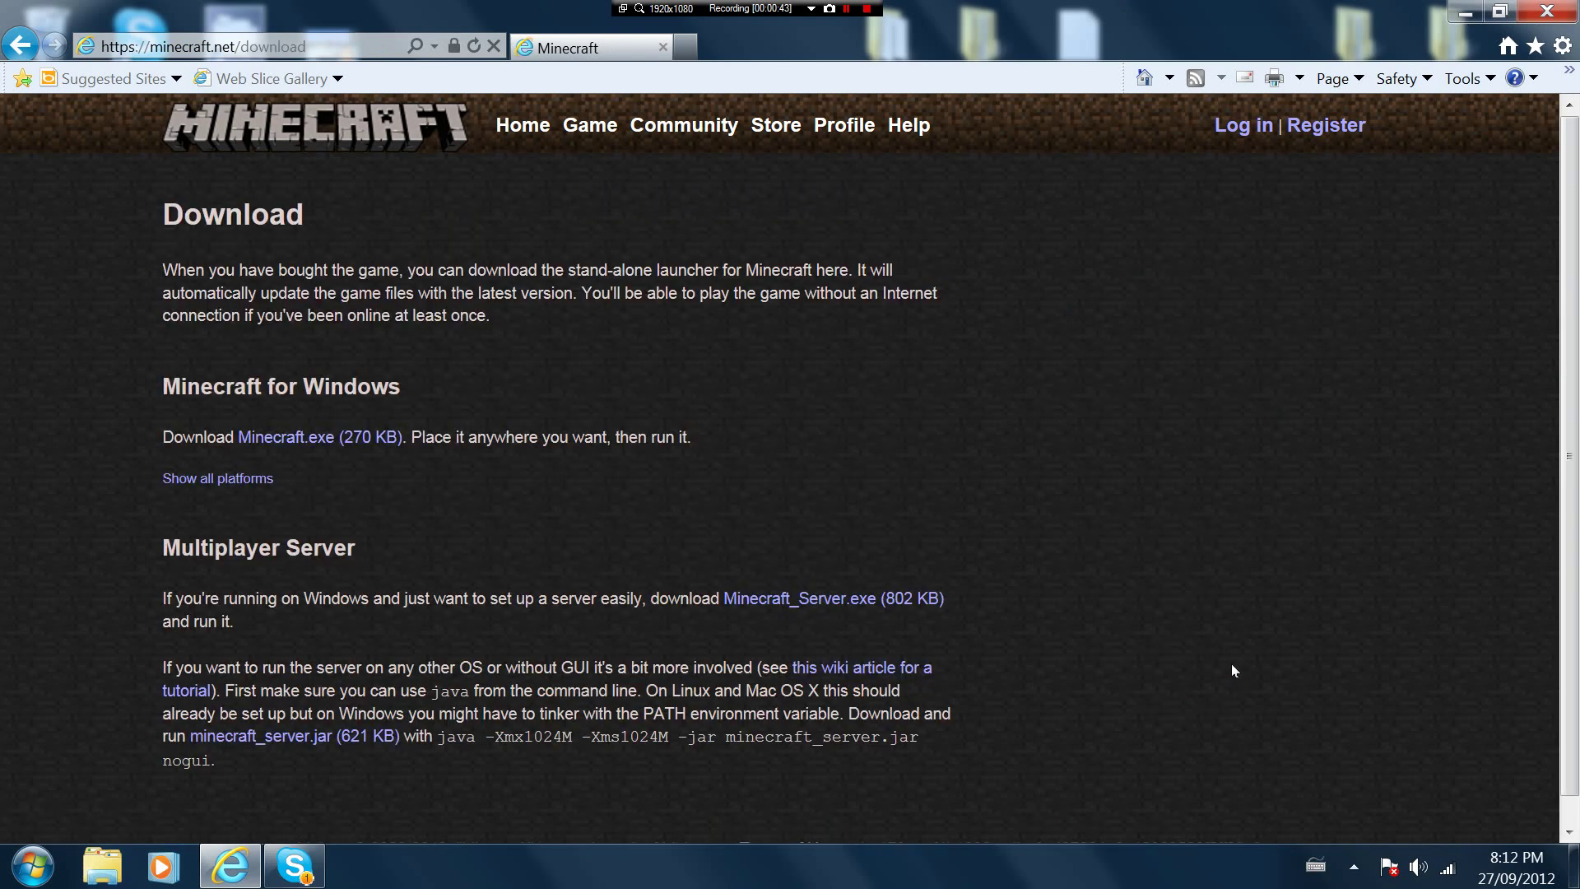
Download the multiplayer server and save it as minecraft_server.zip on the desktop
{"action": "left_click", "coordinate": [360, 749]}
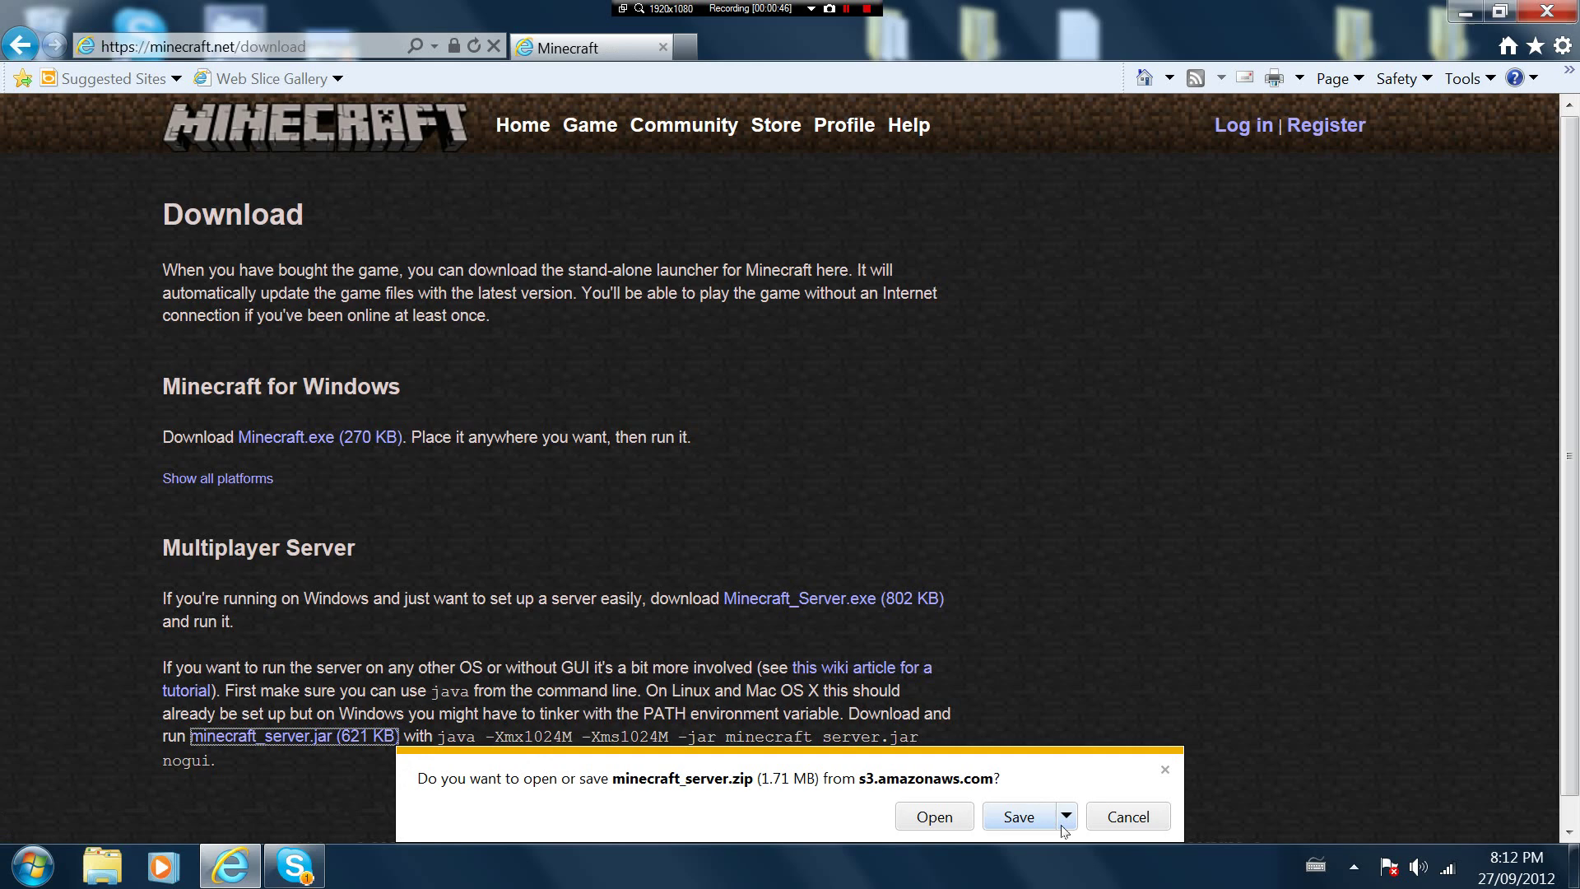
{"action": "left_click", "coordinate": [1065, 823]}
{"action": "left_click", "coordinate": [1135, 784]}
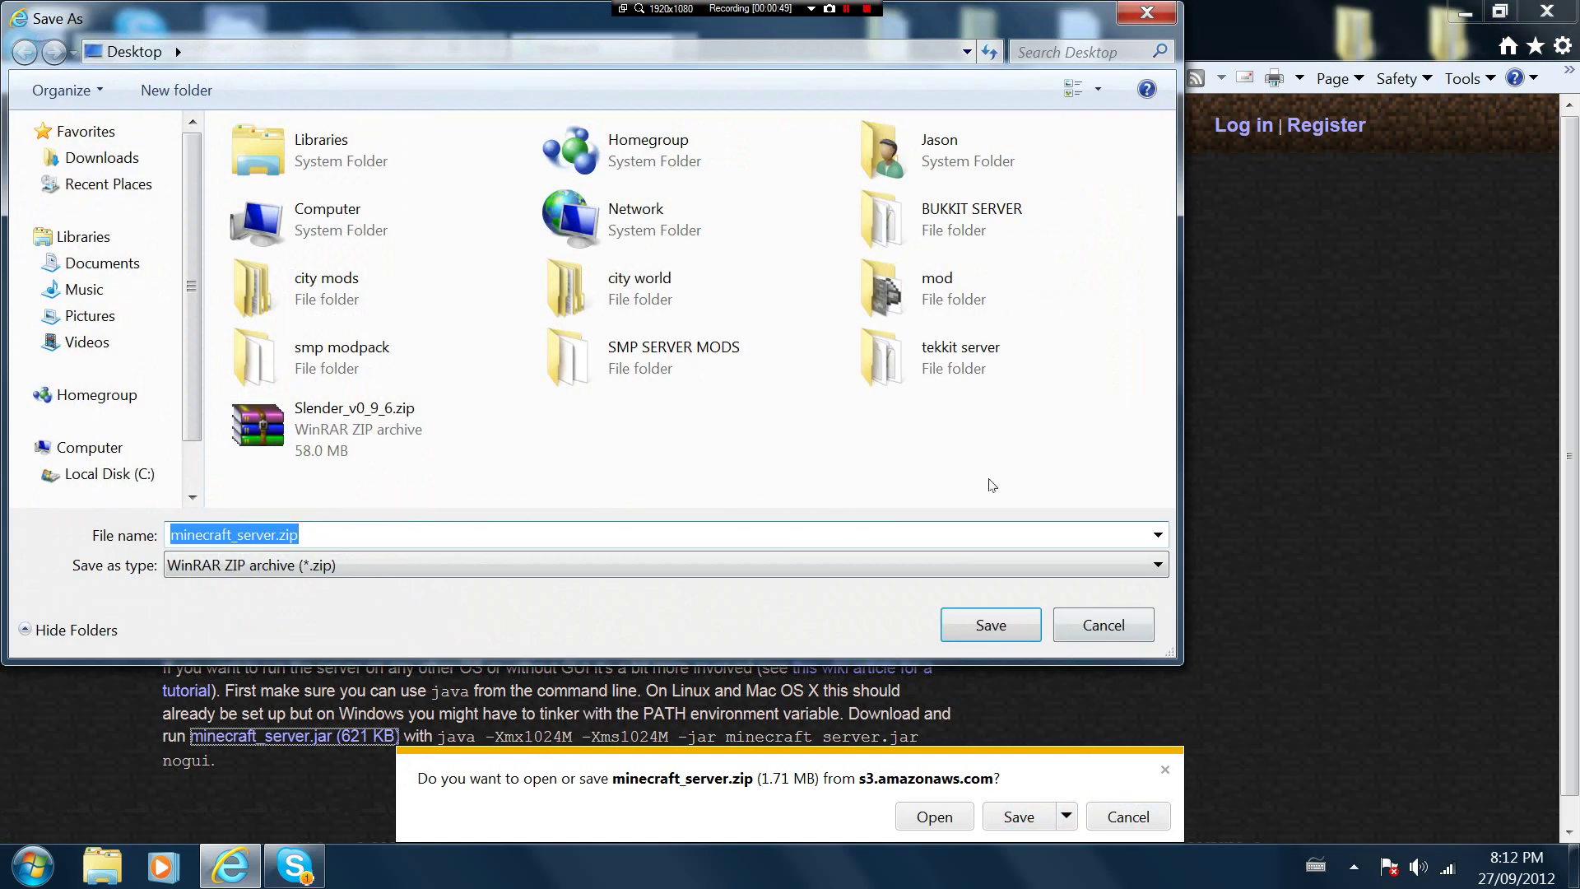
{"action": "left_click", "coordinate": [987, 625]}
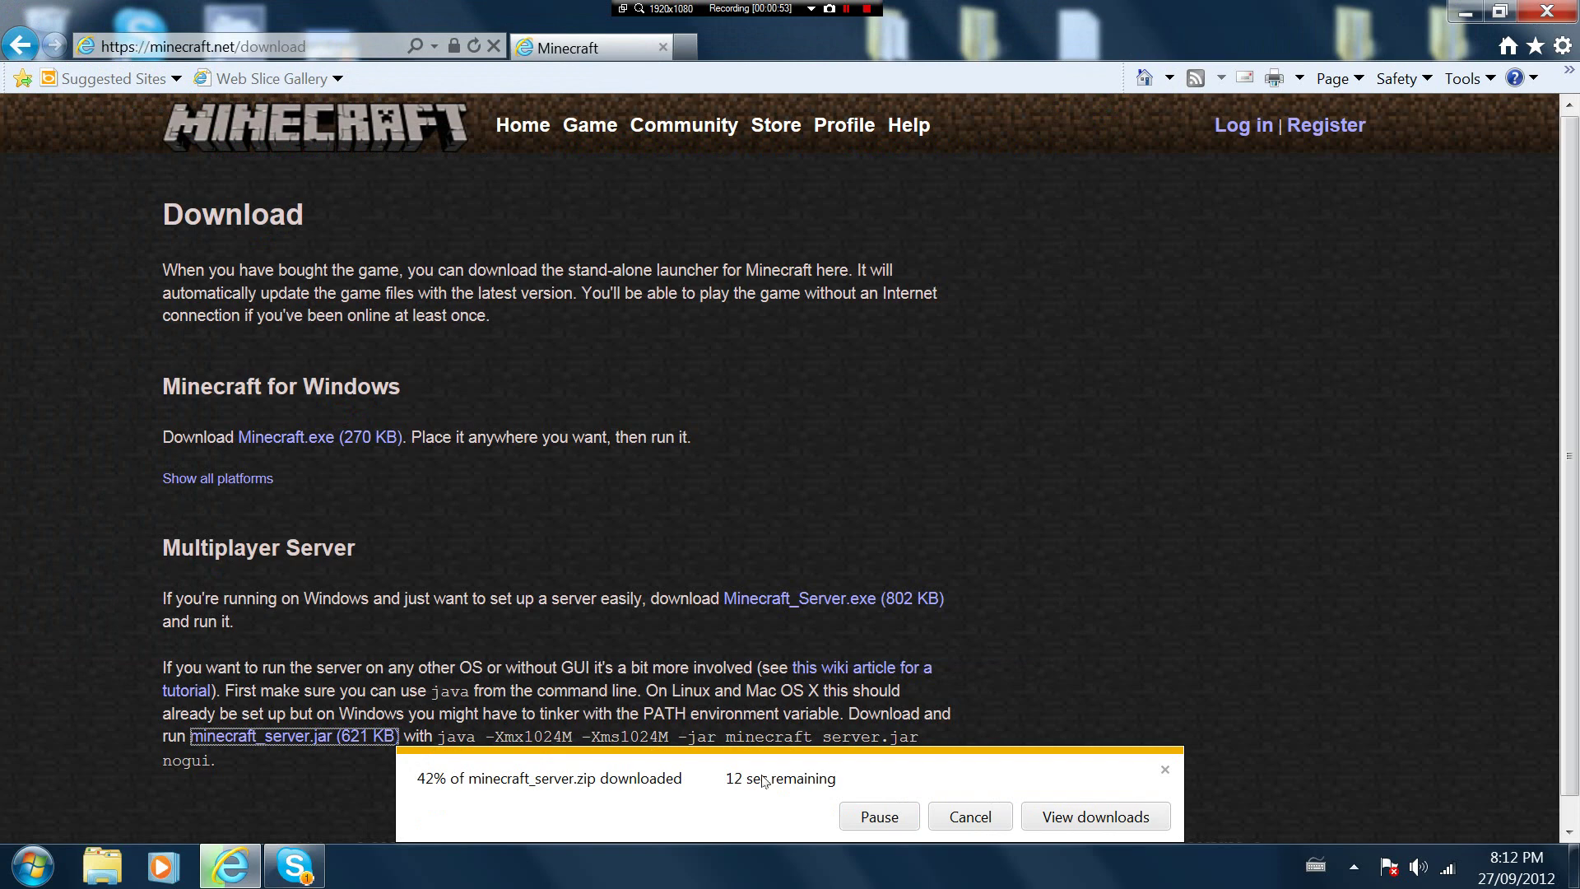
{"action": "left_click", "coordinate": [1165, 770]}
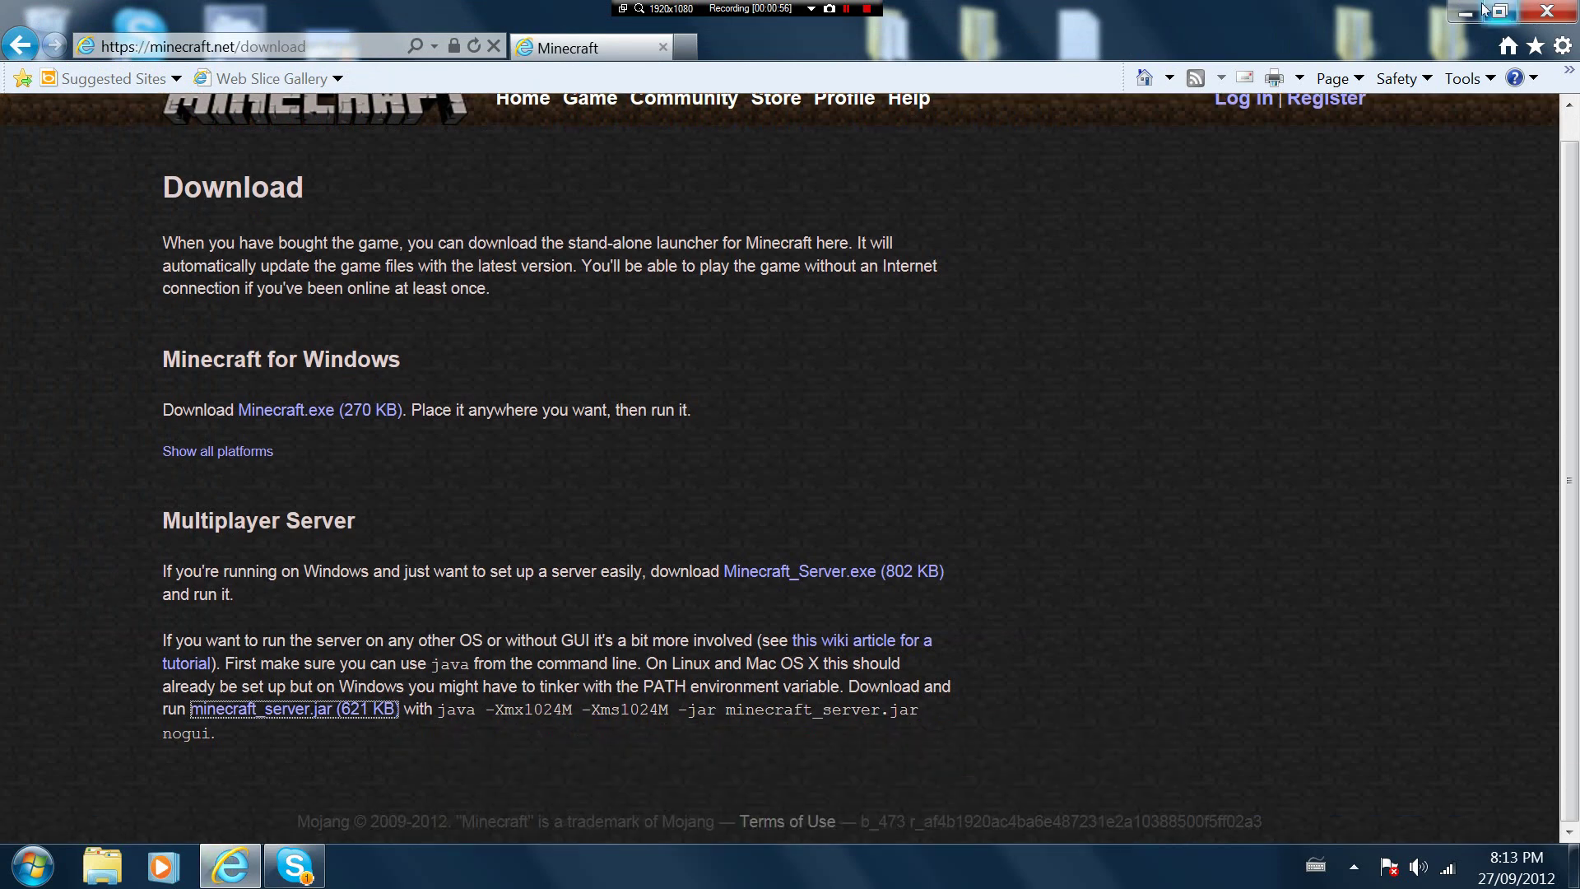
Put minecraft_server.zip mid-desktop, make a 'Minecraft server (modded)' folder, and drop the zip into it
{"action": "left_click", "coordinate": [1465, 12]}
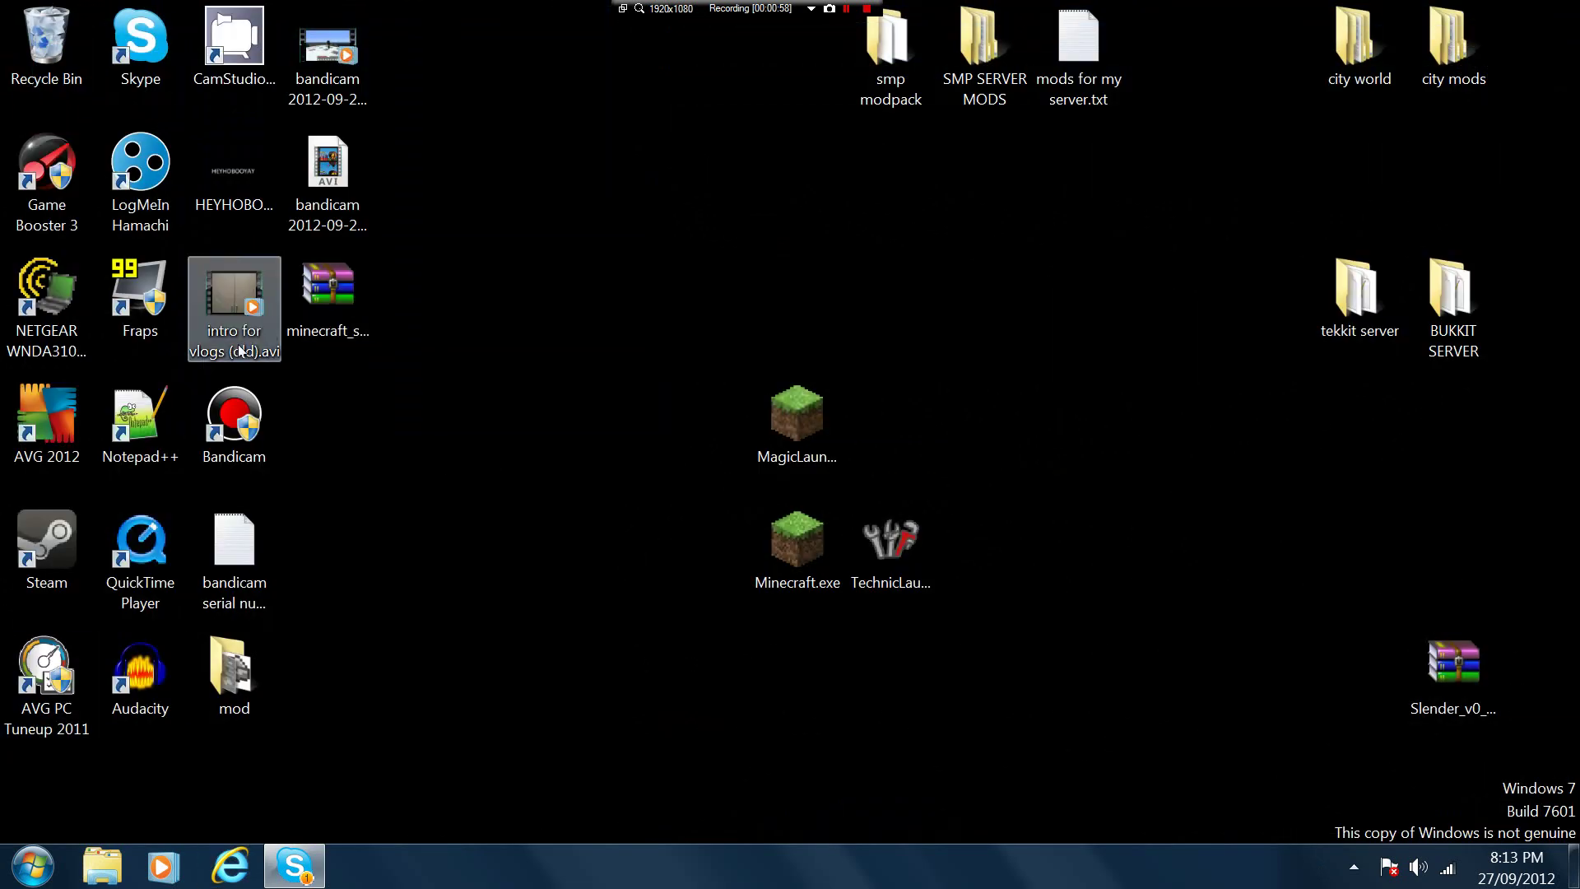
{"action": "left_click_drag", "start_coordinate": [333, 318], "coordinate": [975, 281]}
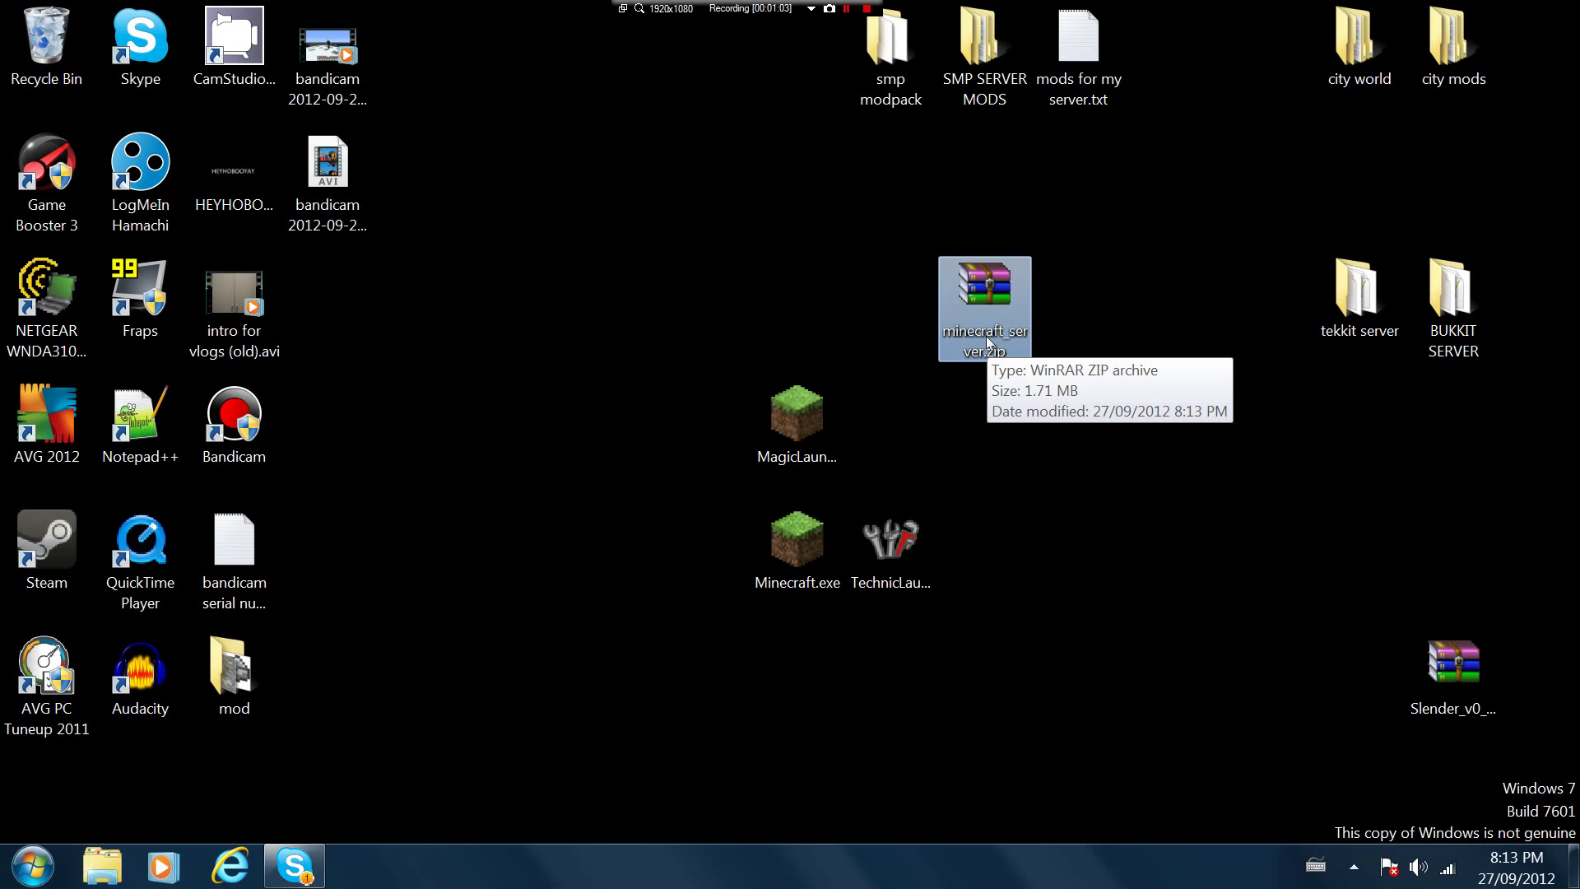
{"action": "right_click", "coordinate": [1137, 332]}
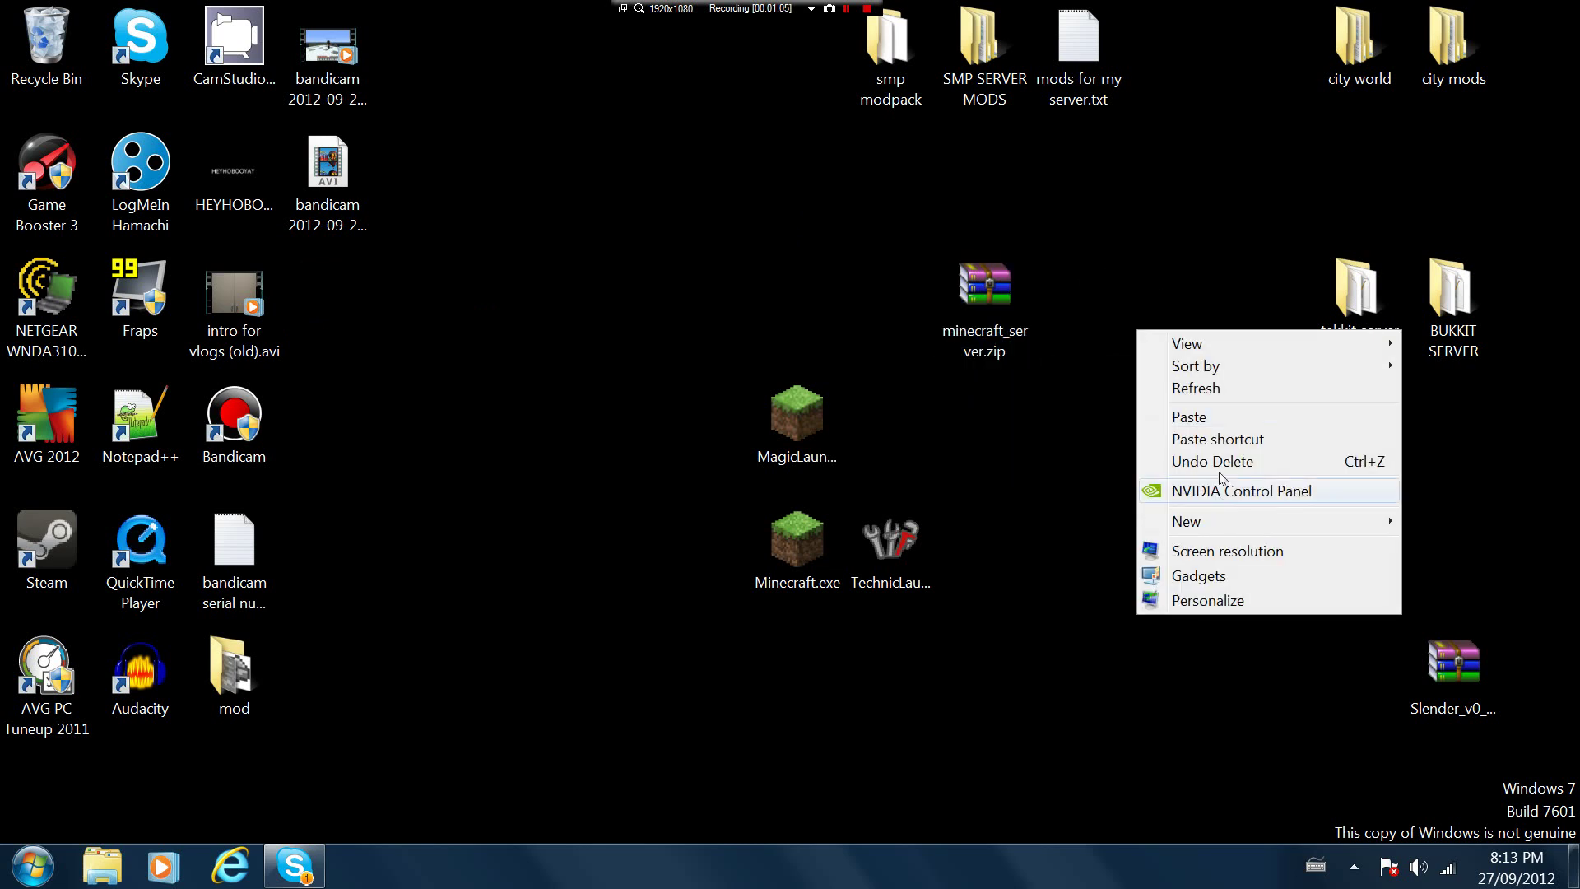
{"action": "mouse_move", "coordinate": [1198, 531]}
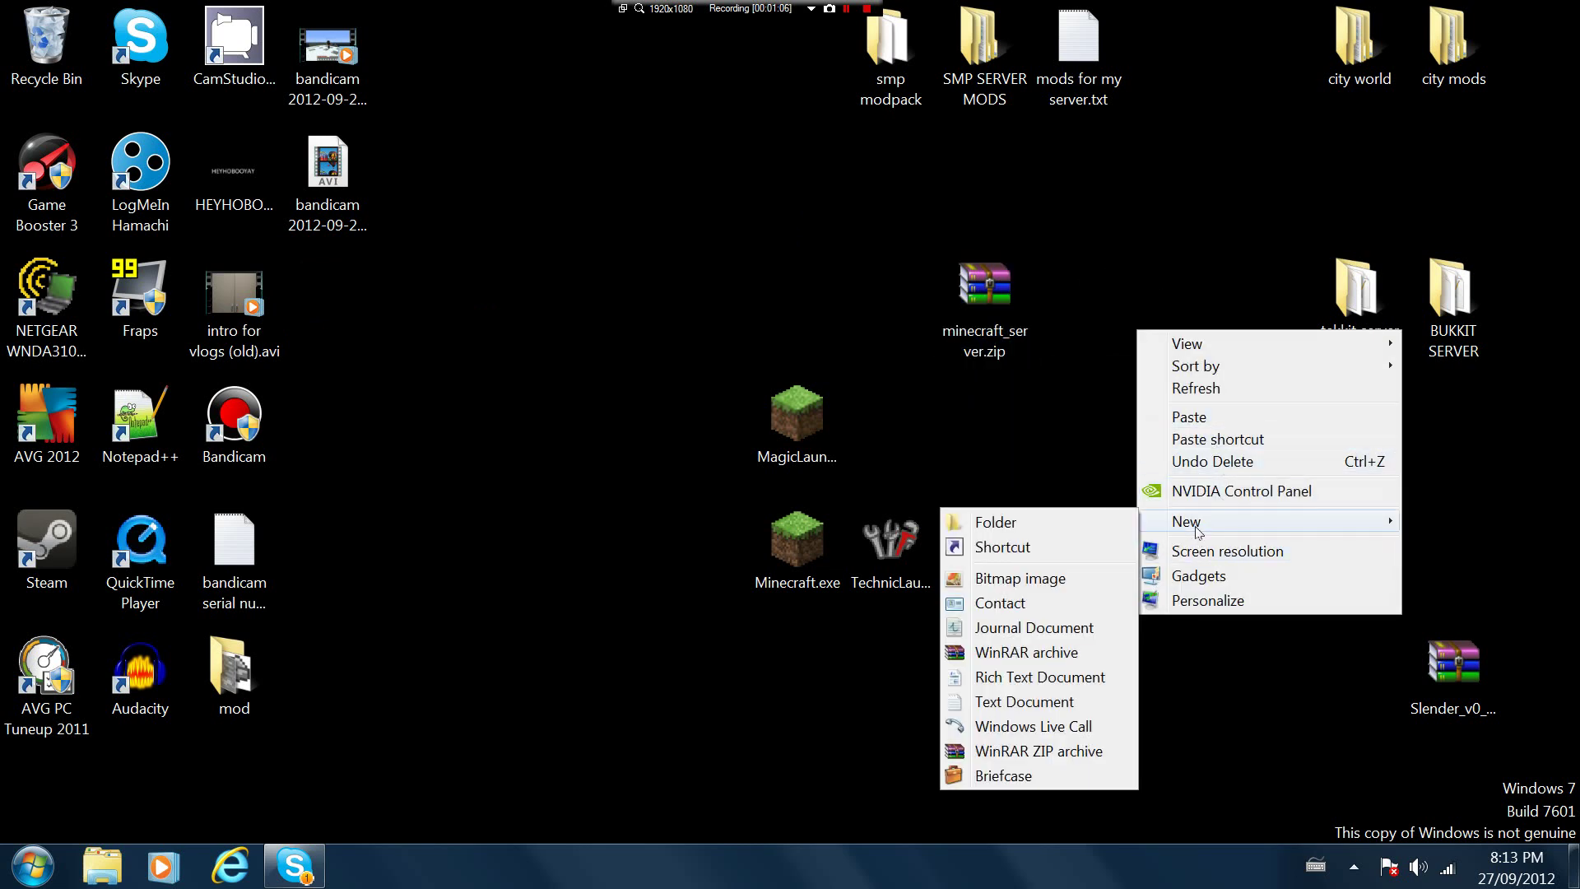
{"action": "left_click", "coordinate": [1028, 530]}
{"action": "type", "text": "M"}
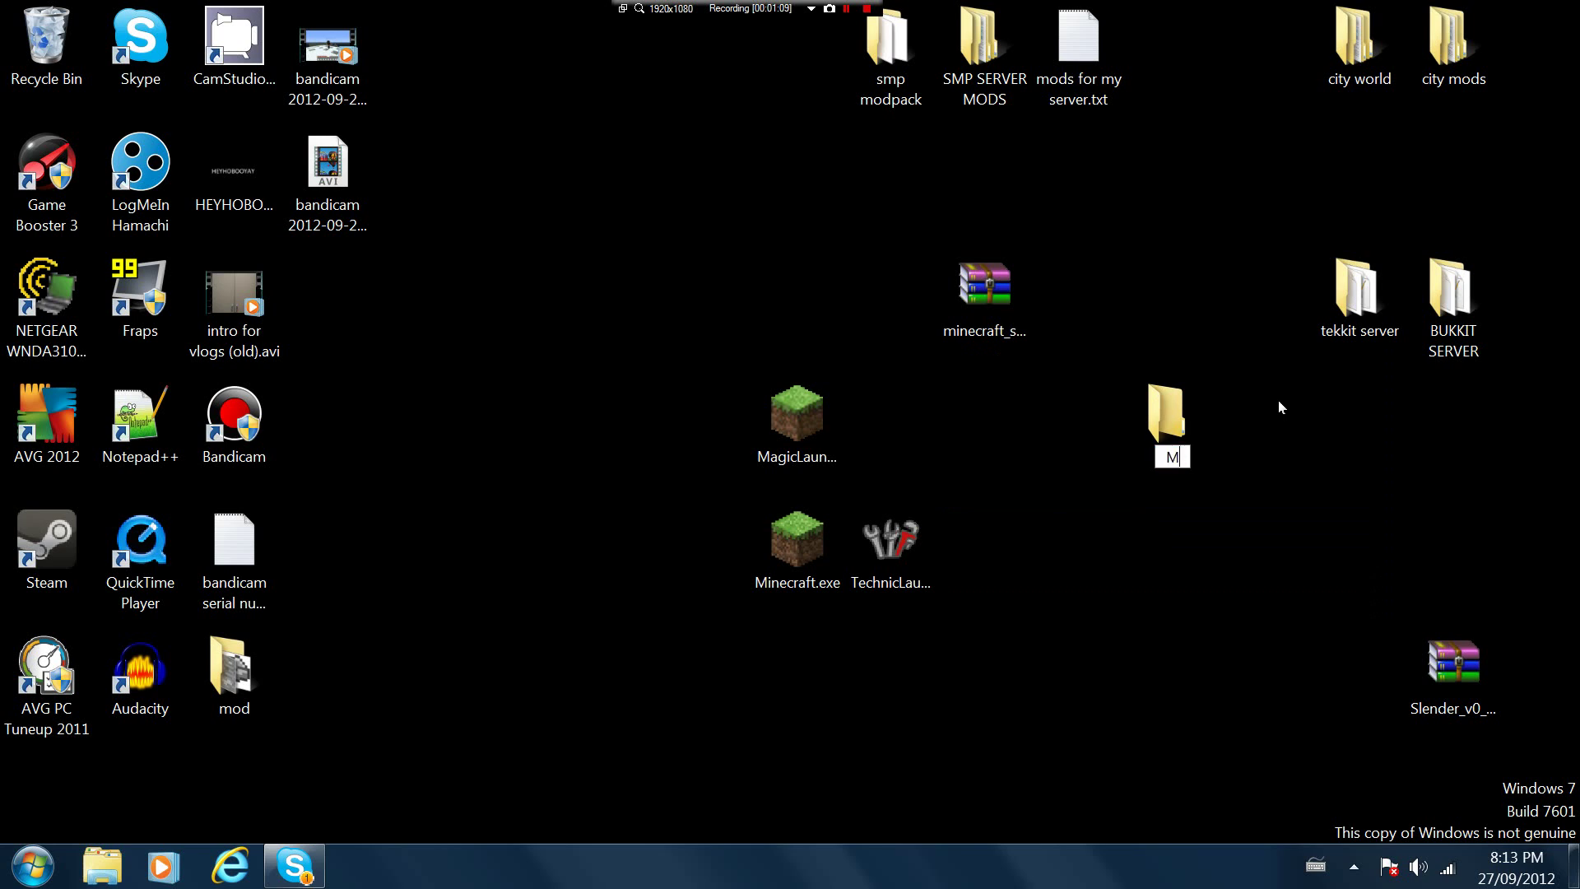
{"action": "type", "text": "inecraft server"}
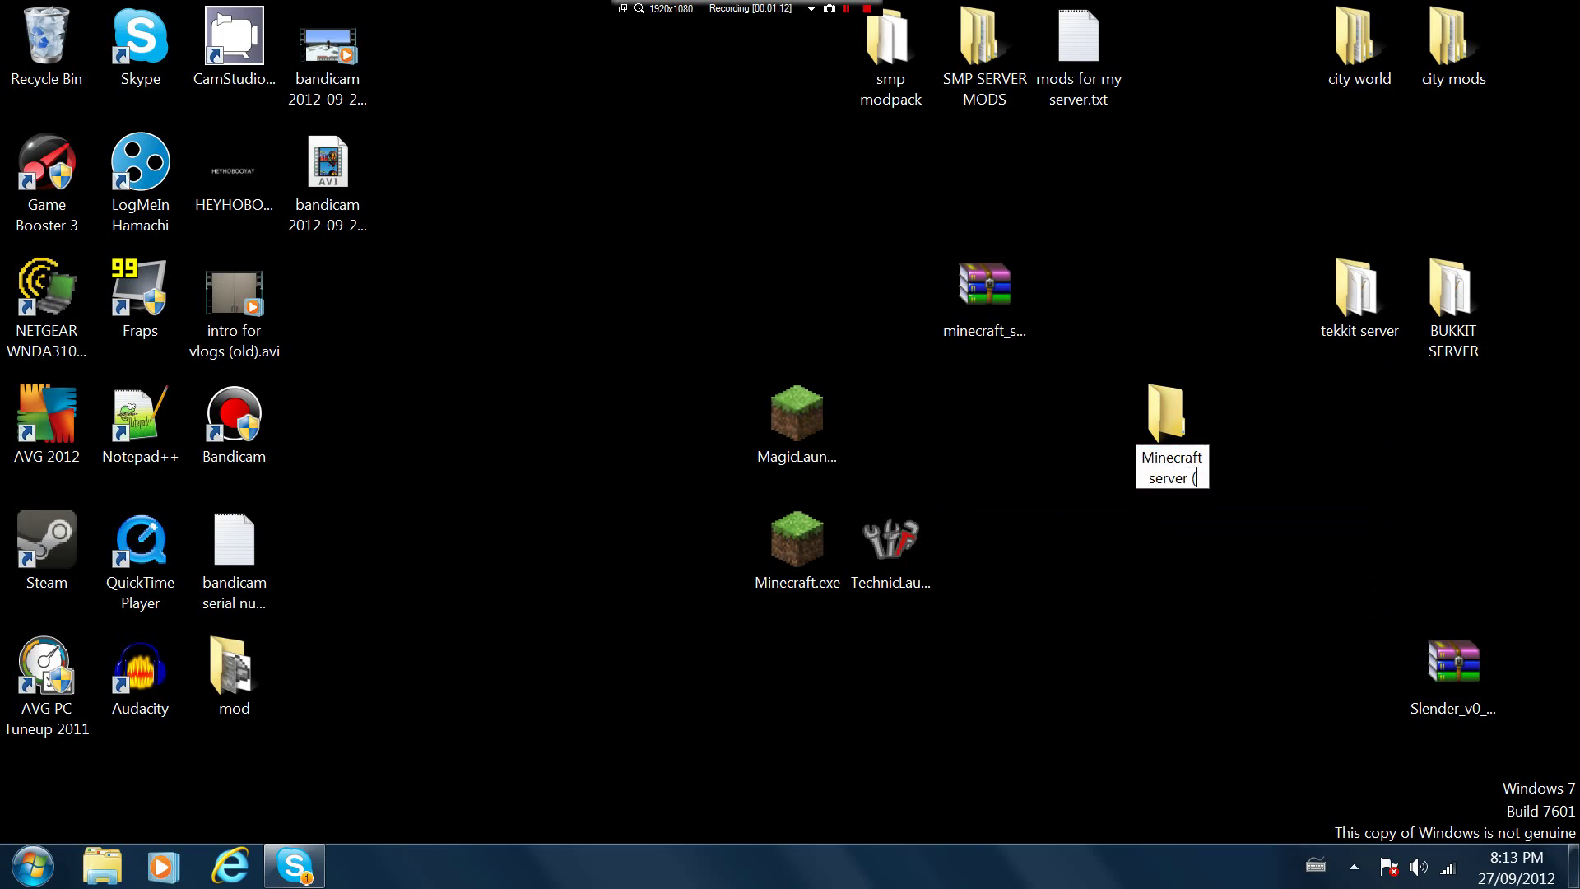
{"action": "type", "text": " (modded"}
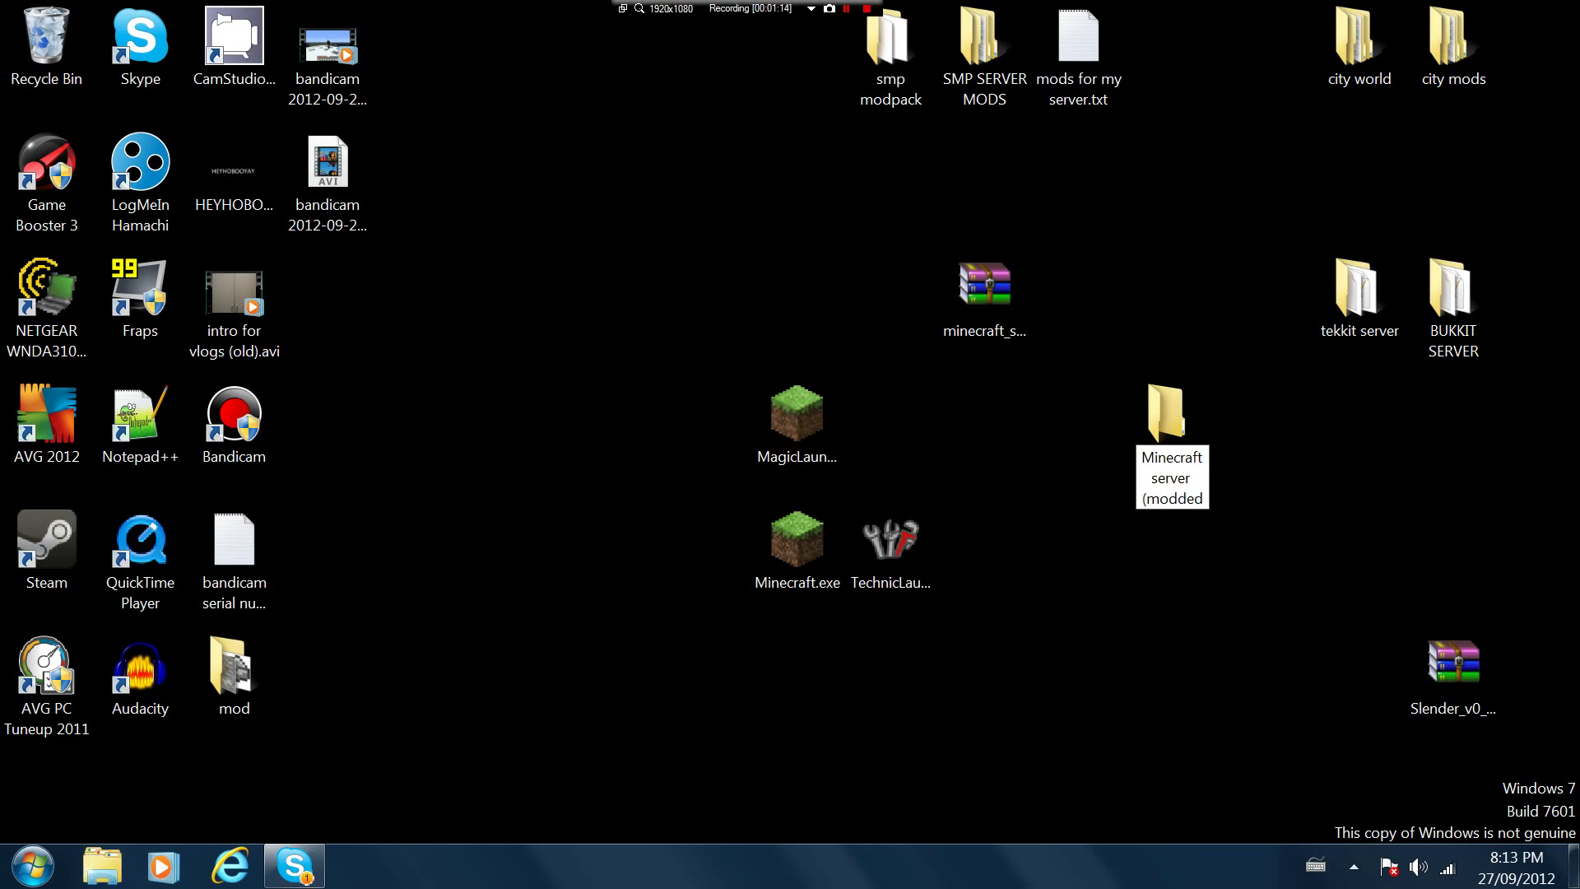
{"action": "type", "text": ")"}
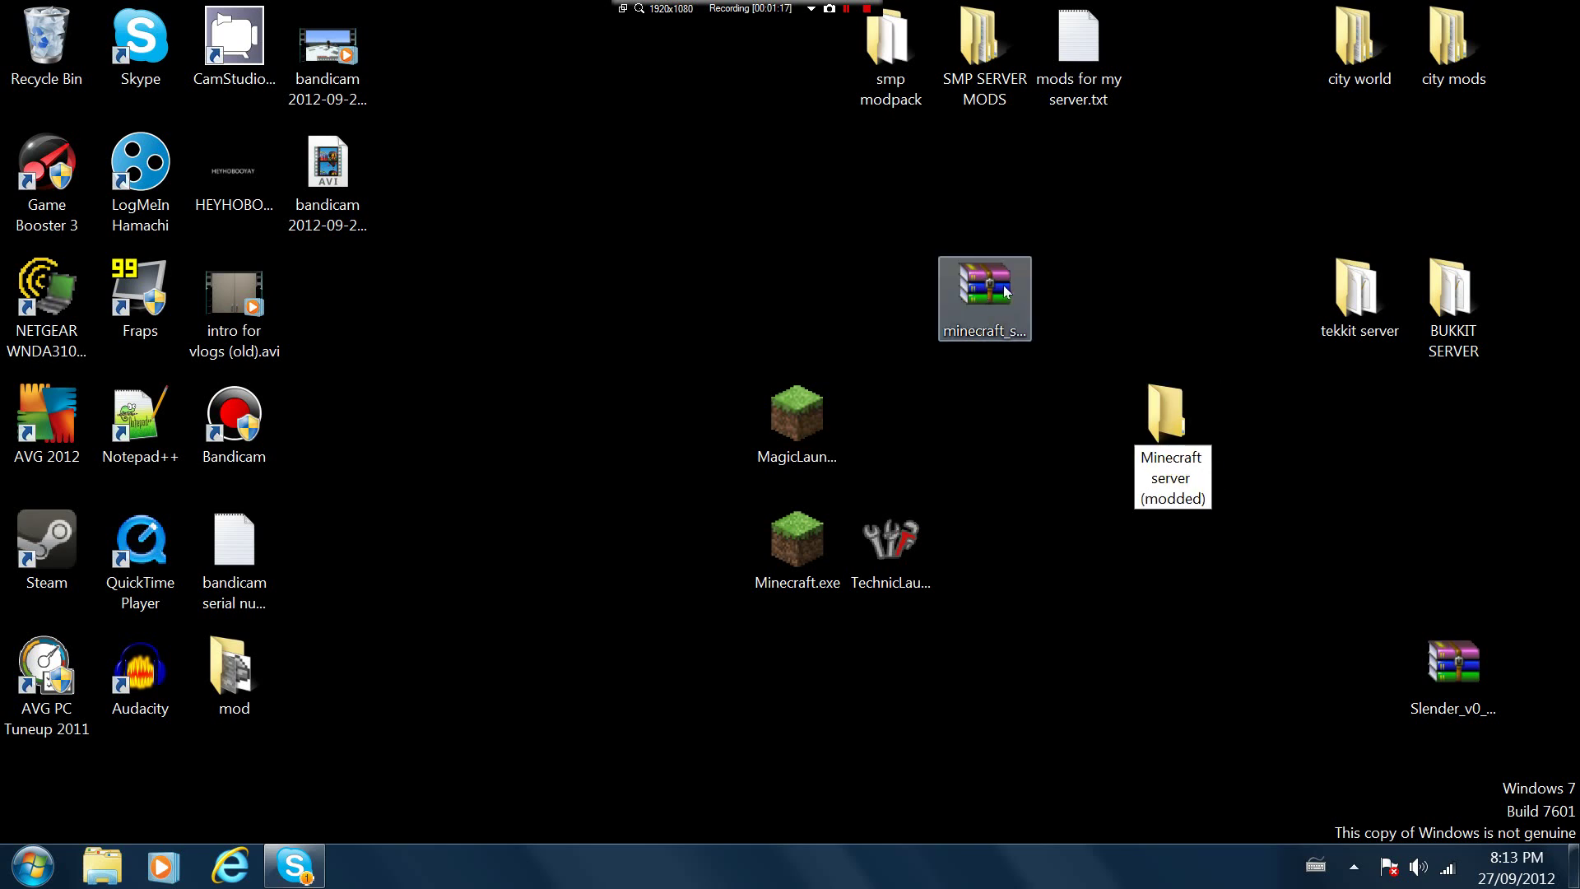
{"action": "left_click", "coordinate": [1004, 292]}
{"action": "left_click_drag", "start_coordinate": [1000, 312], "coordinate": [1170, 424]}
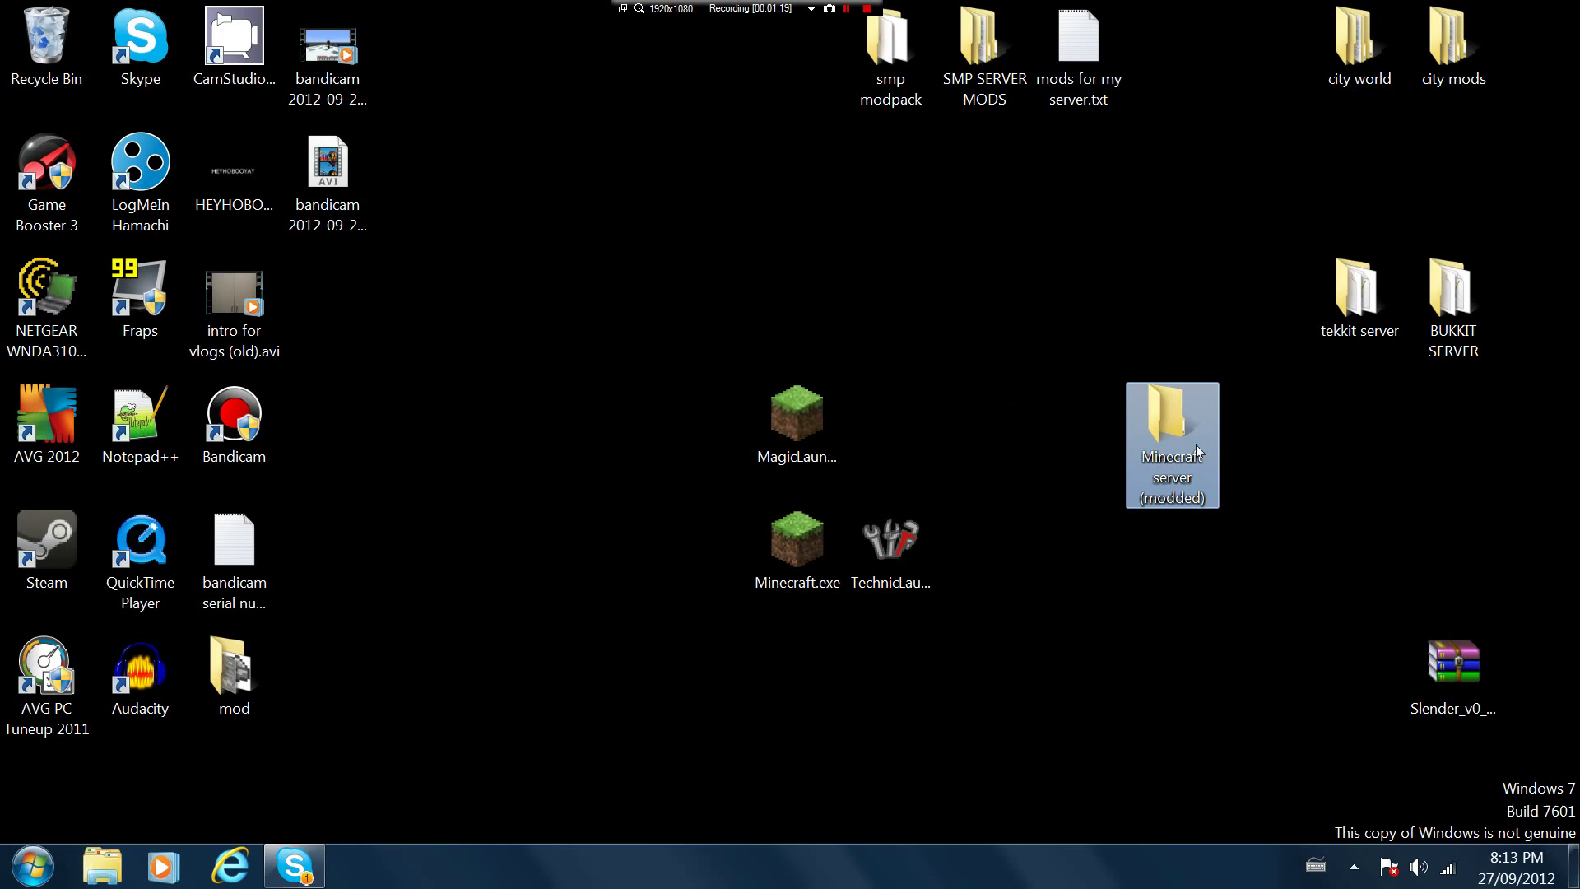
Open the Minecraft server (modded) folder, peek inside minecraft_server.zip, and open the smp modpack folder alongside
{"action": "double_click", "coordinate": [1169, 420]}
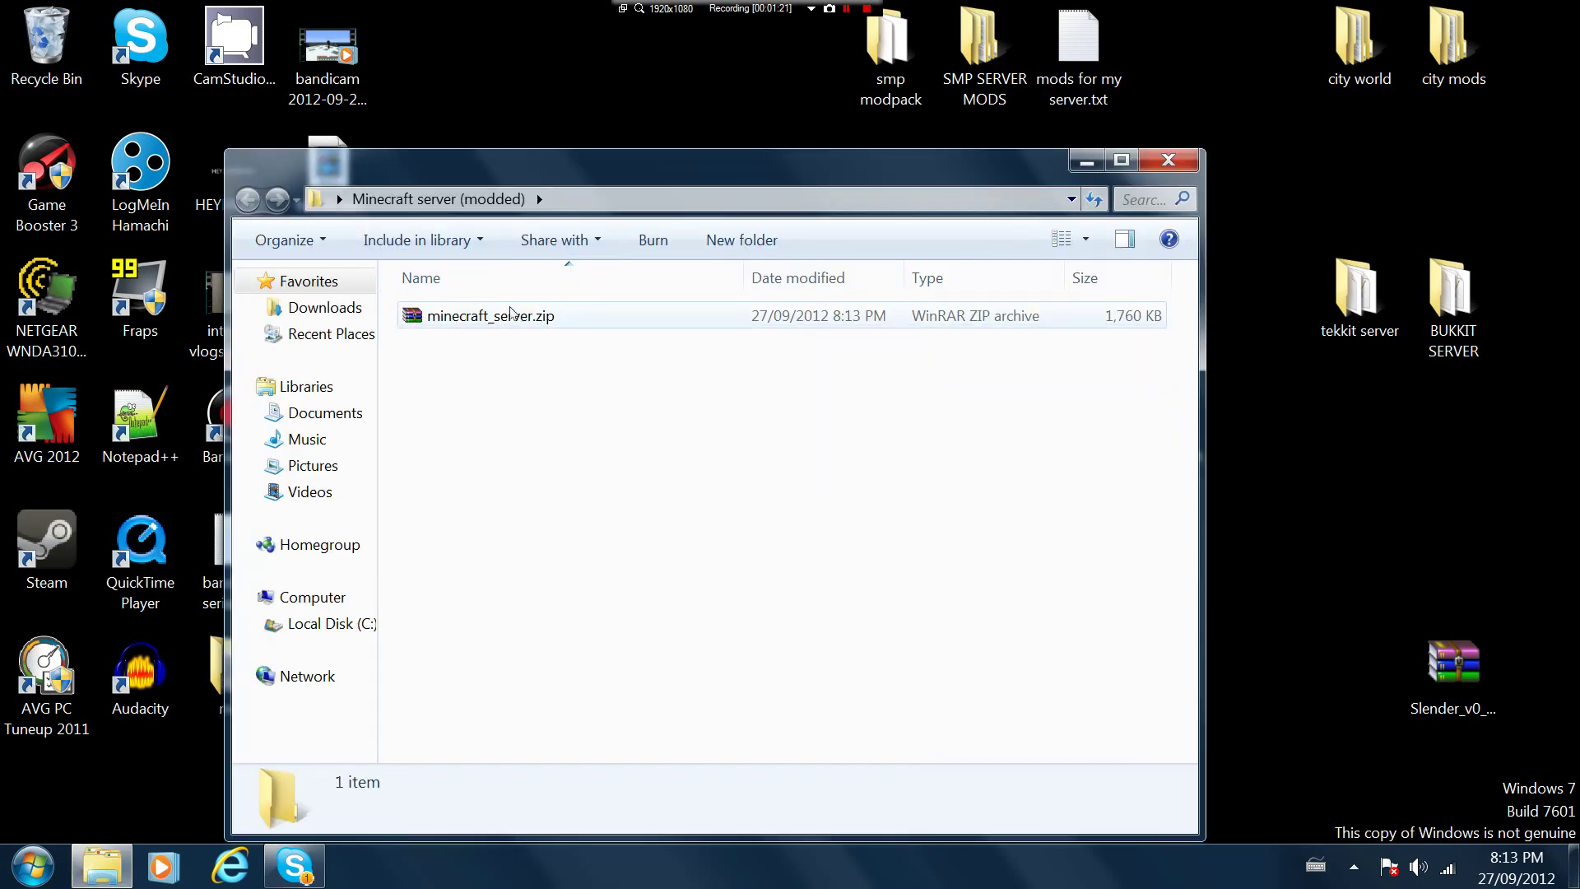
{"action": "double_click", "coordinate": [550, 323]}
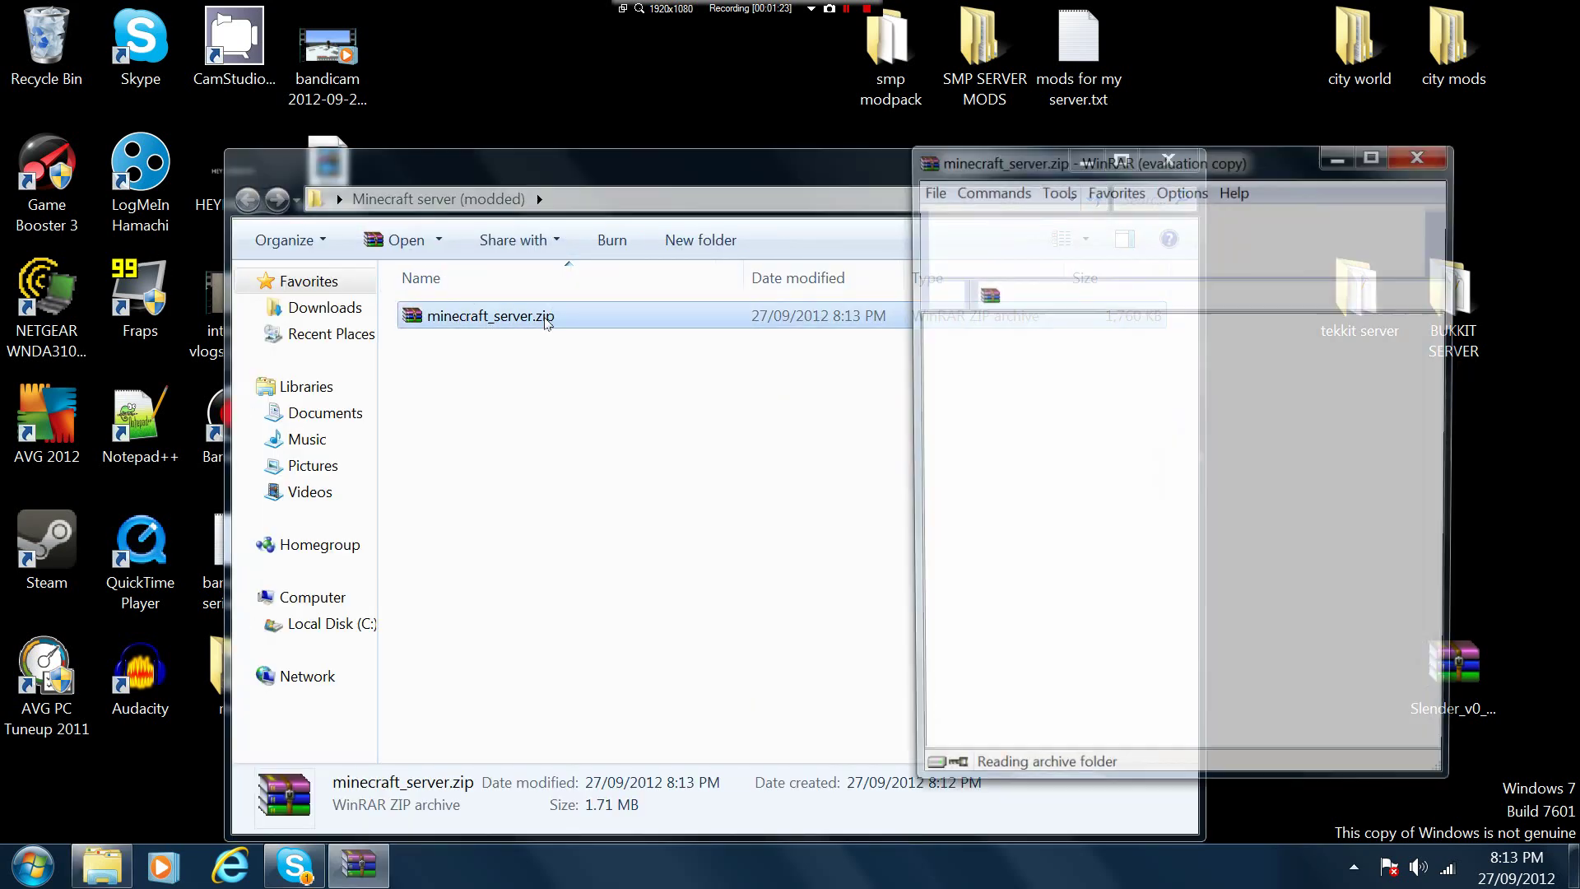
{"action": "left_click", "coordinate": [1421, 155]}
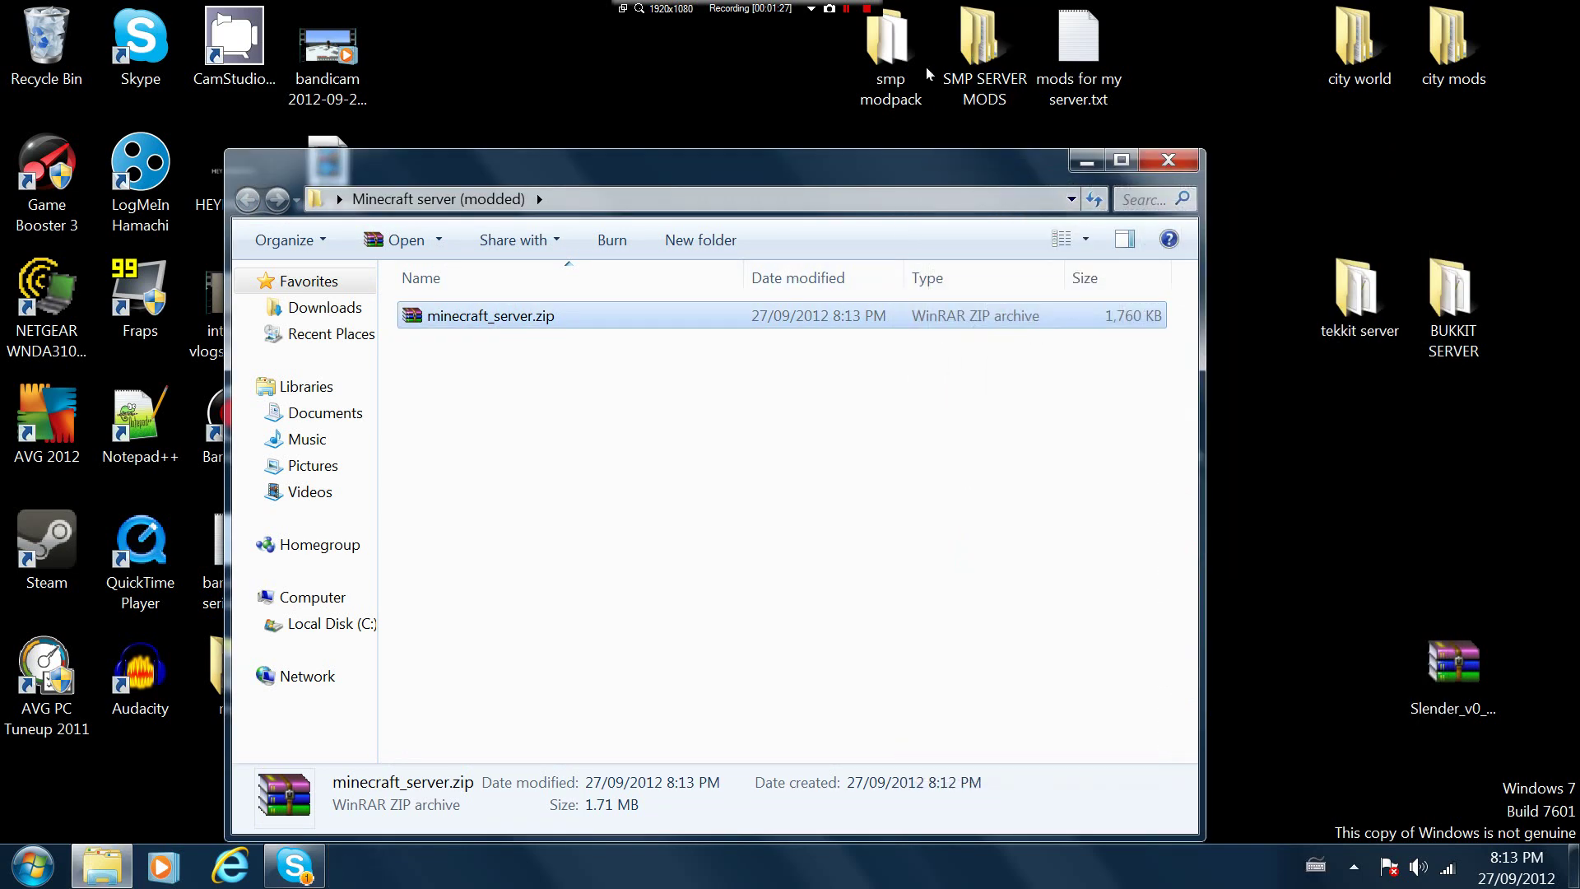
{"action": "double_click", "coordinate": [893, 58]}
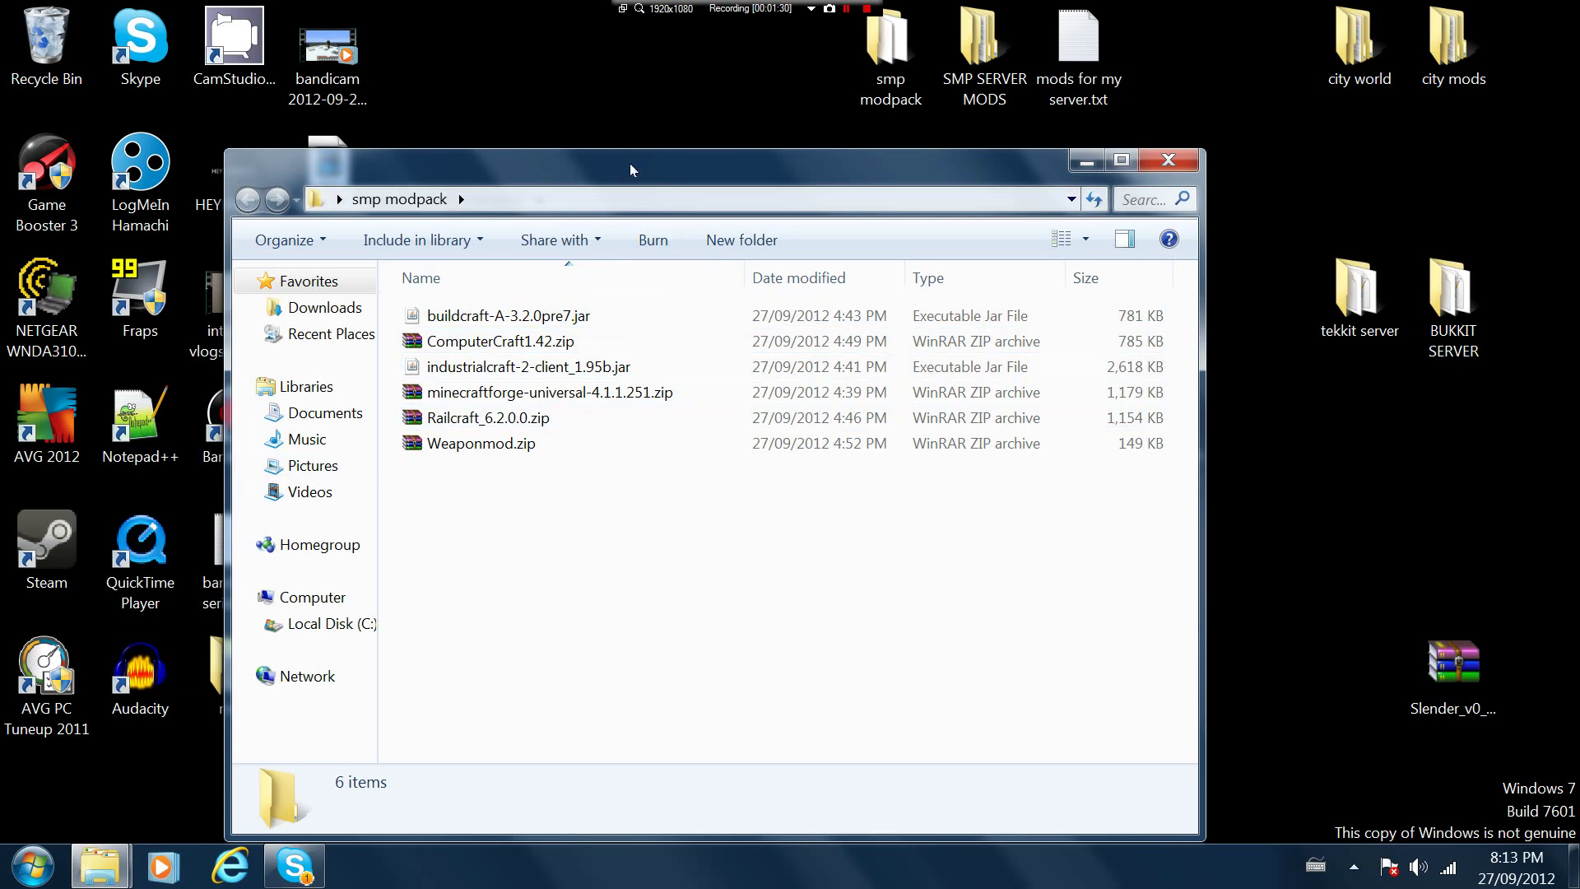
{"action": "left_click_drag", "start_coordinate": [630, 163], "coordinate": [1100, 165]}
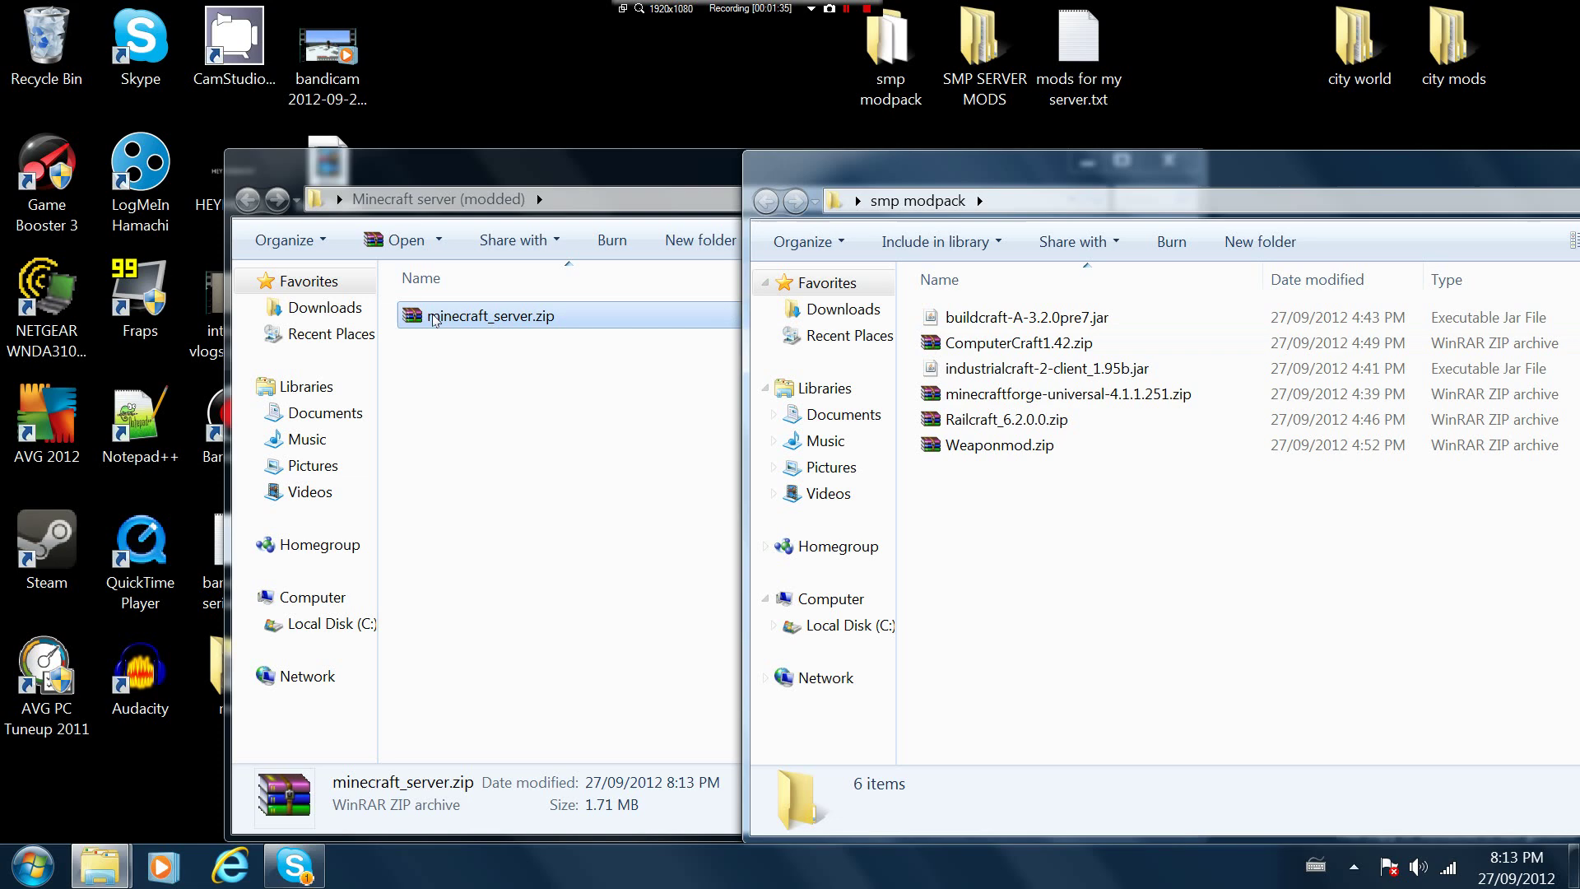
Create a subfolder named Mods beside minecraft_server.zip
{"action": "left_click", "coordinate": [514, 322]}
{"action": "right_click", "coordinate": [517, 324]}
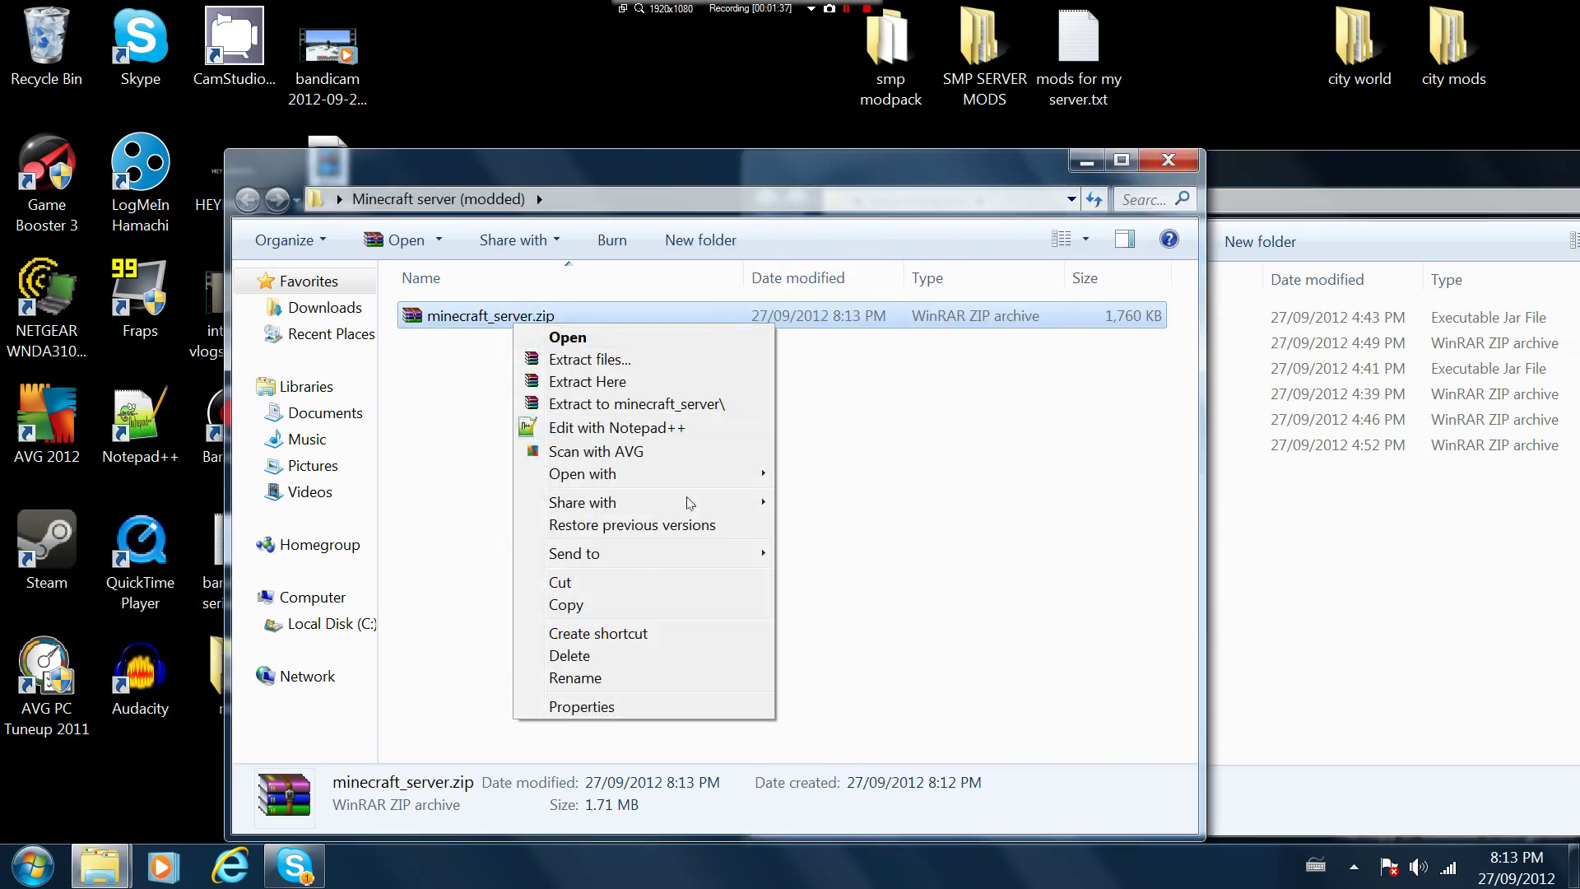
{"action": "right_click", "coordinate": [912, 506]}
{"action": "right_click", "coordinate": [434, 509]}
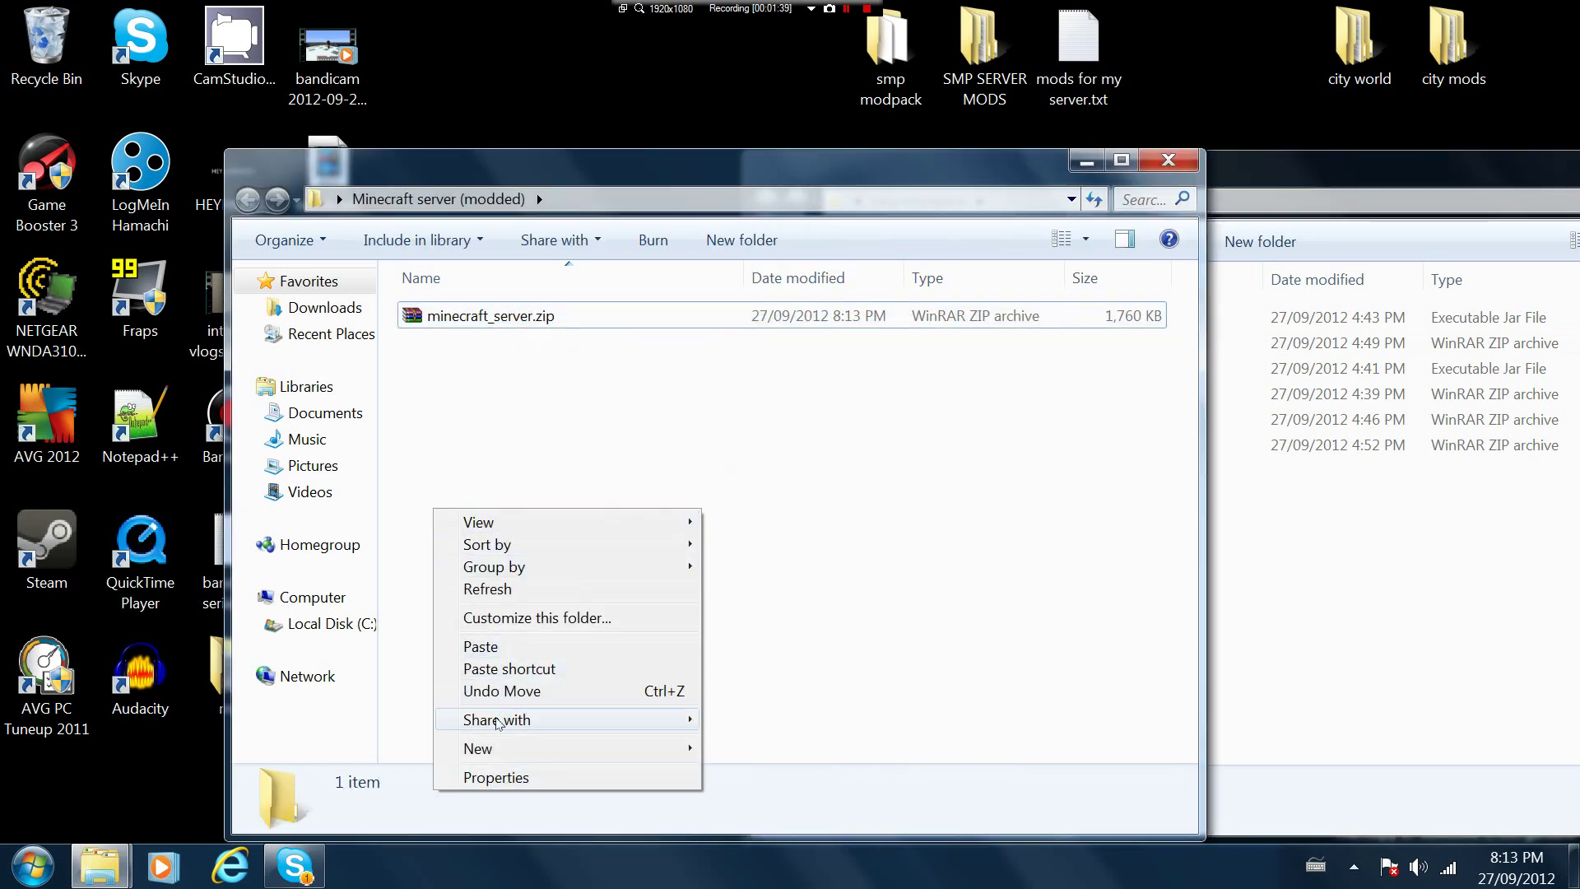
{"action": "mouse_move", "coordinate": [589, 745]}
{"action": "left_click", "coordinate": [749, 494]}
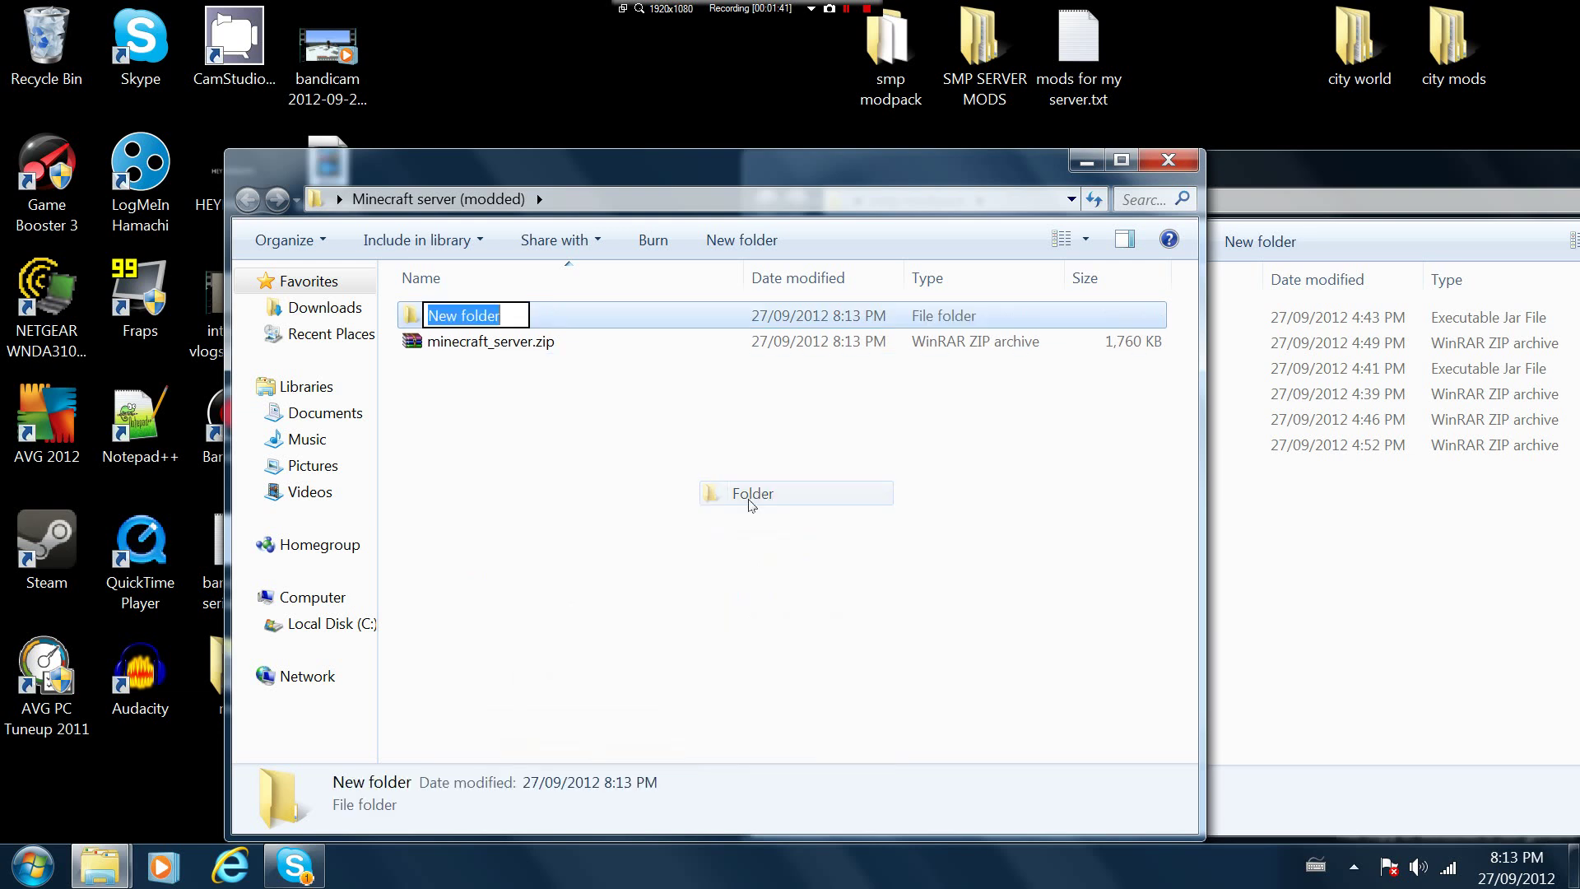
{"action": "type", "text": "Mods"}
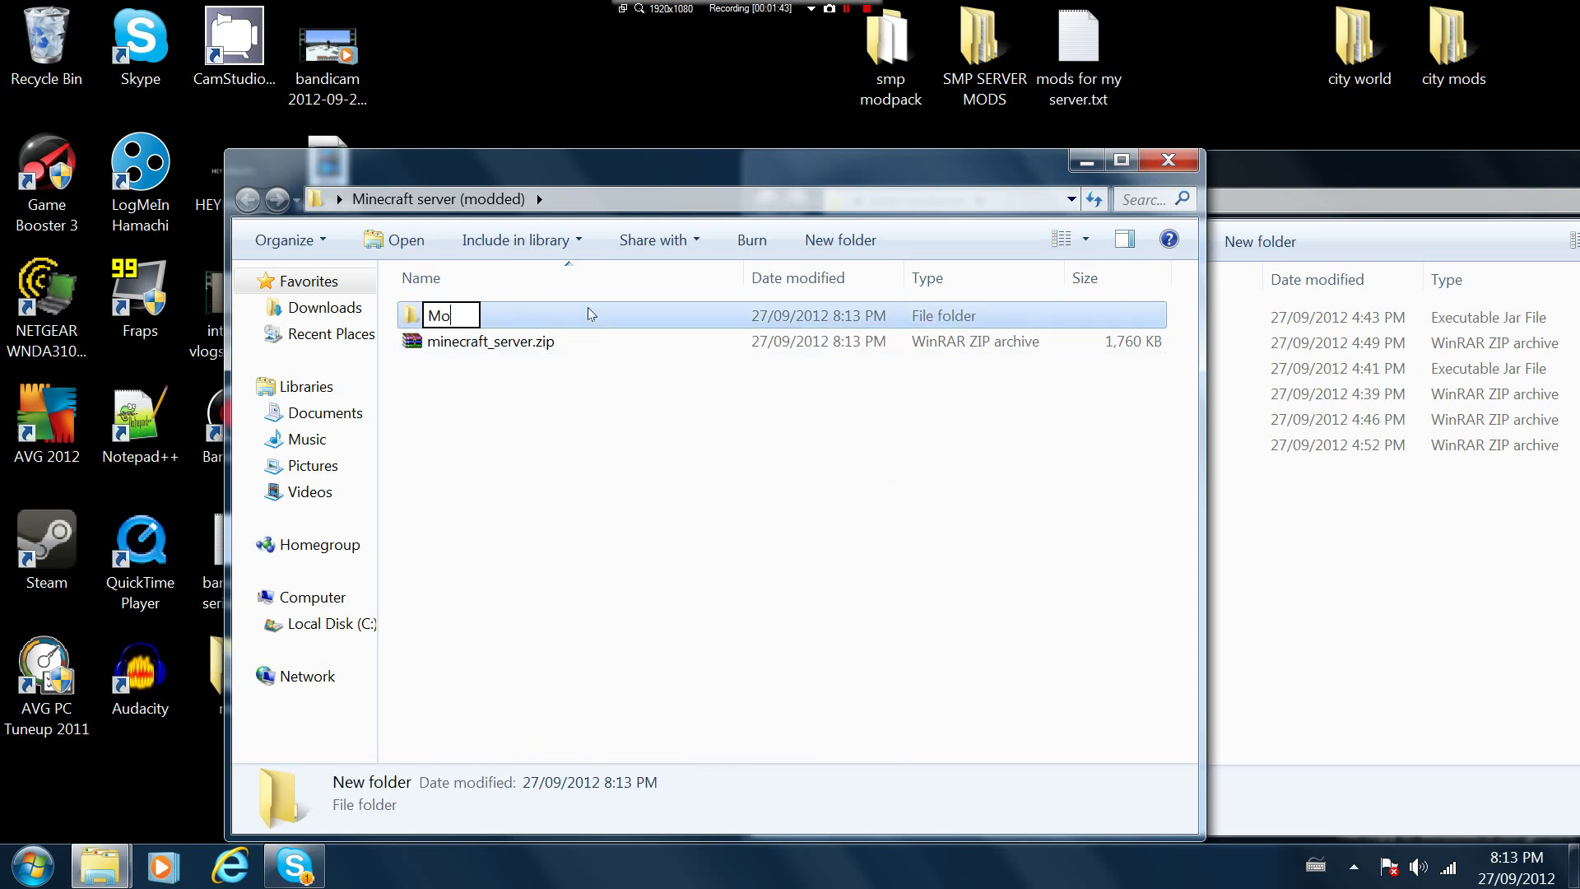
{"action": "left_click", "coordinate": [608, 520]}
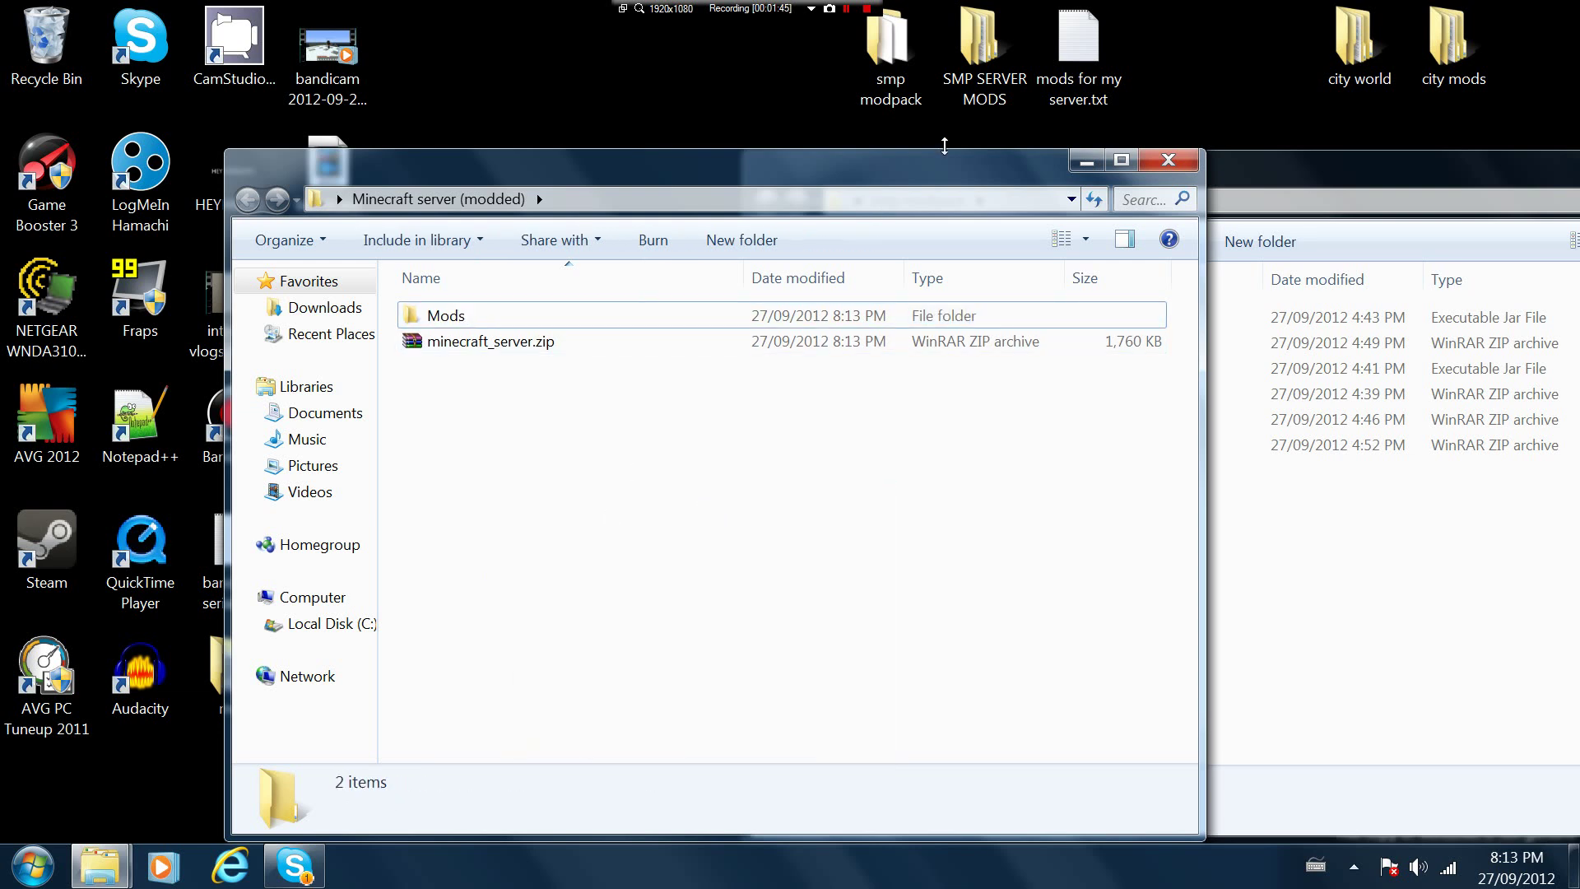
{"action": "left_click_drag", "start_coordinate": [937, 167], "coordinate": [924, 171]}
{"action": "right_click", "coordinate": [556, 352]}
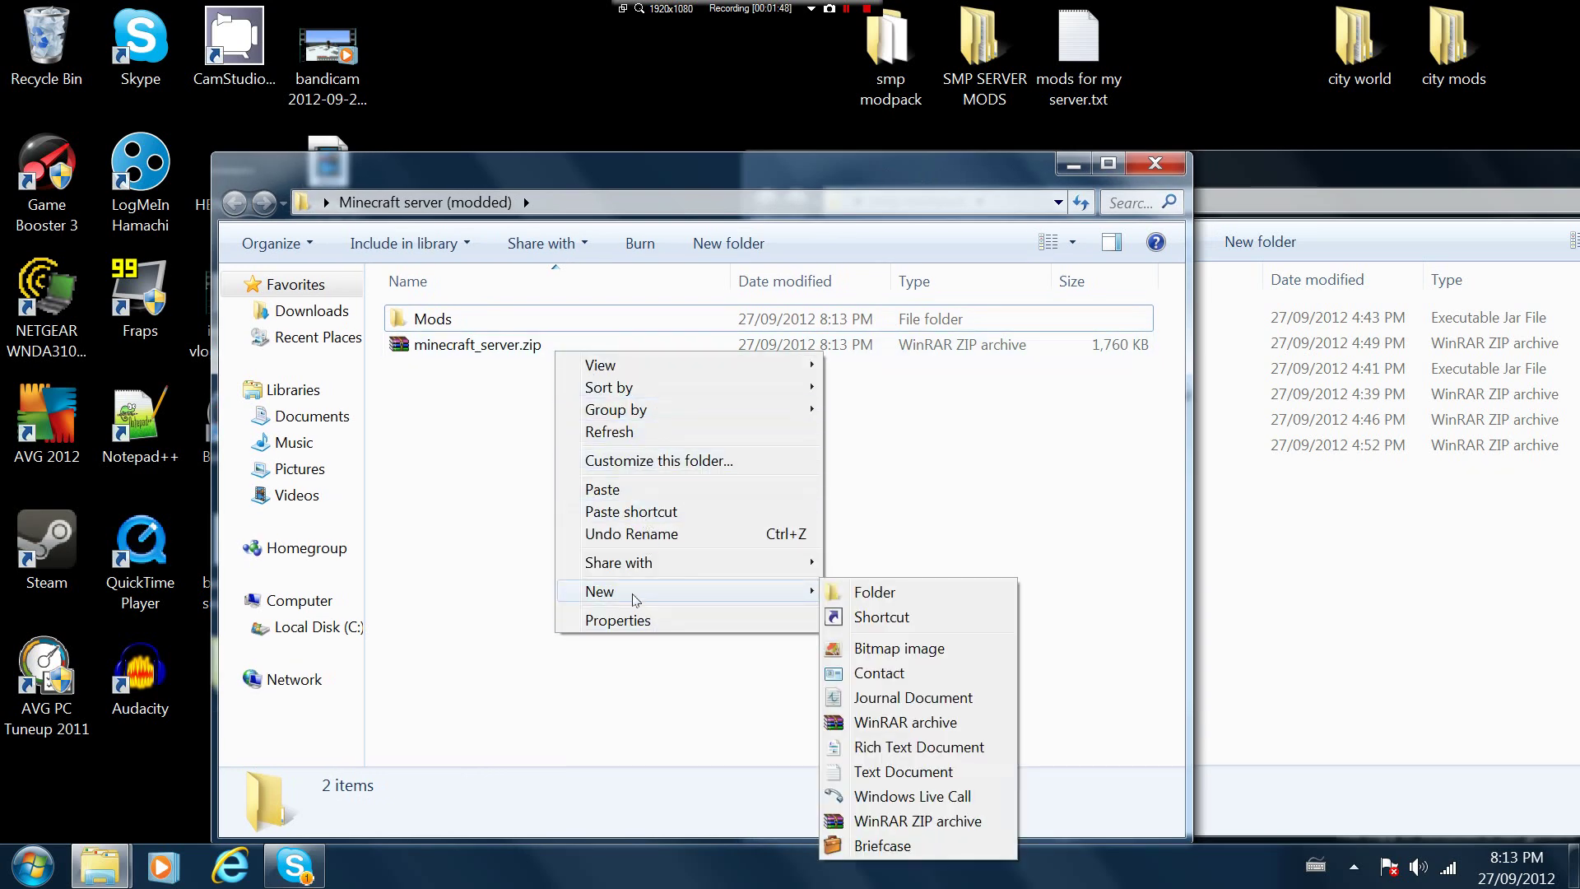
{"action": "left_click", "coordinate": [452, 356]}
{"action": "right_click", "coordinate": [452, 356]}
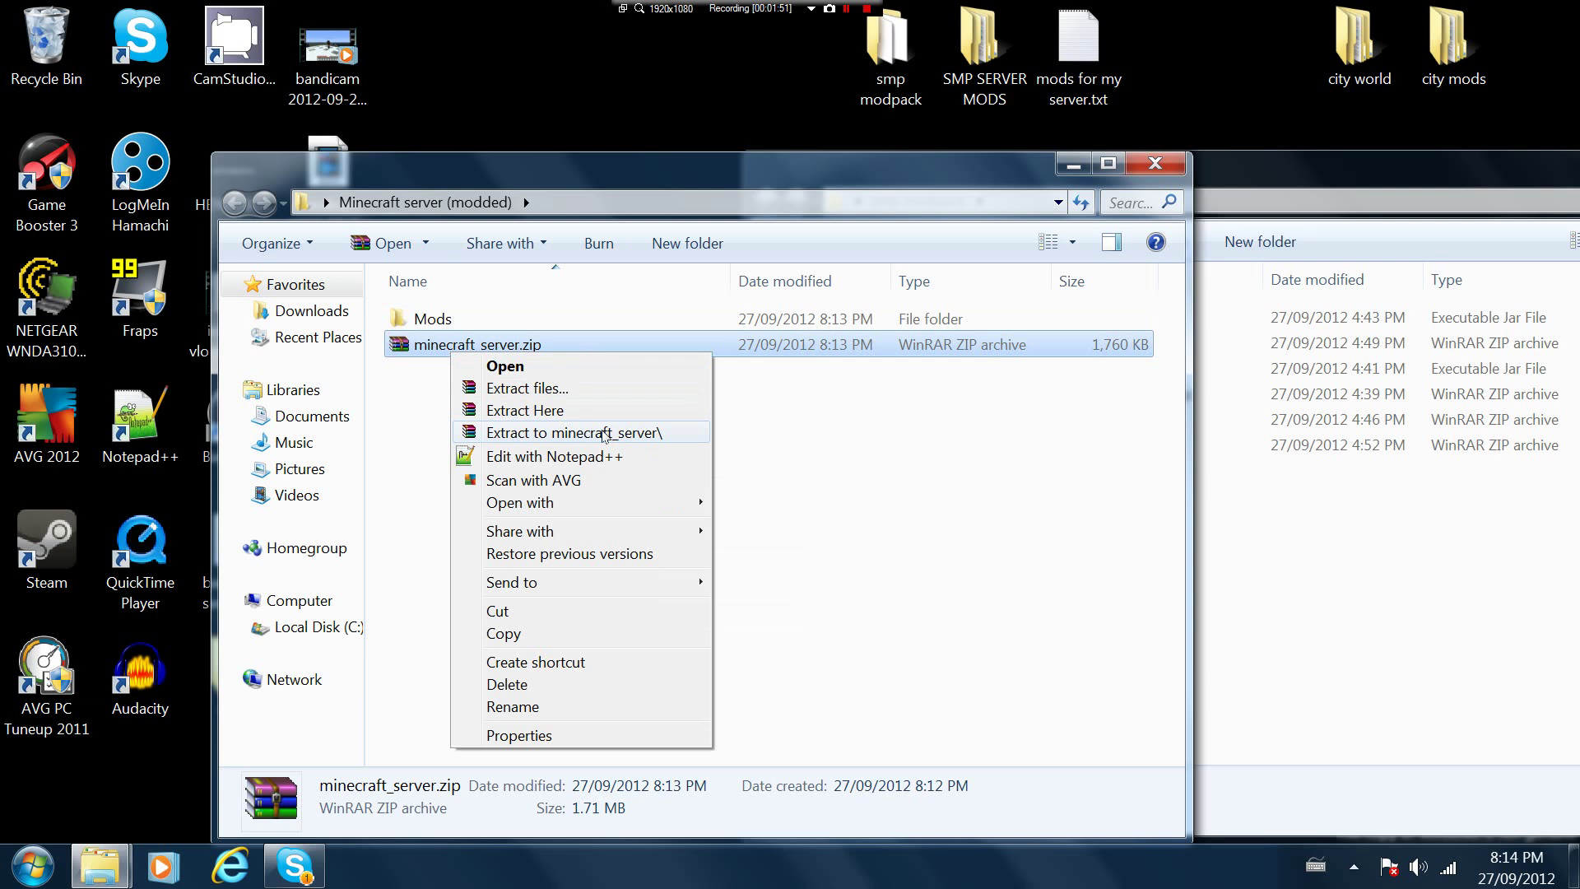
{"action": "mouse_move", "coordinate": [576, 502]}
{"action": "left_click", "coordinate": [792, 505]}
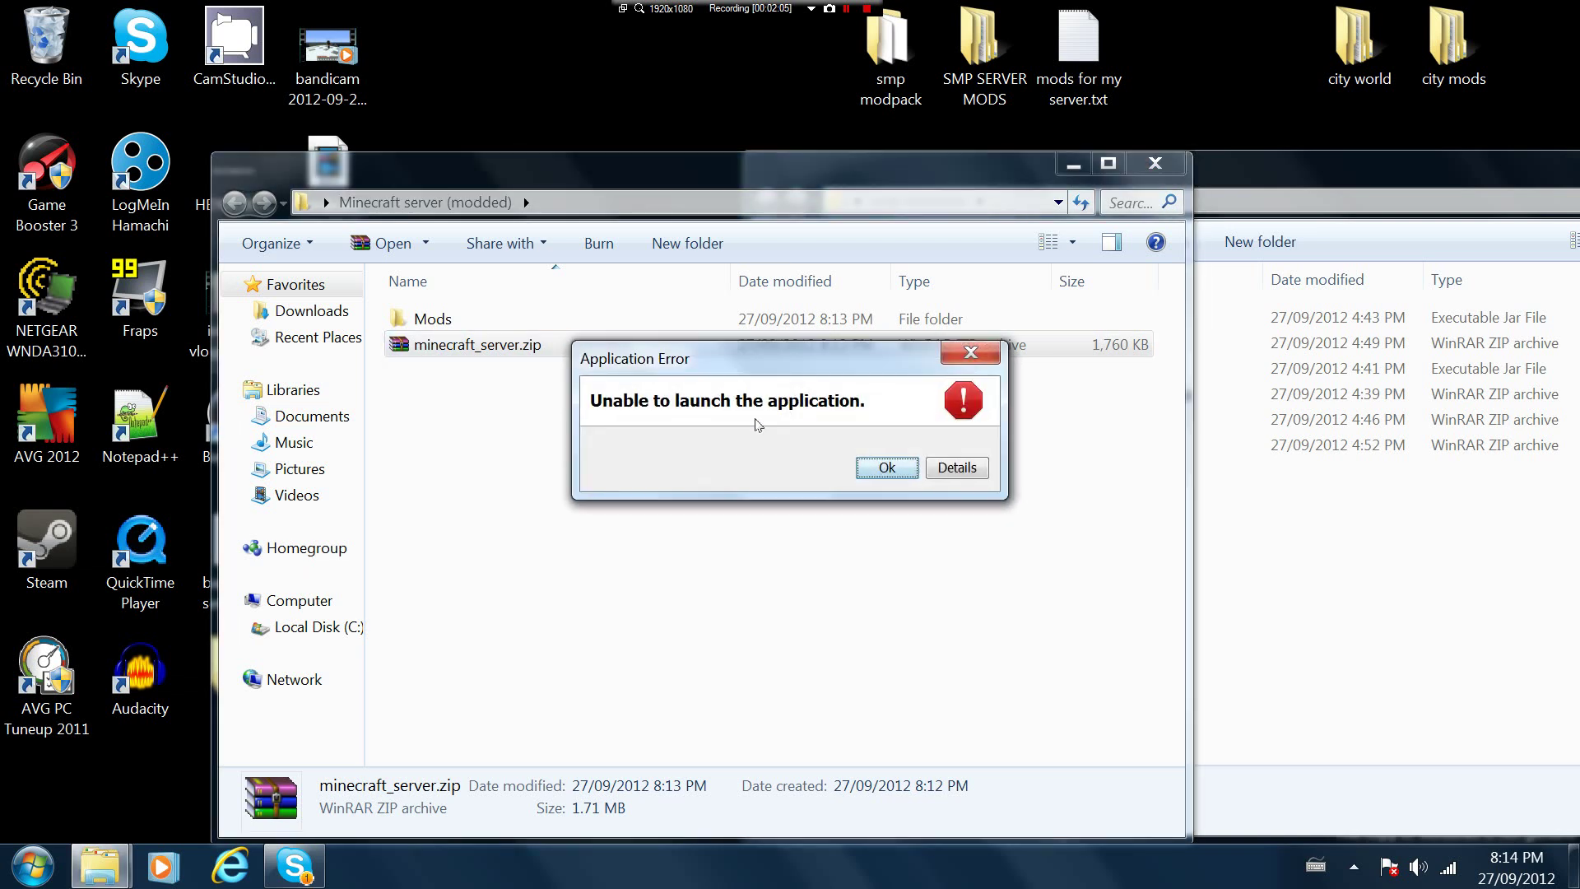
{"action": "left_click", "coordinate": [970, 354]}
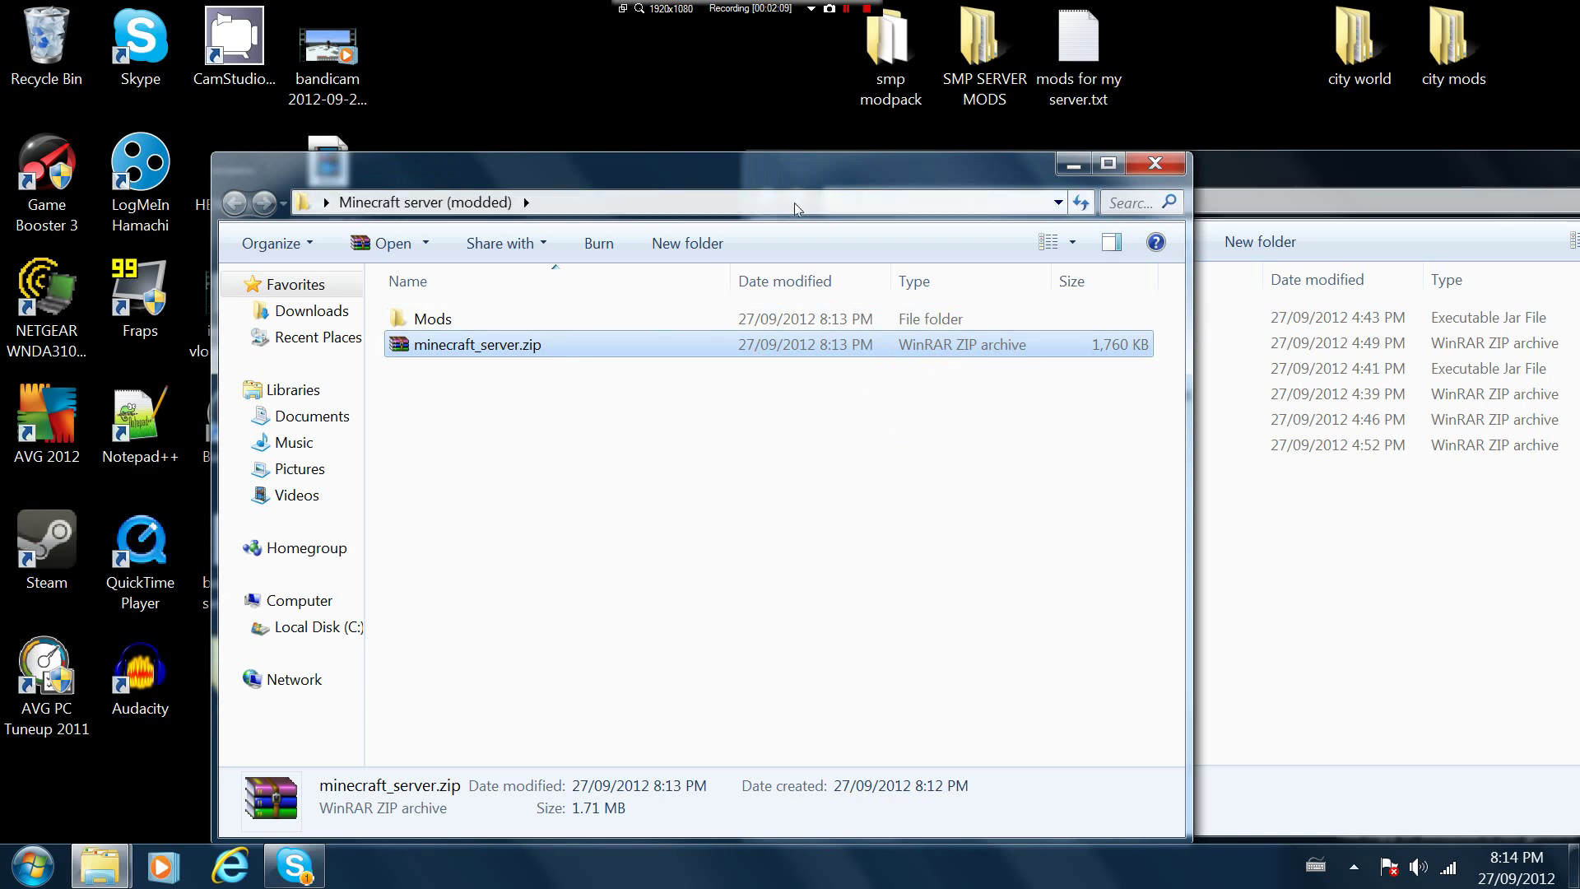
Rearrange the windows, minimise smp modpack, and place the SMP SERVER MODS folder on the right
{"action": "left_click_drag", "start_coordinate": [717, 169], "coordinate": [455, 185]}
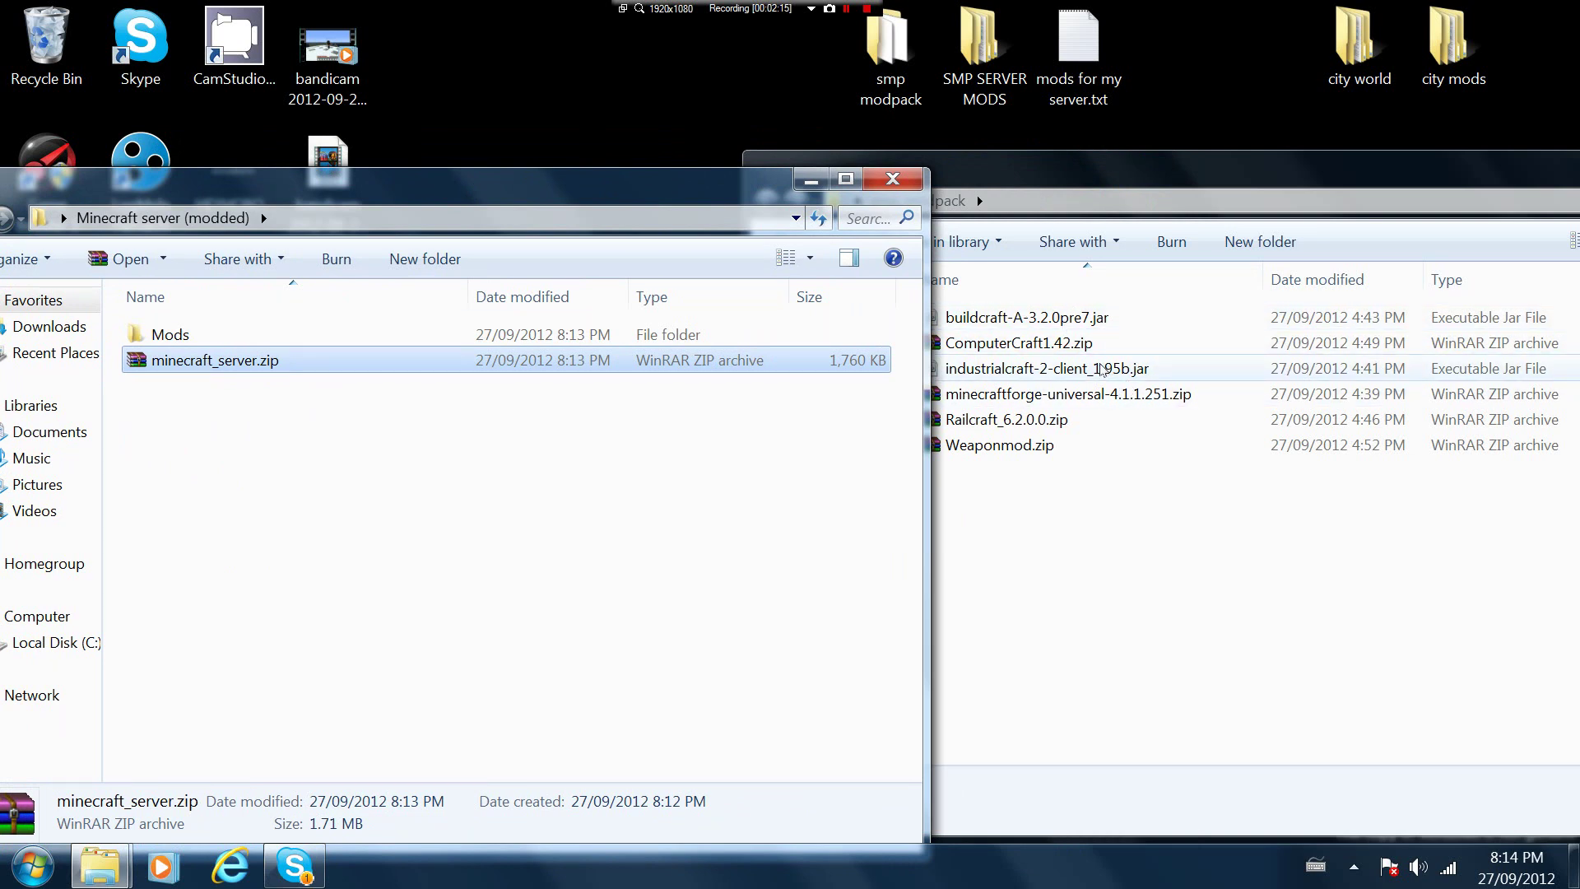
{"action": "left_click_drag", "start_coordinate": [1424, 194], "coordinate": [1330, 196]}
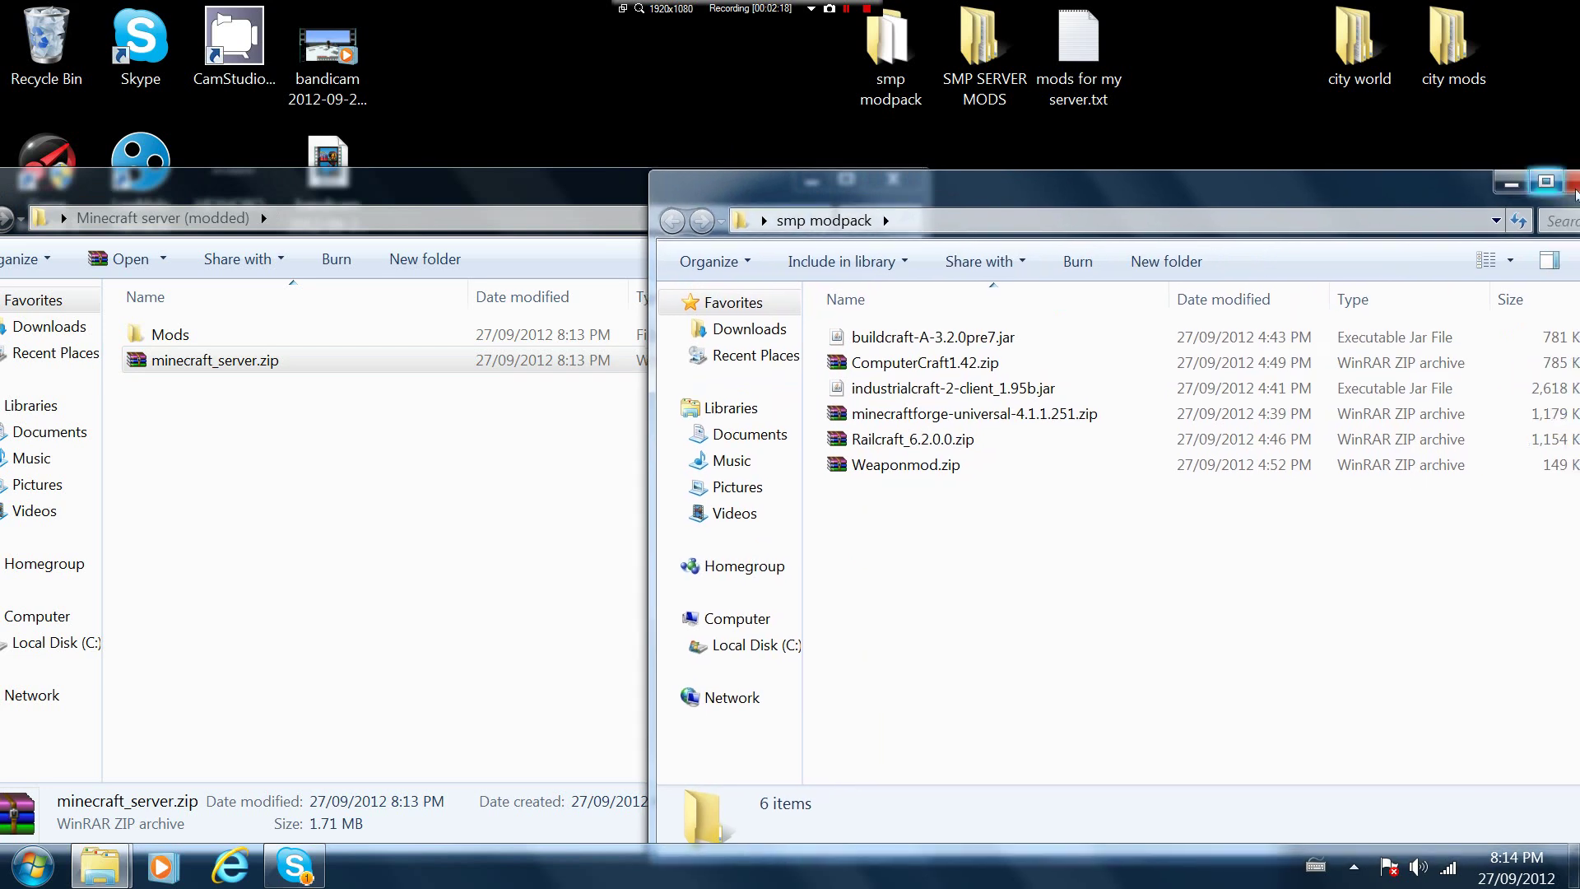
{"action": "left_click", "coordinate": [1536, 177]}
{"action": "double_click", "coordinate": [991, 76]}
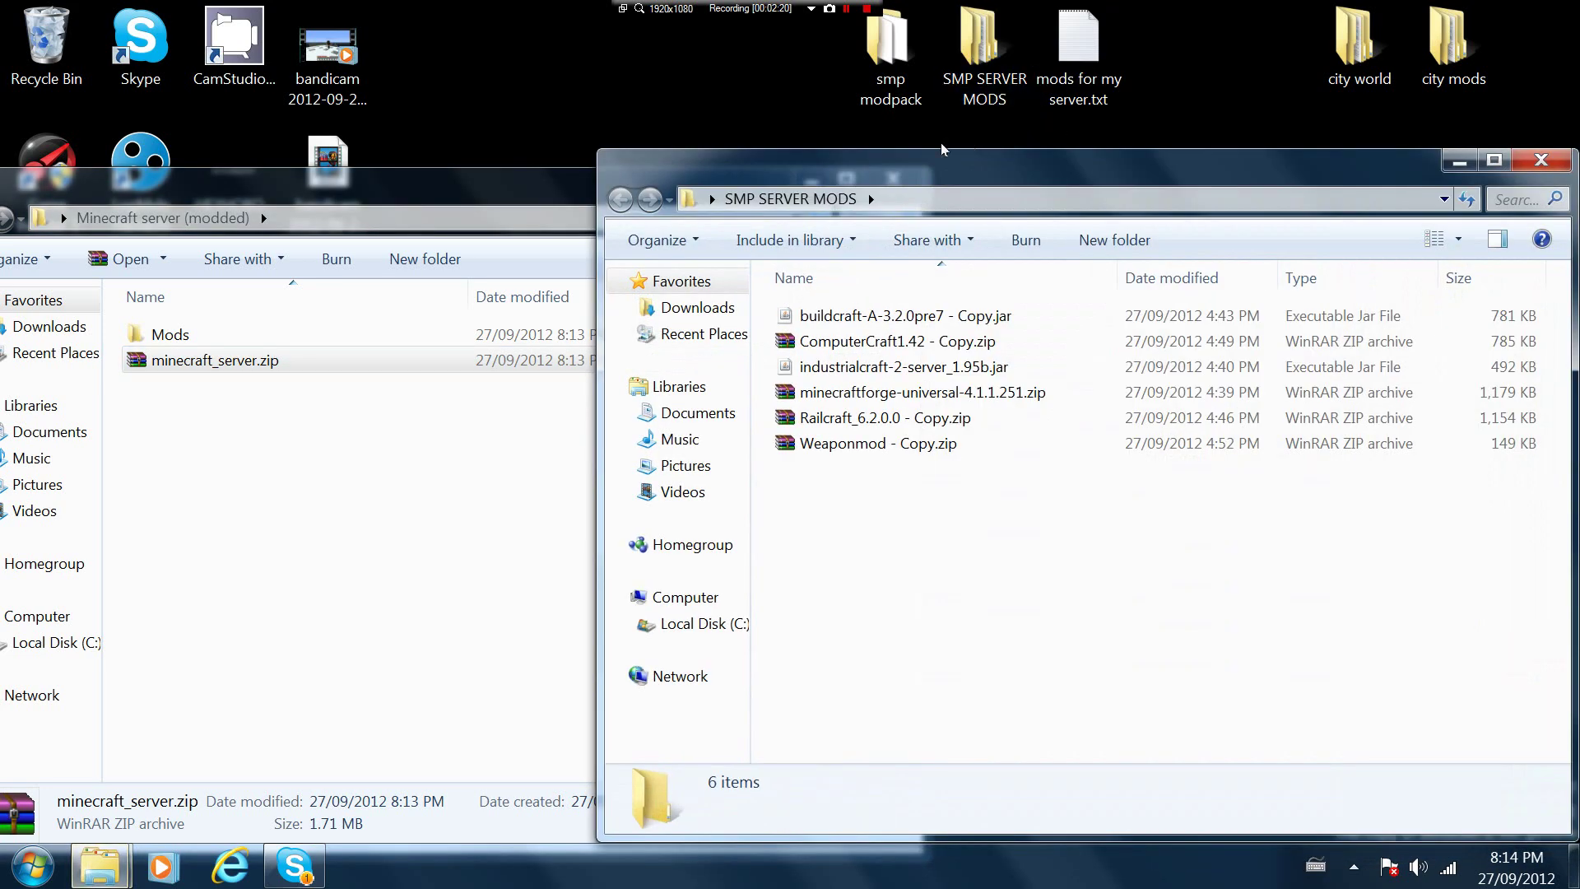
{"action": "left_click_drag", "start_coordinate": [903, 162], "coordinate": [1166, 175]}
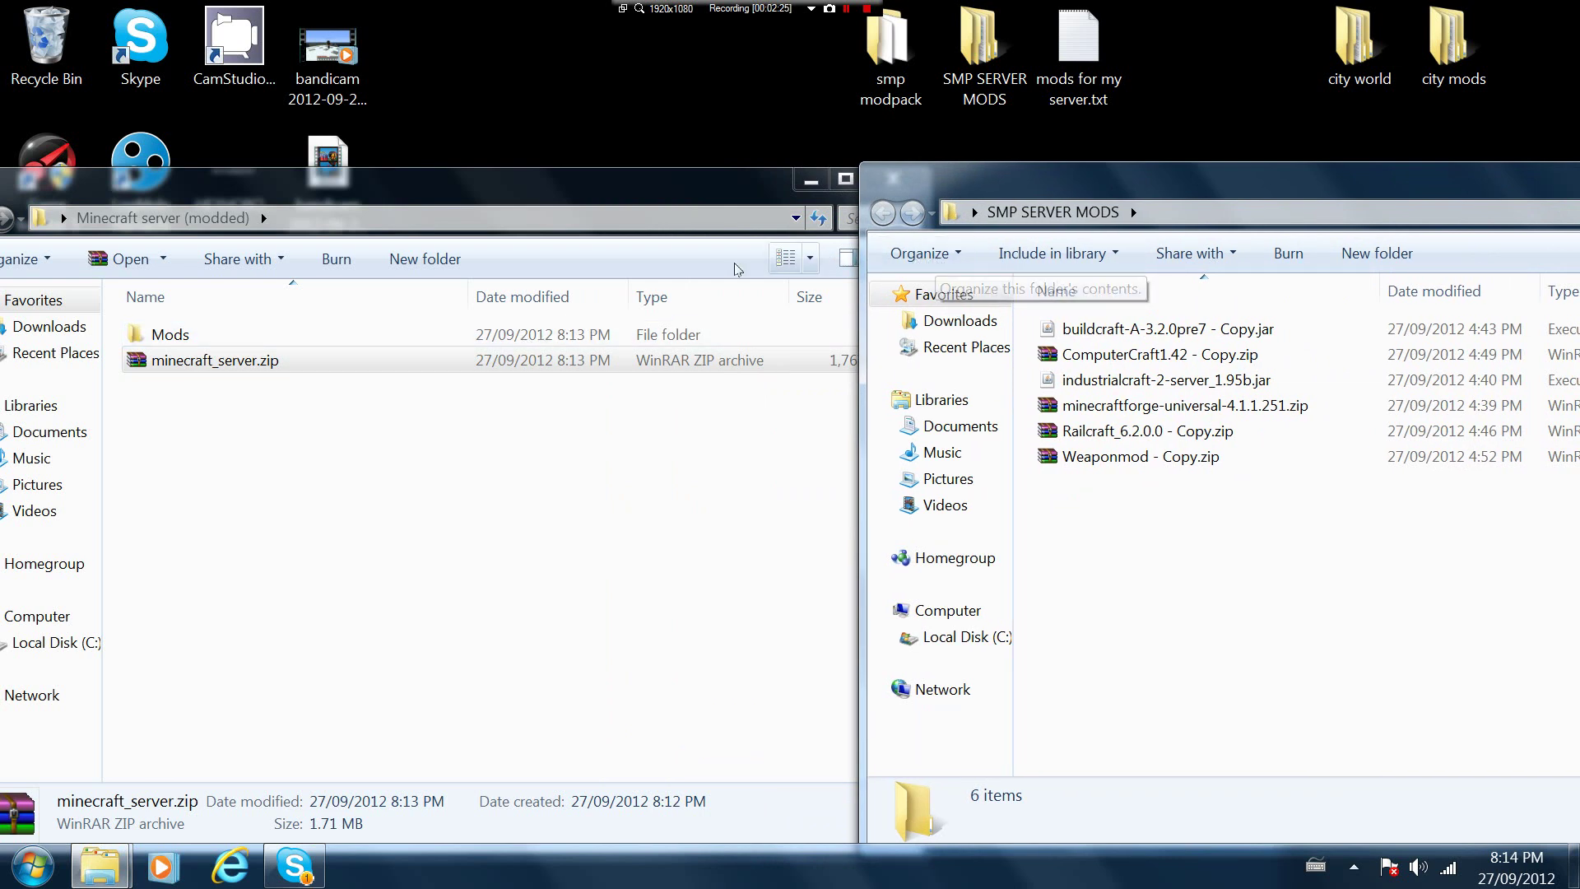
Drag buildcraft-A-3.2.0pre7 - Copy.jar into Mods, then go back to the server folder
{"action": "double_click", "coordinate": [164, 337]}
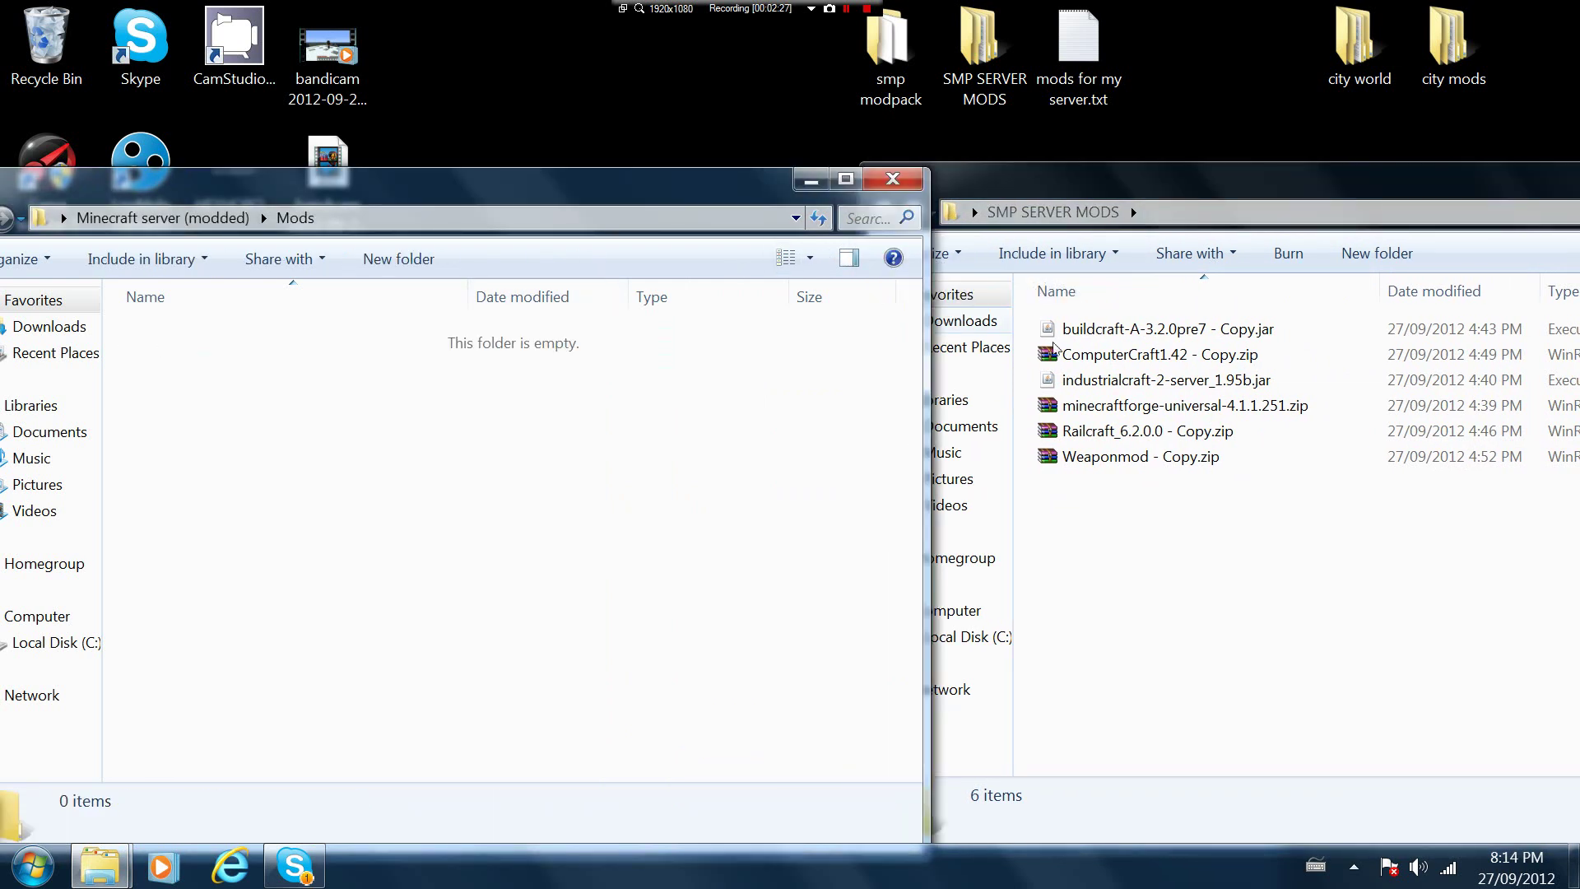
{"action": "left_click_drag", "start_coordinate": [1070, 329], "coordinate": [348, 436]}
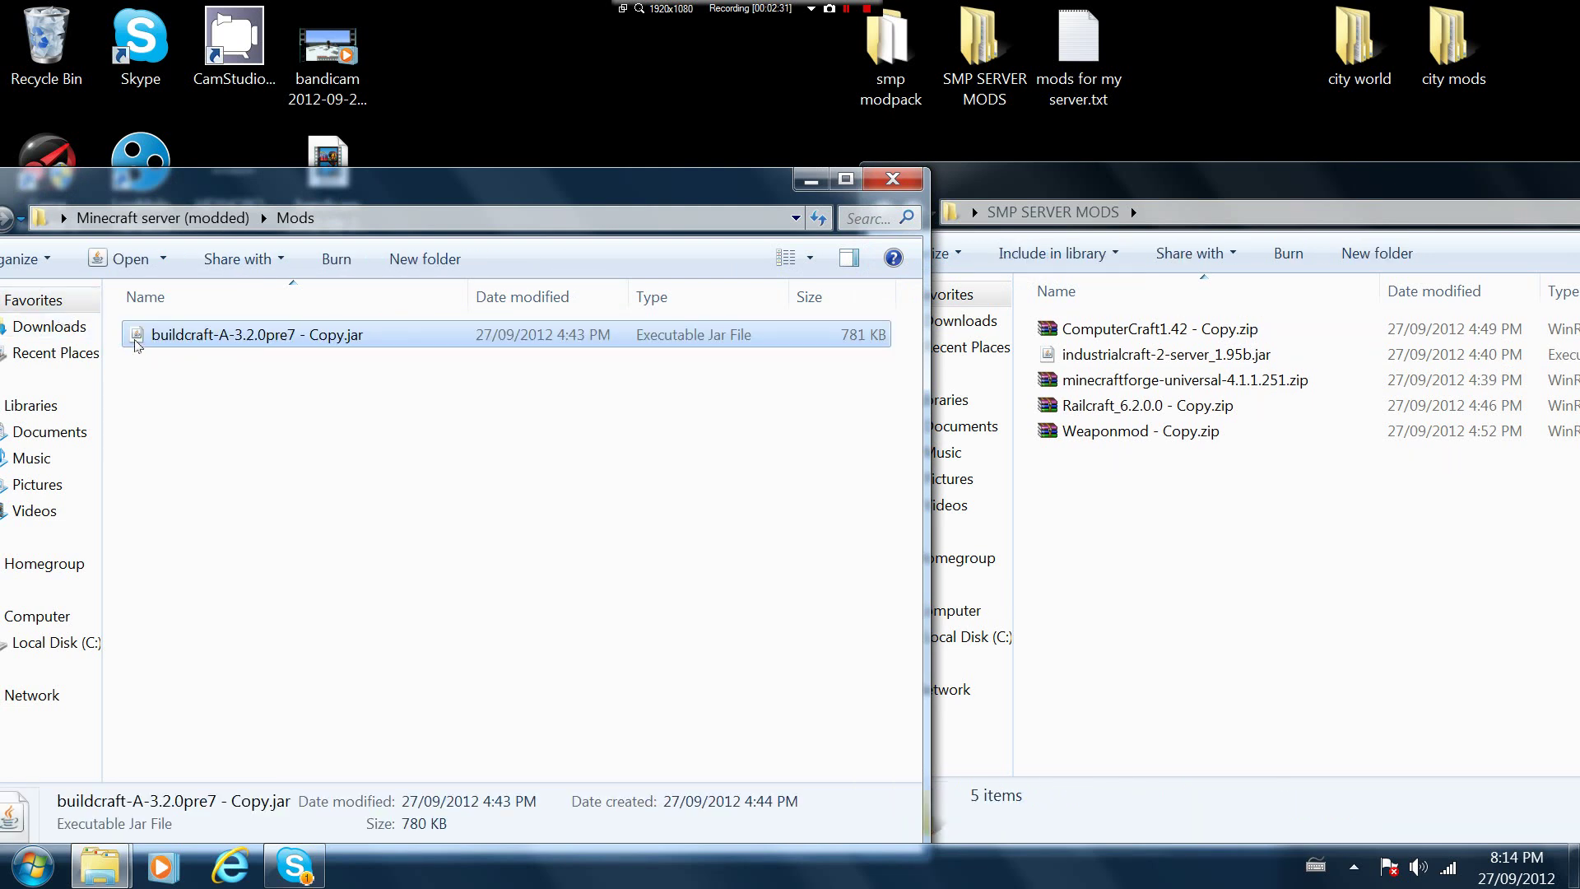
{"action": "left_click_drag", "start_coordinate": [55, 190], "coordinate": [99, 193]}
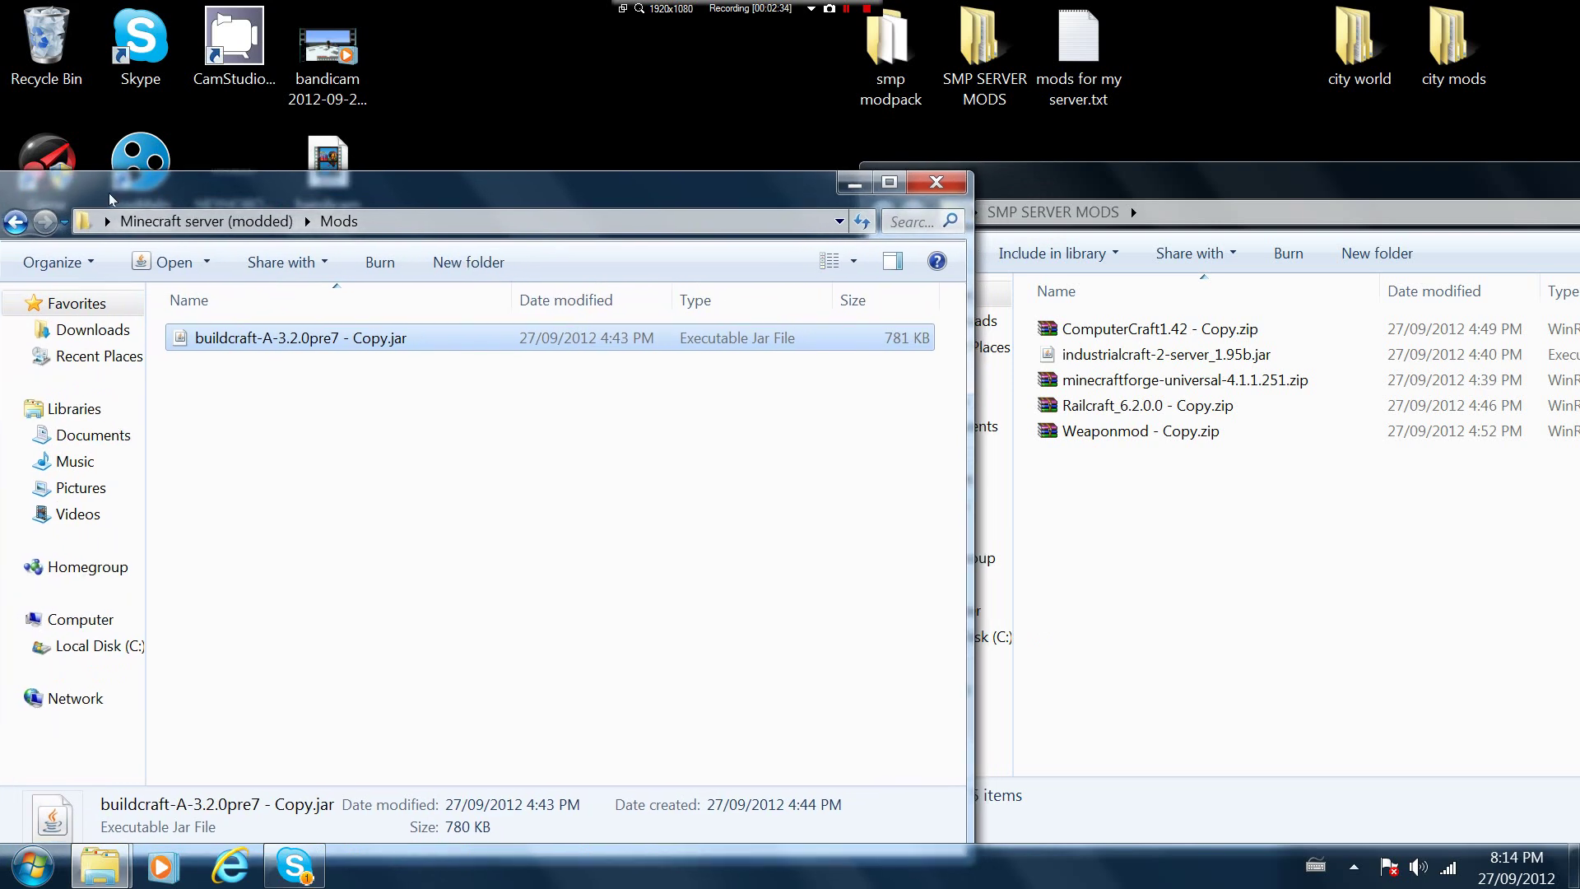
{"action": "left_click", "coordinate": [14, 221]}
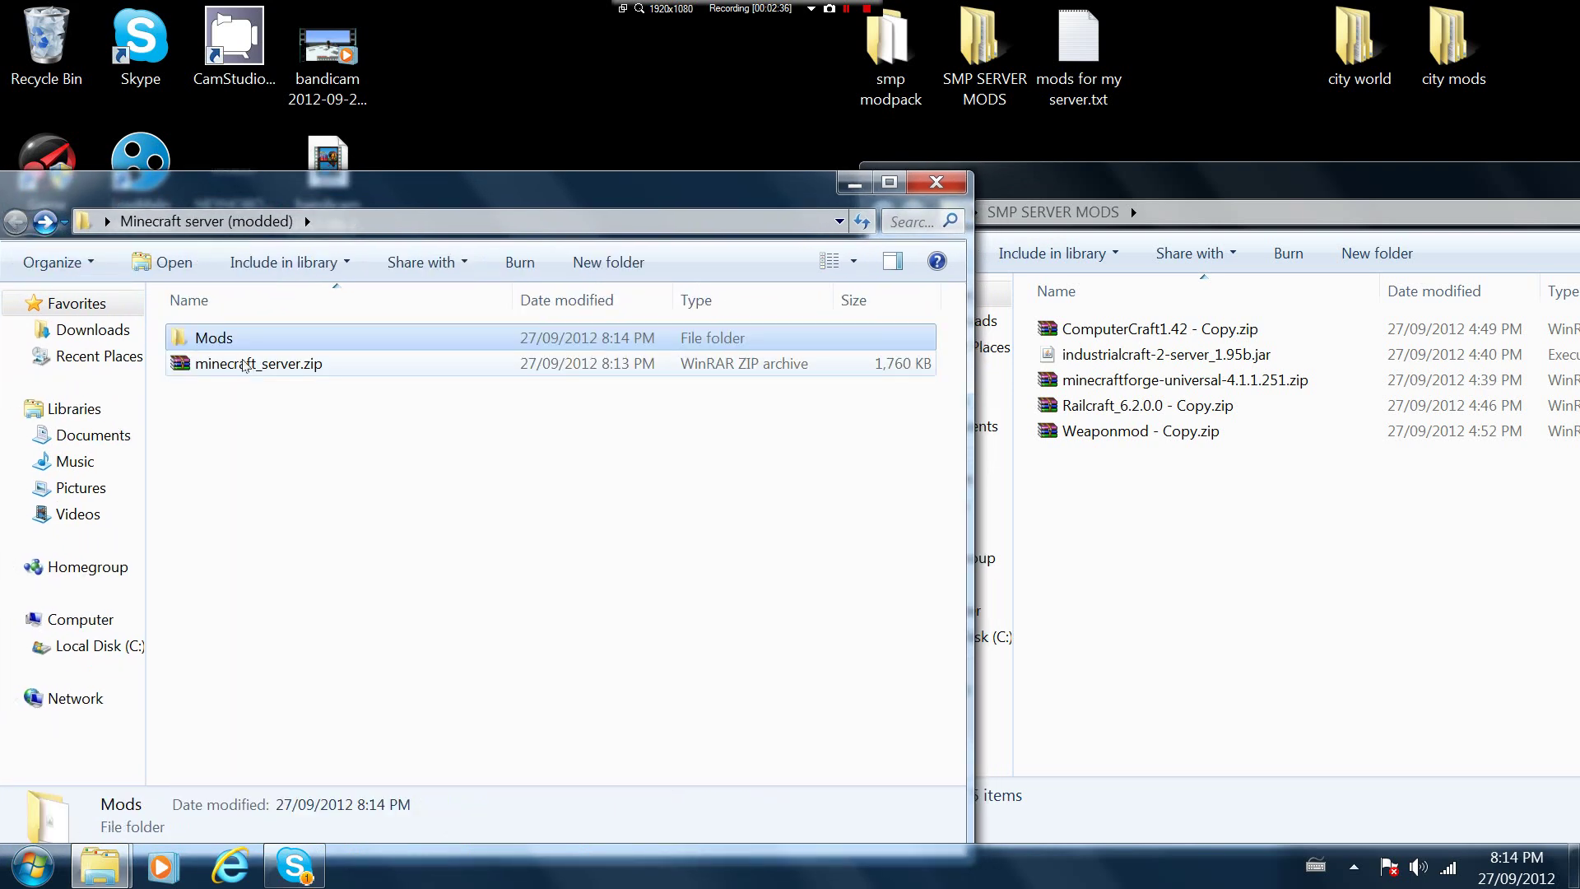
Open minecraft_server.zip in WinRAR on the left and dismiss the licence reminder
{"action": "double_click", "coordinate": [245, 365]}
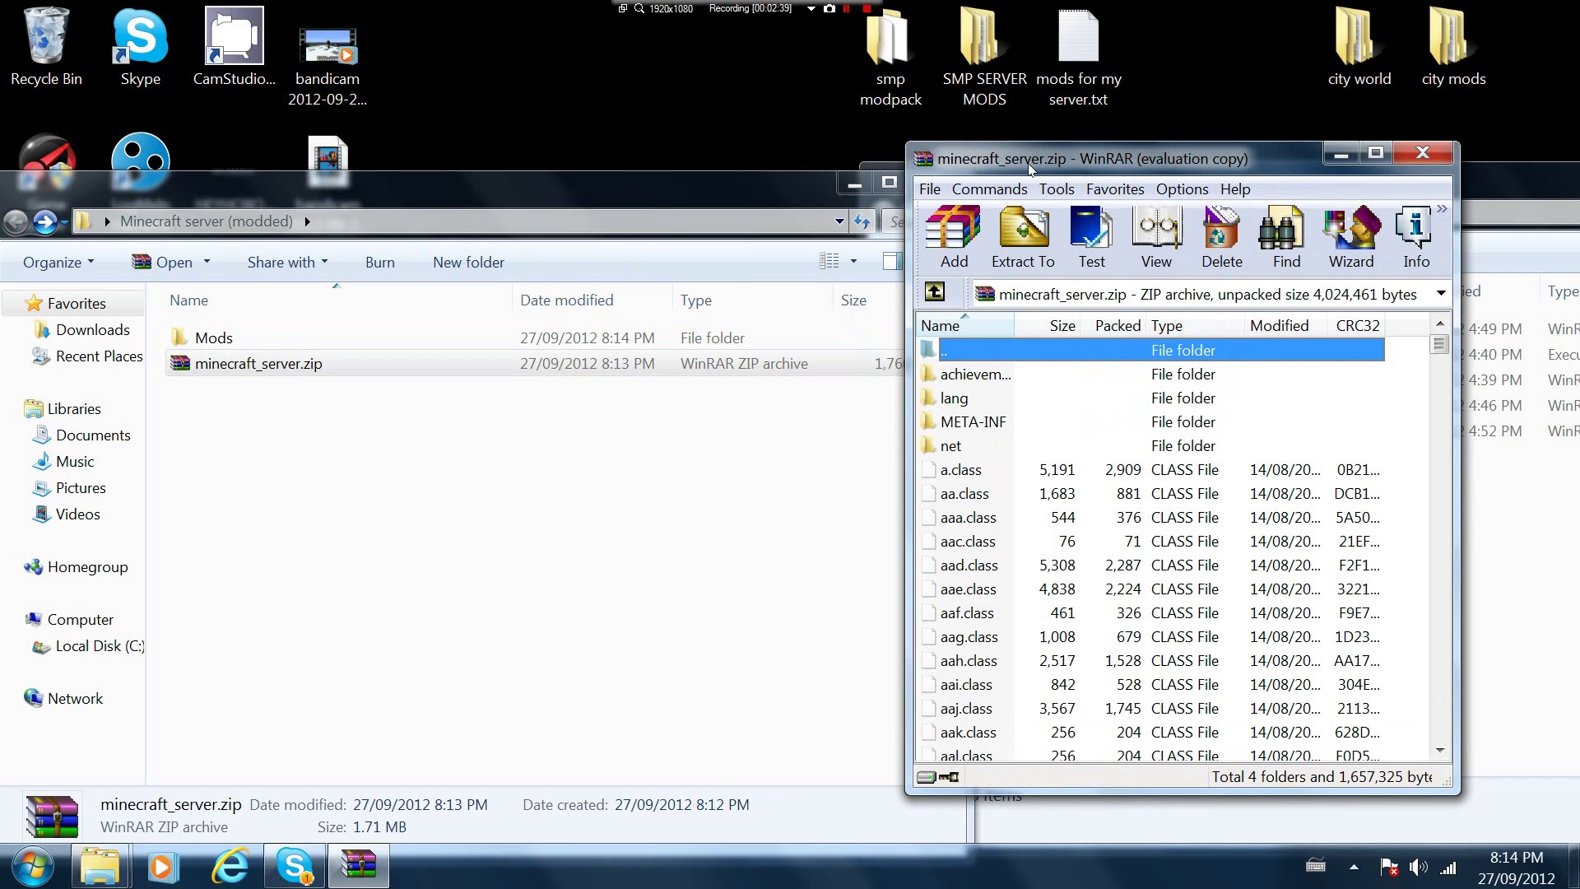
{"action": "left_click_drag", "start_coordinate": [1029, 169], "coordinate": [395, 218]}
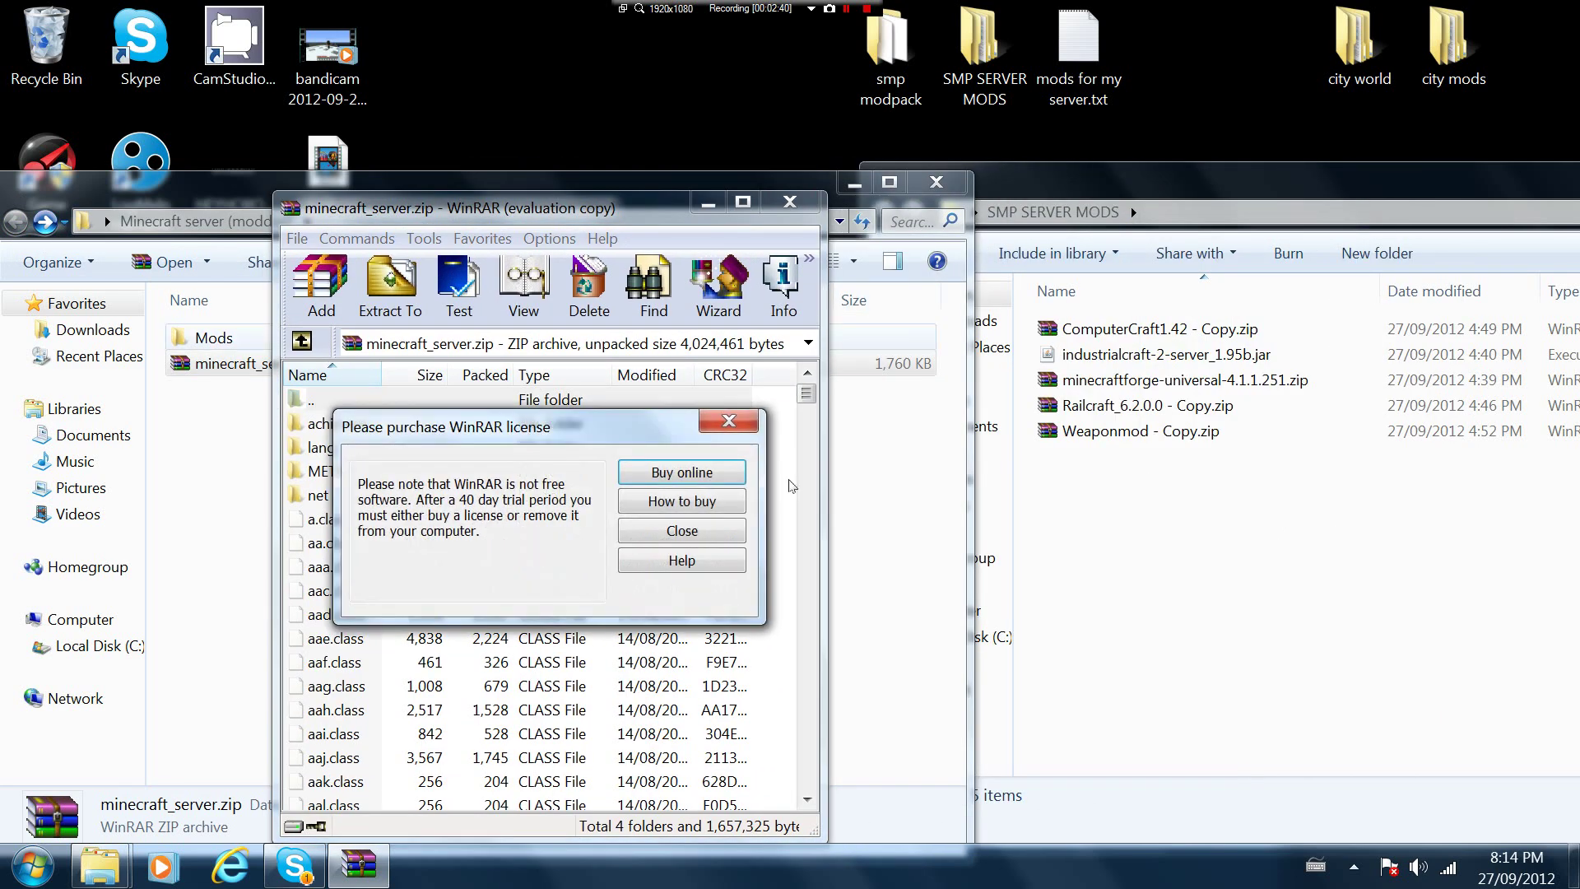
{"action": "left_click", "coordinate": [728, 423]}
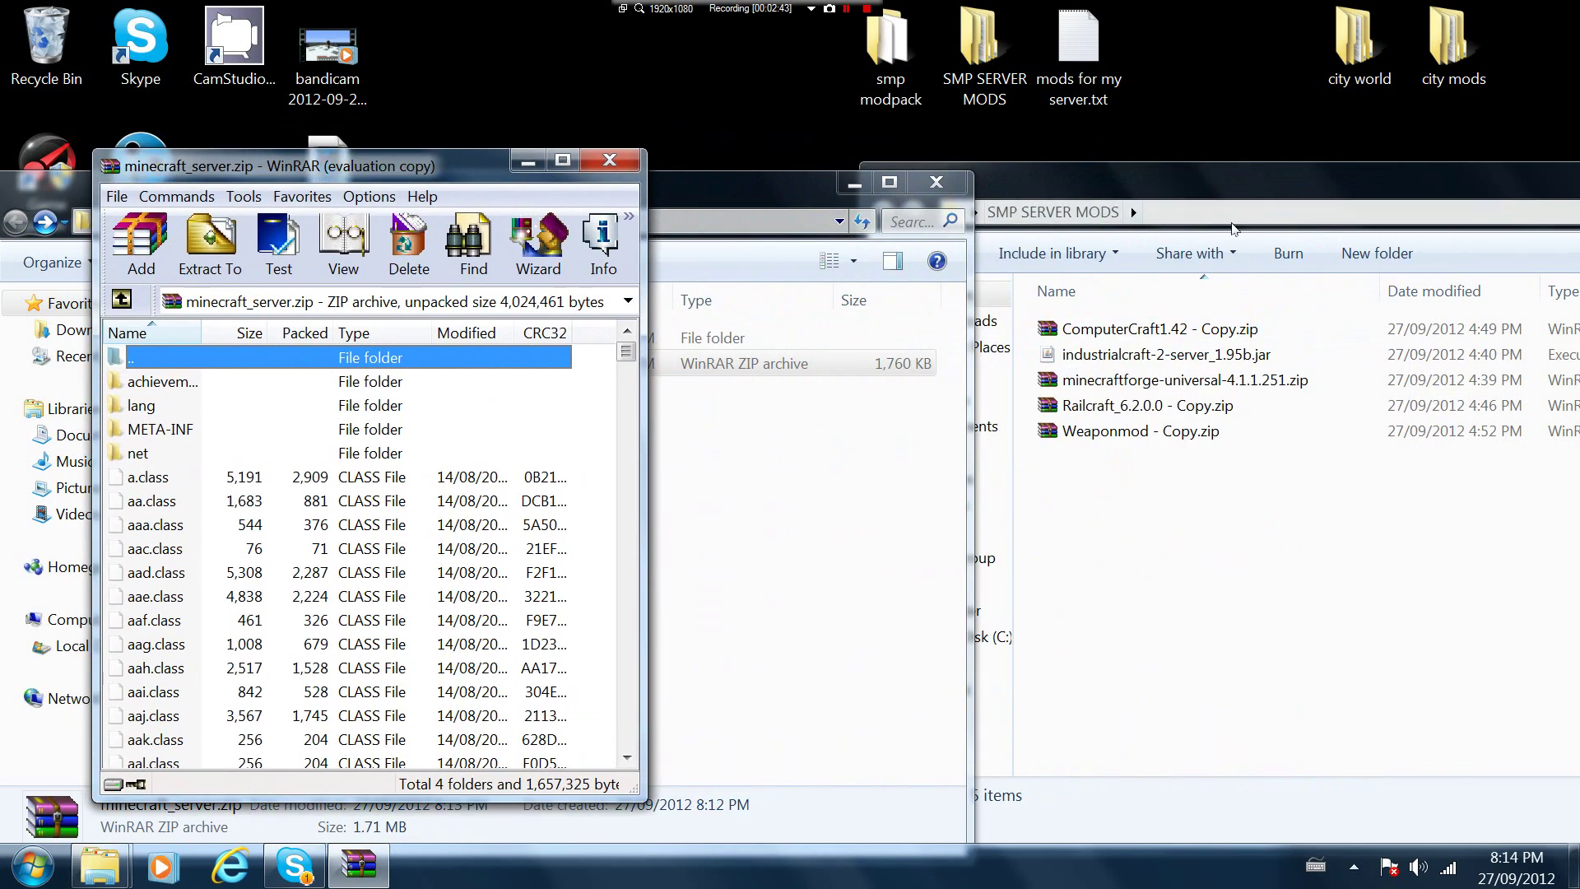
Copy every entry of minecraftforge-universal-4.1.1.251.zip into minecraft_server.zip, then close the forge archive
{"action": "double_click", "coordinate": [1133, 382]}
{"action": "left_click_drag", "start_coordinate": [1404, 371], "coordinate": [692, 875]}
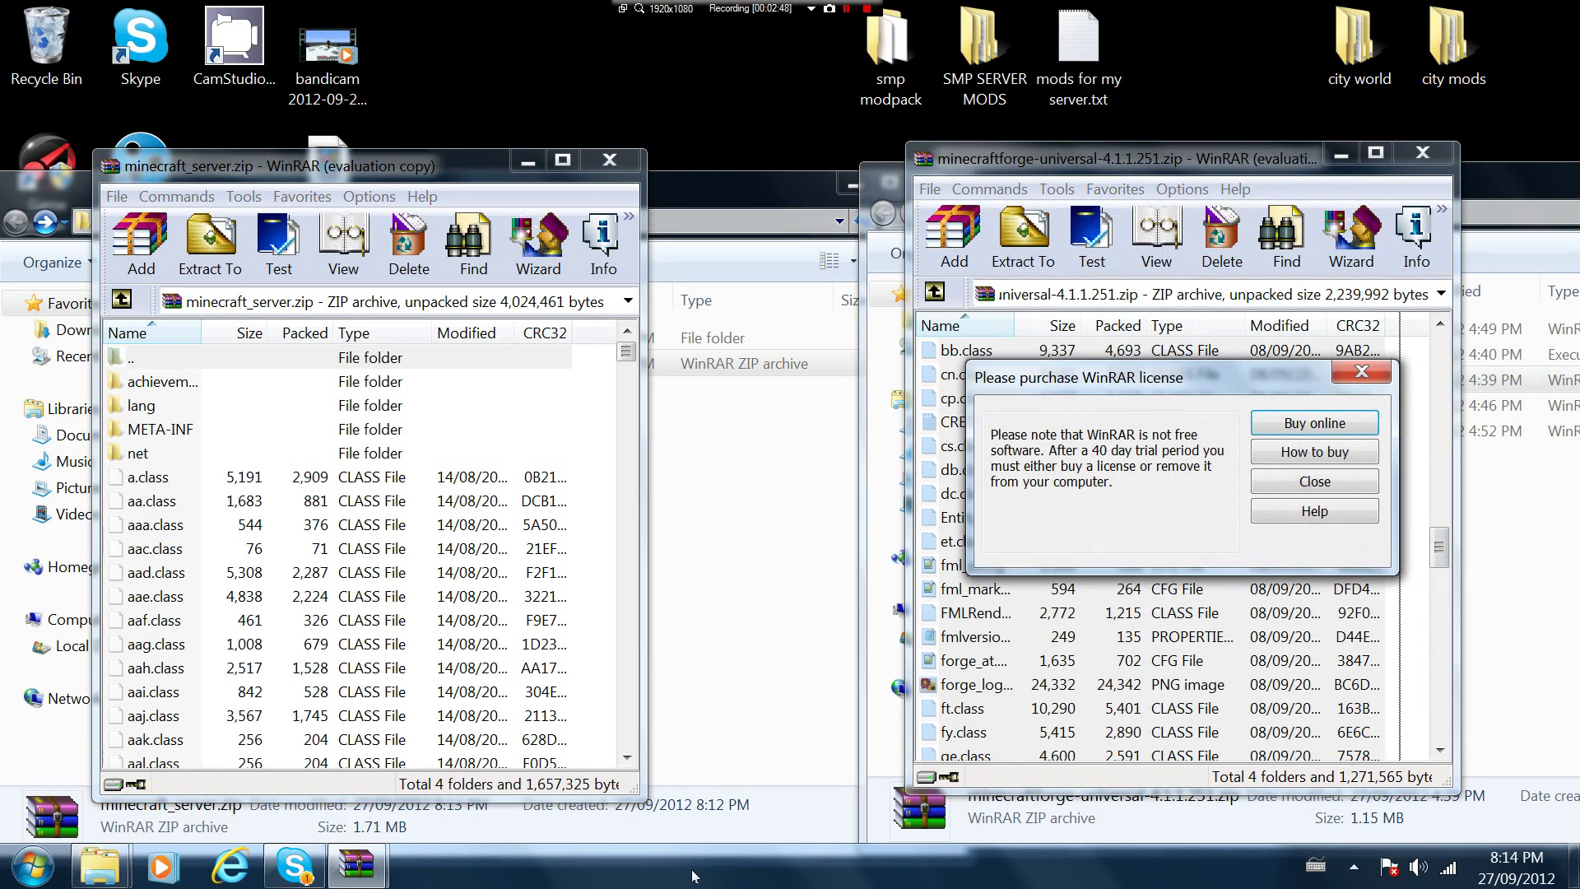
{"action": "left_click", "coordinate": [1361, 372]}
{"action": "left_click_drag", "start_coordinate": [1442, 563], "coordinate": [1442, 346]}
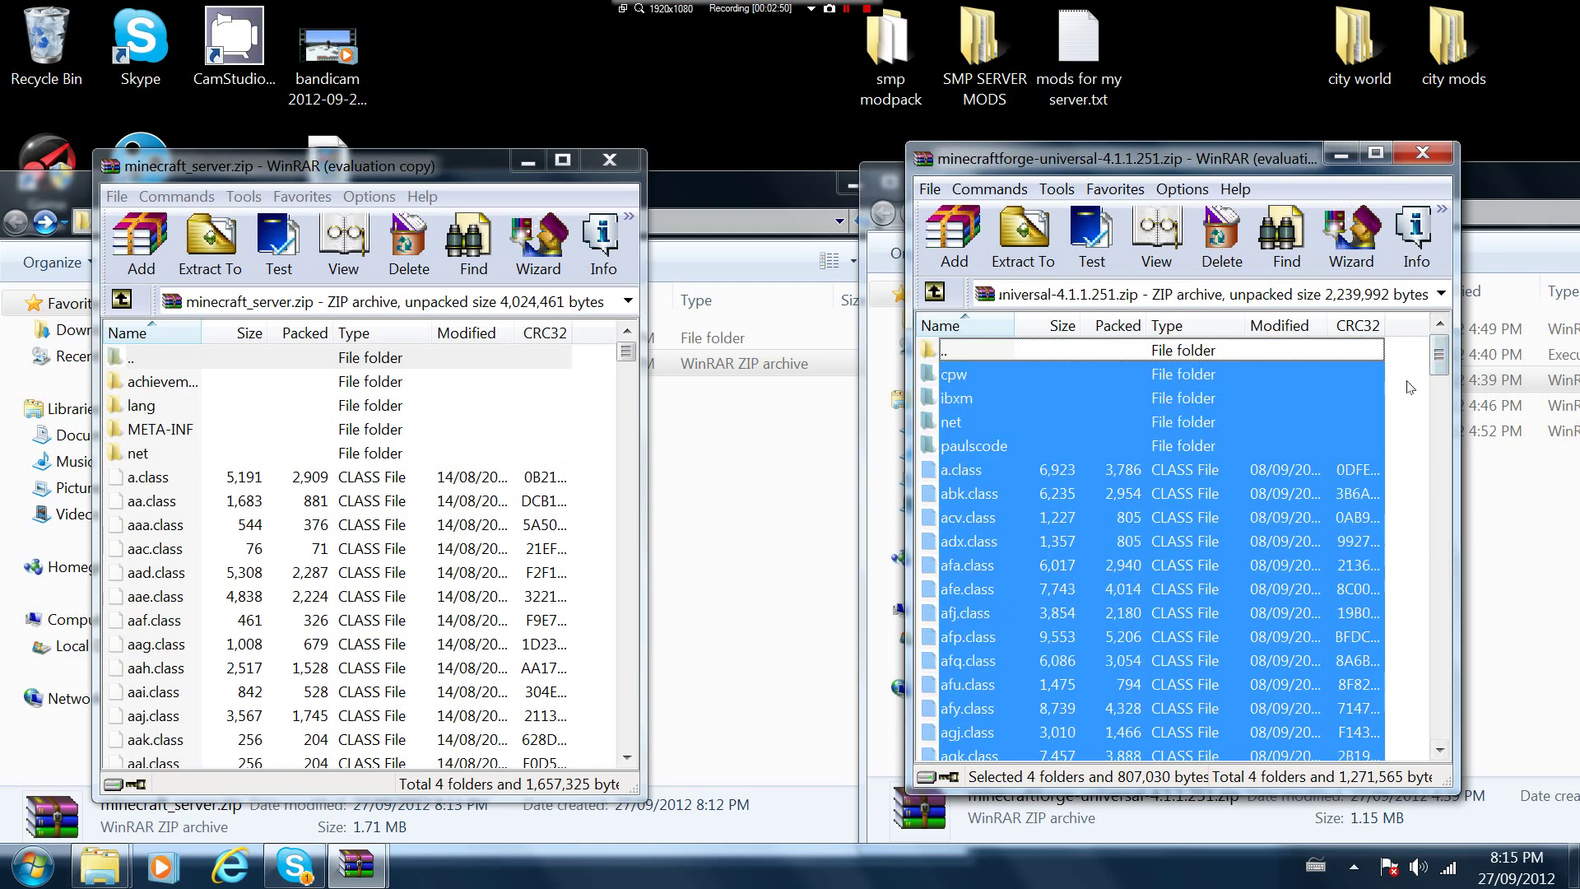
{"action": "left_click_drag", "start_coordinate": [988, 374], "coordinate": [1029, 766]}
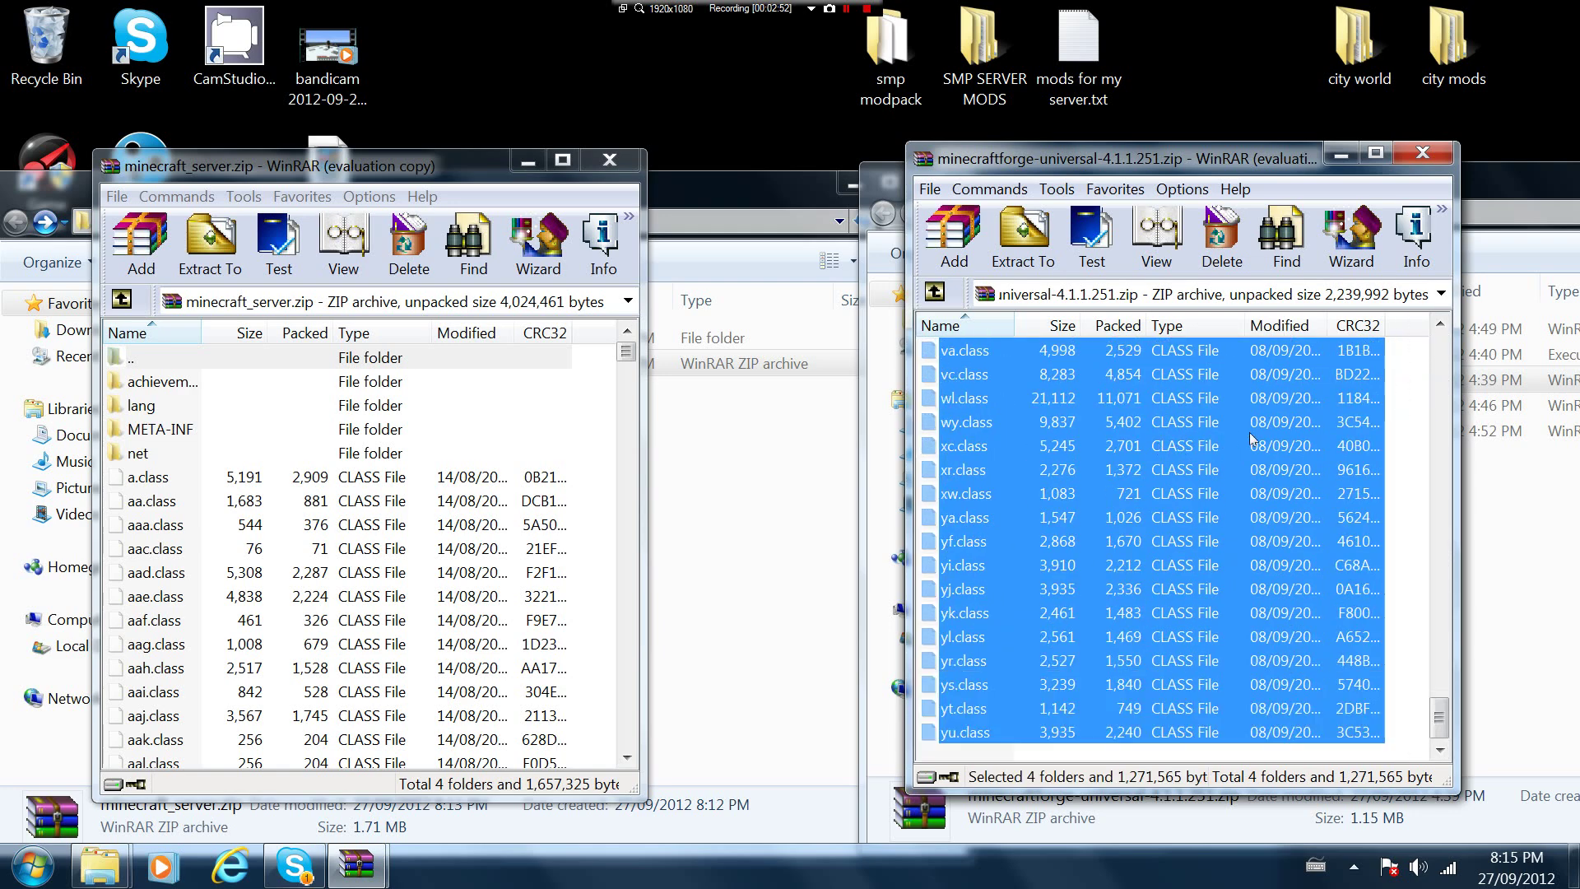
{"action": "left_click_drag", "start_coordinate": [578, 436], "coordinate": [602, 420]}
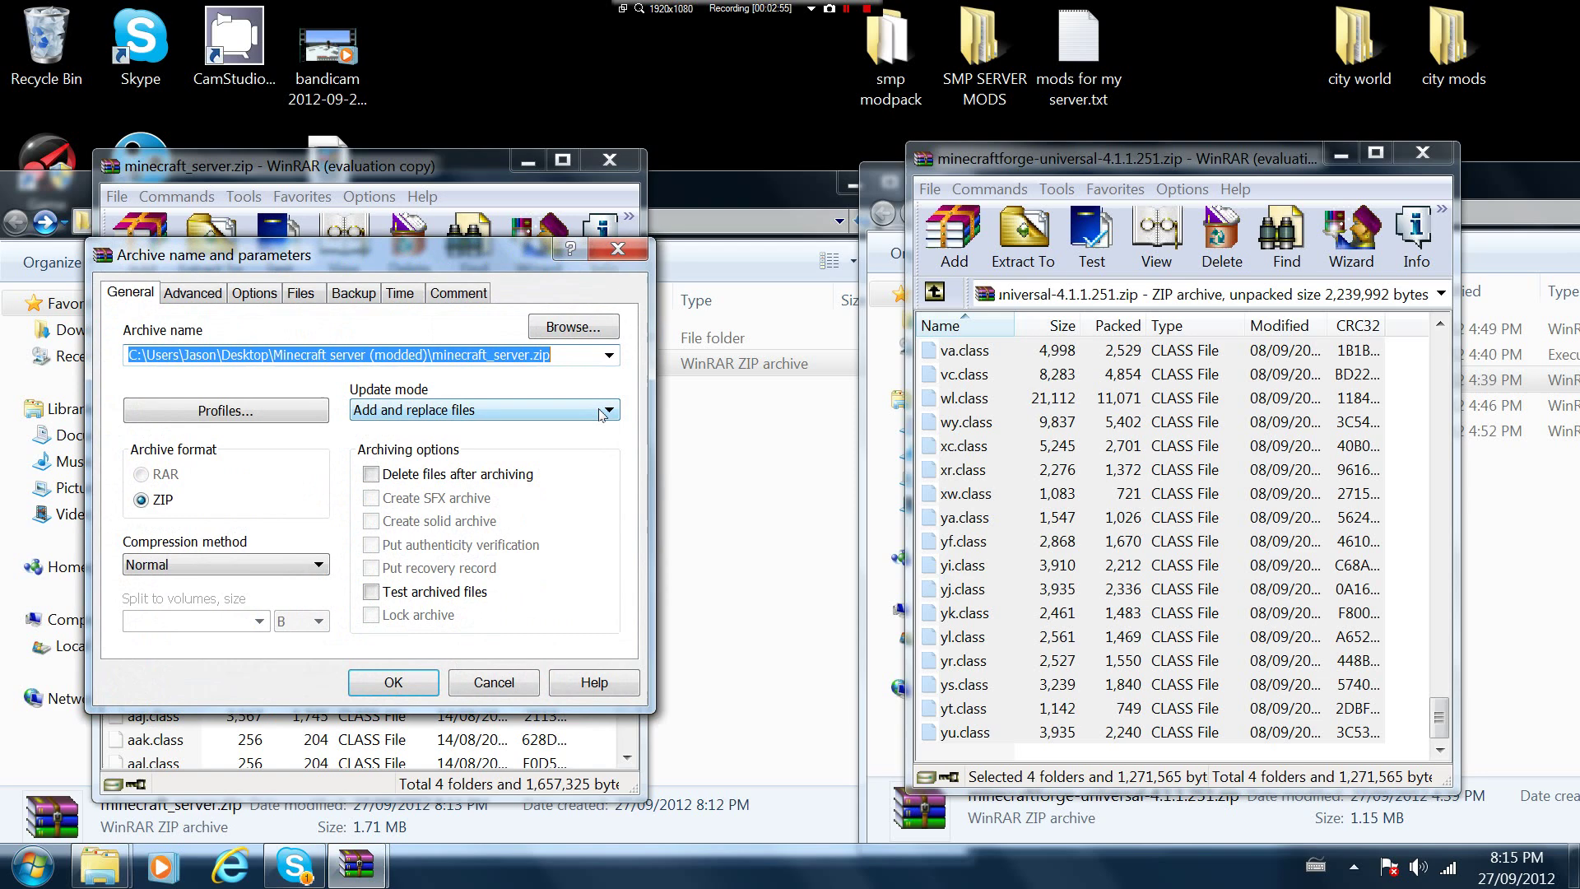
{"action": "left_click", "coordinate": [407, 681]}
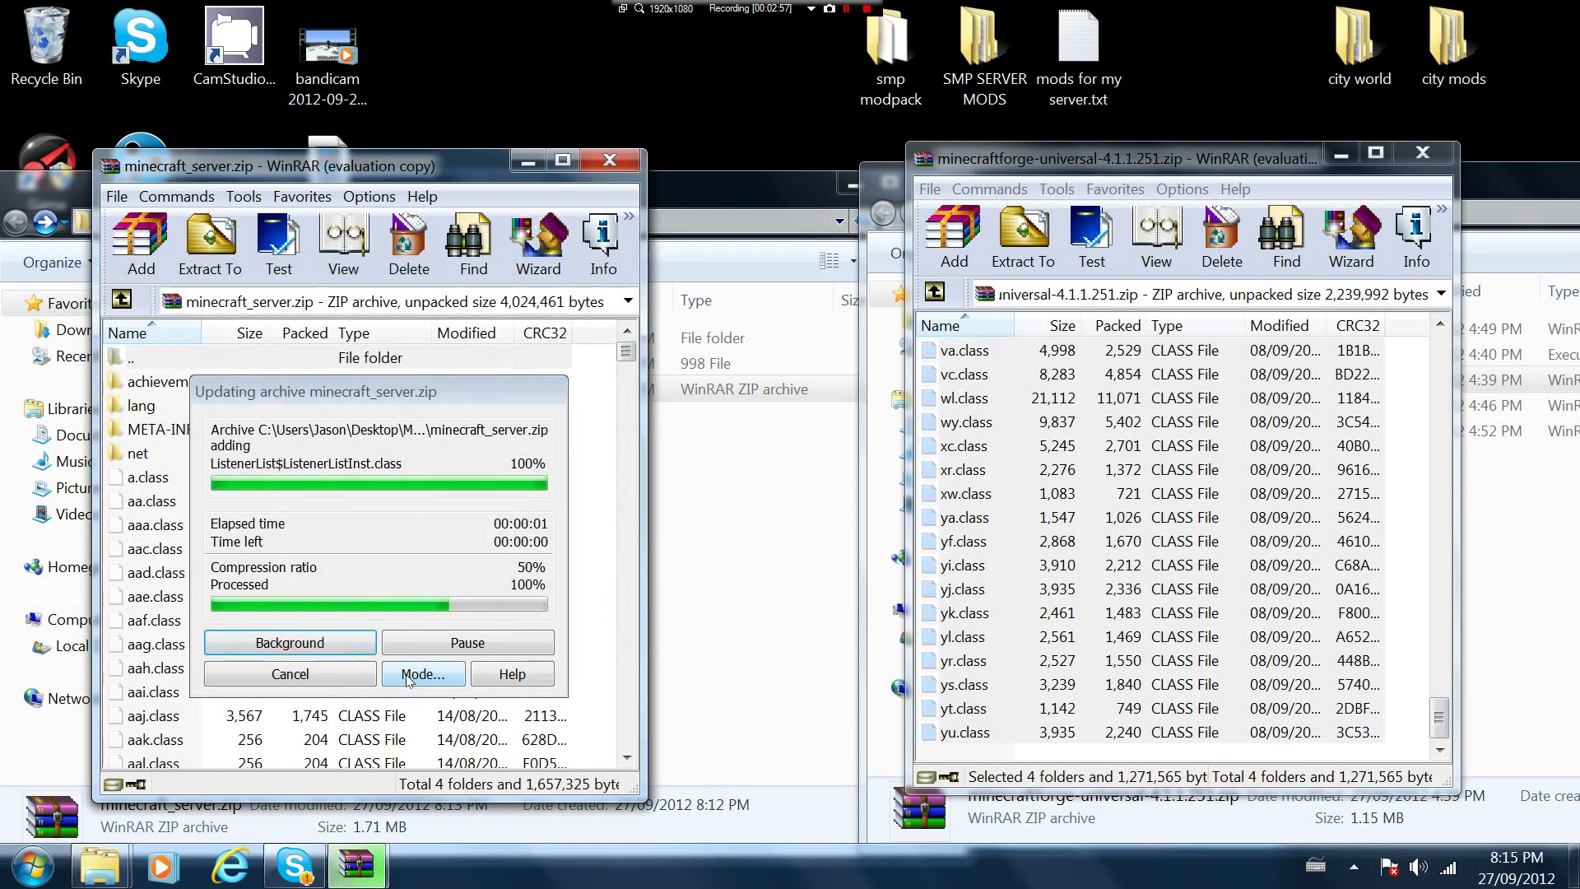
{"action": "left_click", "coordinate": [1421, 152]}
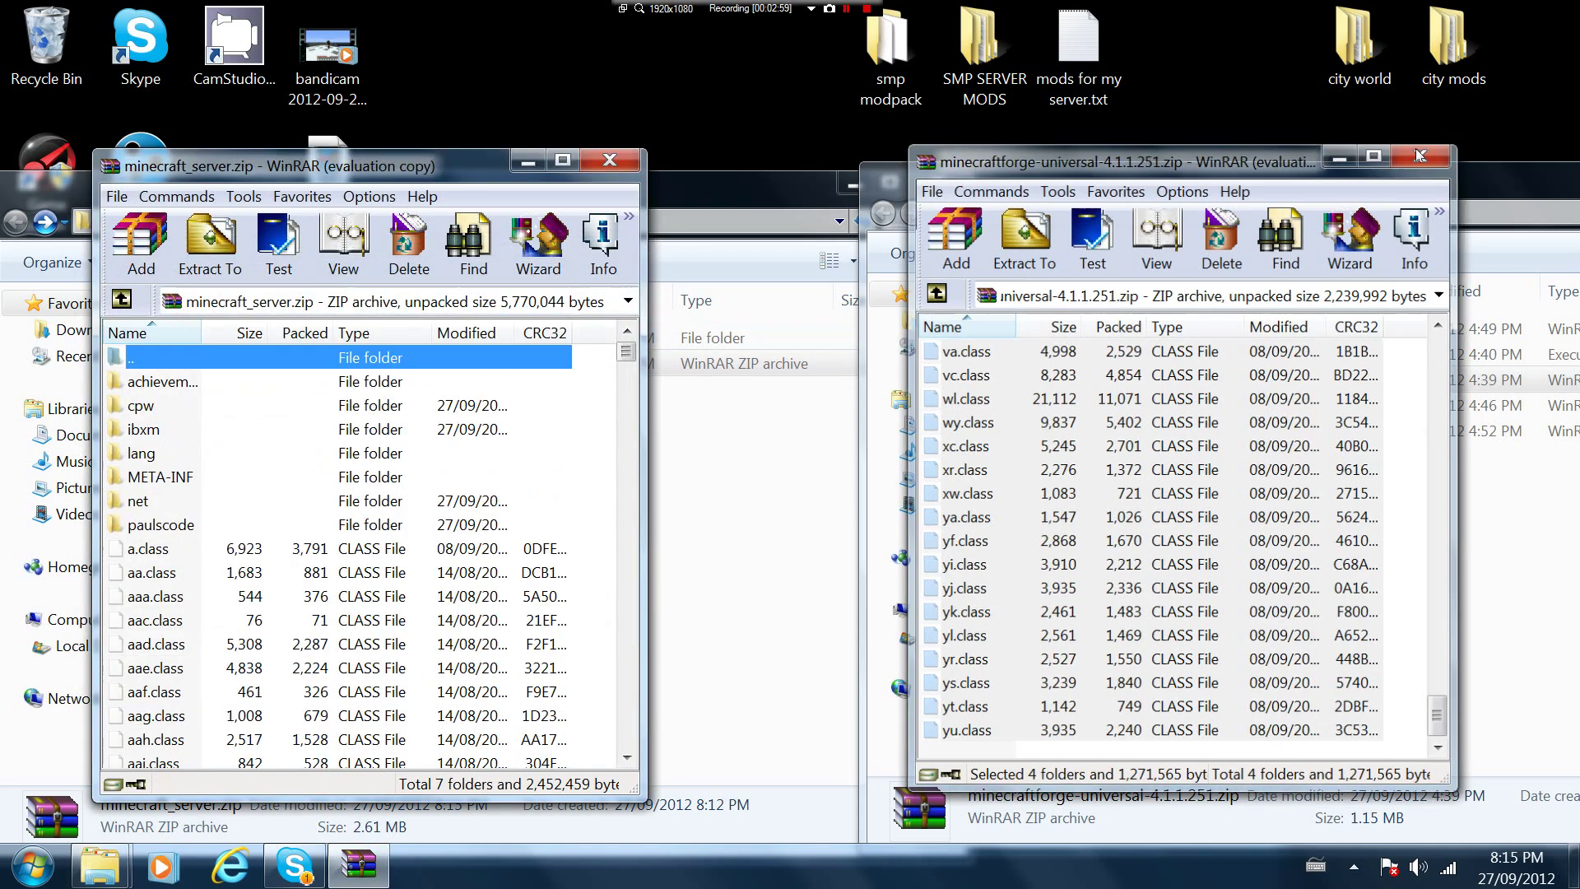
Add all contents of Railcraft_6.2.0.0 - Copy.zip to minecraft_server.zip and close Railcraft
{"action": "double_click", "coordinate": [1107, 406]}
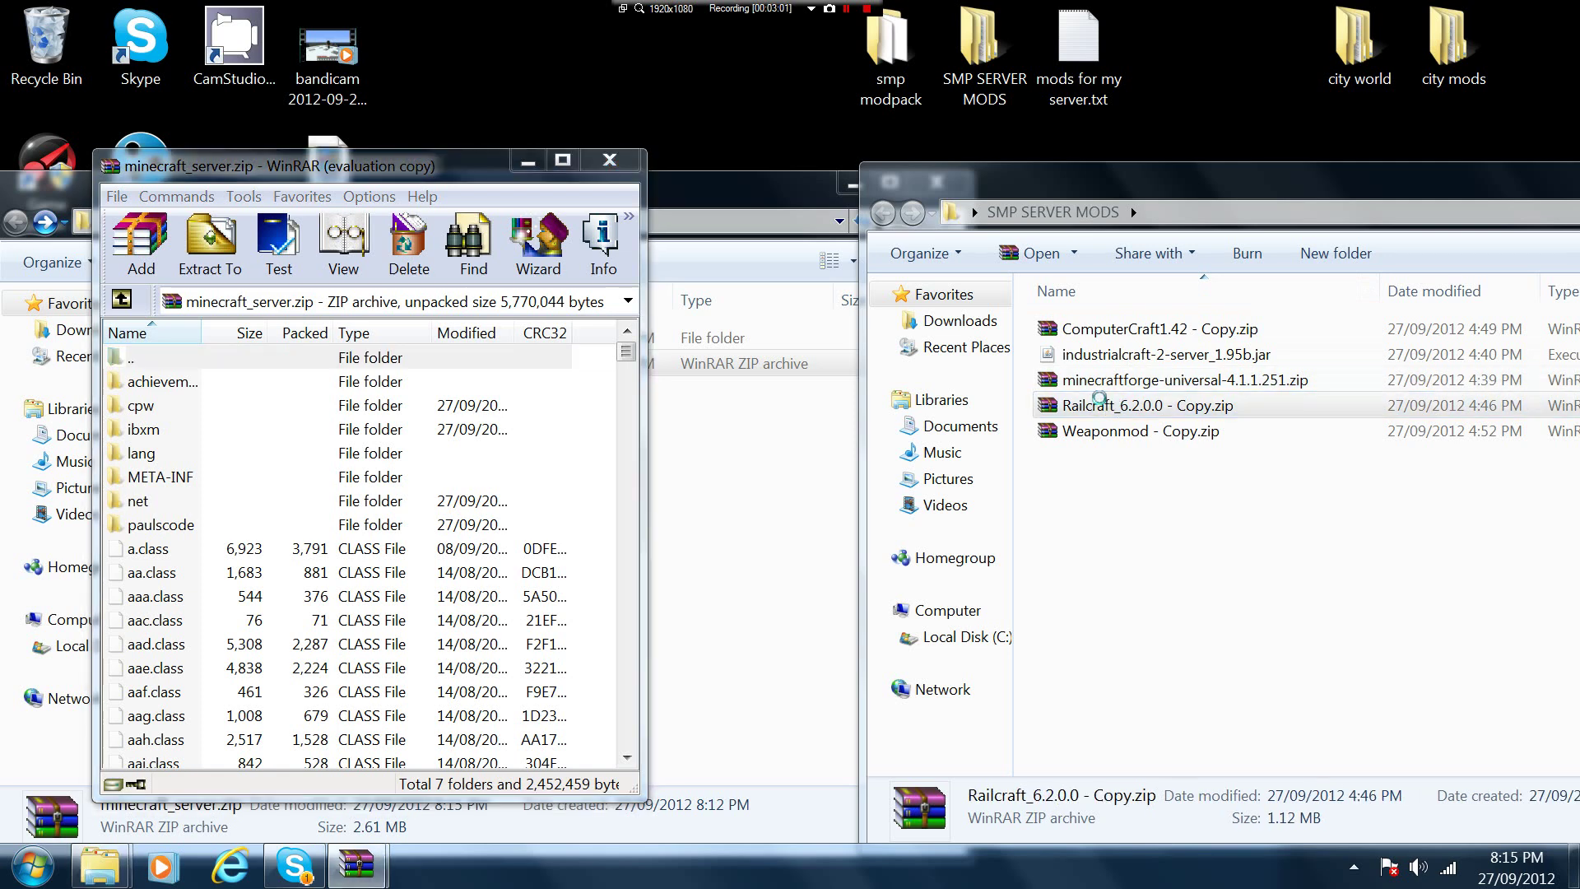
{"action": "left_click_drag", "start_coordinate": [1020, 617], "coordinate": [592, 511]}
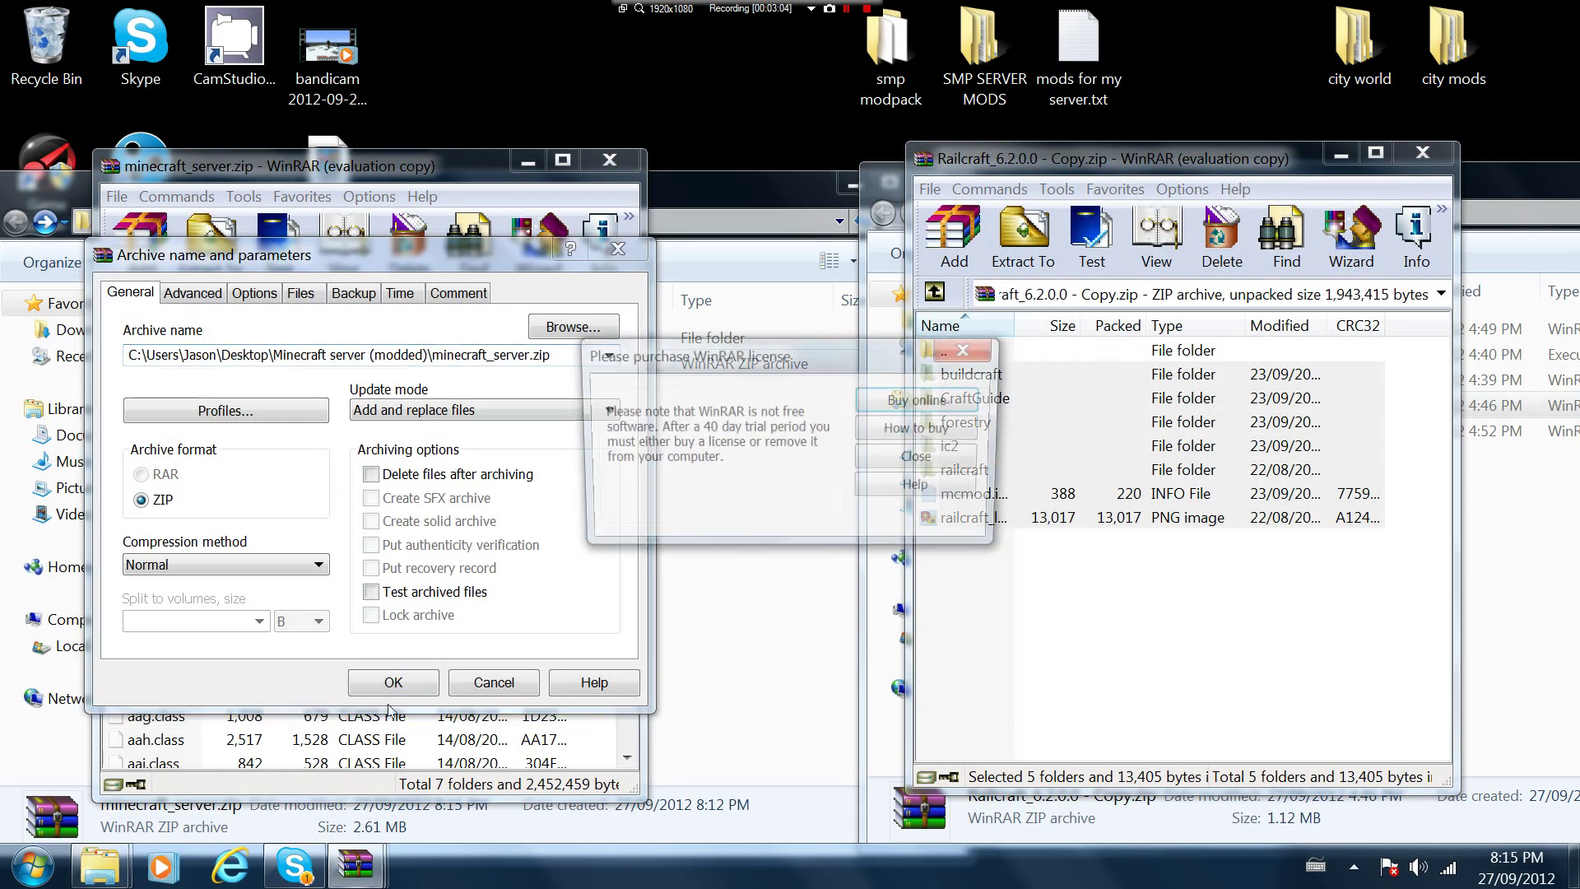
{"action": "key", "text": "Return"}
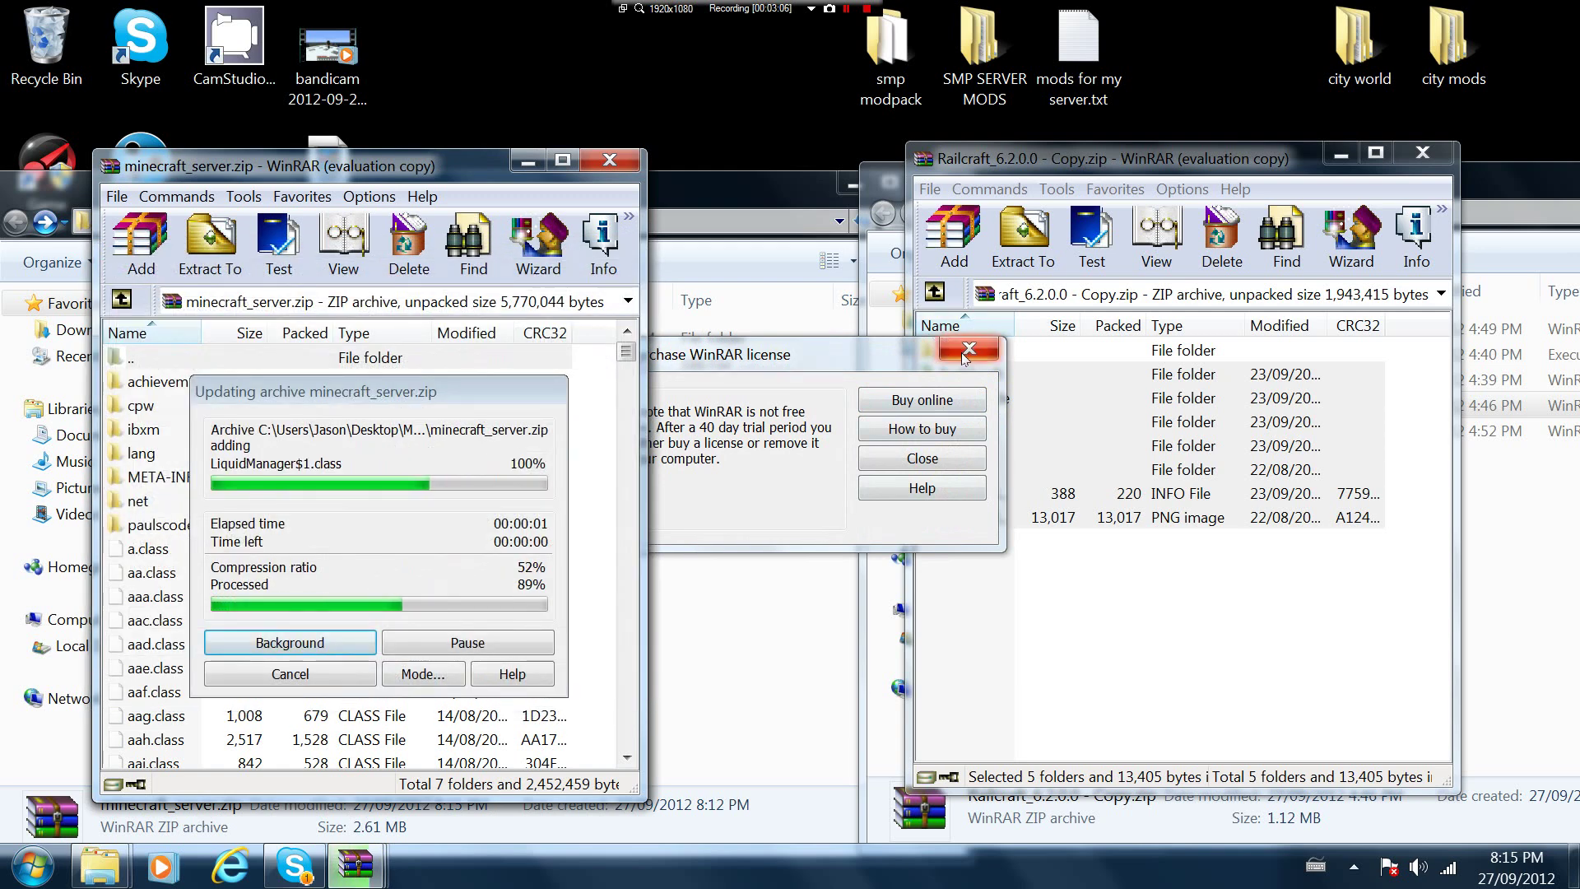
{"action": "left_click", "coordinate": [968, 352]}
{"action": "left_click", "coordinate": [1444, 156]}
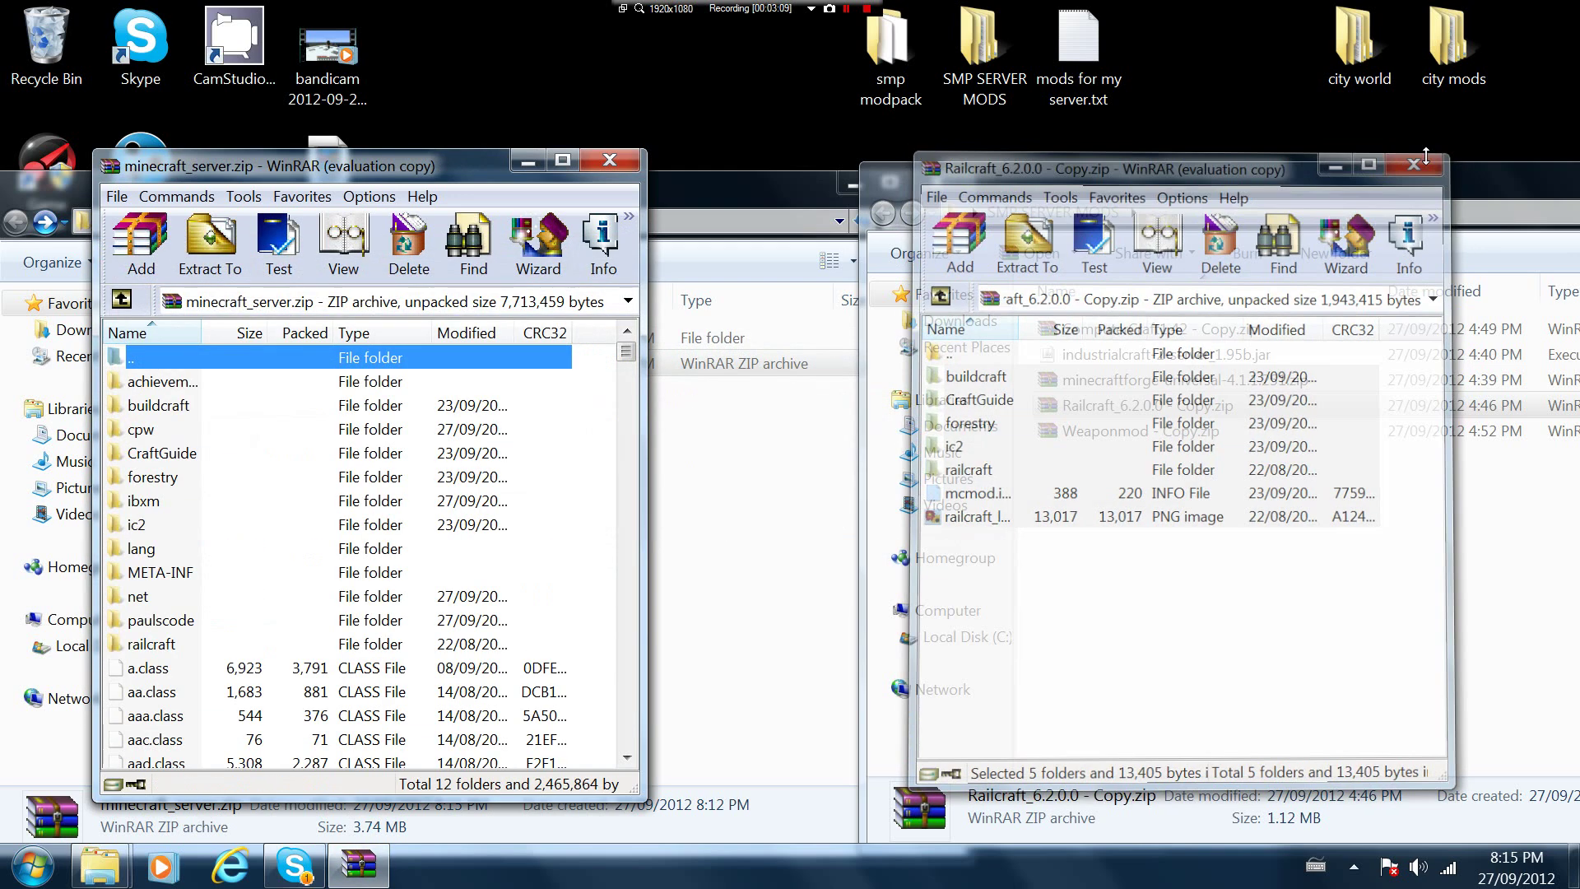
Add ComputerCraft1.42 - Copy.zip's dan200, licenses, lua, org folders and mcmod.info, then close it
{"action": "double_click", "coordinate": [1094, 324]}
{"action": "left_click_drag", "start_coordinate": [1013, 589], "coordinate": [584, 485]}
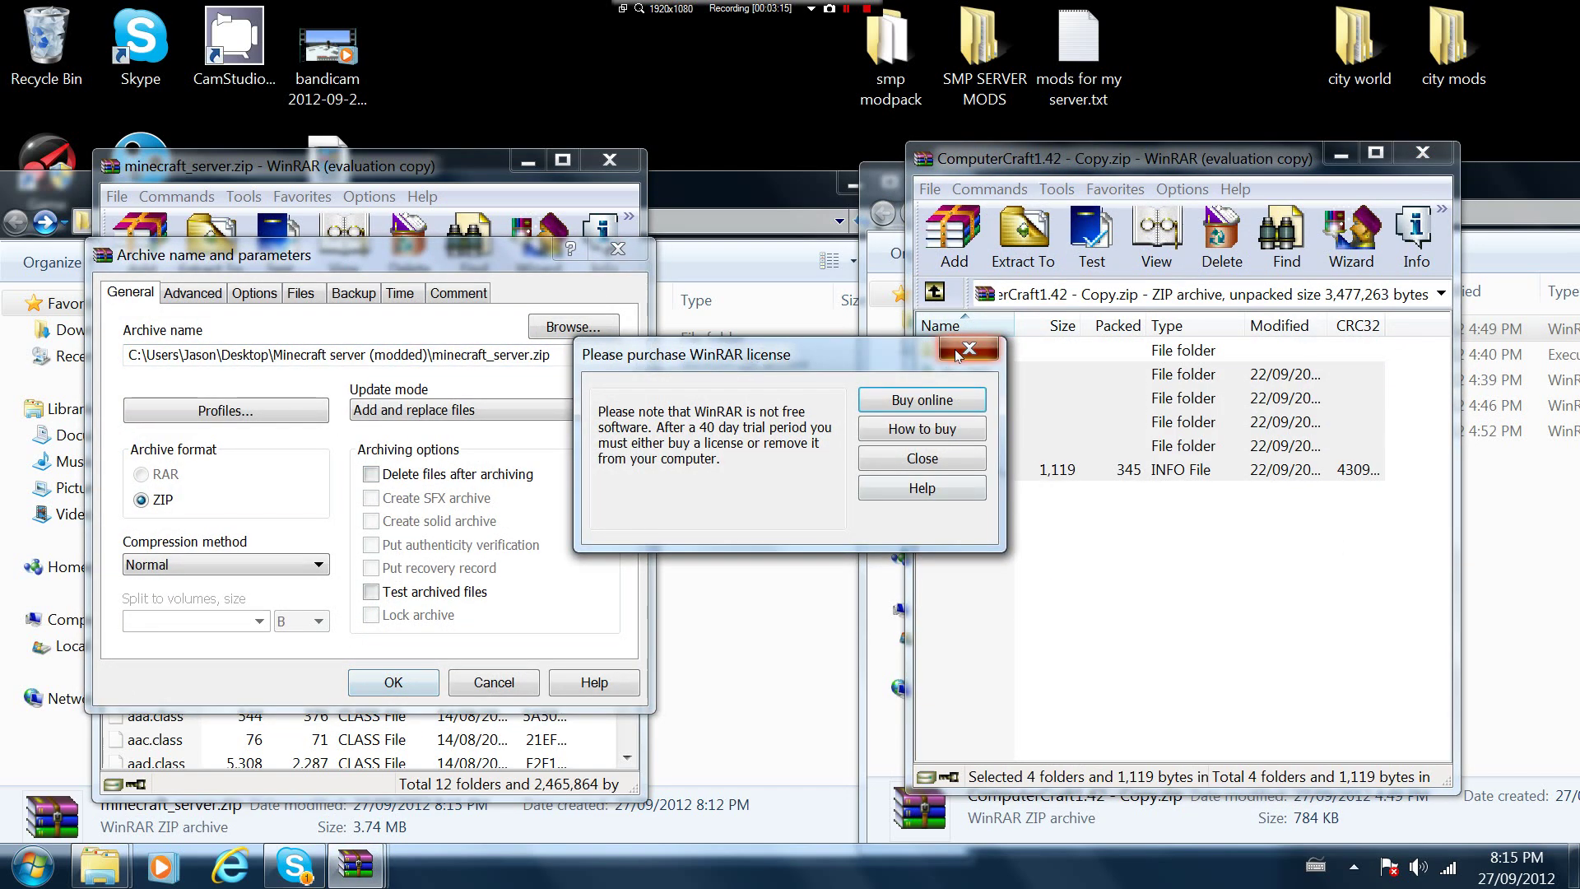
{"action": "left_click", "coordinate": [957, 354]}
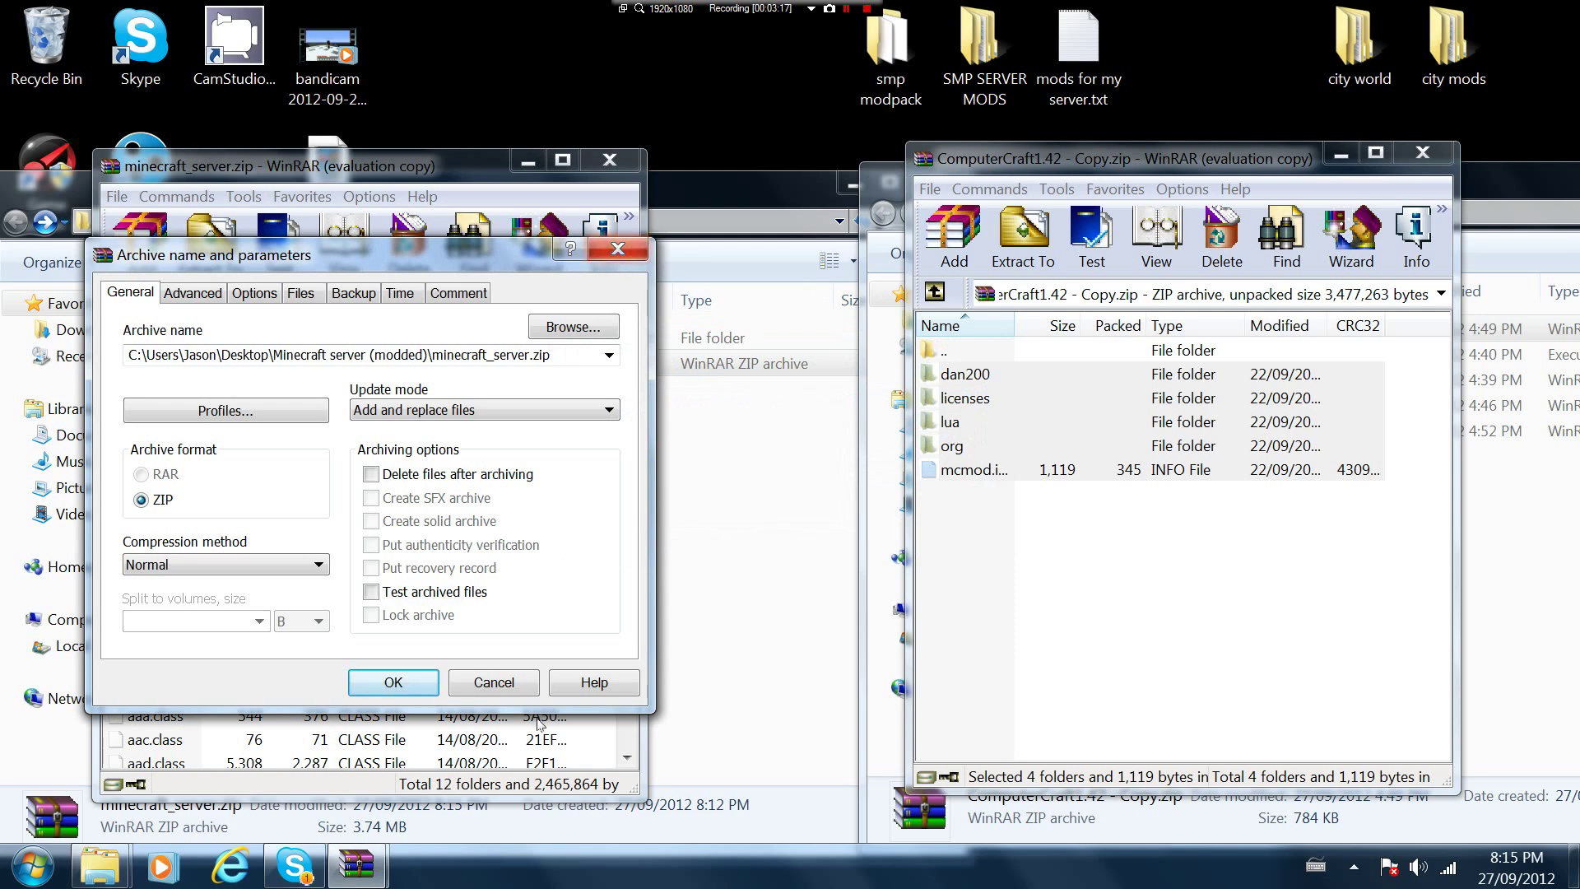
{"action": "left_click", "coordinate": [370, 686]}
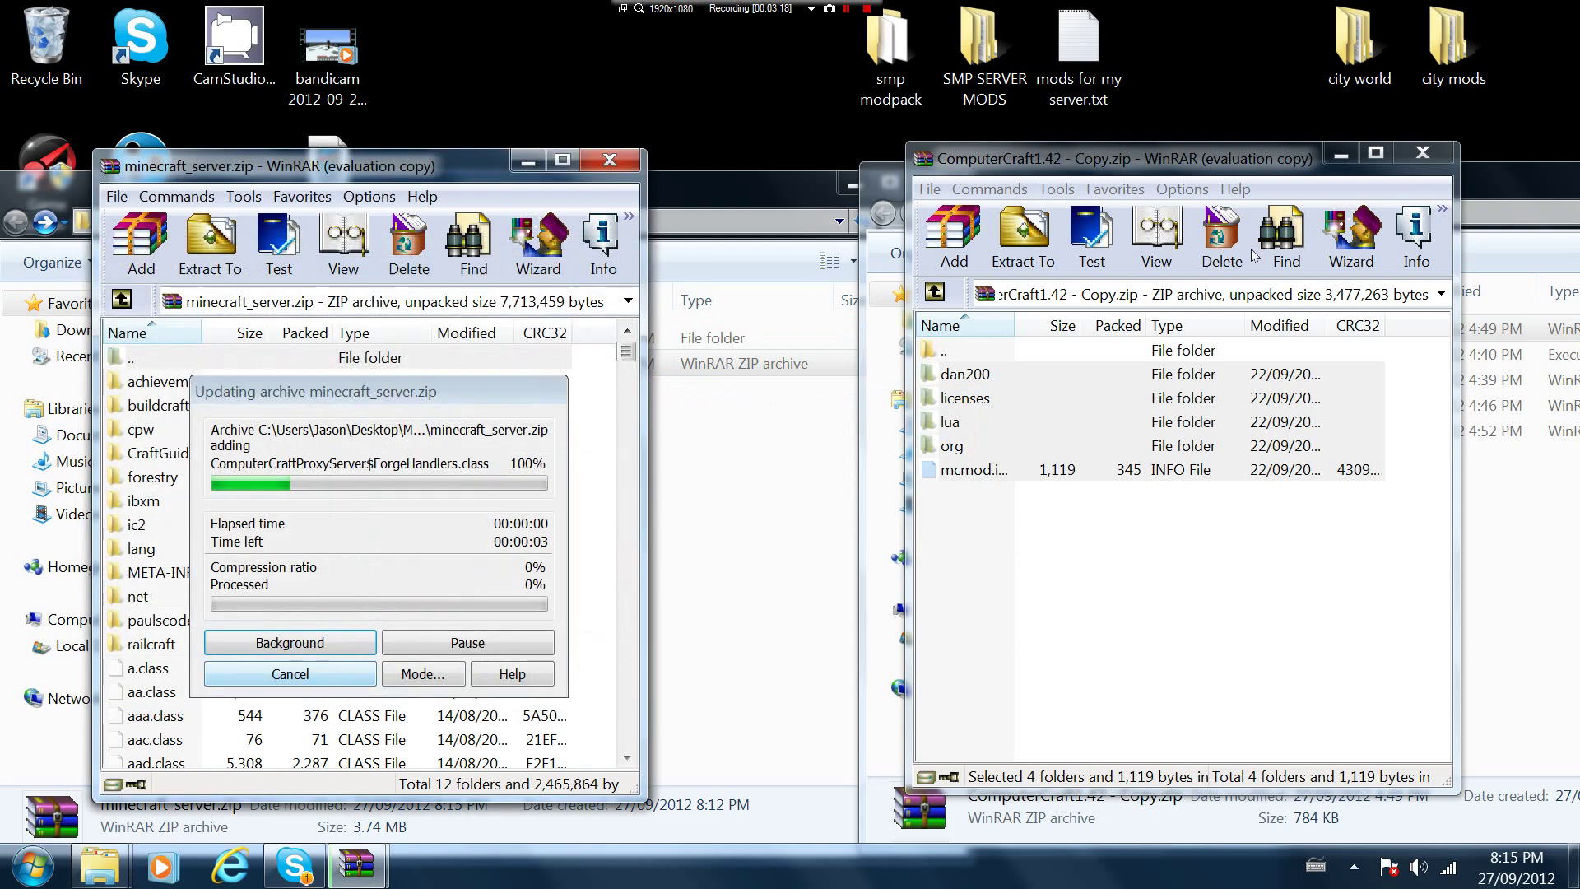
{"action": "left_click", "coordinate": [1419, 158]}
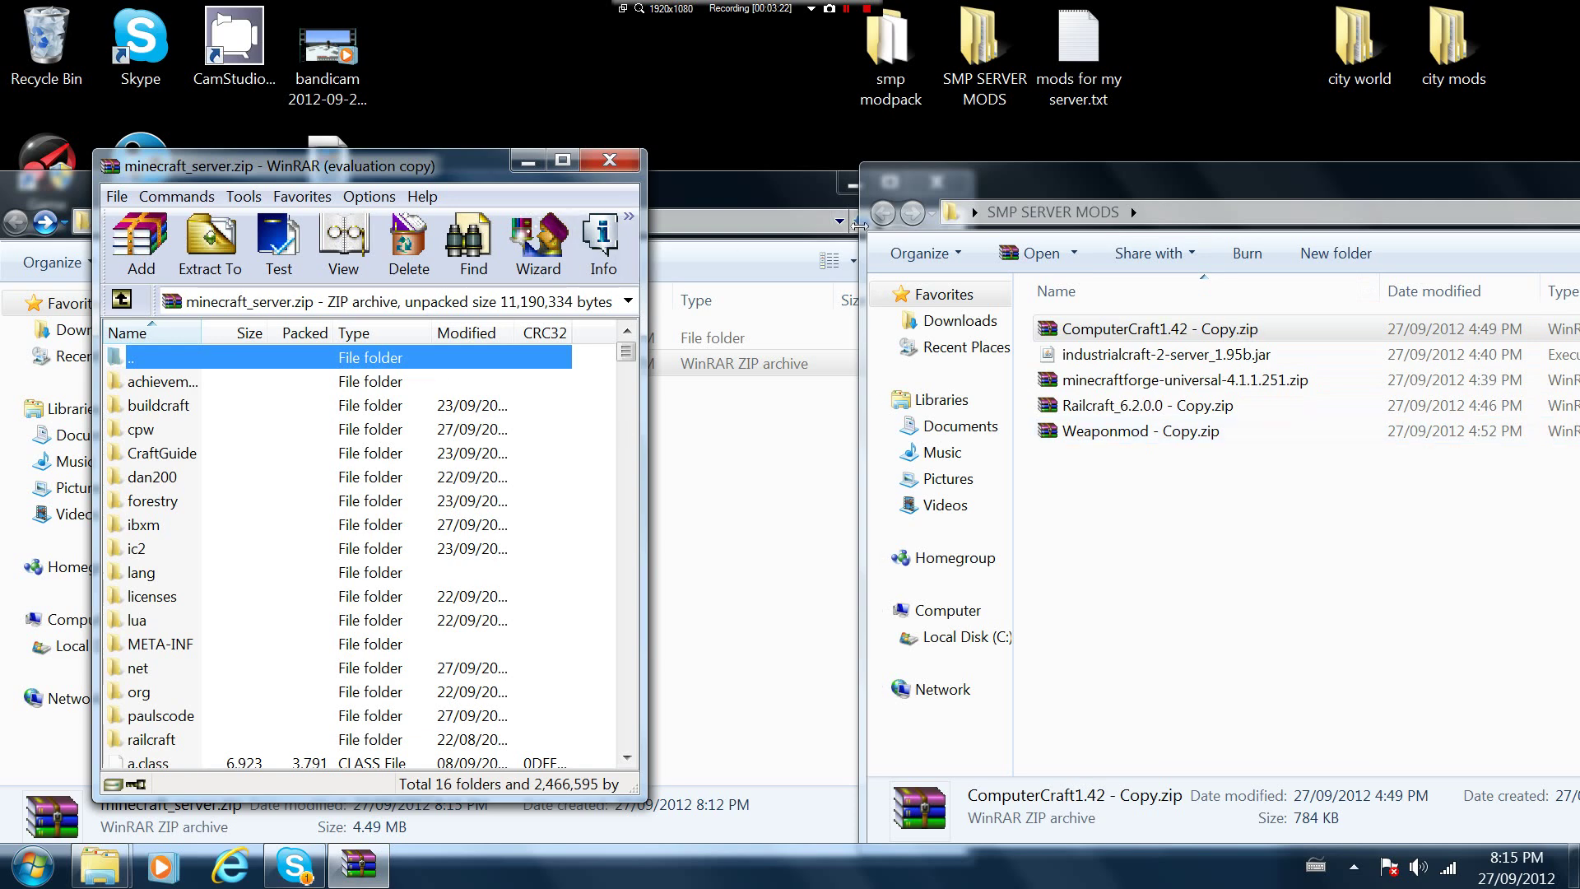
Close the SMP SERVER MODS window and the WinRAR server archive
{"action": "left_click_drag", "start_coordinate": [1134, 171], "coordinate": [895, 198]}
{"action": "left_click", "coordinate": [1564, 200]}
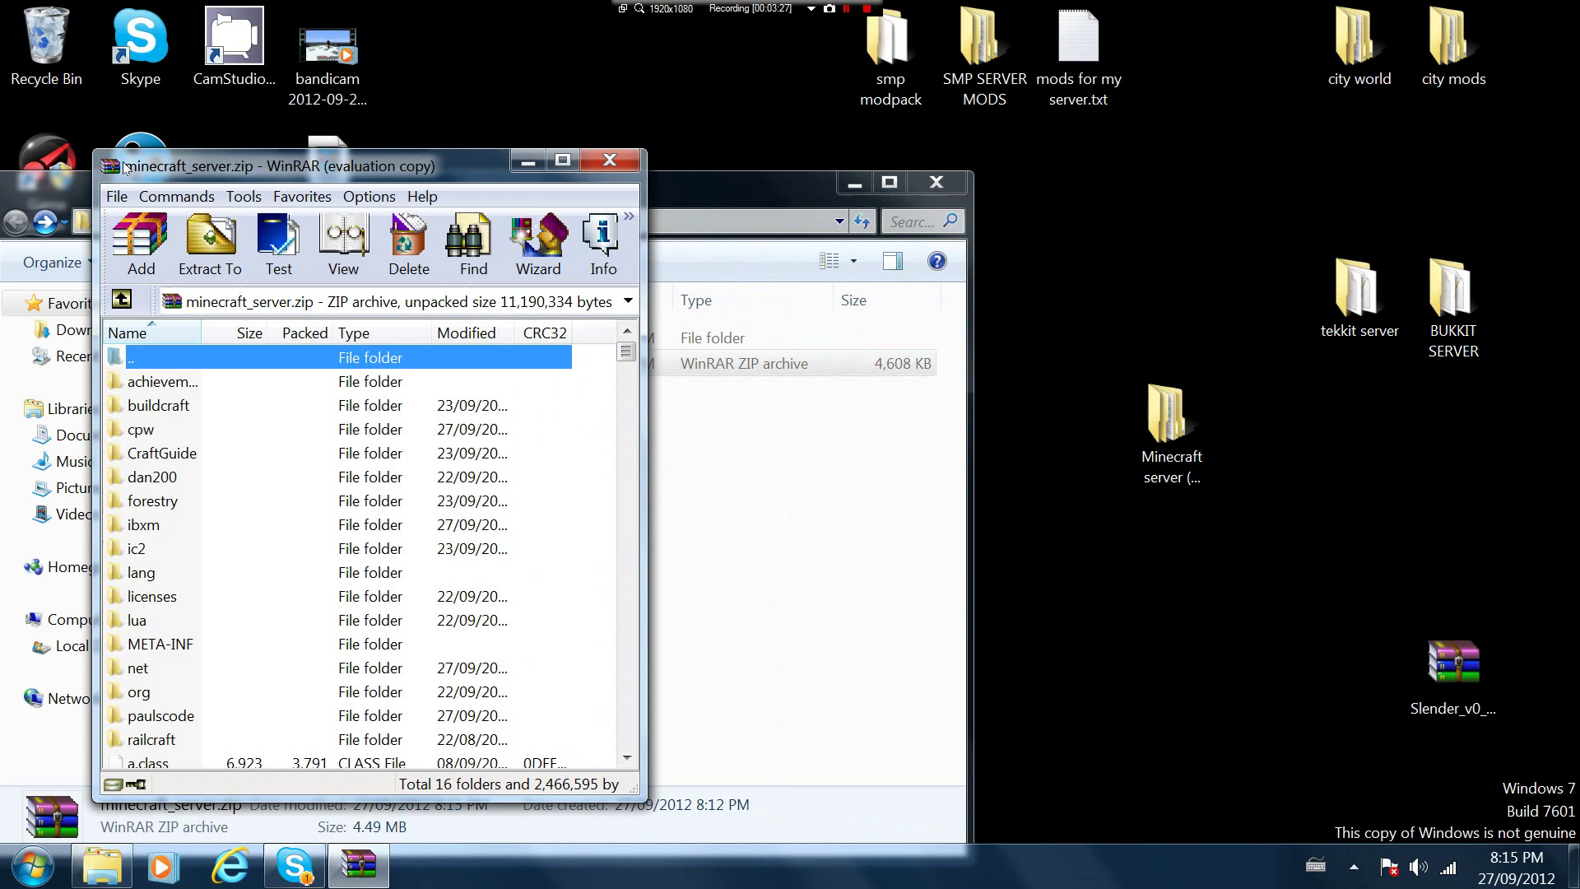
{"action": "left_click_drag", "start_coordinate": [355, 163], "coordinate": [819, 231]}
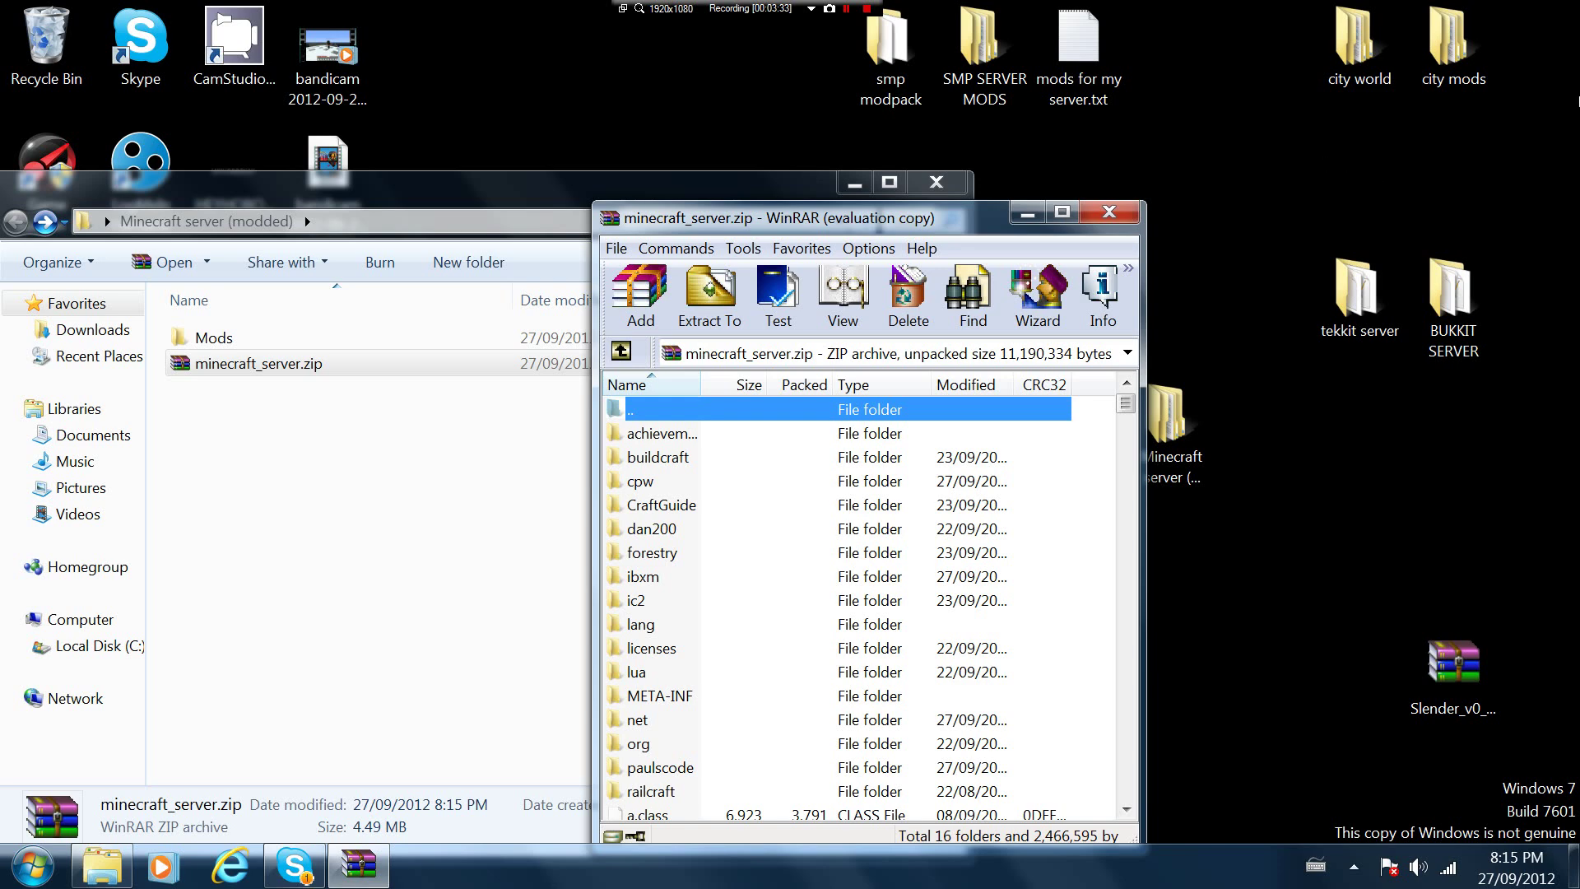
{"action": "left_click", "coordinate": [959, 63]}
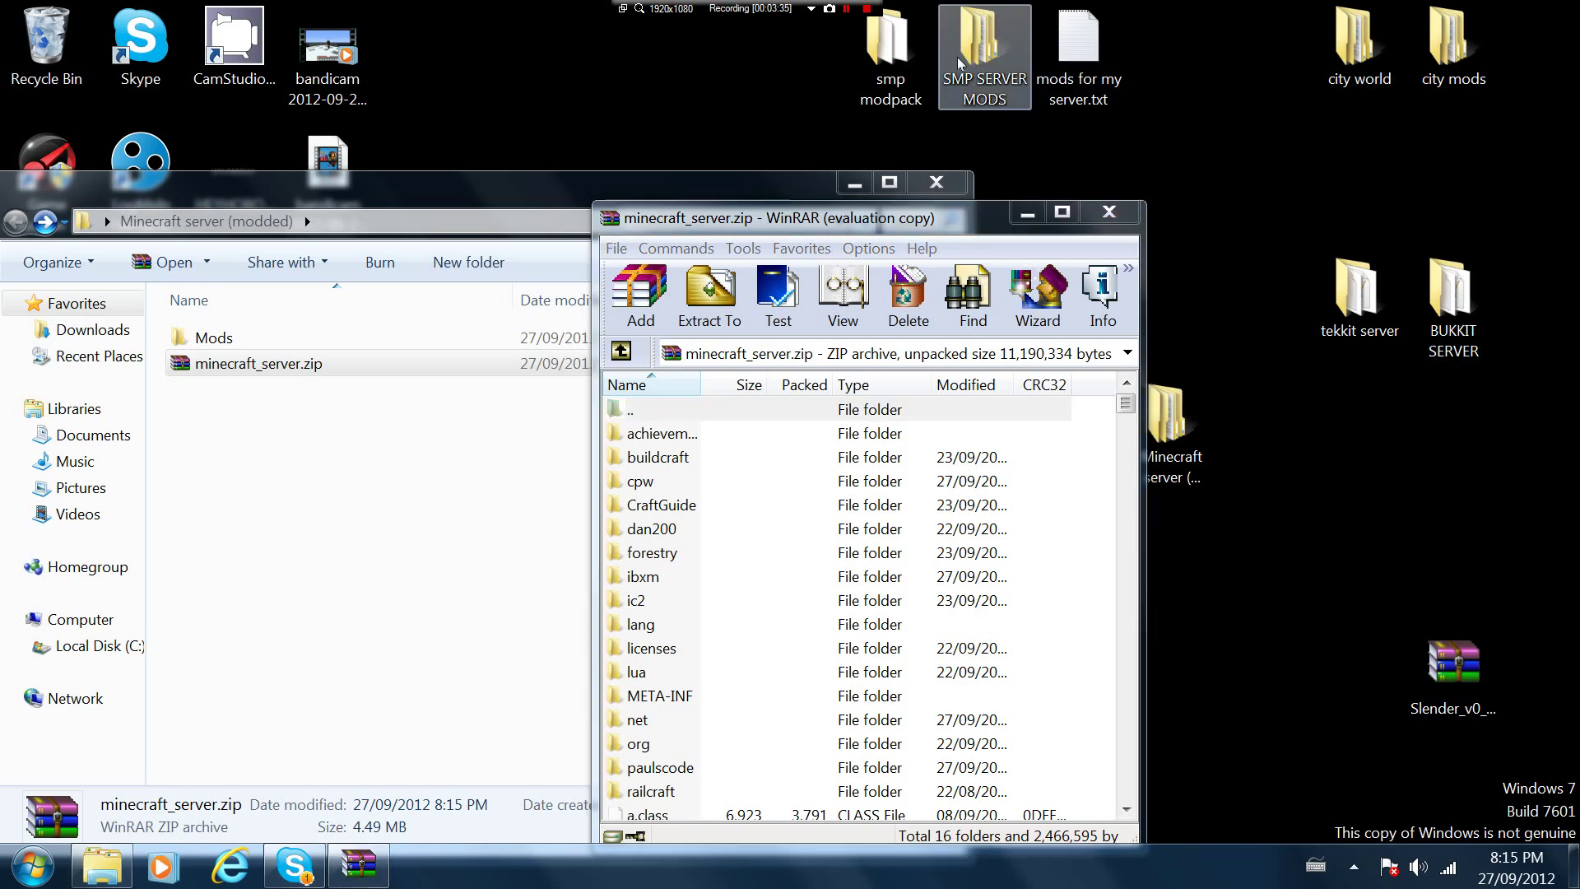
{"action": "double_click", "coordinate": [960, 62]}
{"action": "left_click", "coordinate": [1549, 159]}
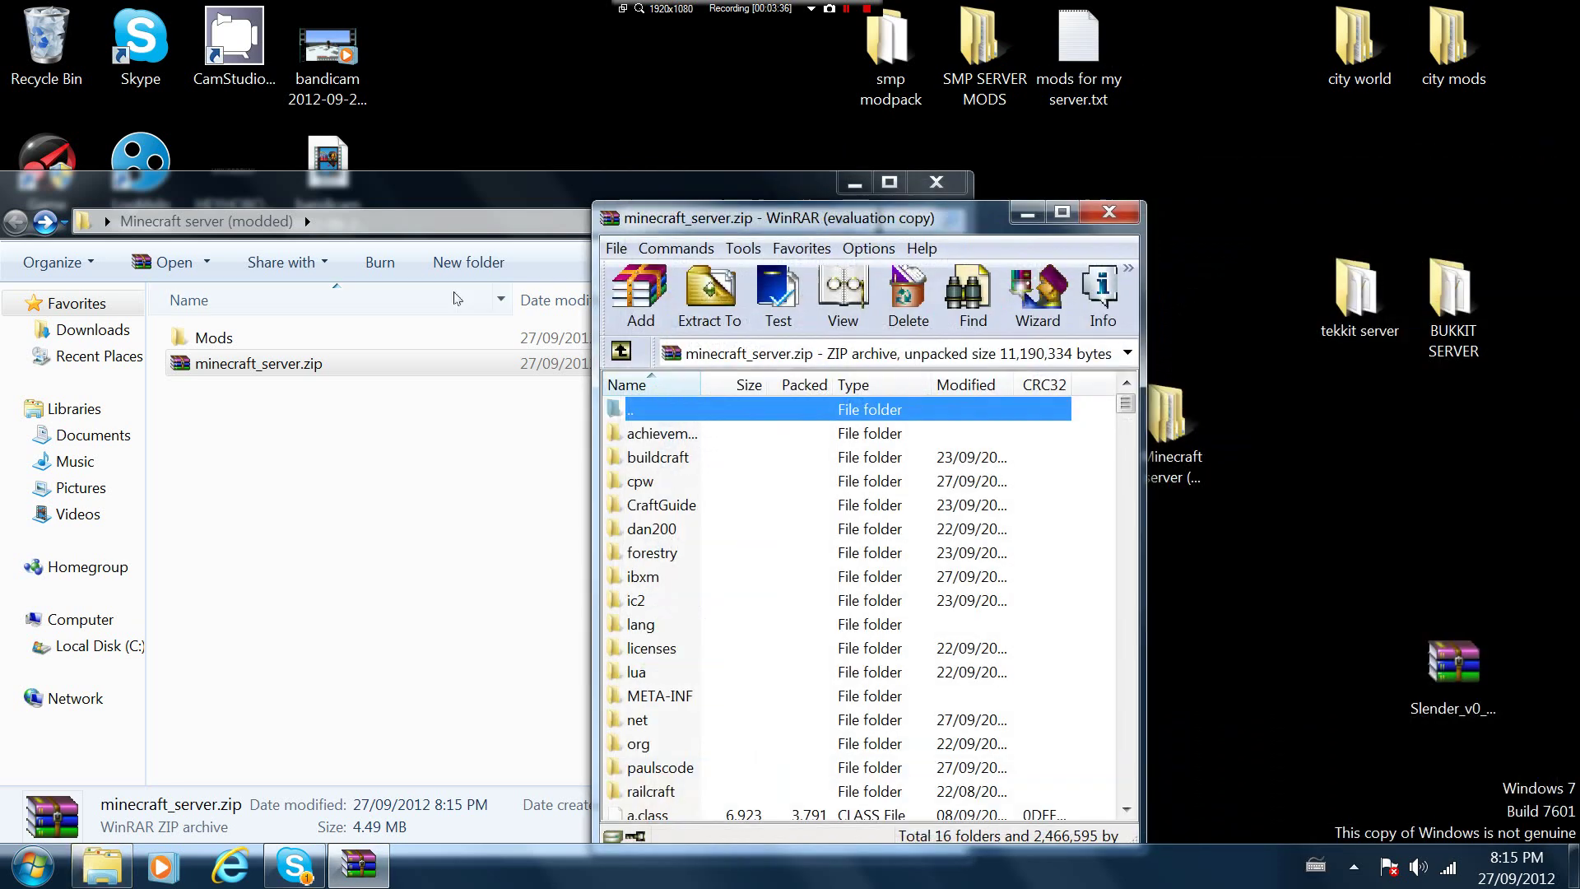
{"action": "left_click", "coordinate": [1108, 212]}
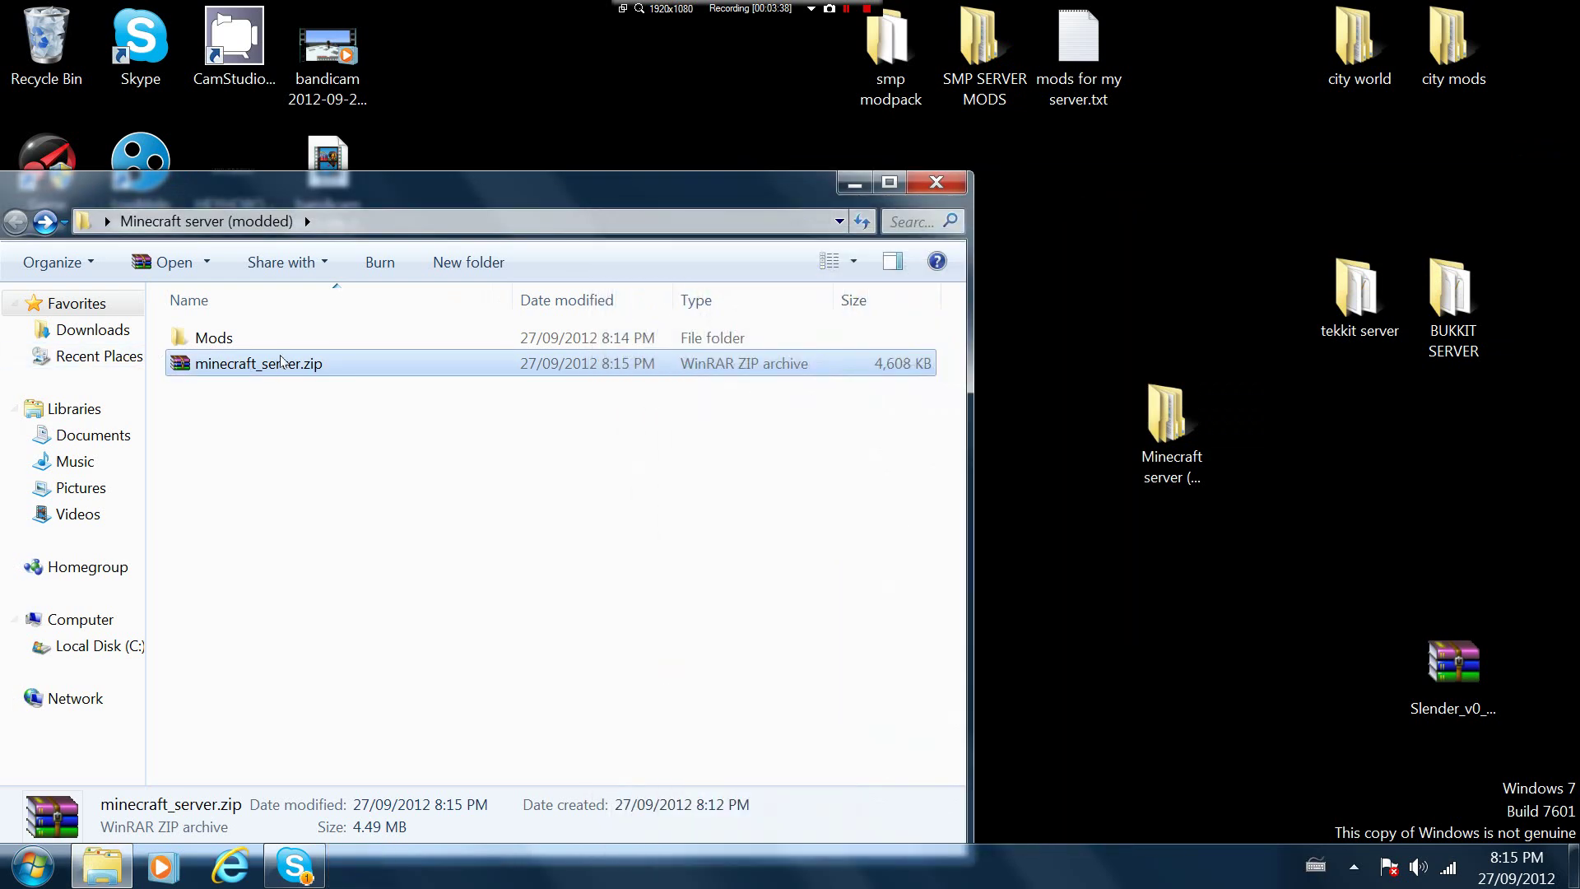
Rename minecraft_server.zip to minecraft_server.jar and accept the extension change
{"action": "right_click", "coordinate": [265, 366]}
{"action": "left_click", "coordinate": [313, 719]}
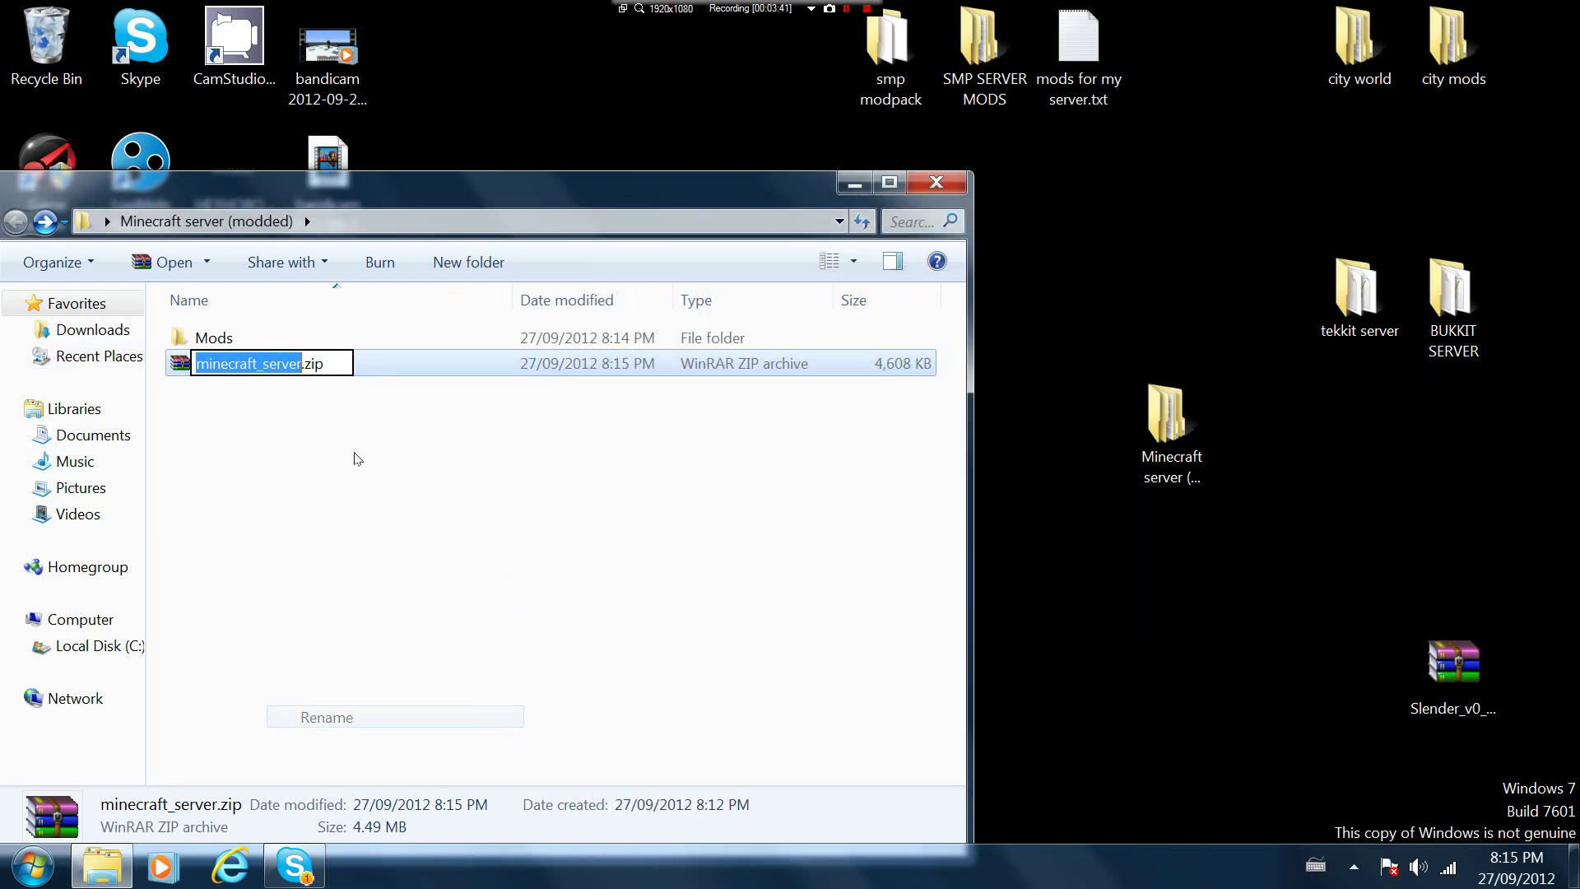
{"action": "key", "text": "End"}
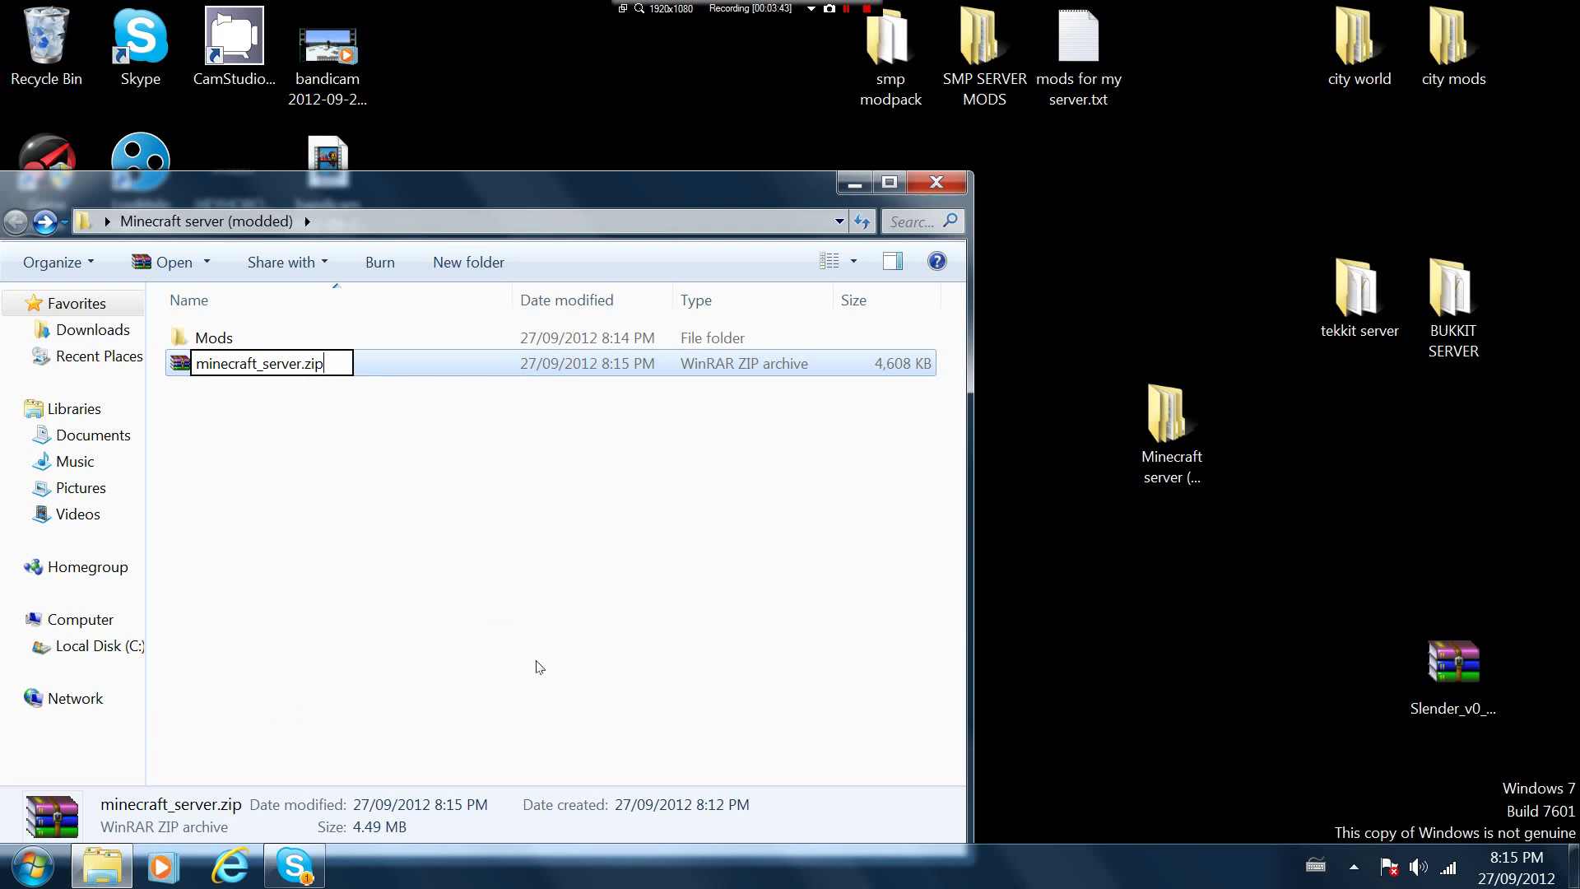
{"action": "key", "text": "BackSpace"}
{"action": "key", "text": "BackSpace"}
{"action": "key", "text": "BackSpace"}
{"action": "type", "text": "jar"}
{"action": "key", "text": "Return"}
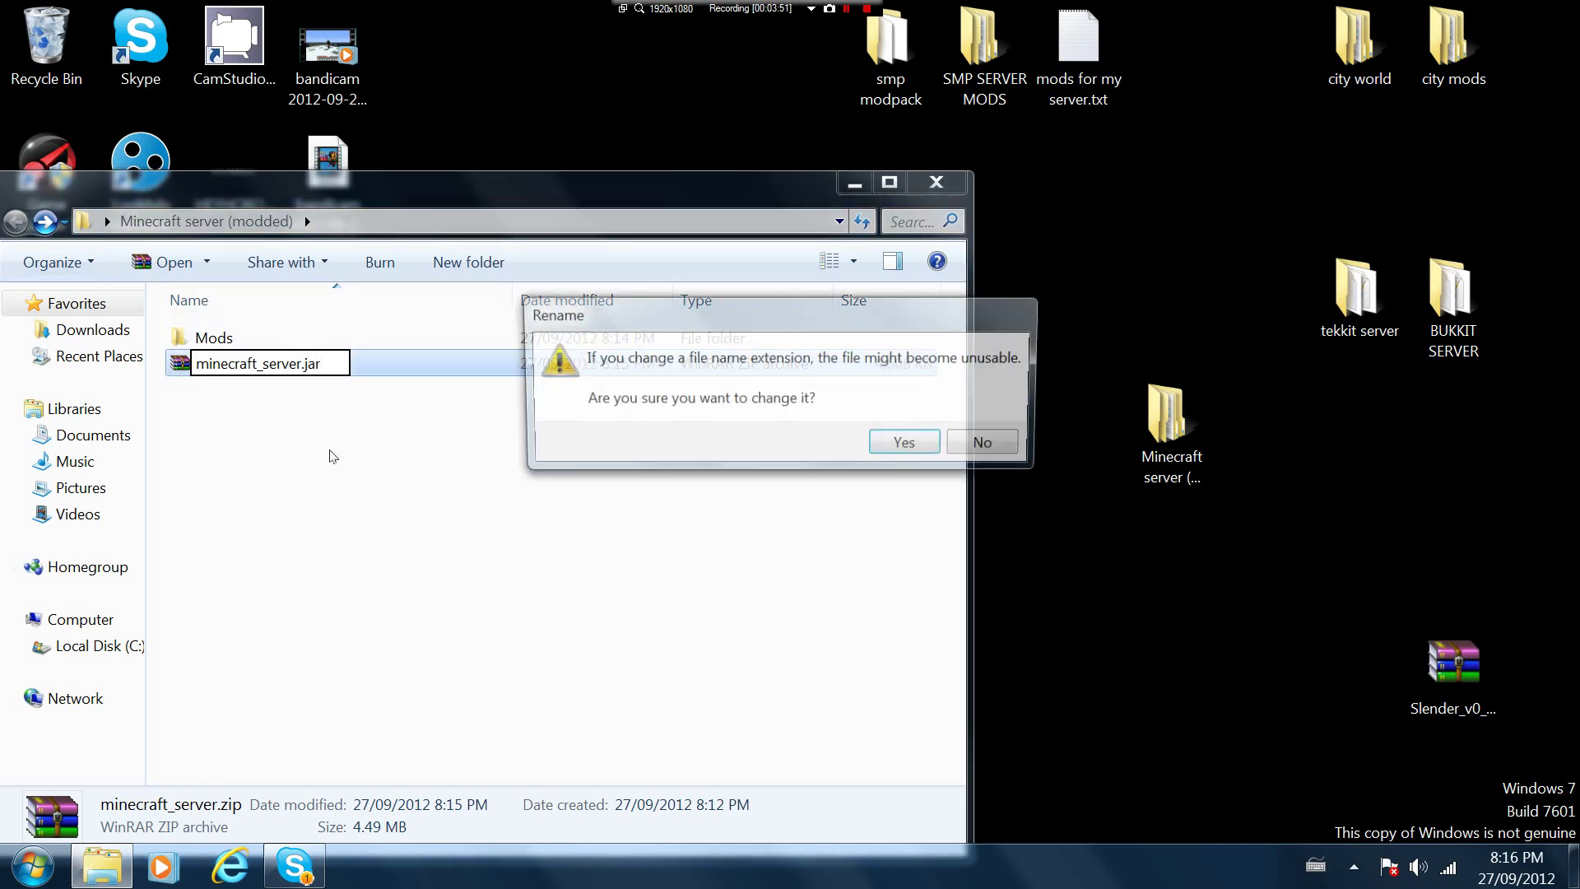
{"action": "left_click", "coordinate": [886, 445]}
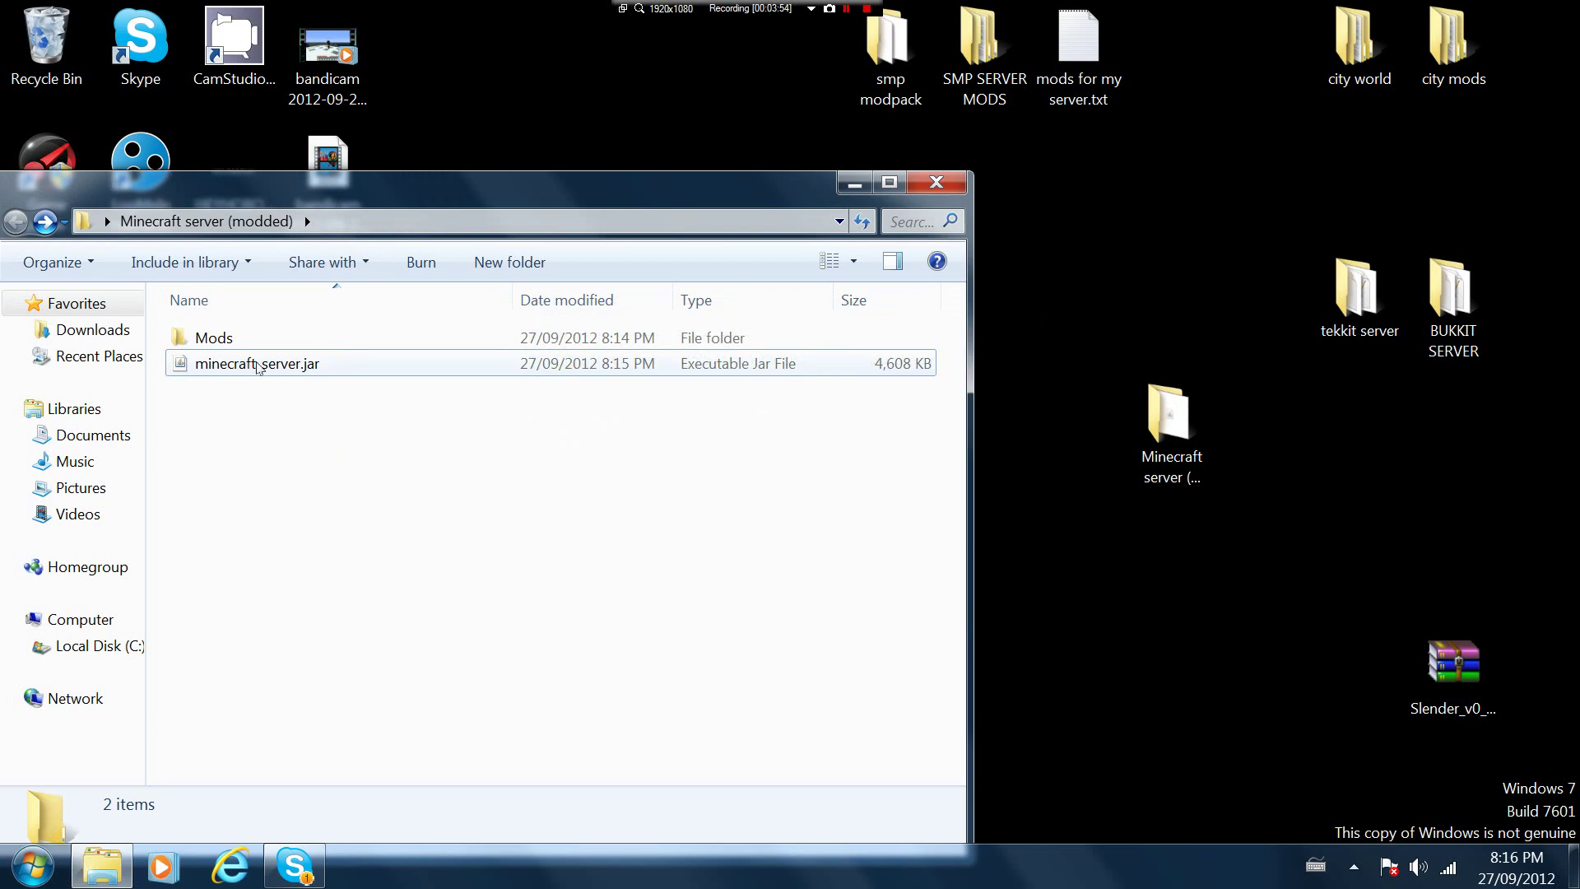
Launch minecraft_server.jar and let the 1.3.2 server start until it reports Done
{"action": "left_click", "coordinate": [257, 365]}
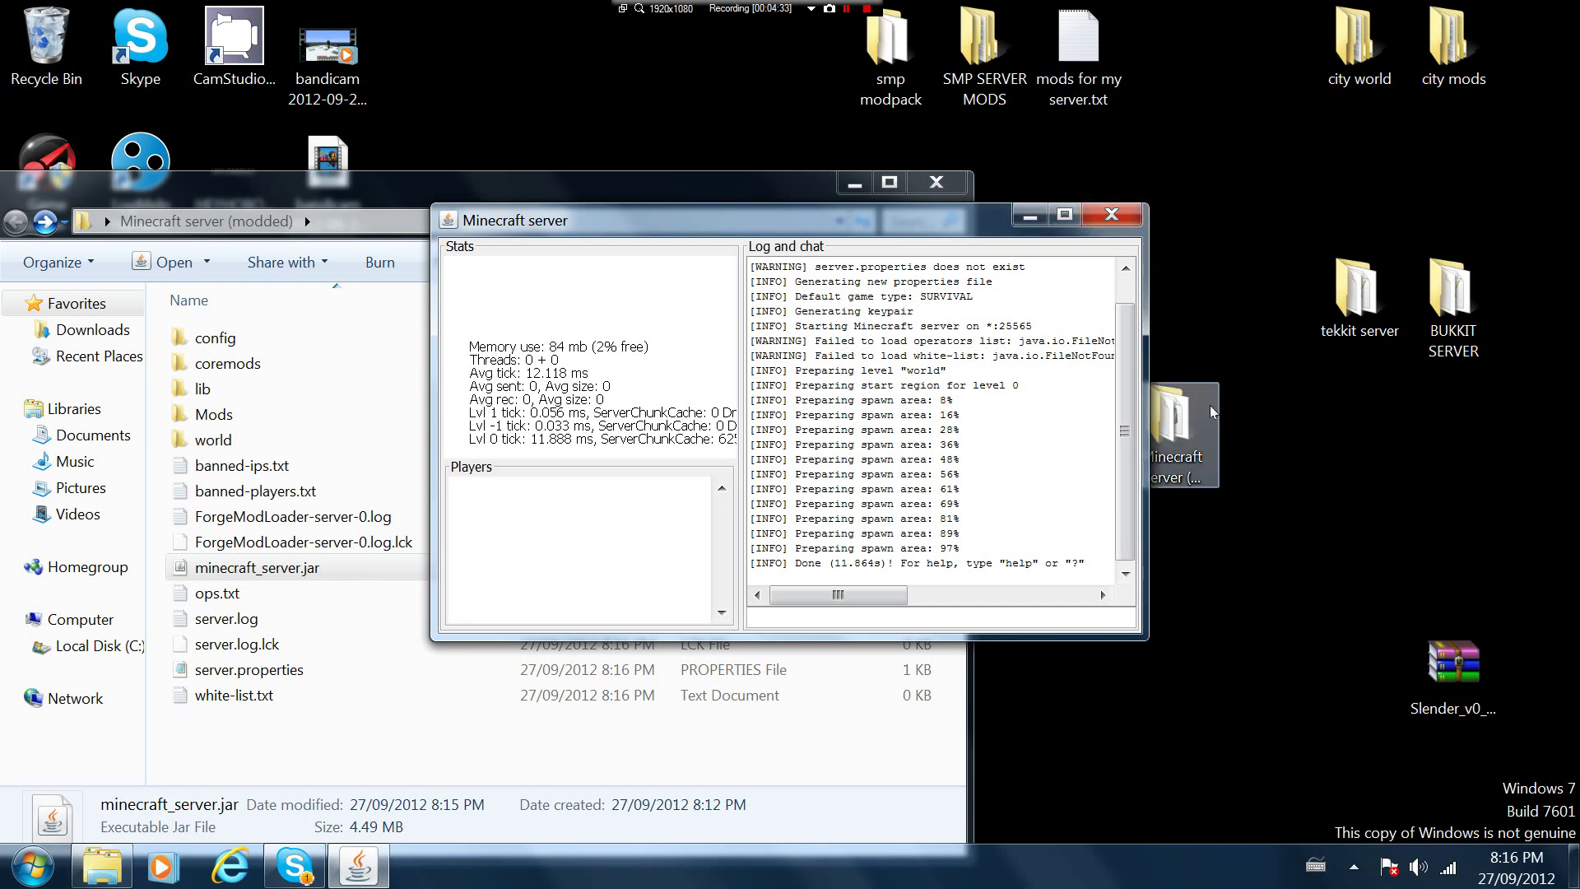
Close the server window and briefly view server.properties
{"action": "left_click", "coordinate": [1101, 216]}
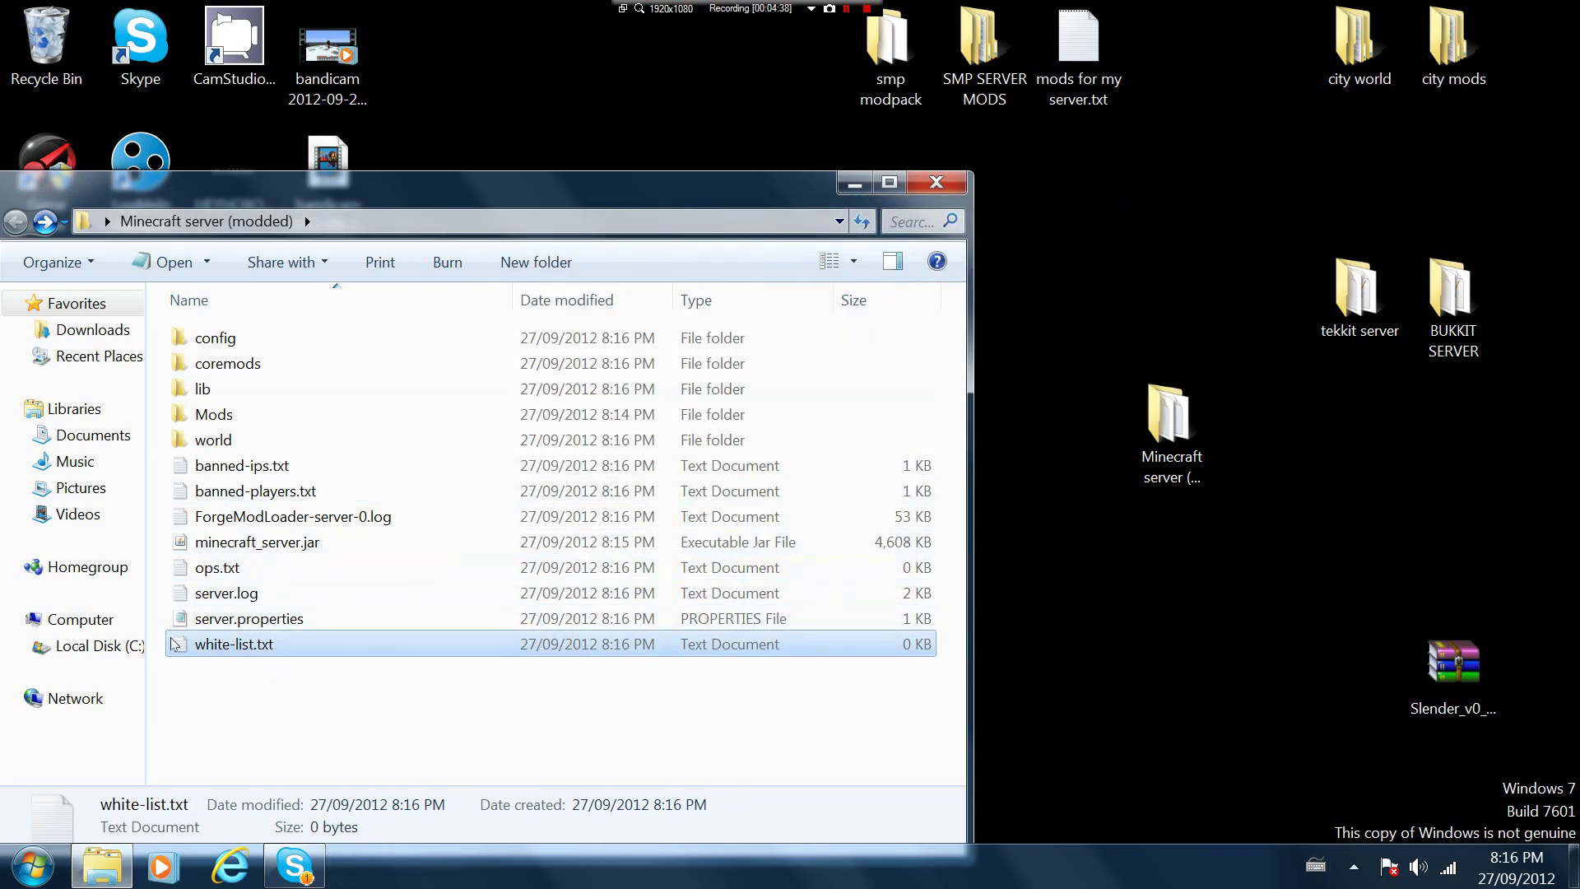
{"action": "double_click", "coordinate": [268, 623]}
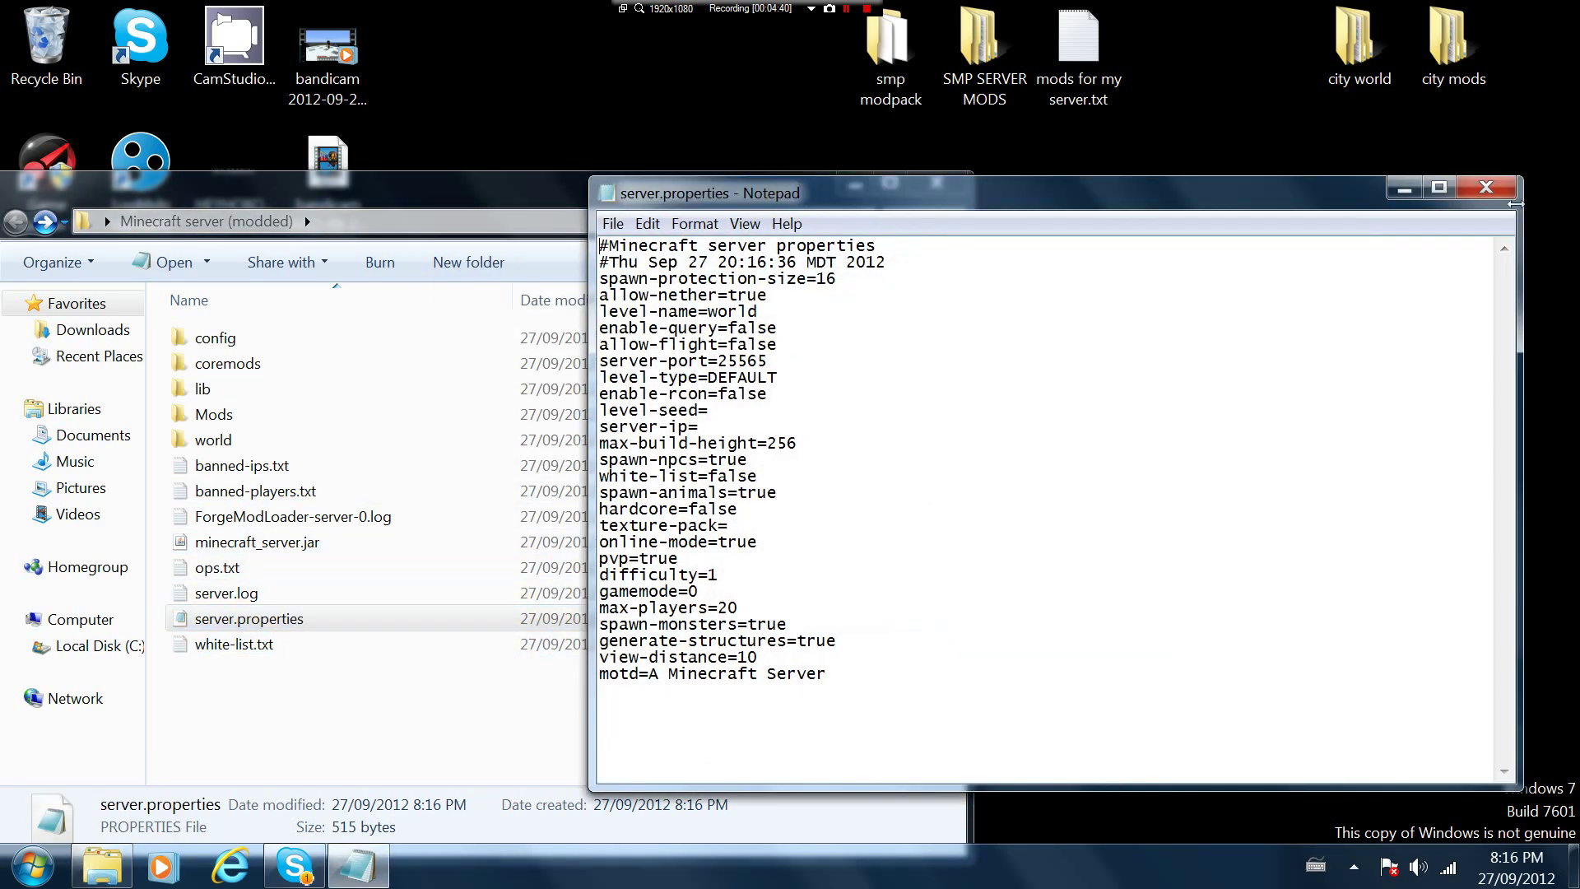
{"action": "left_click", "coordinate": [1495, 198]}
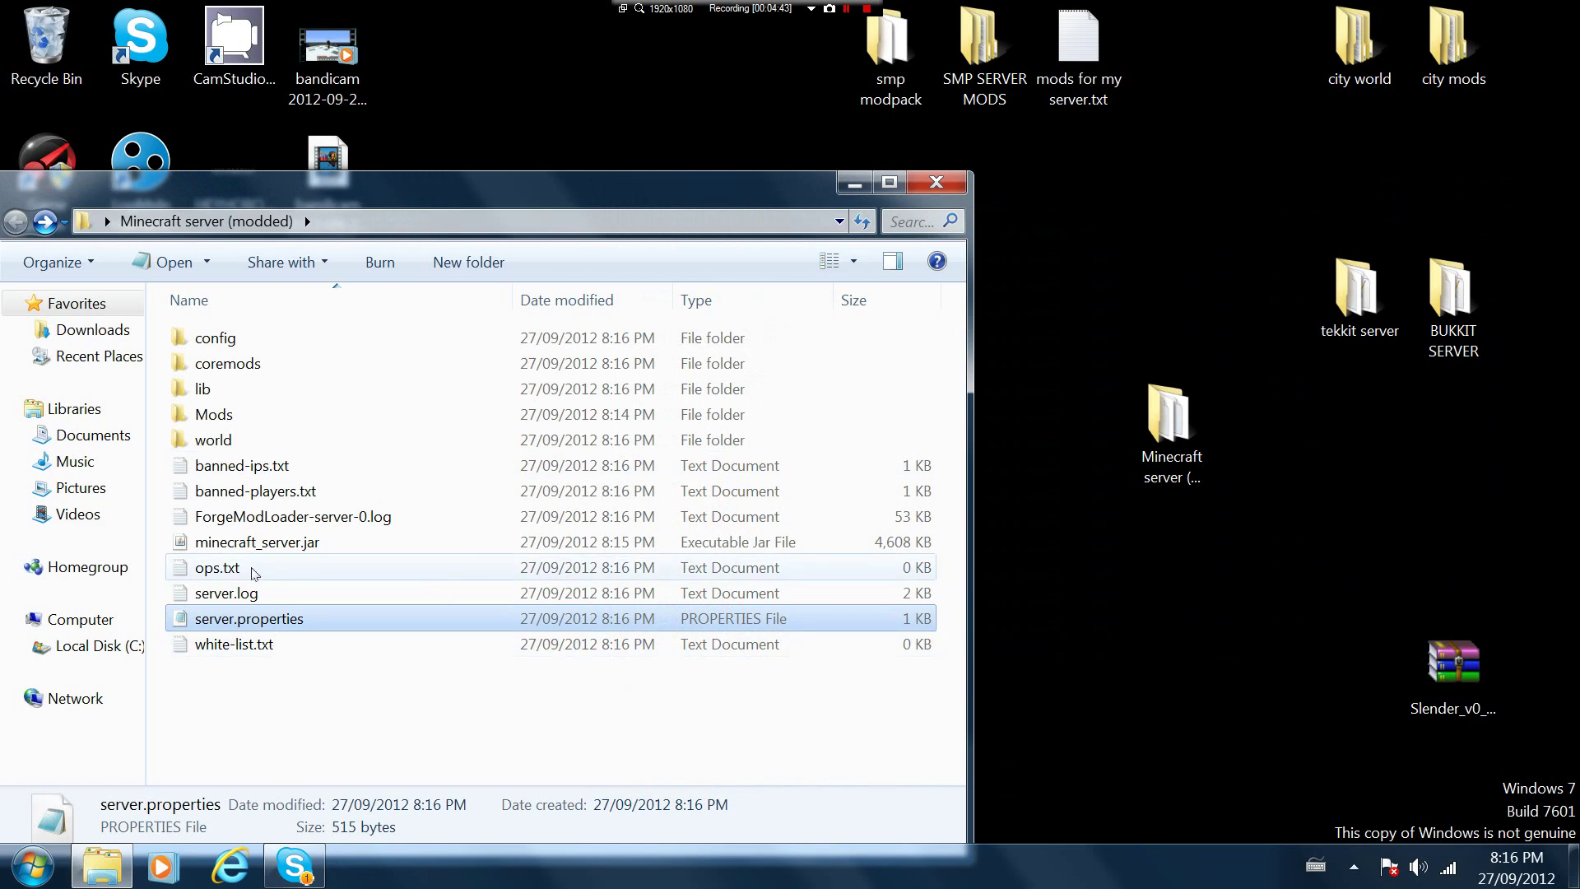
Save the player's username into ops.txt, then open the server's Mods folder
{"action": "double_click", "coordinate": [254, 570]}
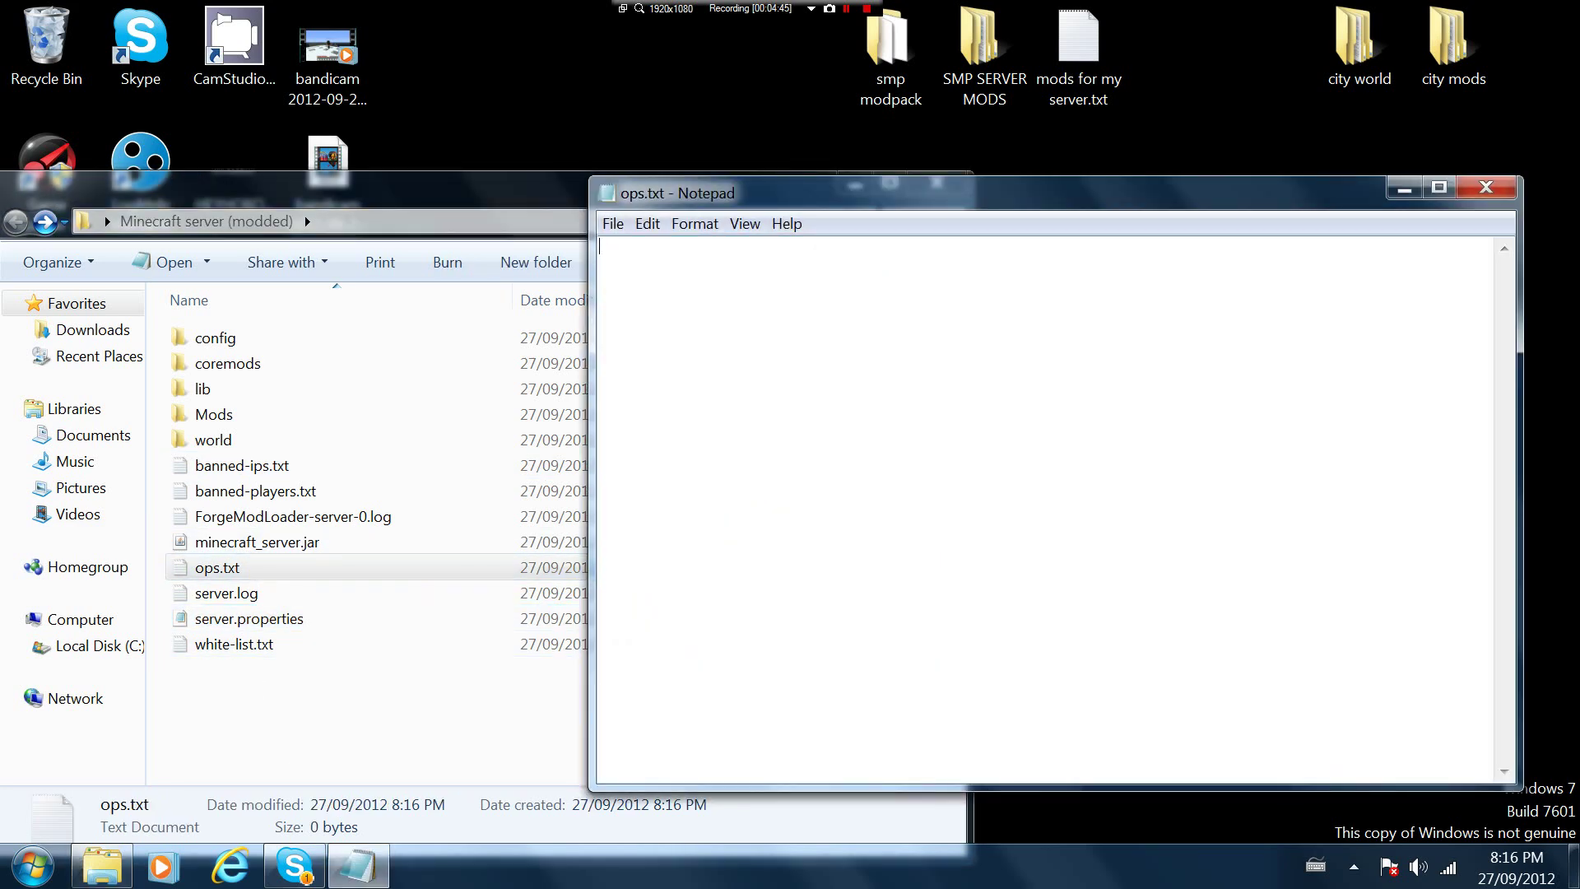
{"action": "type", "text": "jasrob911"}
{"action": "left_click", "coordinate": [1486, 188]}
{"action": "left_click", "coordinate": [731, 456]}
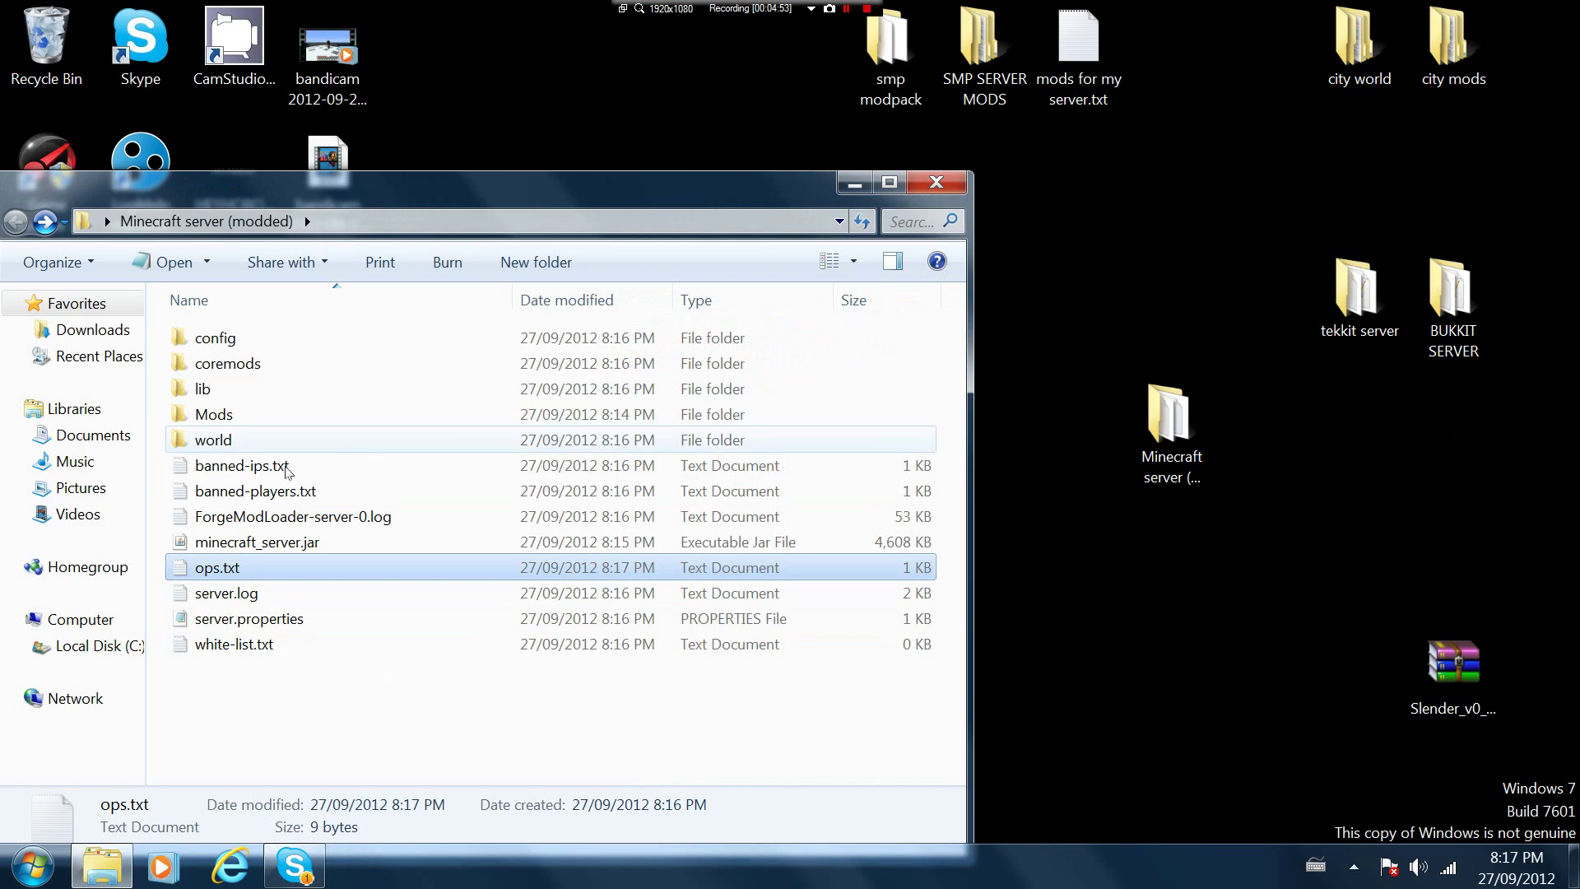
{"action": "double_click", "coordinate": [235, 418]}
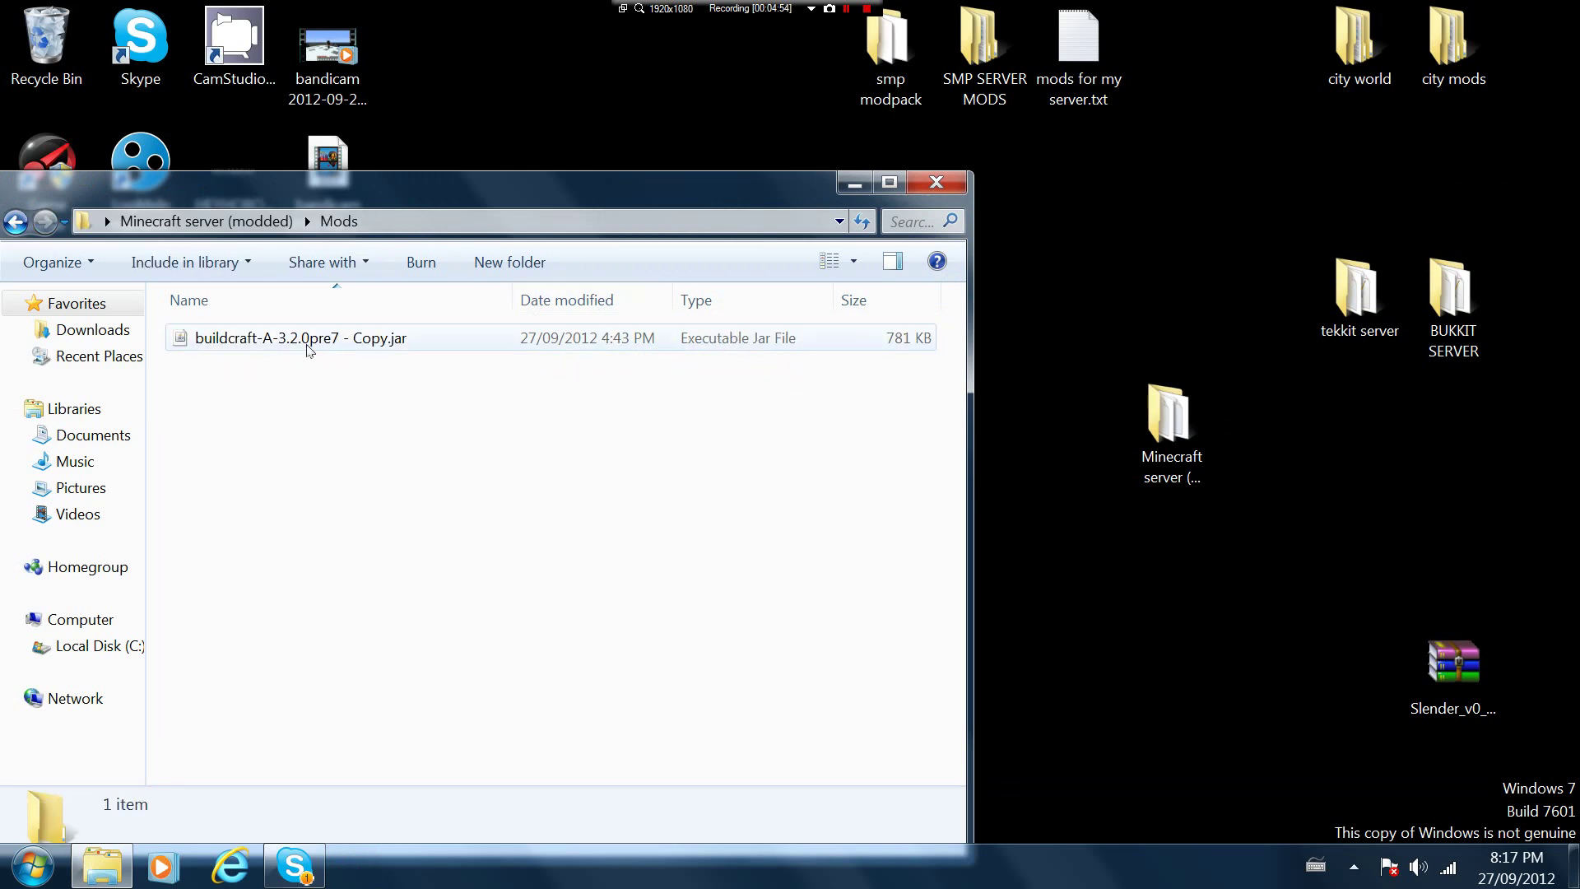
Close the Mods folder, run minecraft_server.jar from Minecraft server (modded), minimise it, and close the folder
{"action": "left_click", "coordinate": [924, 192]}
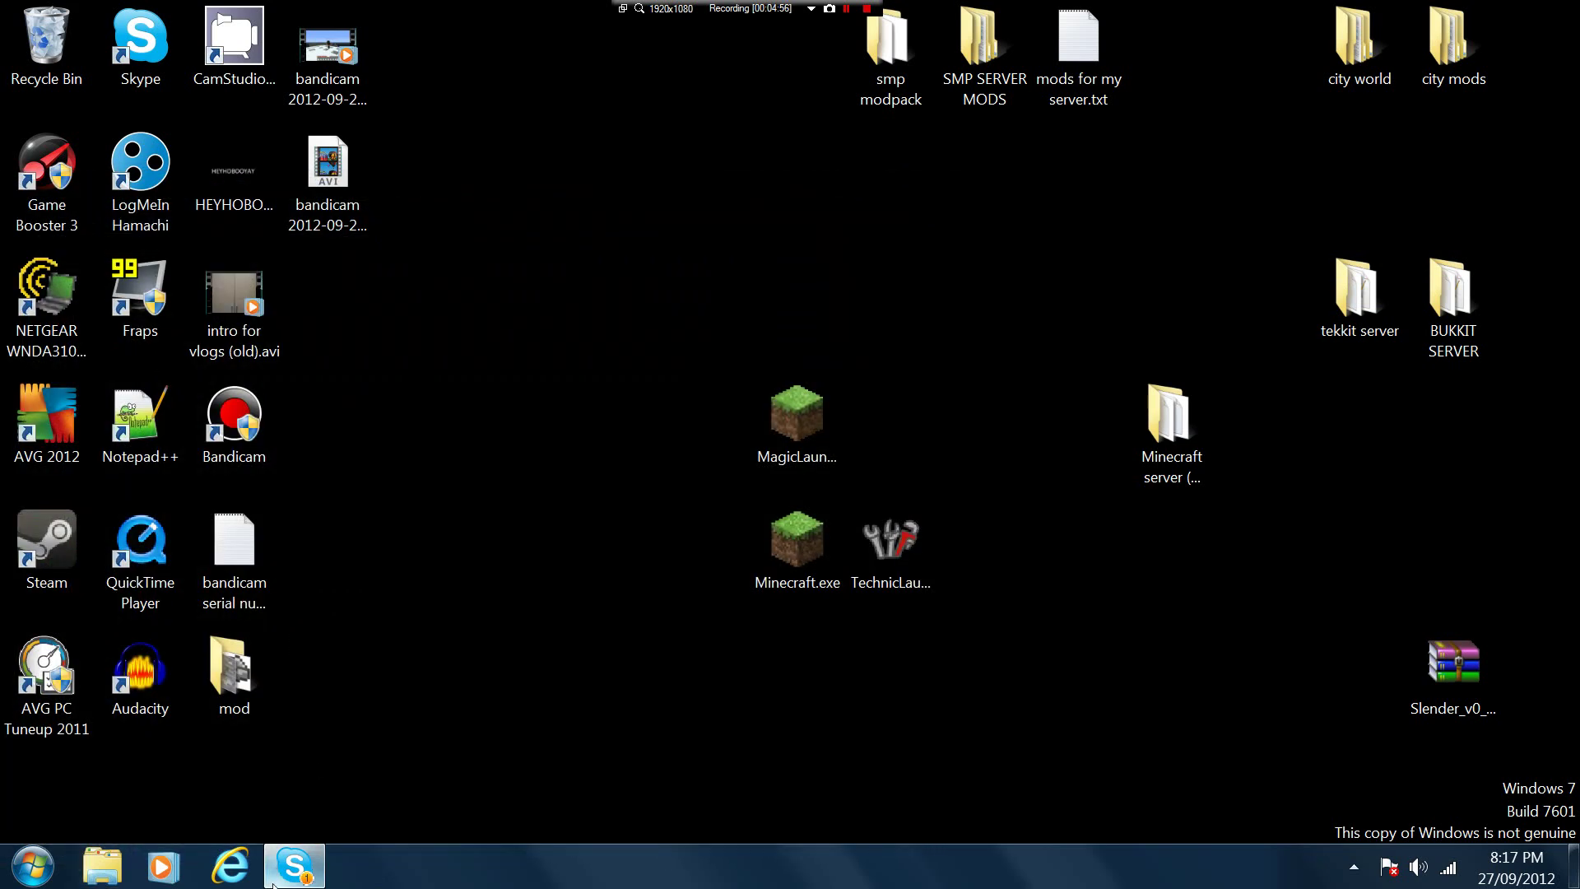
{"action": "double_click", "coordinate": [1199, 459]}
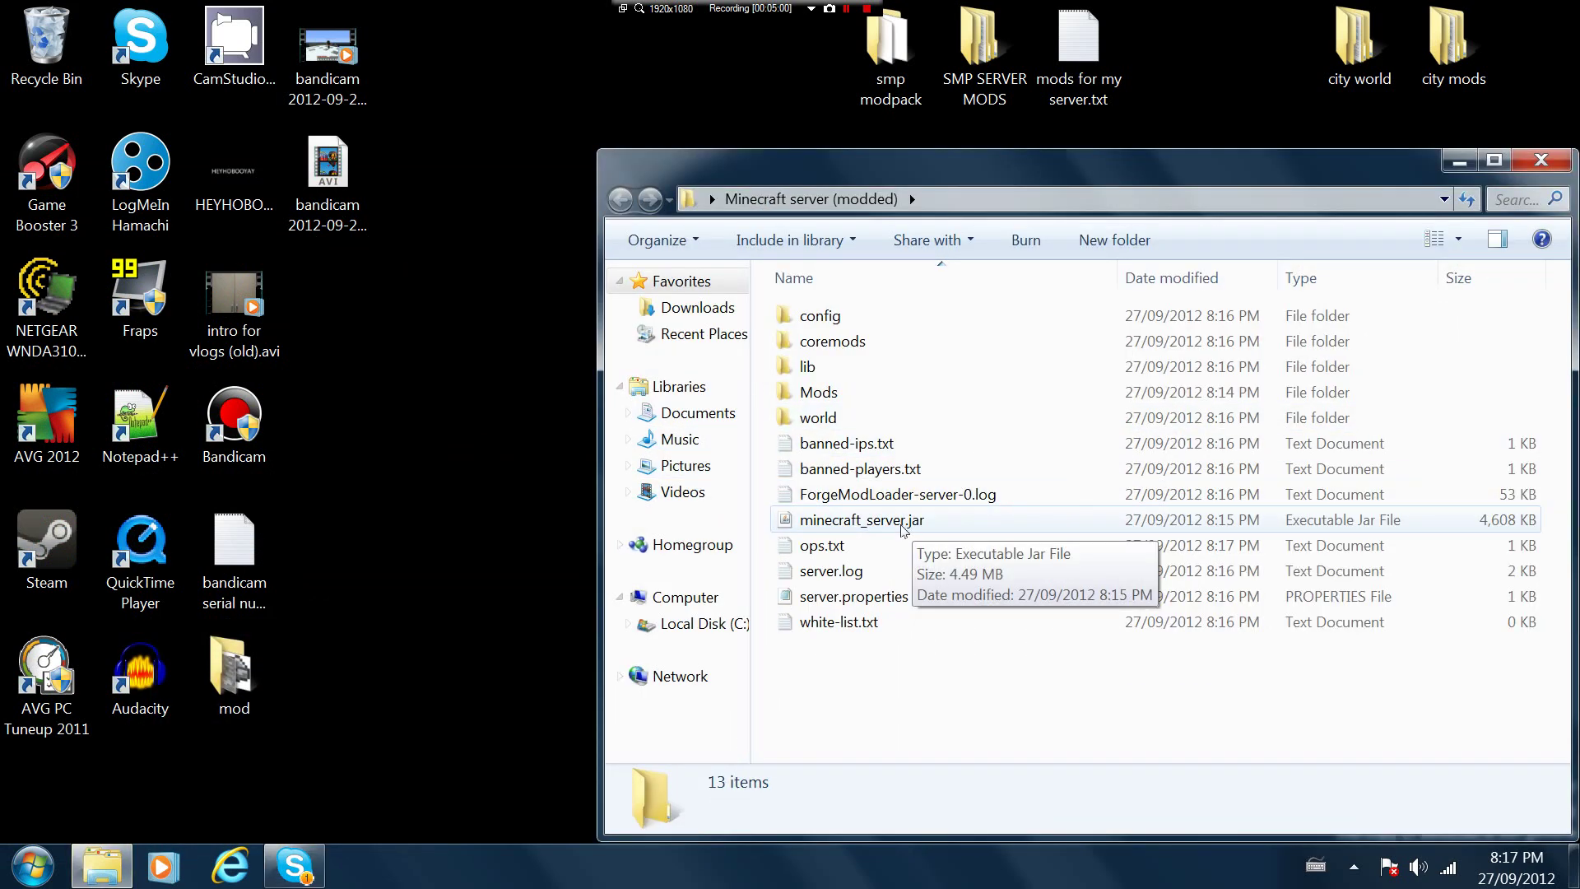
{"action": "left_click", "coordinate": [904, 529]}
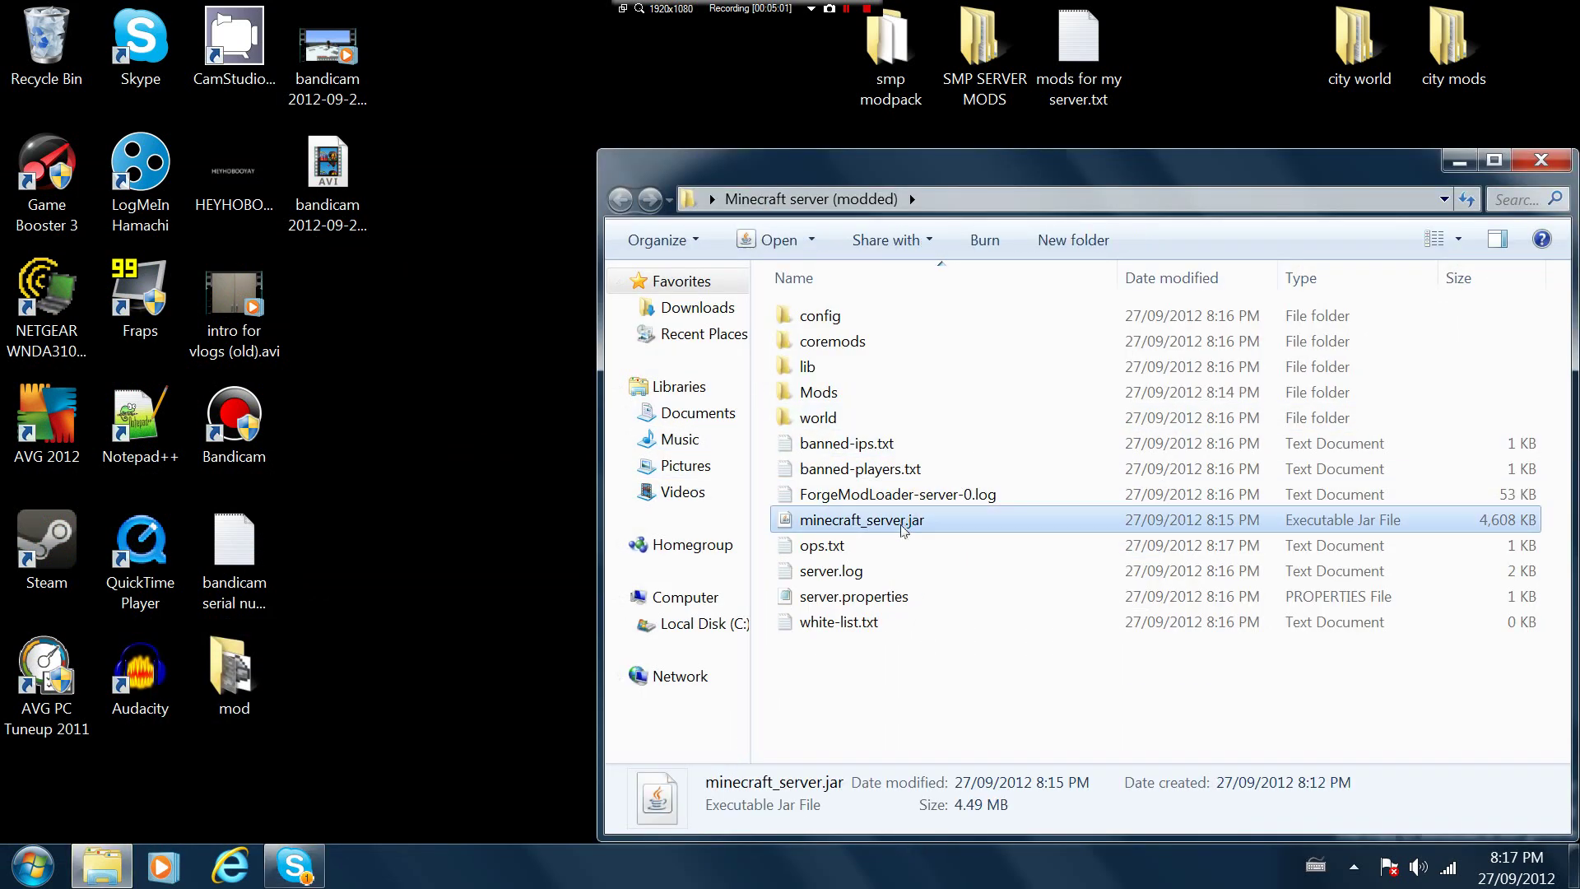
{"action": "double_click", "coordinate": [903, 530]}
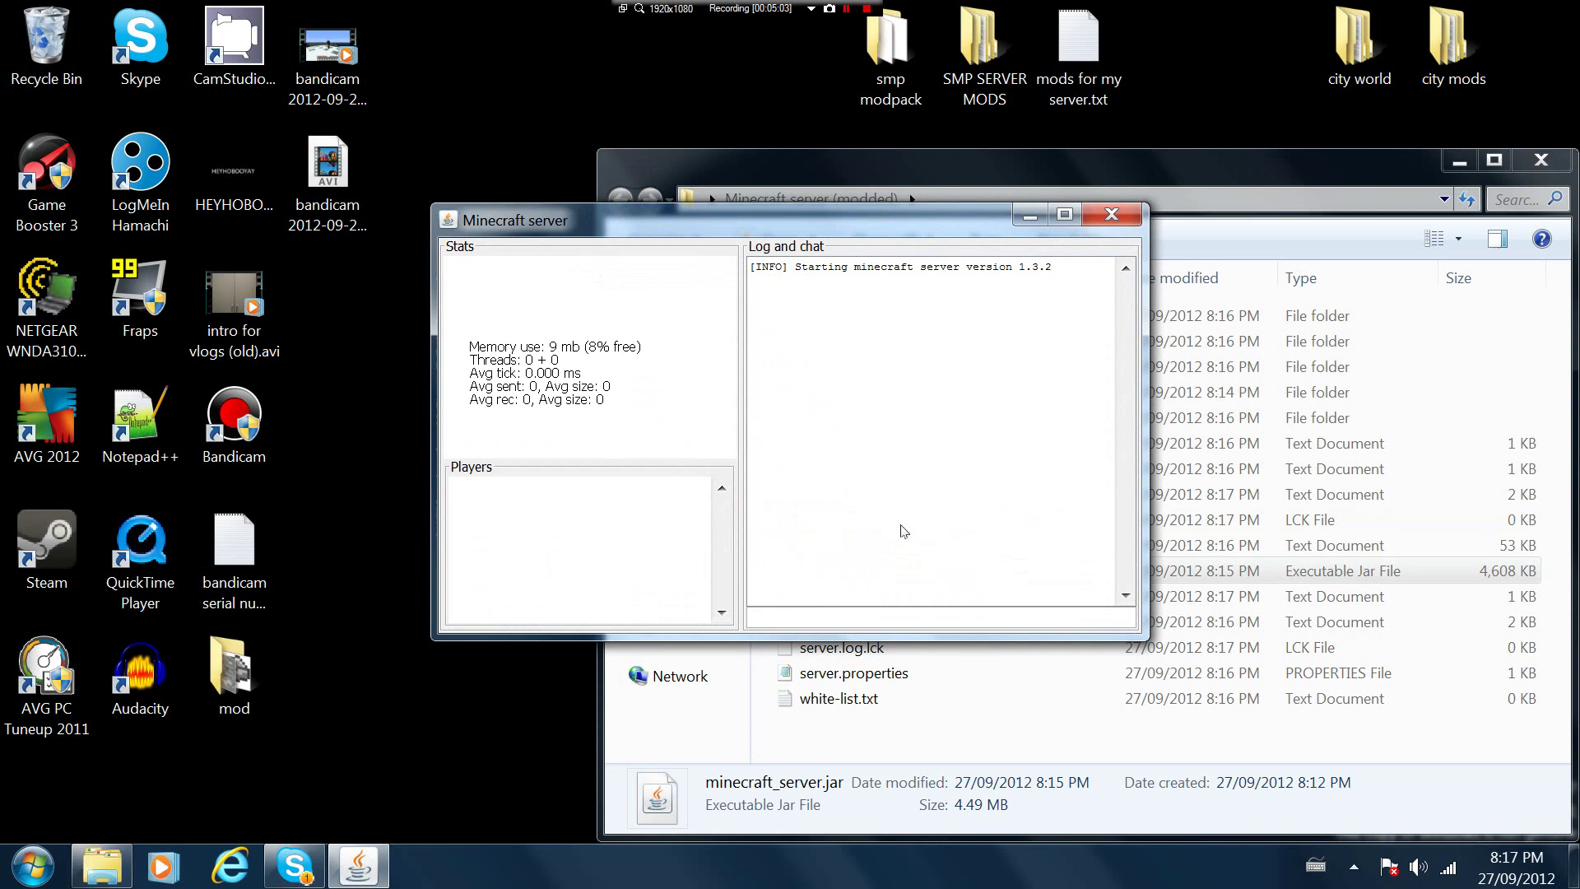
{"action": "left_click", "coordinate": [1029, 216]}
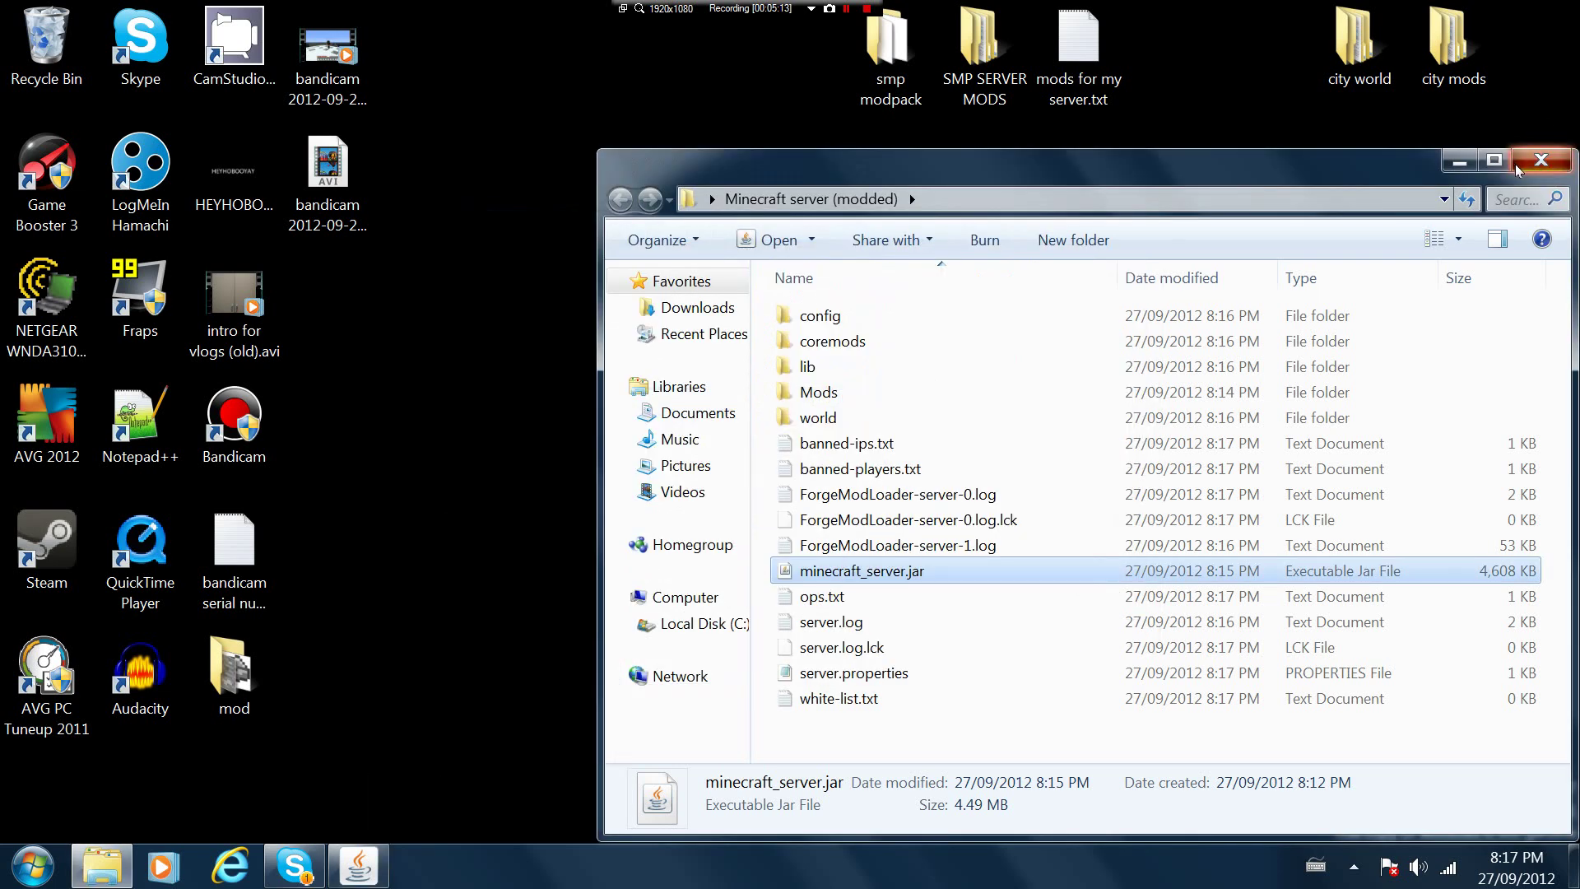
{"action": "left_click", "coordinate": [1518, 168]}
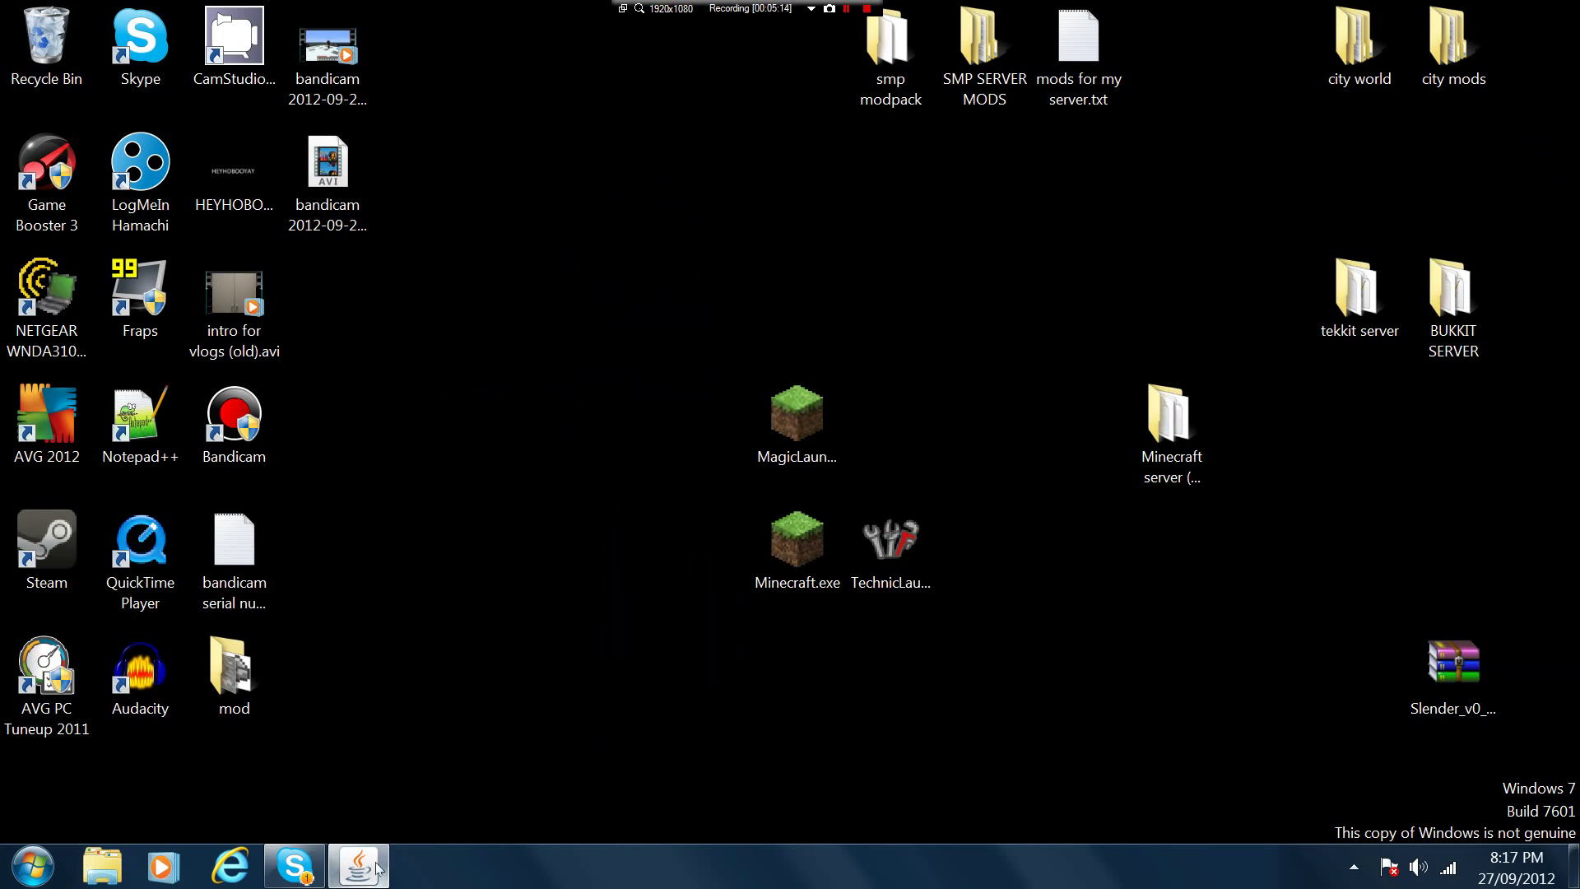
Look through the SMP SERVER MODS folder, then open the smp modpack folder from the desktop
{"action": "mouse_move", "coordinate": [377, 868]}
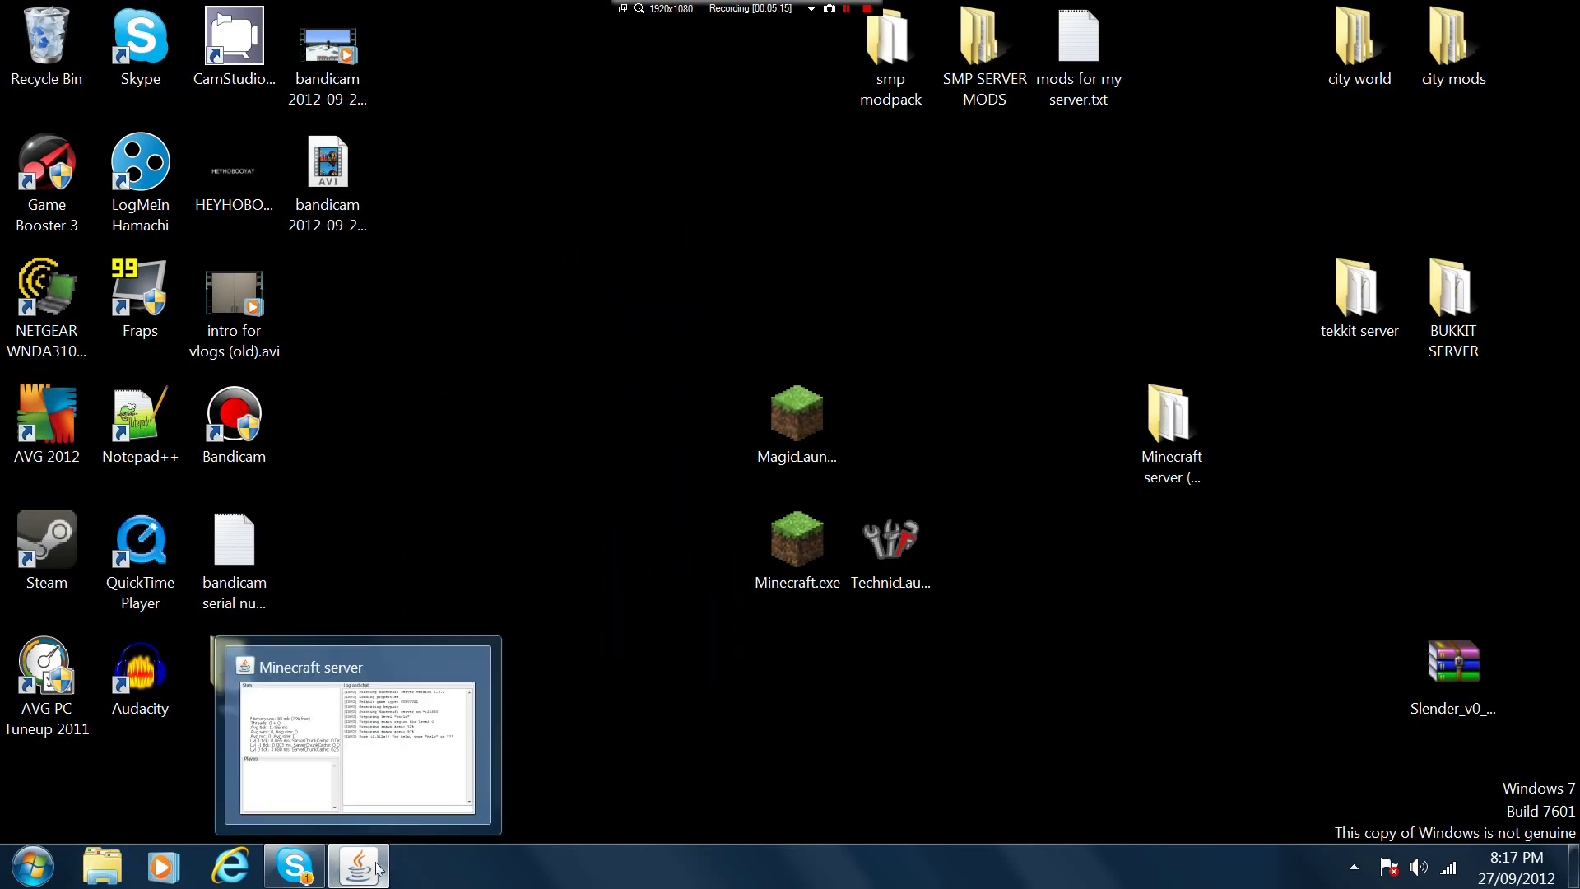
{"action": "double_click", "coordinate": [1002, 97]}
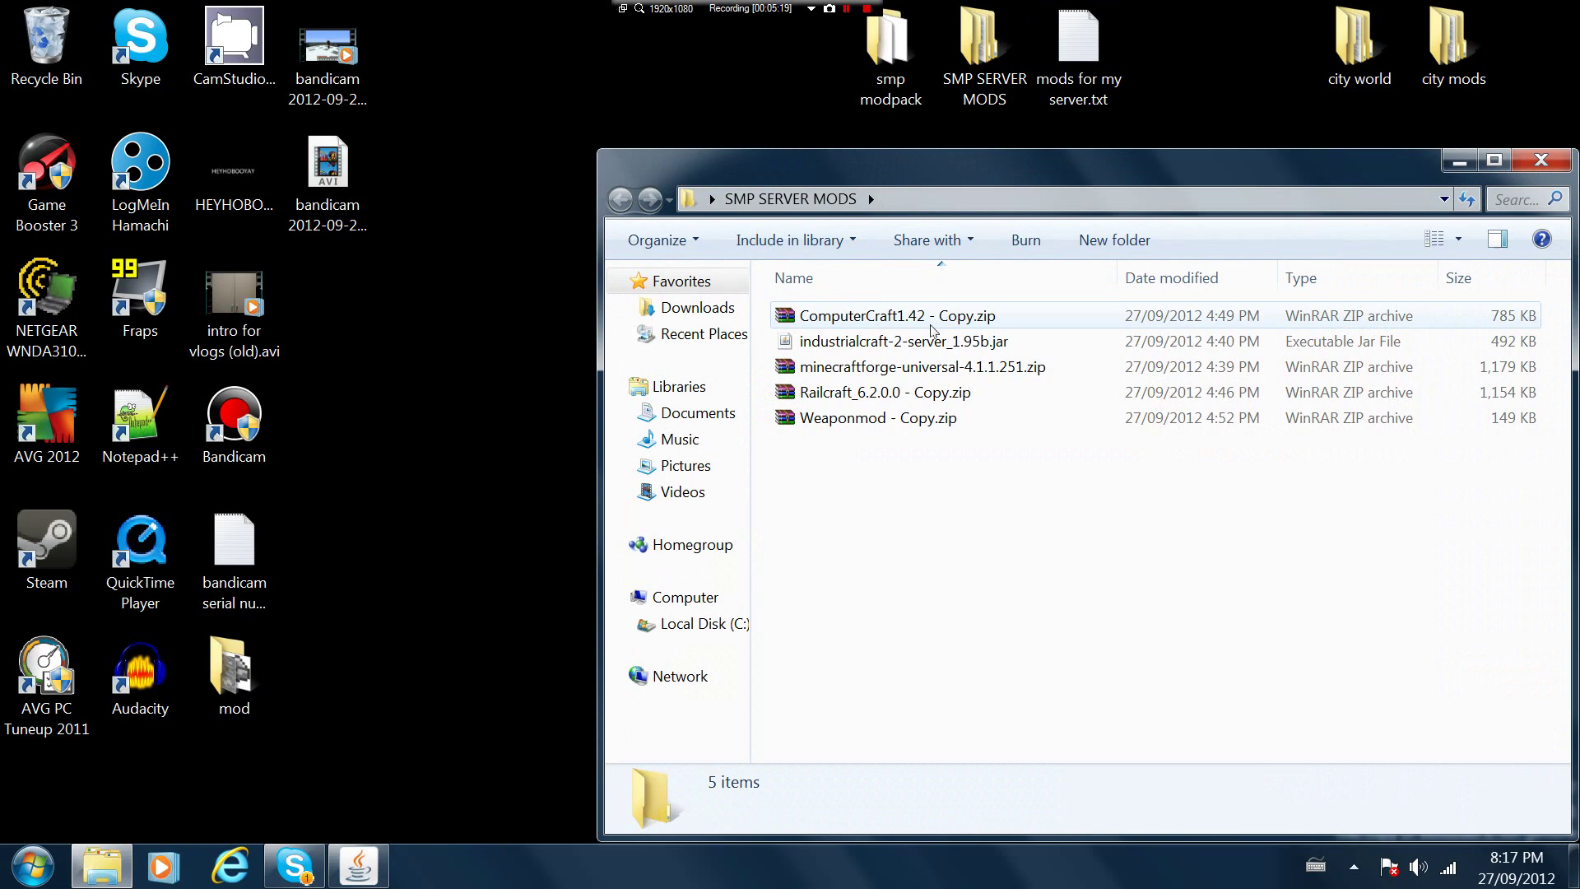
{"action": "left_click", "coordinate": [1541, 159]}
{"action": "left_click", "coordinate": [866, 80]}
{"action": "double_click", "coordinate": [866, 75]}
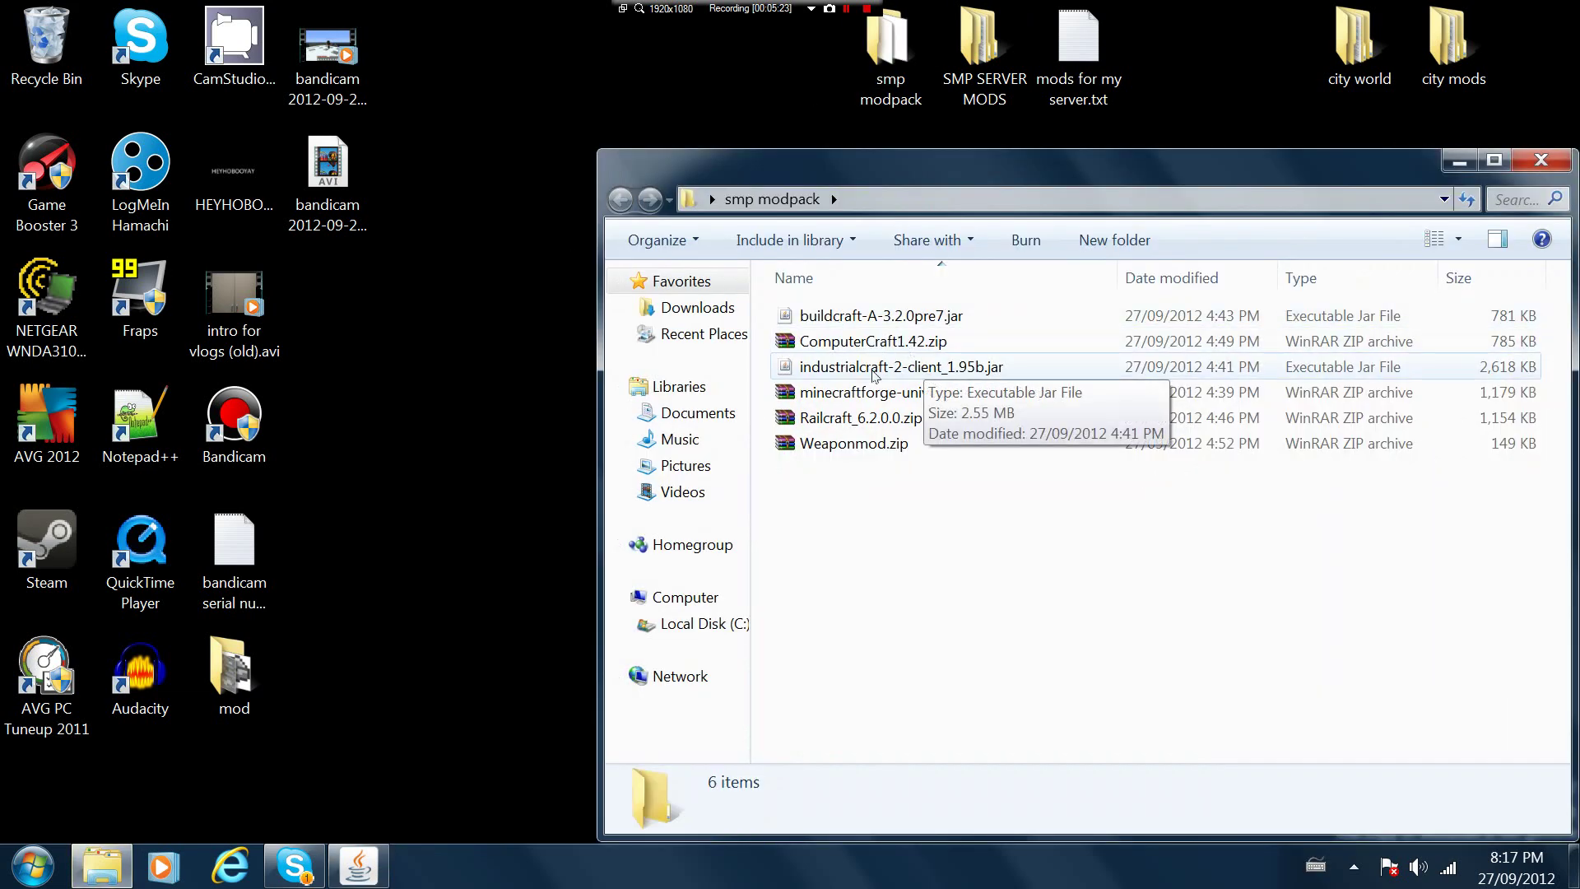
Open the AppData Roaming folder via %appdata% search, then minimise the Roaming and smp modpack windows
{"action": "key", "text": "super"}
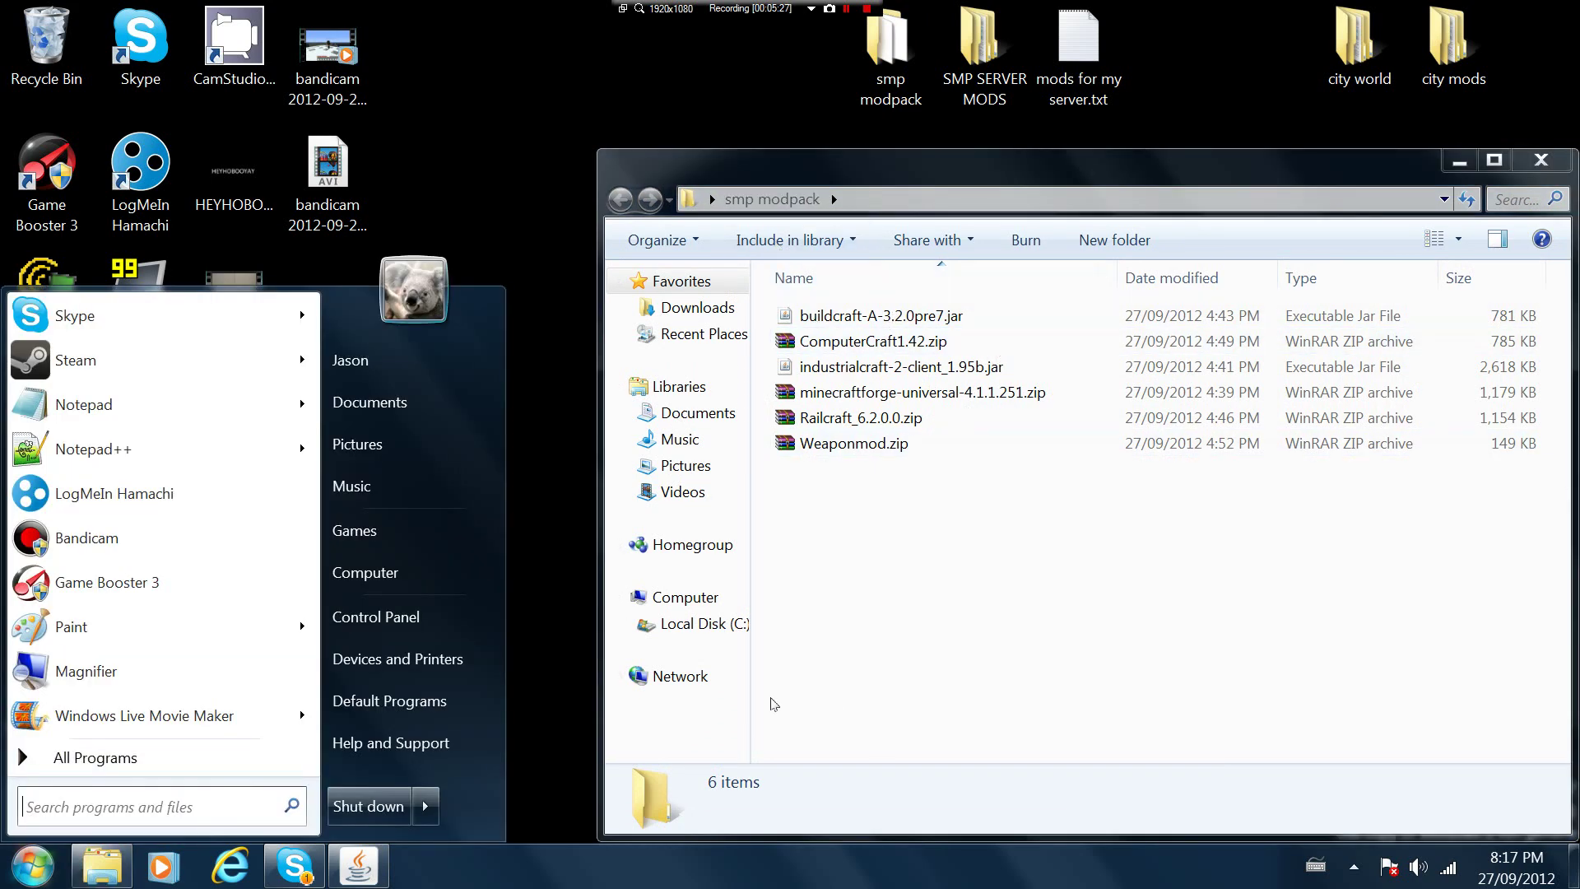
{"action": "type", "text": "%"}
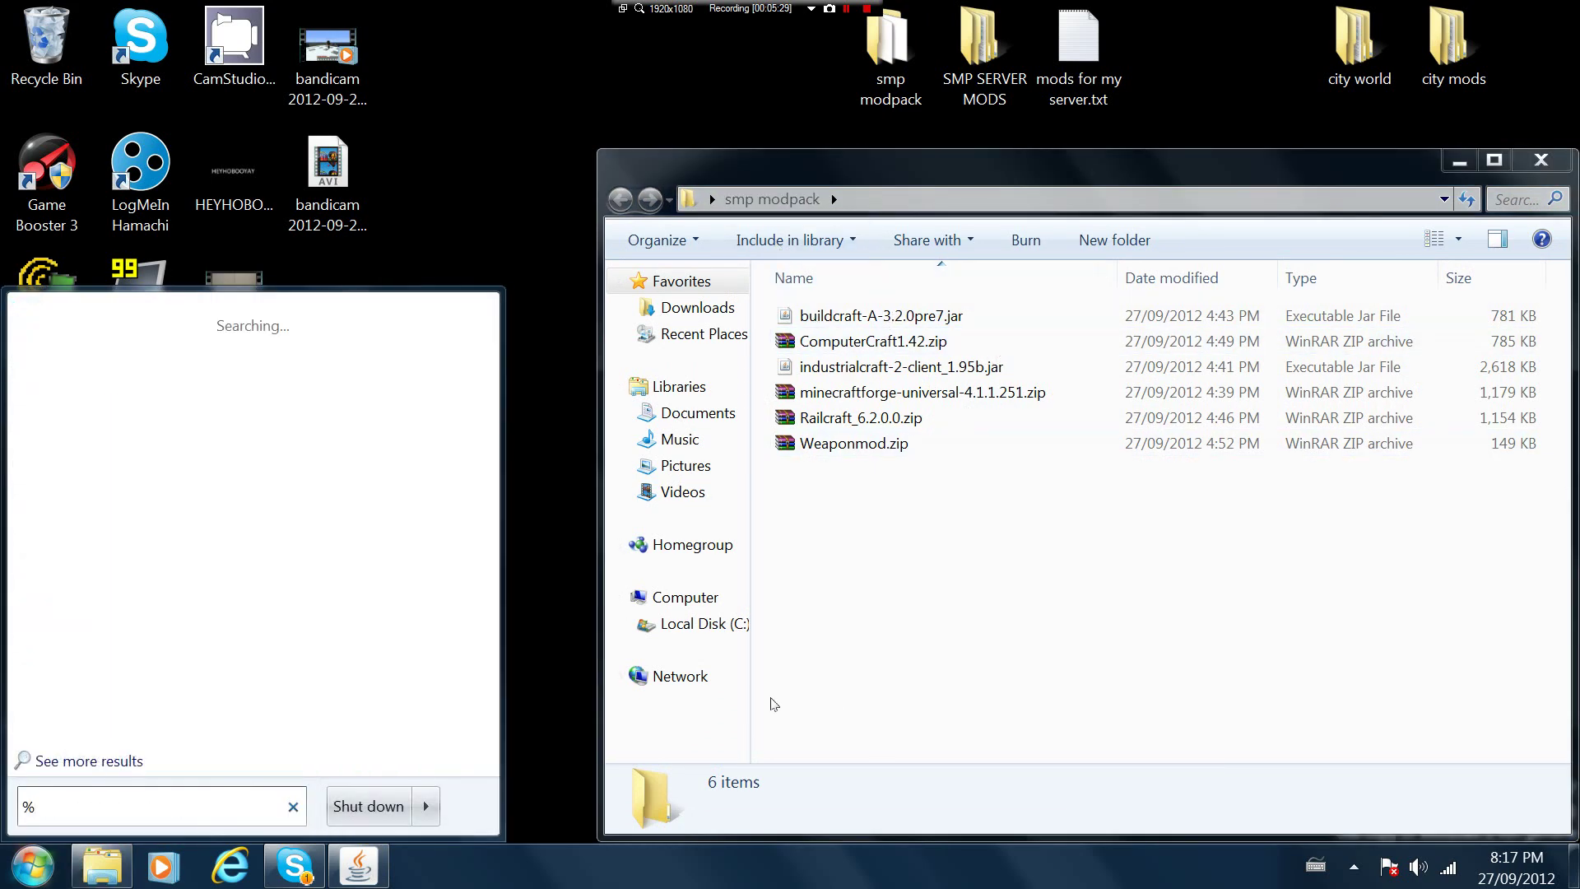
{"action": "type", "text": "appdata"}
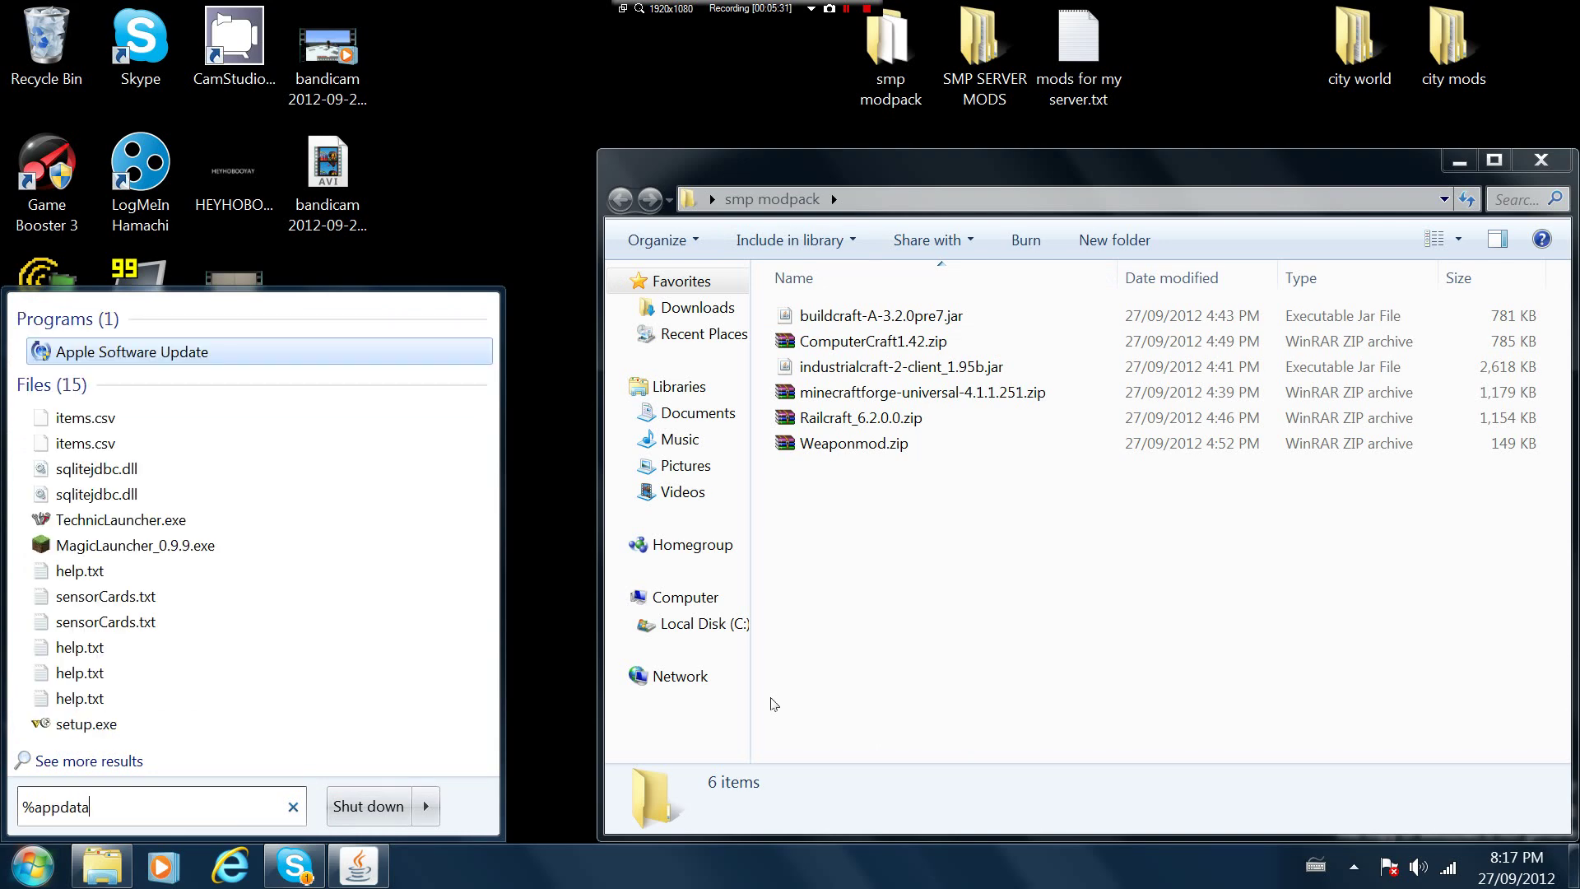
{"action": "type", "text": "%"}
{"action": "key", "text": "Return"}
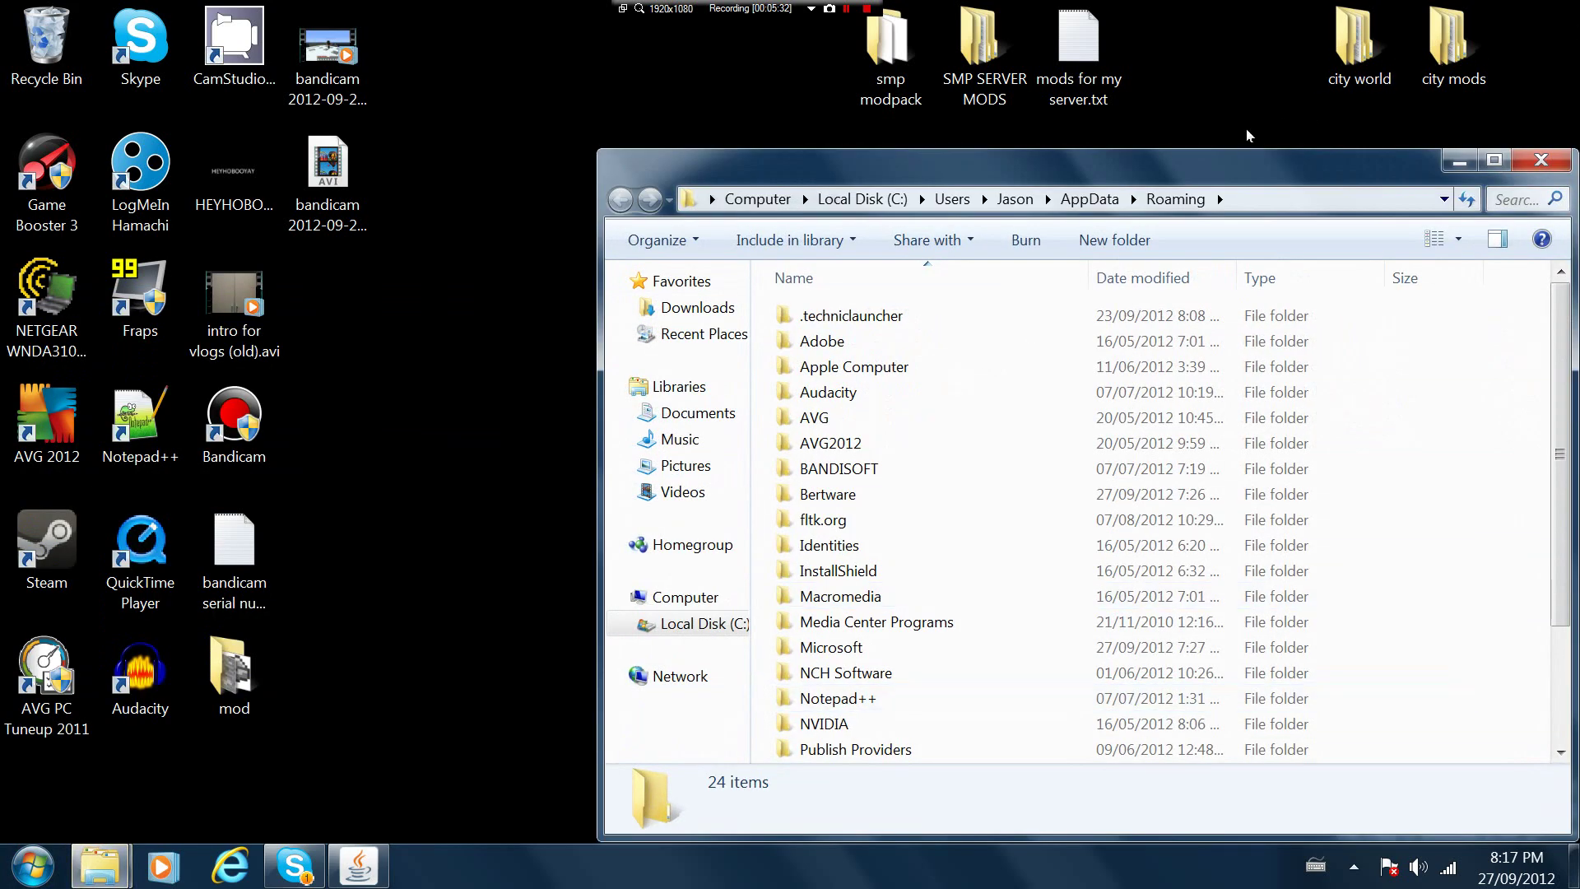
{"action": "left_click", "coordinate": [1462, 165]}
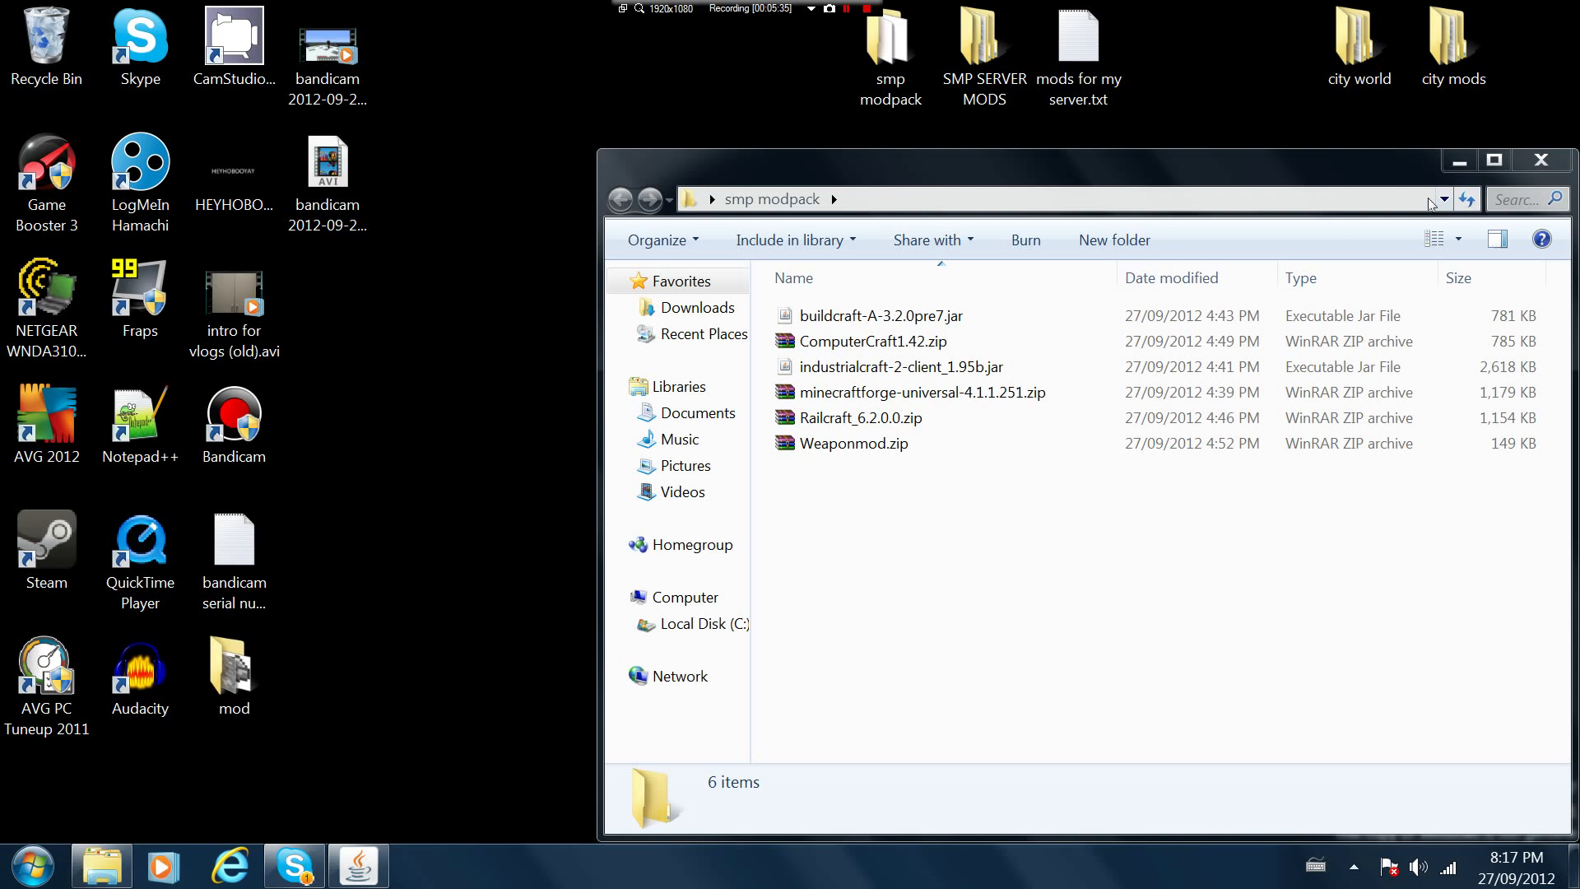
{"action": "left_click", "coordinate": [1462, 166]}
Run Minecraft.exe past the security warning and log in, re-entering the password after a failed attempt
{"action": "double_click", "coordinate": [808, 543]}
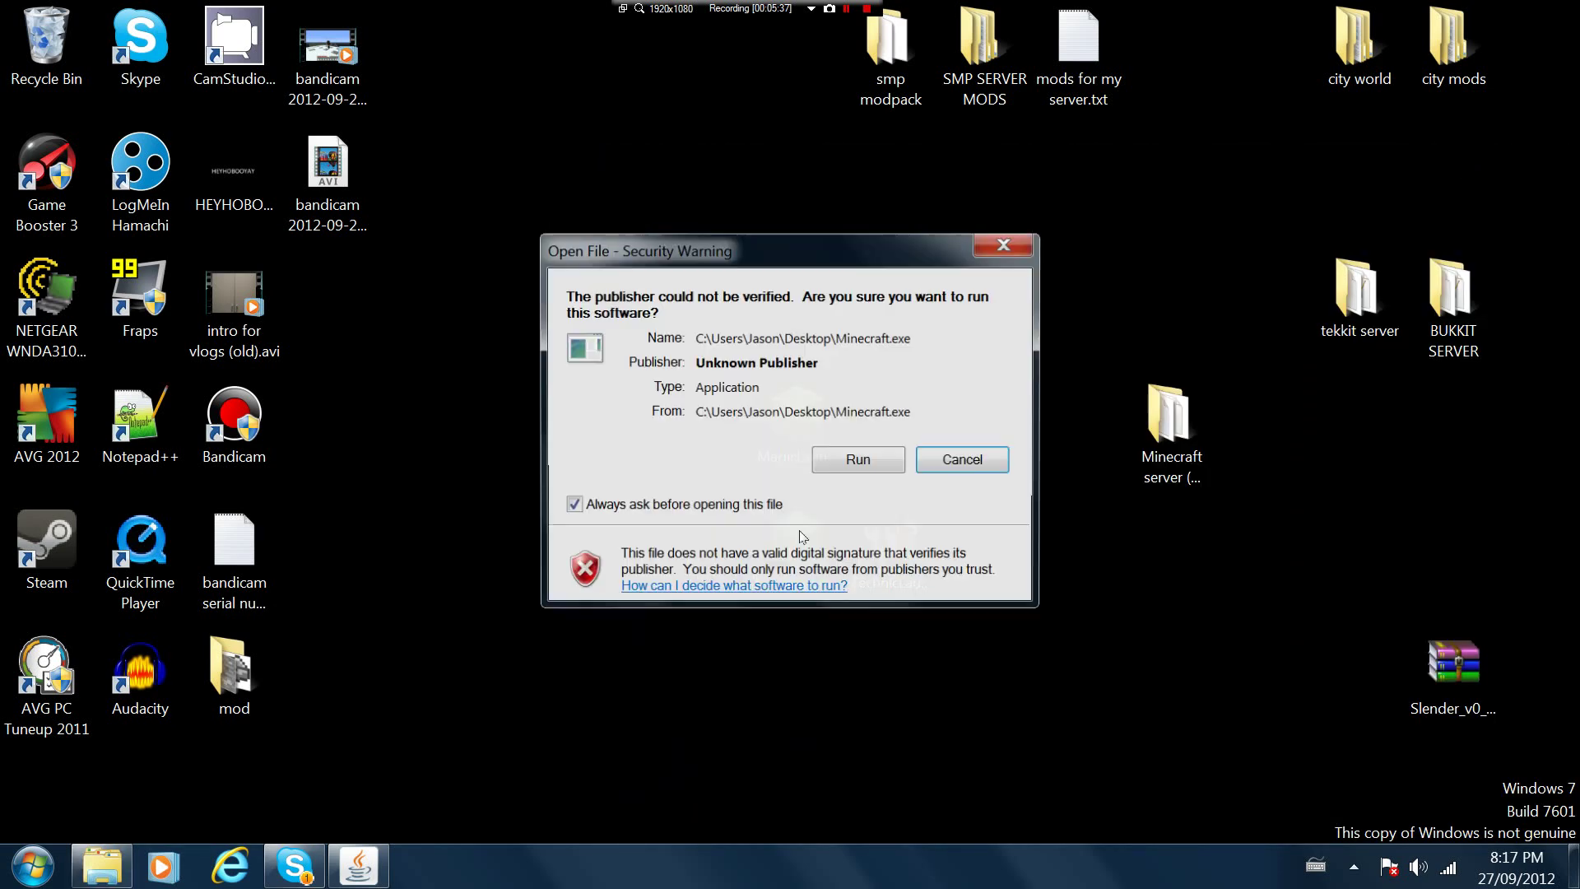
{"action": "left_click", "coordinate": [874, 466]}
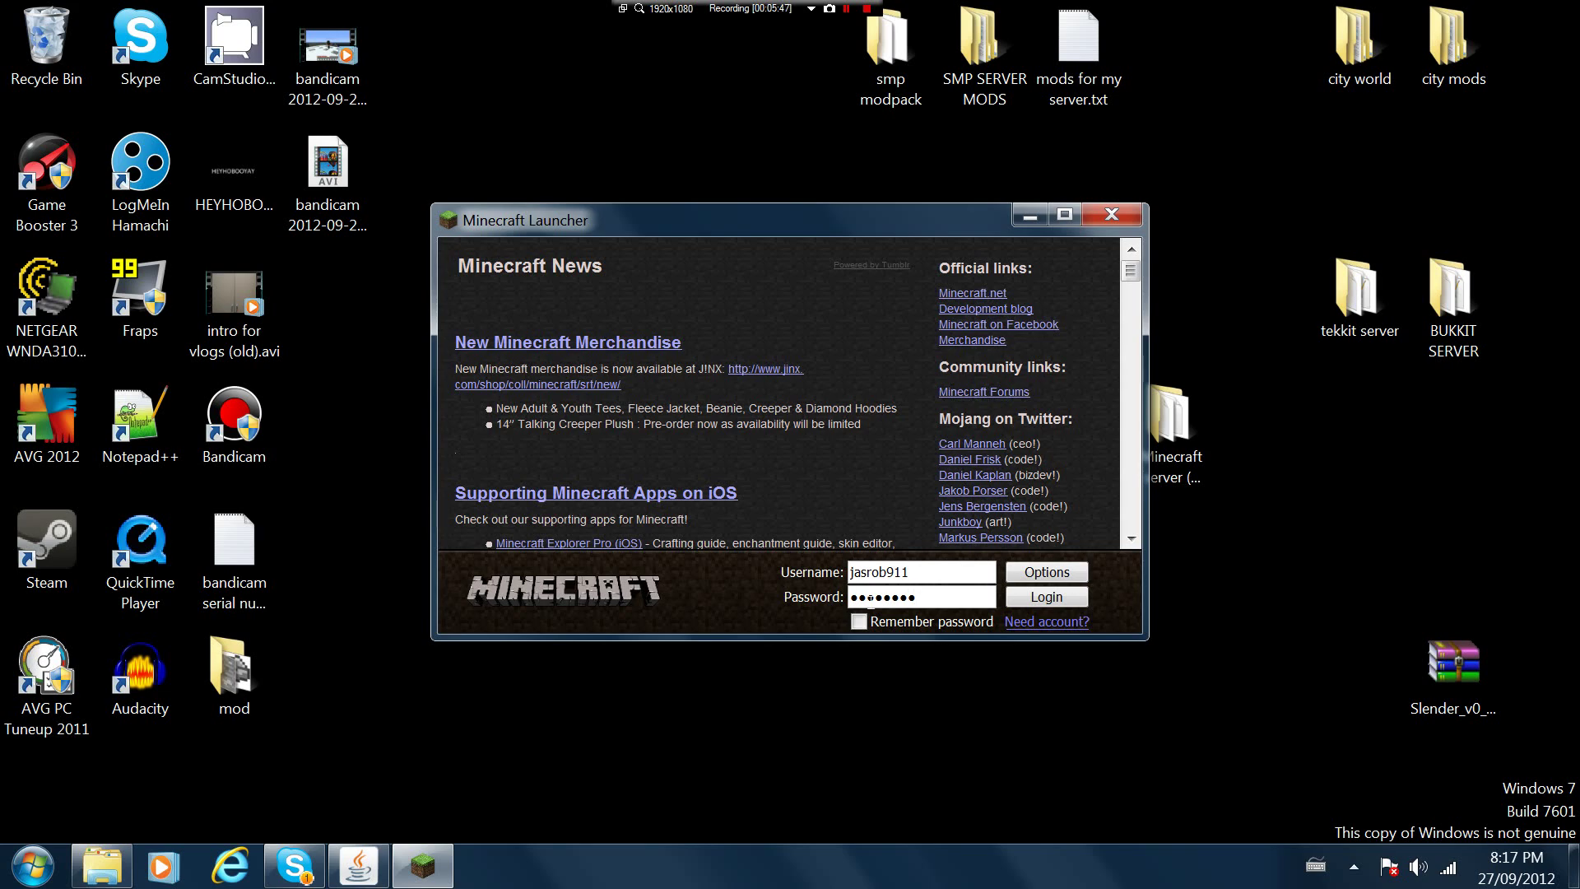
{"action": "left_click", "coordinate": [1020, 599]}
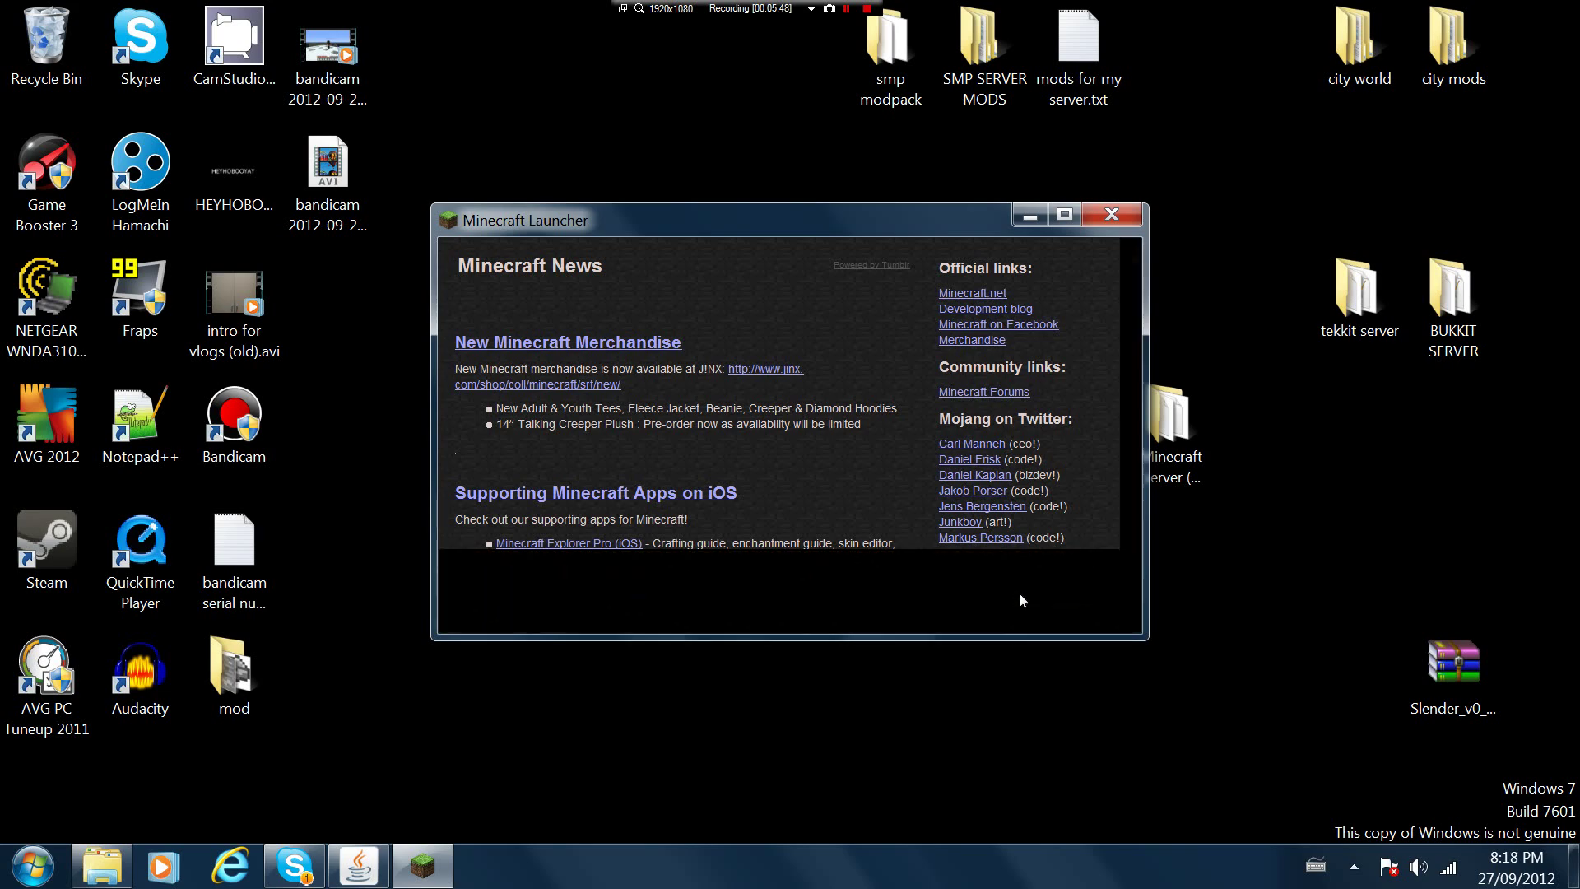
{"action": "left_click", "coordinate": [1075, 576]}
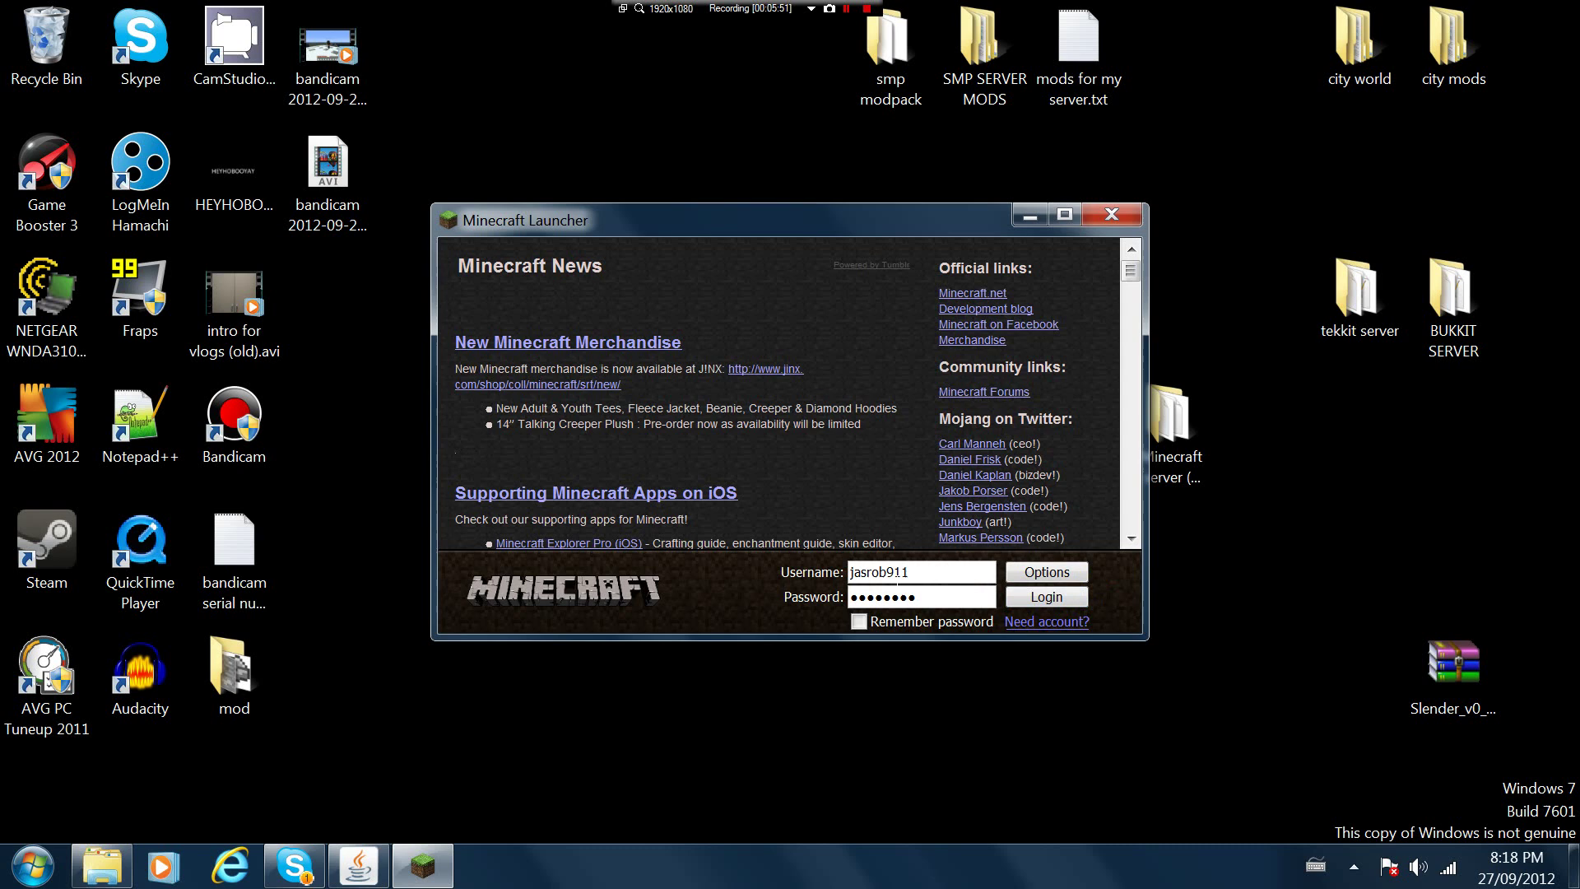
{"action": "key", "text": "BackSpace"}
{"action": "left_click", "coordinate": [1078, 594]}
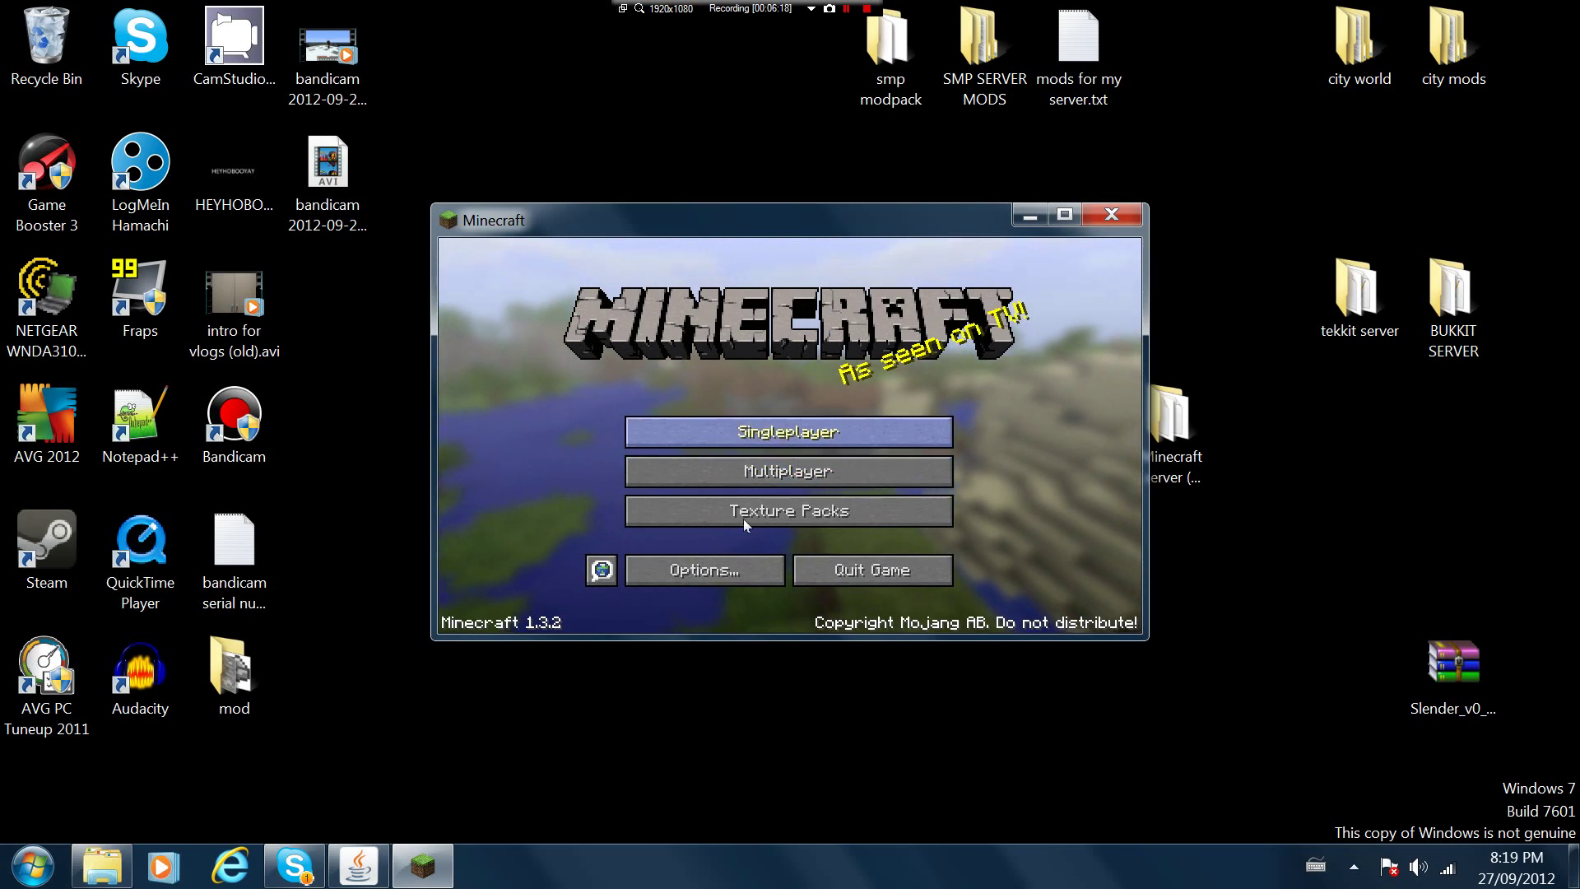
Close Minecraft and arrange the .minecraft folder (via %appdata%) and smp modpack side by side
{"action": "left_click", "coordinate": [1111, 215]}
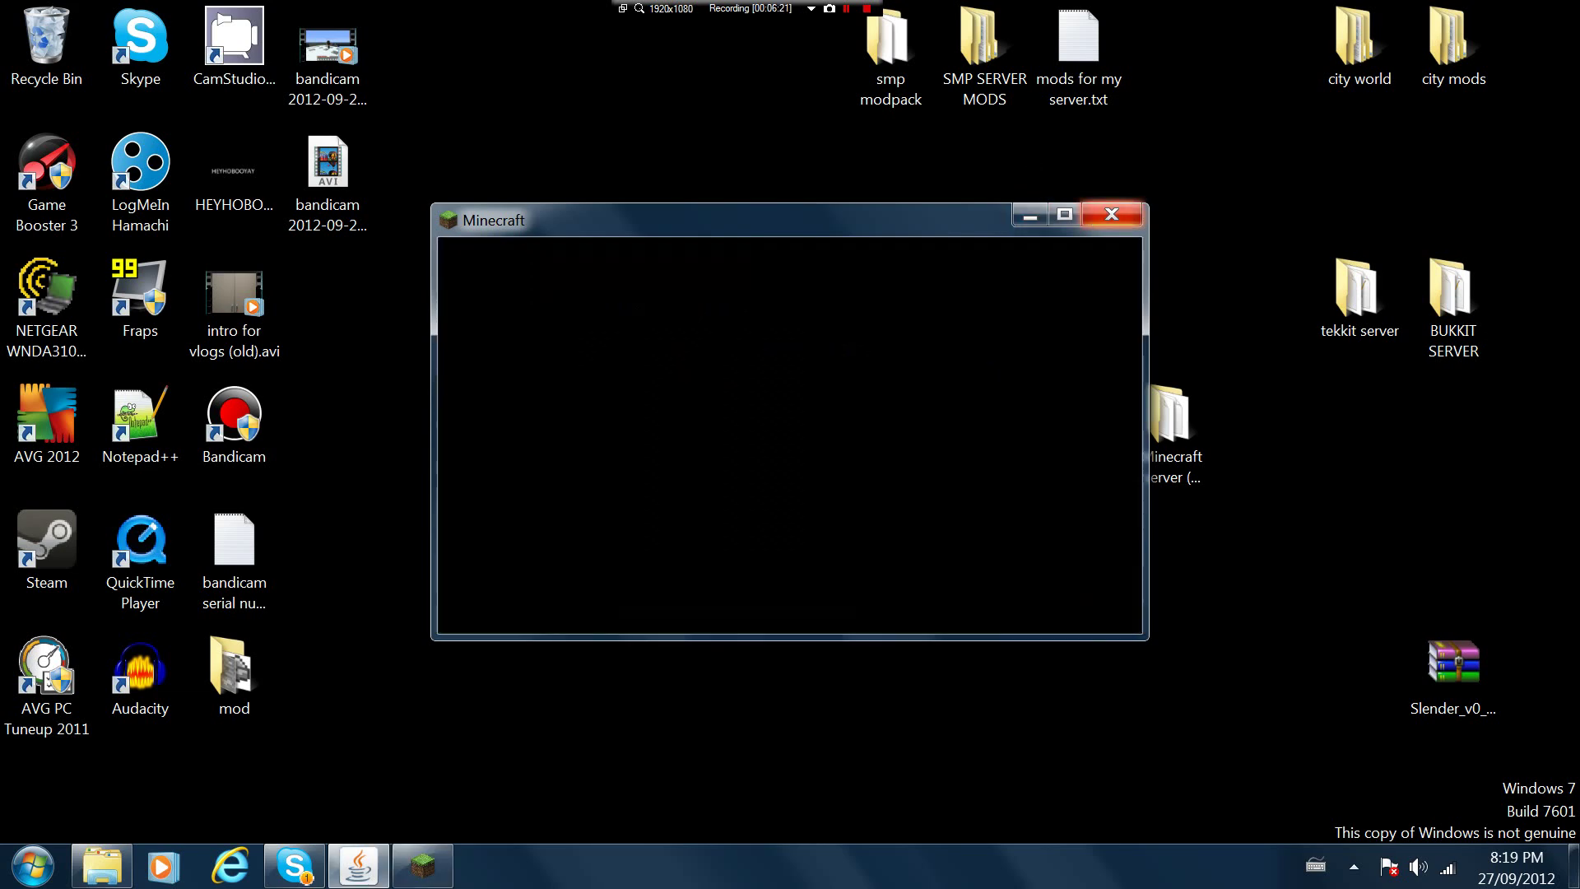
{"action": "double_click", "coordinate": [884, 35]}
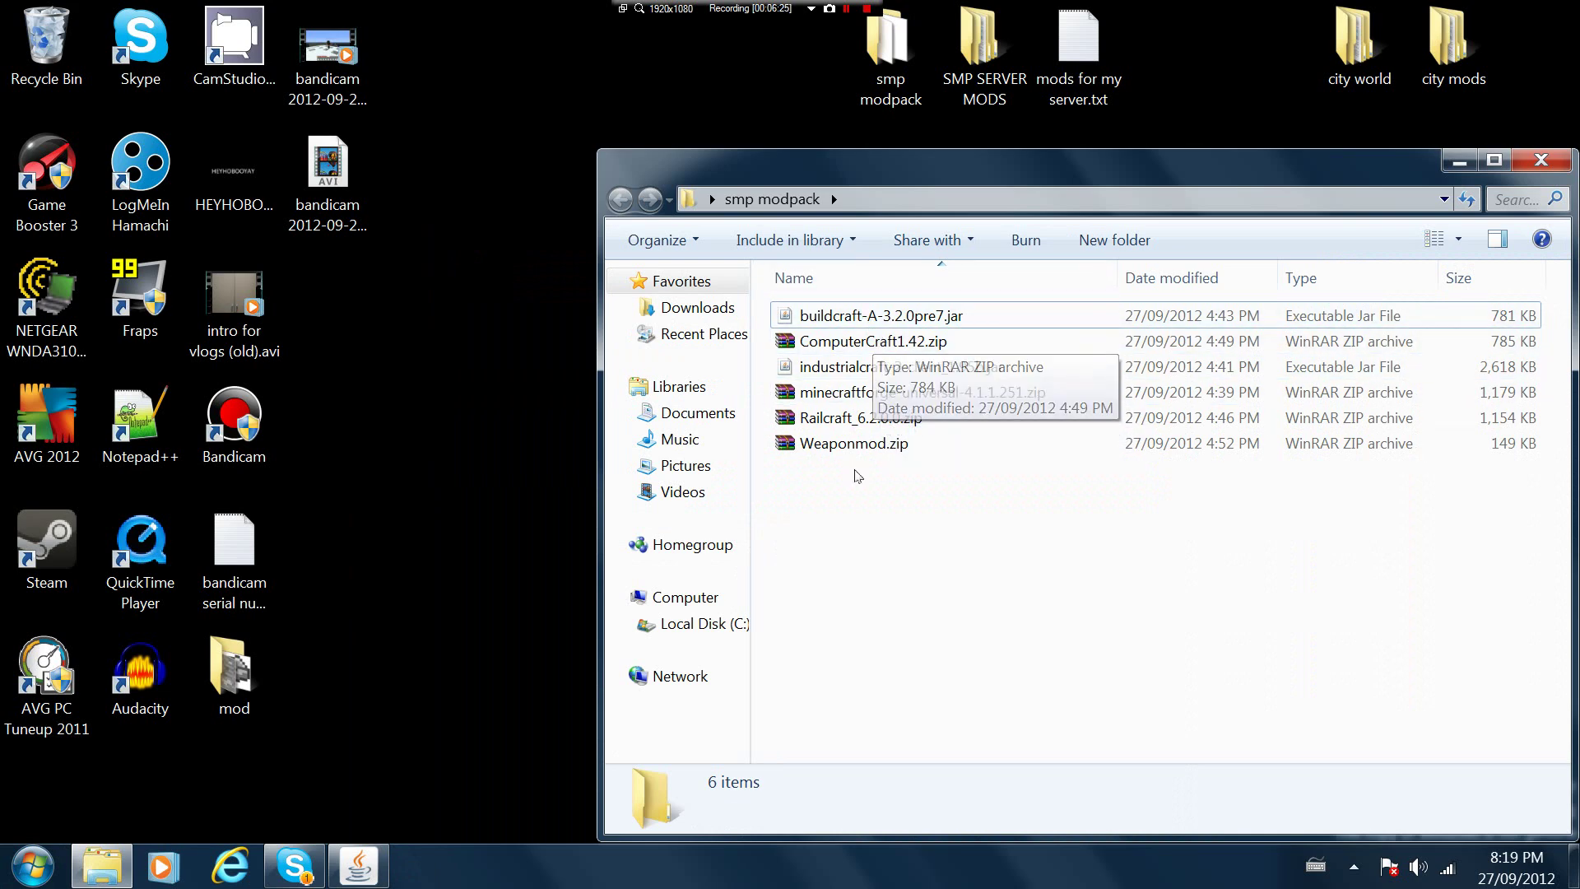
{"action": "key", "text": "super"}
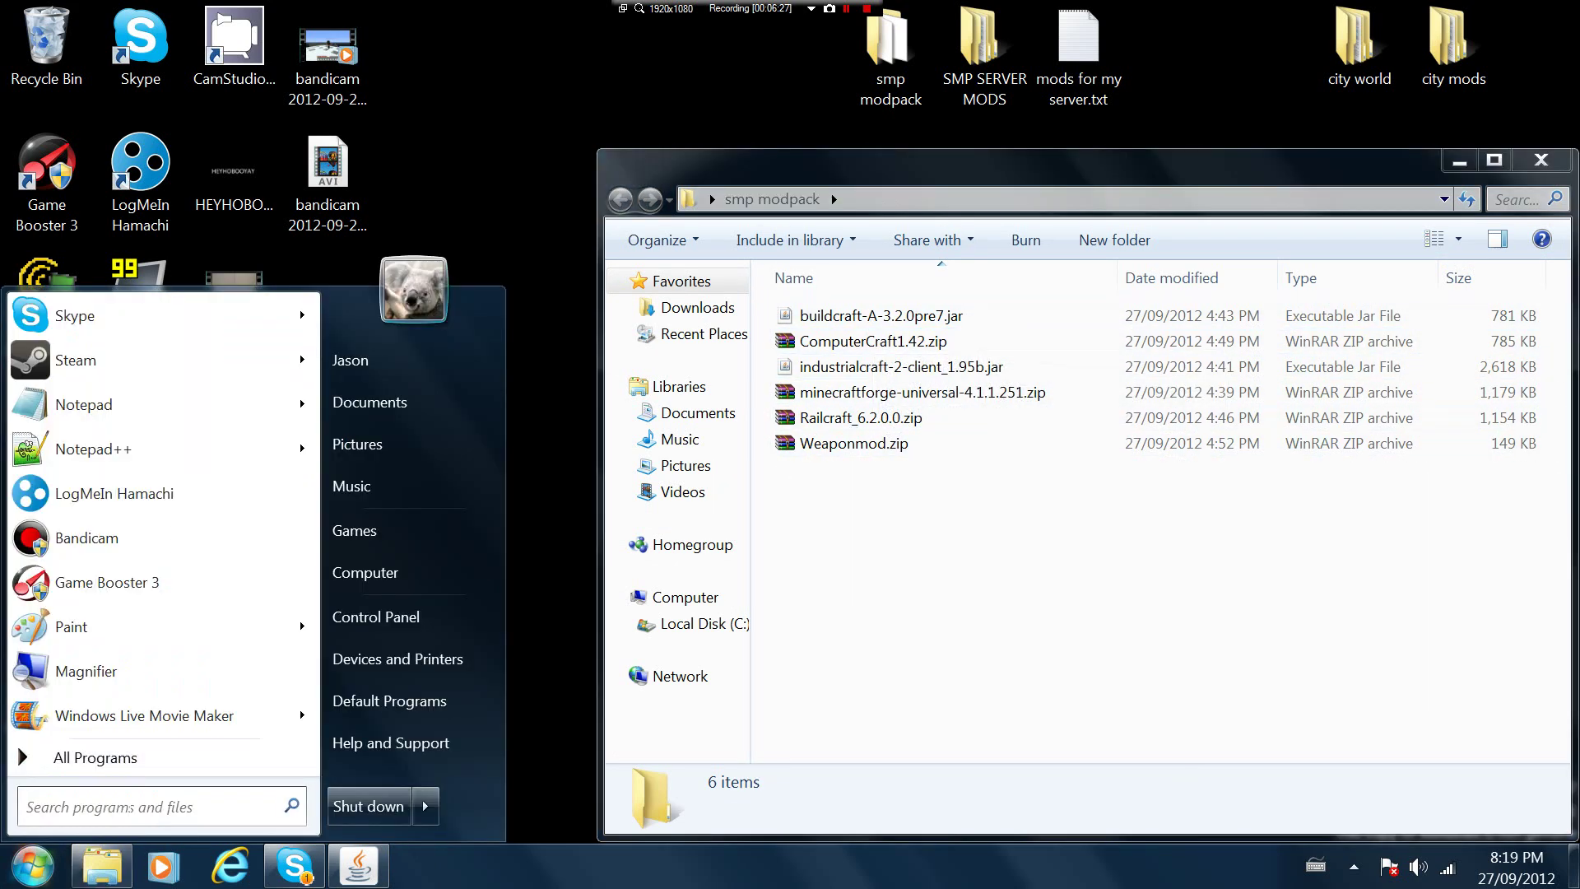
{"action": "type", "text": "%appdata%"}
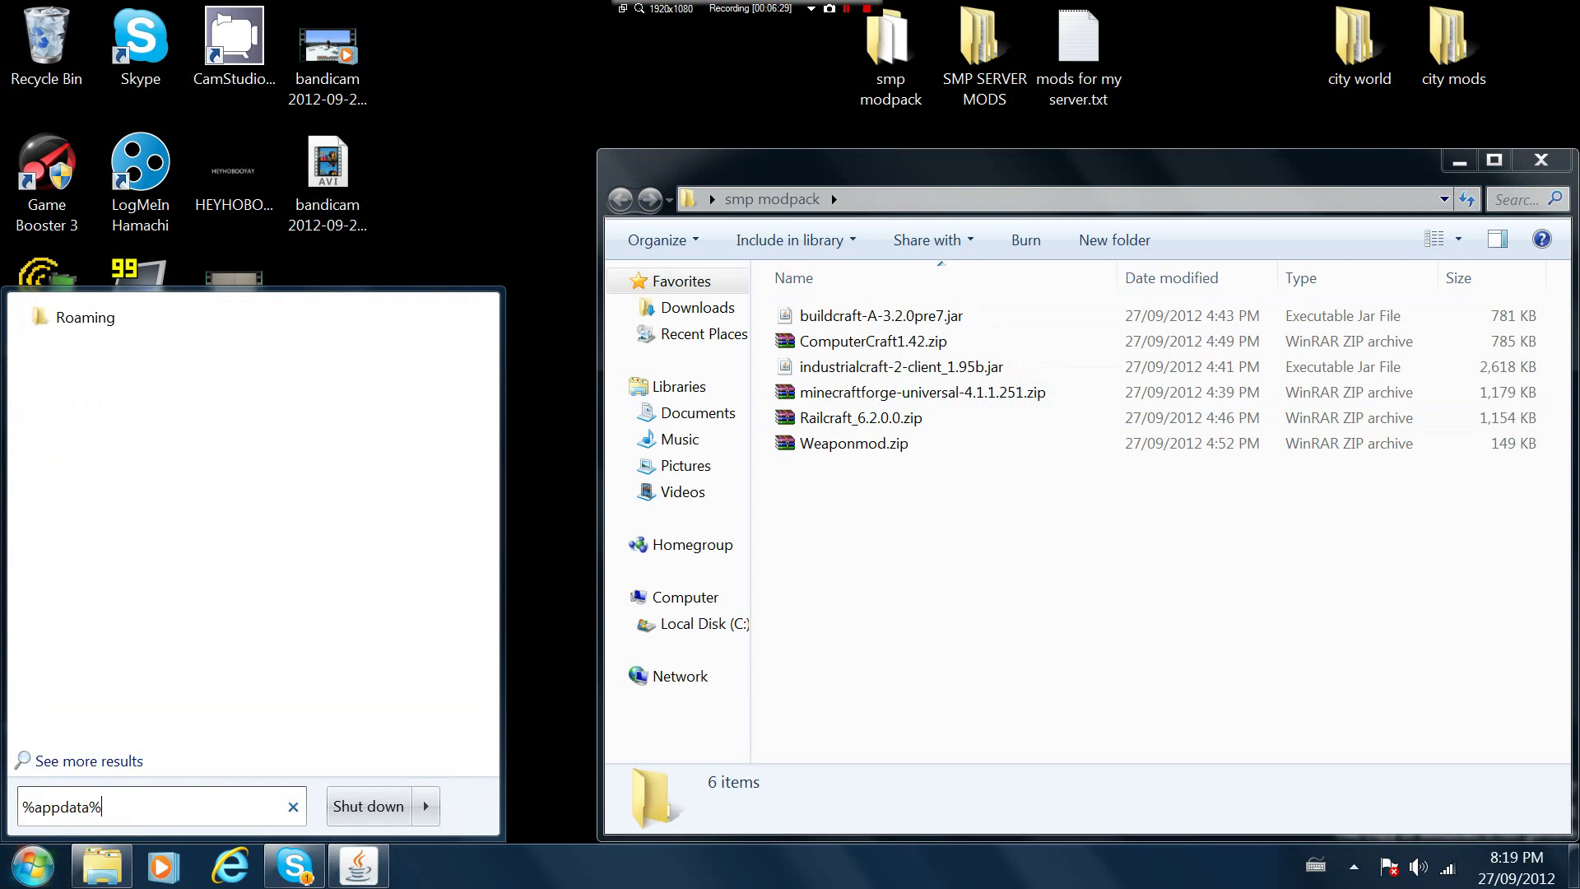
{"action": "key", "text": "Return"}
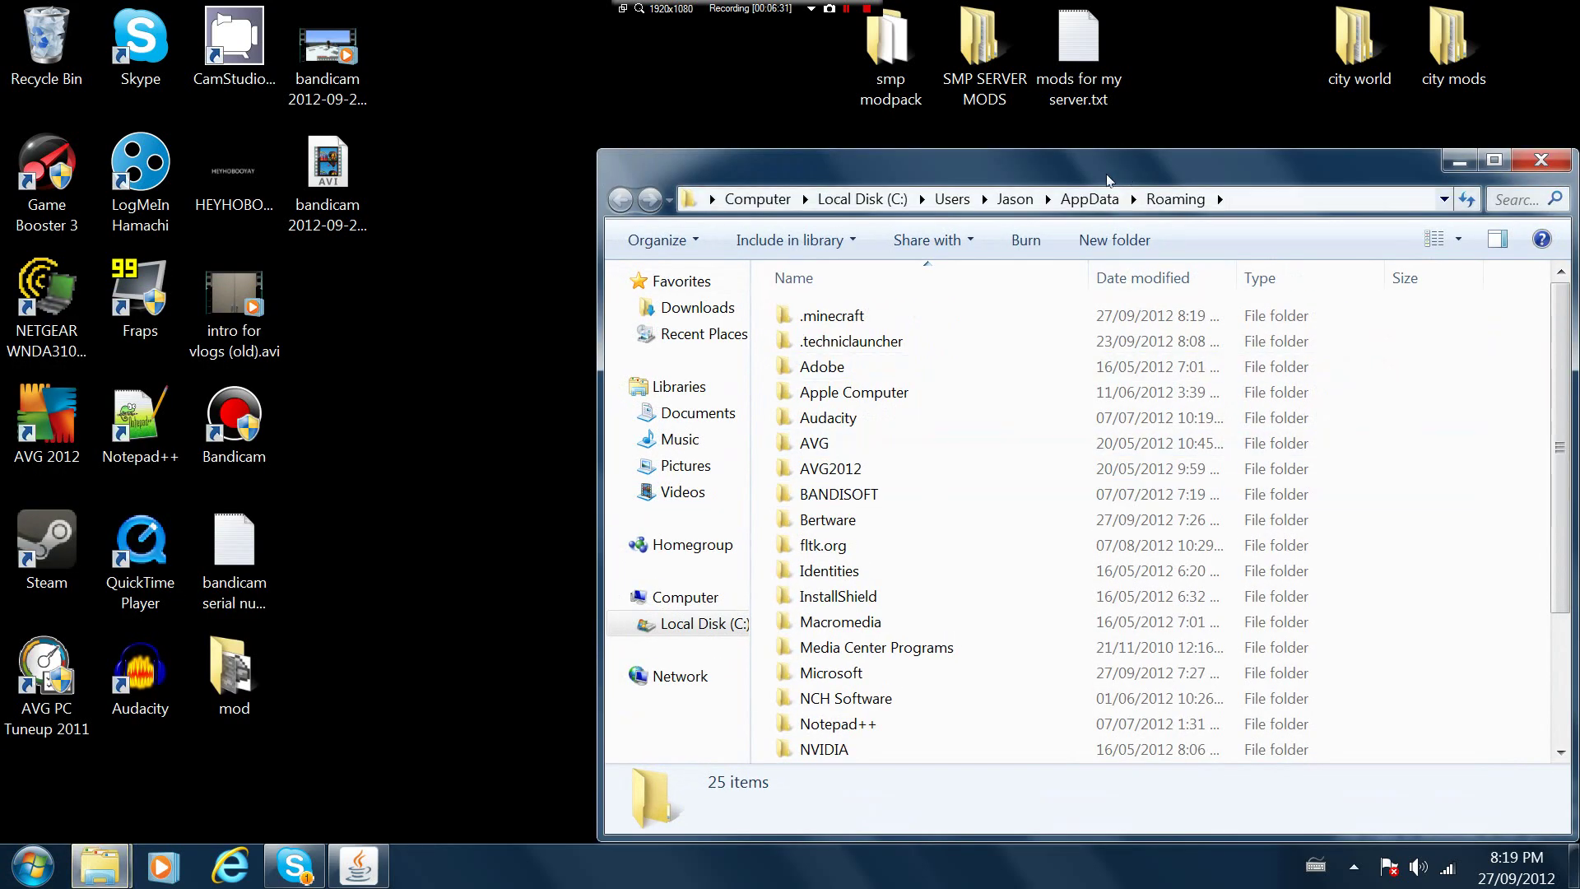
{"action": "double_click", "coordinate": [837, 314]}
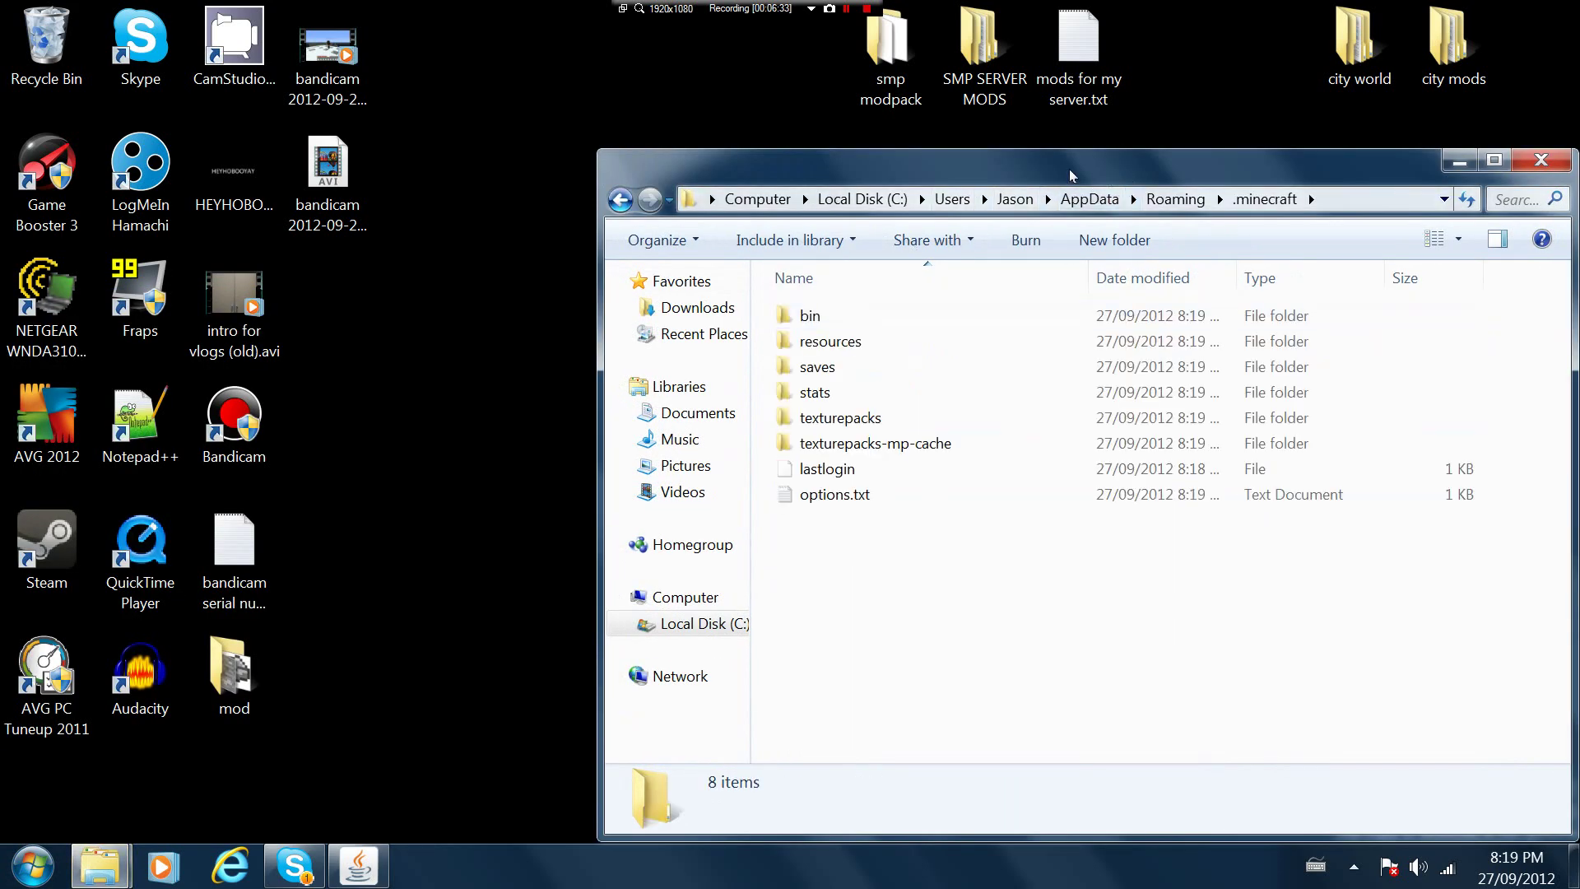
{"action": "left_click_drag", "start_coordinate": [1129, 159], "coordinate": [434, 182]}
{"action": "left_click_drag", "start_coordinate": [965, 160], "coordinate": [1151, 145]}
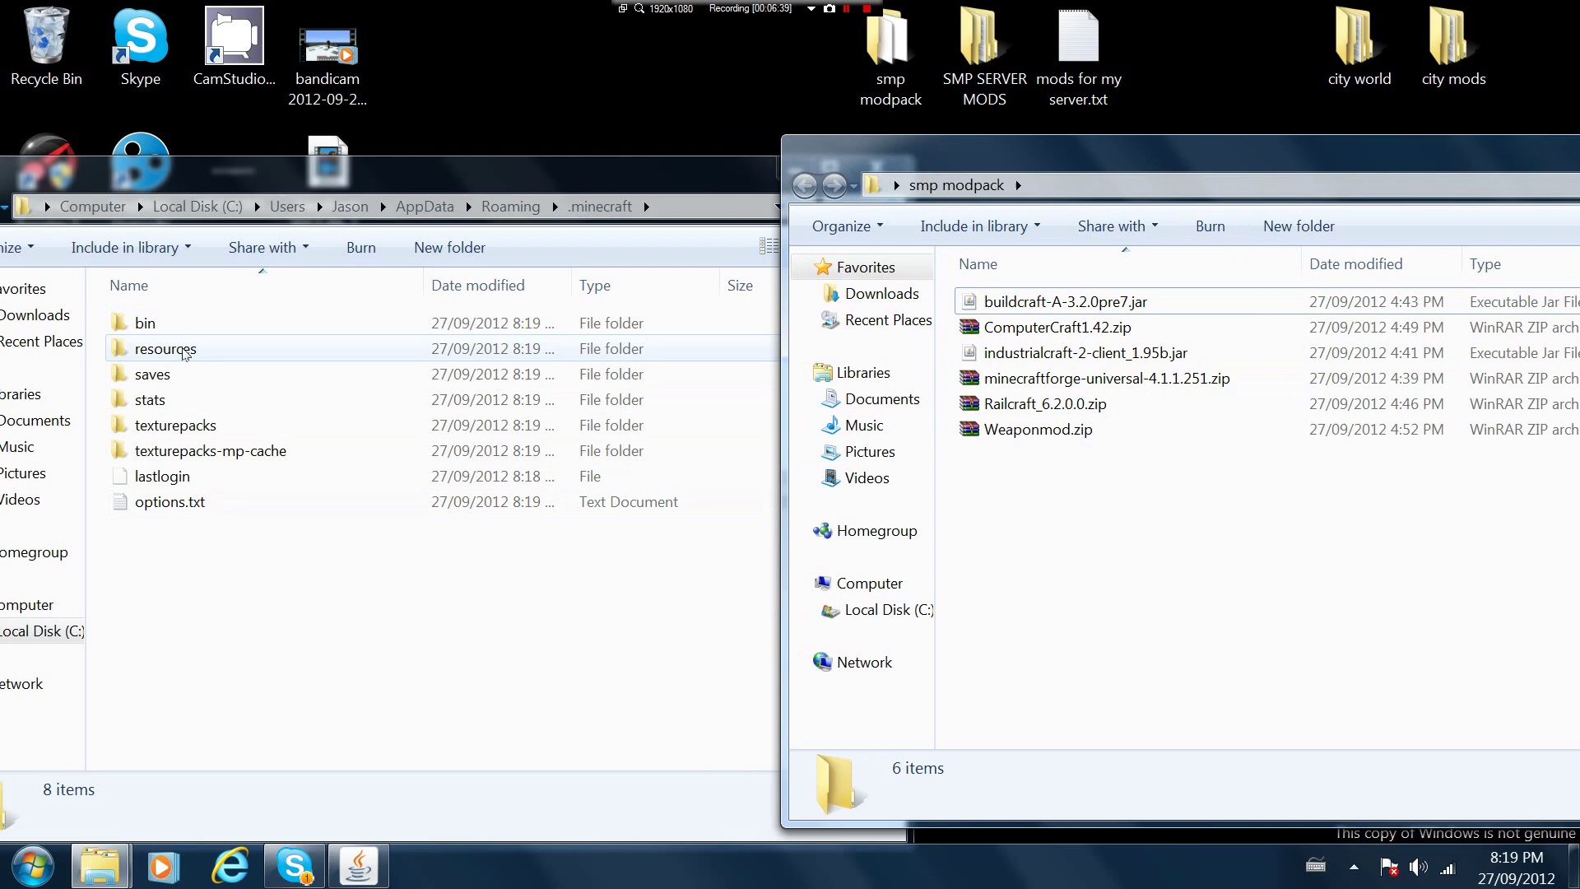
Open minecraft.jar from the .minecraft bin folder in WinRAR
{"action": "double_click", "coordinate": [145, 323]}
{"action": "right_click", "coordinate": [220, 459]}
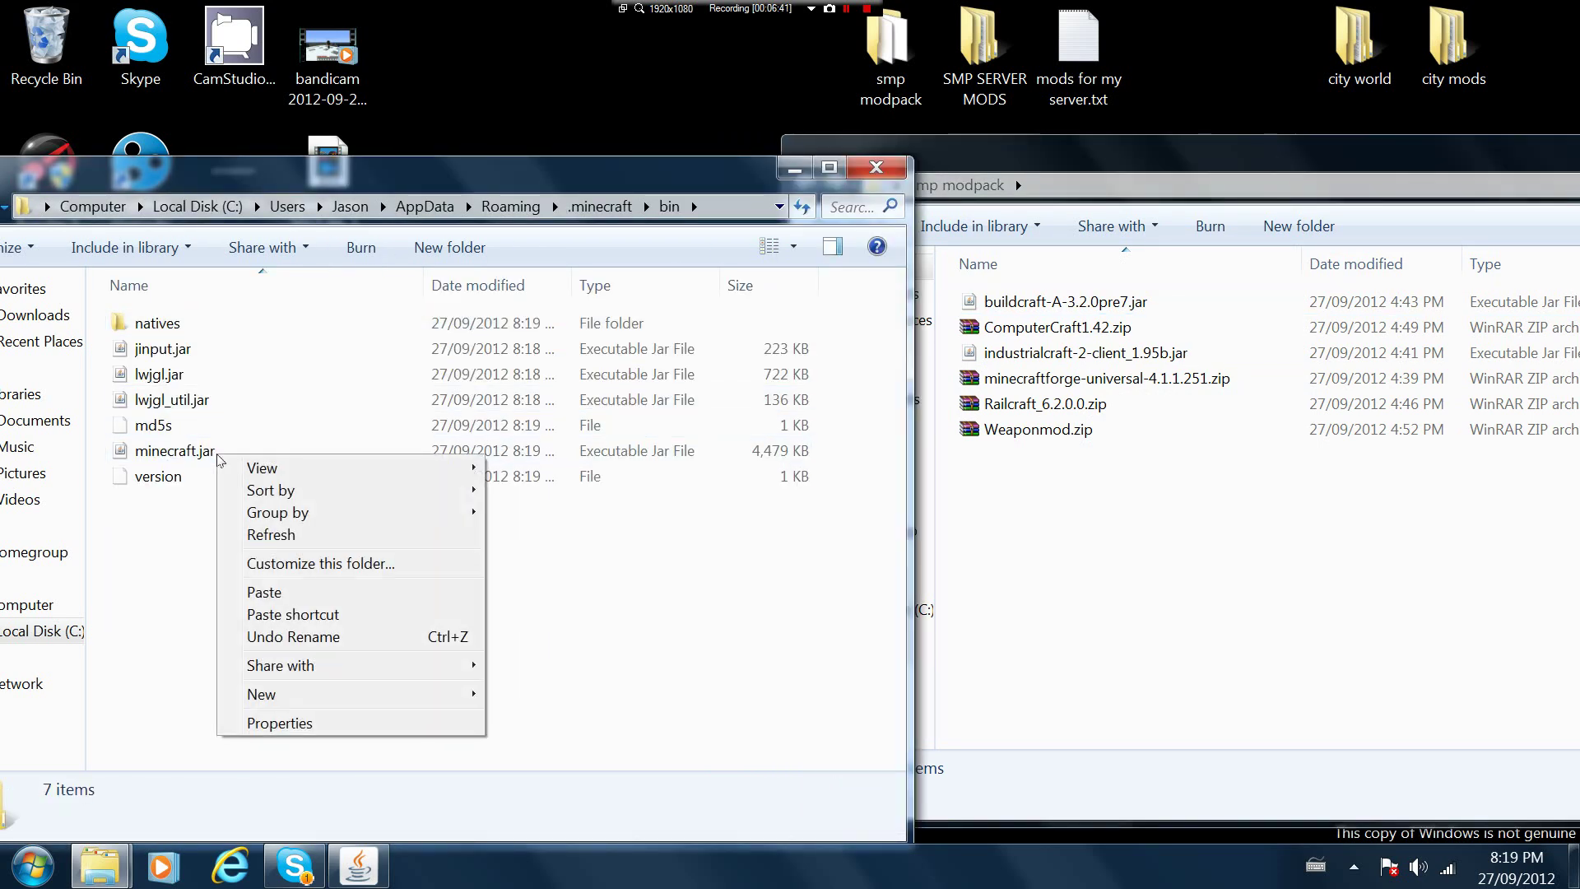
{"action": "right_click", "coordinate": [182, 450]}
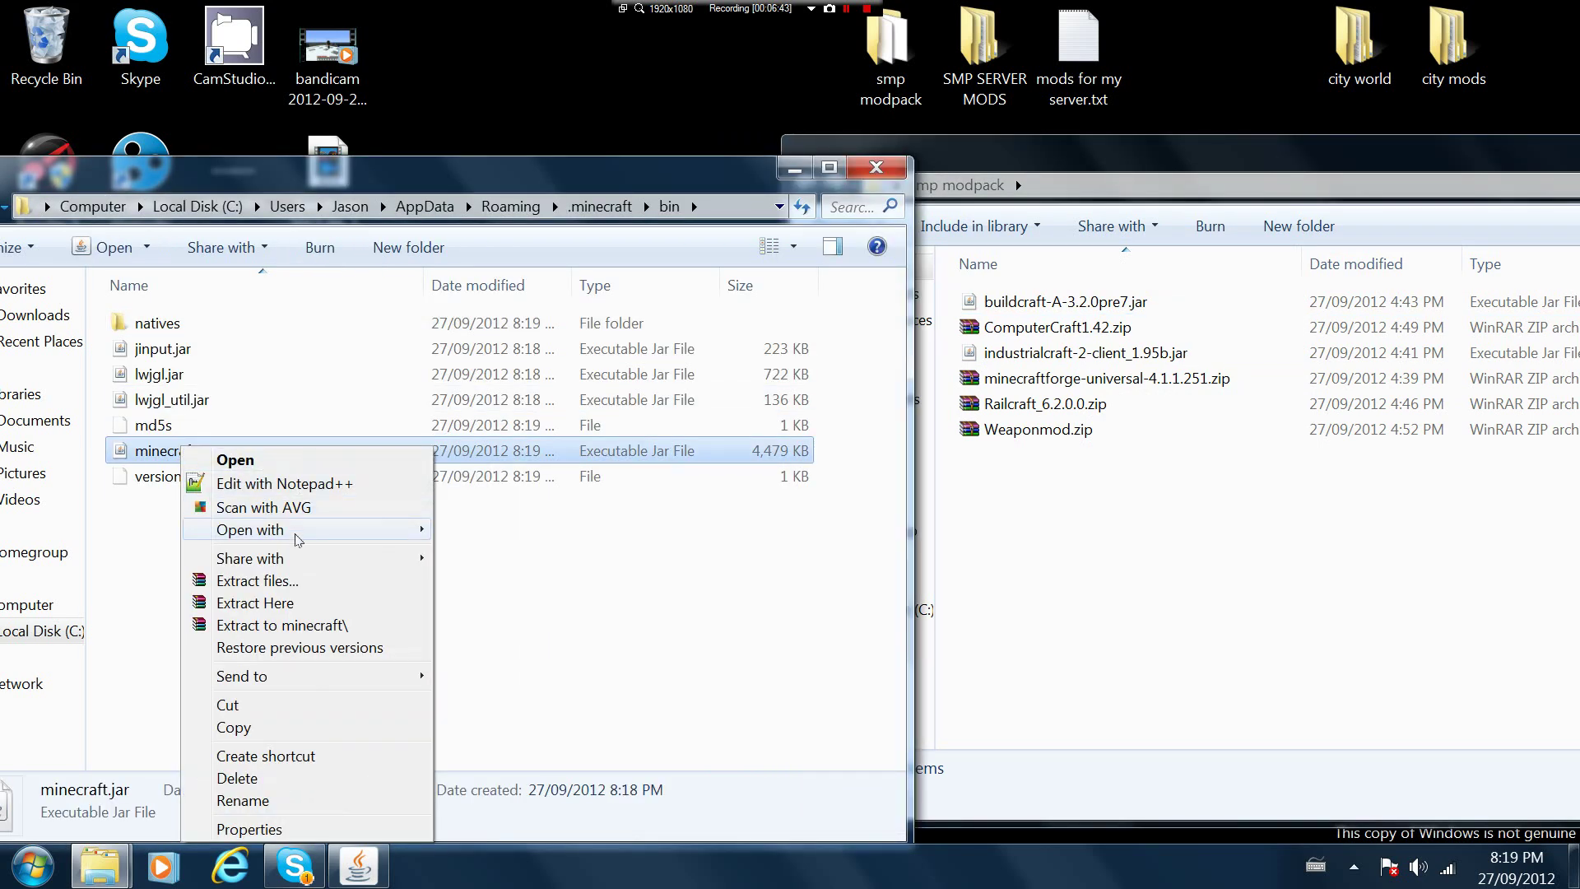
{"action": "mouse_move", "coordinate": [297, 539]}
{"action": "left_click", "coordinate": [494, 554]}
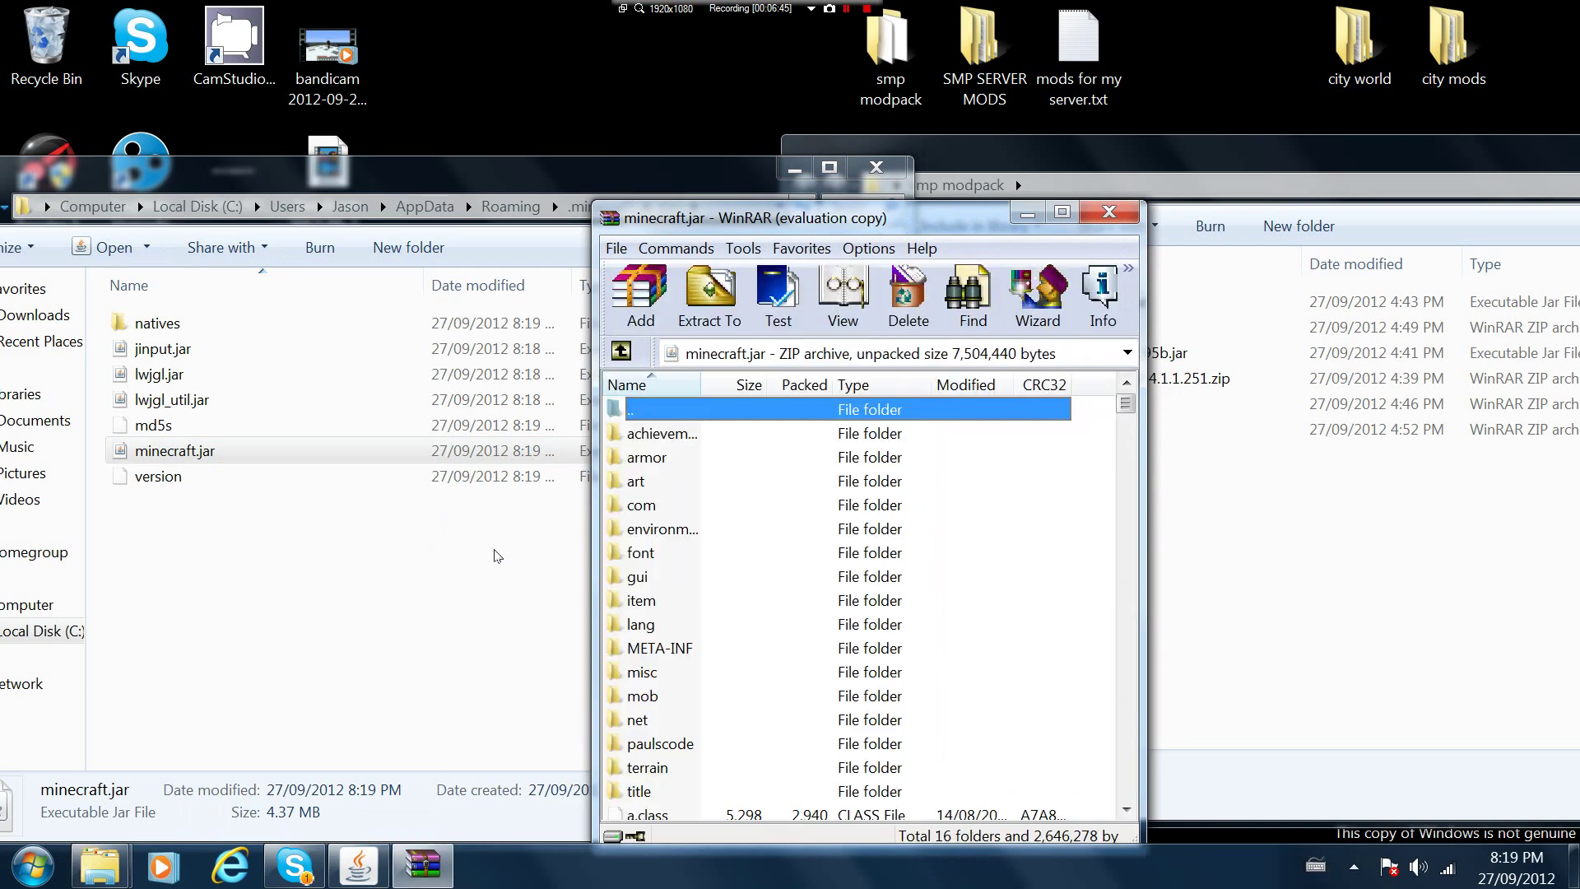
Delete the META-INF folder from minecraft.jar
{"action": "key", "text": "End"}
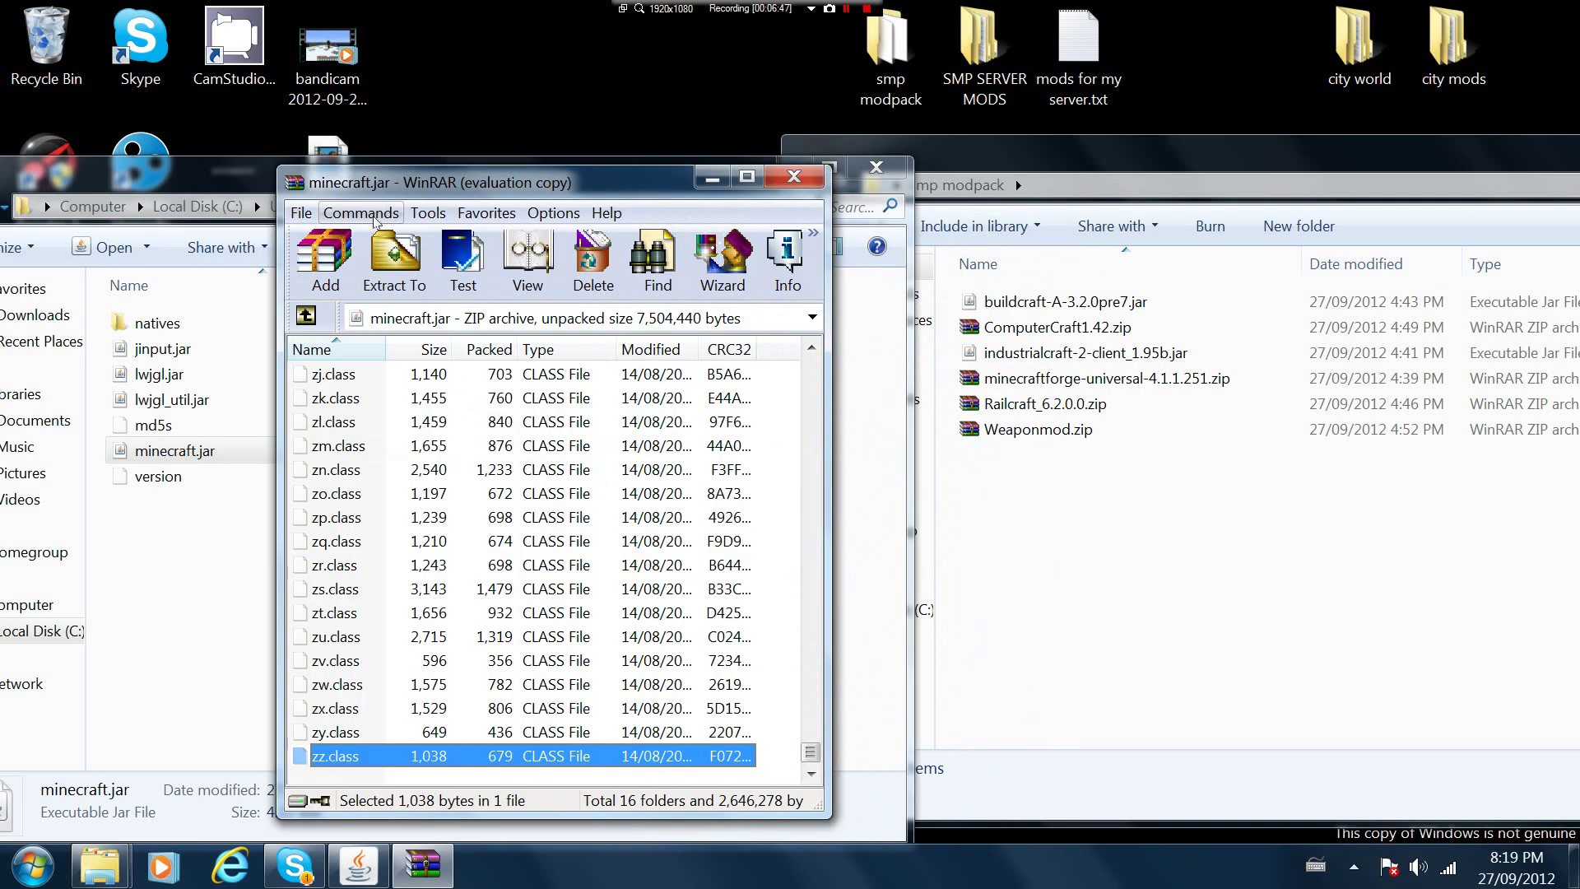
{"action": "left_click_drag", "start_coordinate": [805, 762], "coordinate": [846, 266]}
{"action": "scroll", "coordinate": [436, 436], "scroll_direction": "up", "scroll_amount": 10}
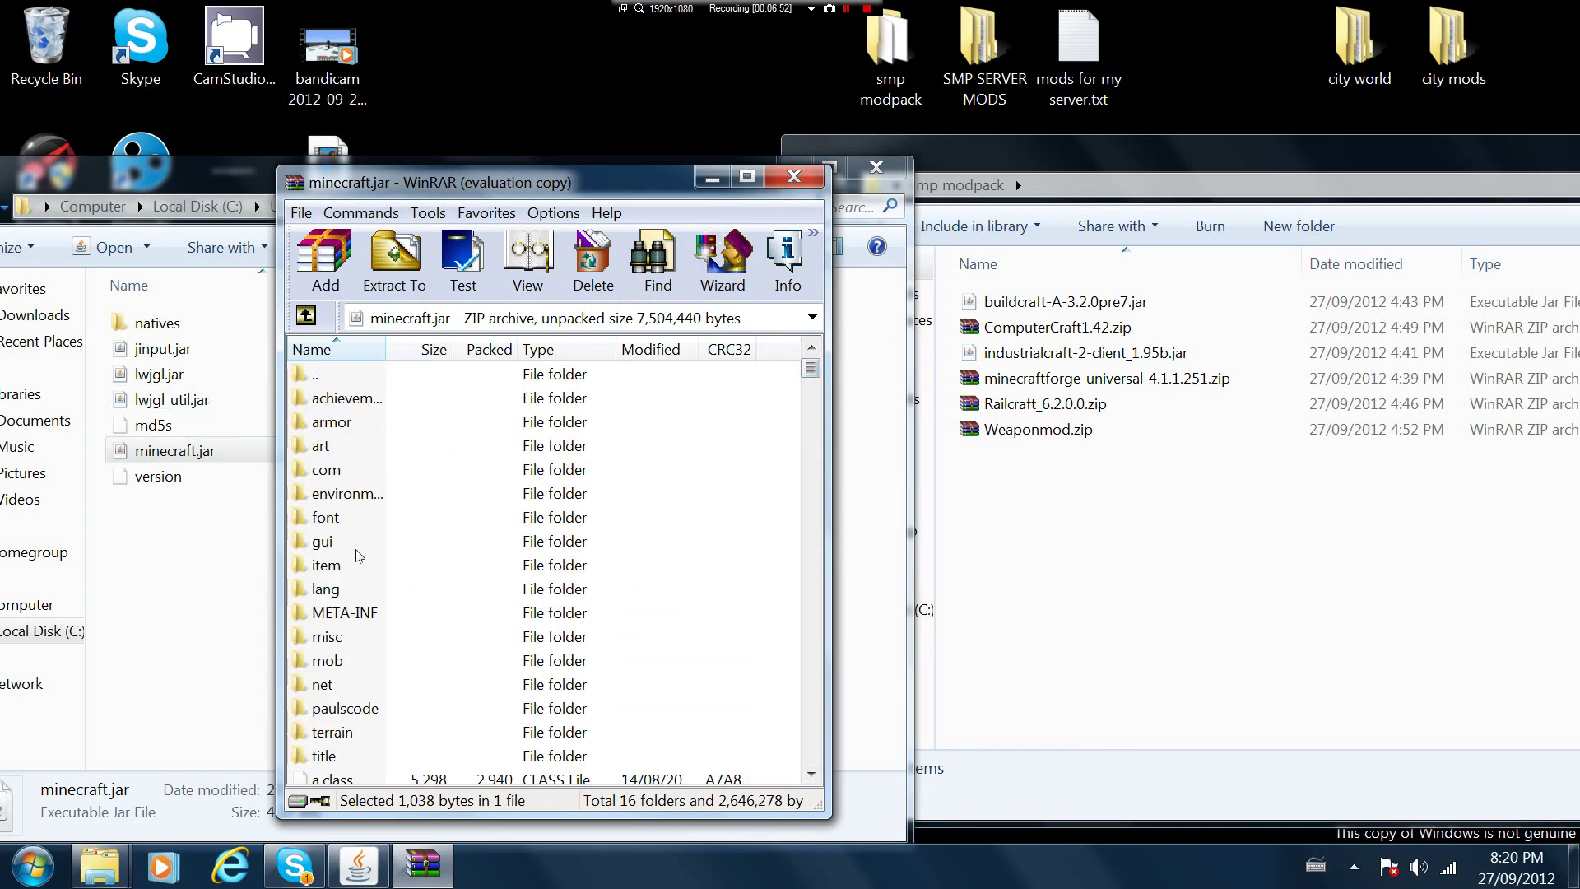
{"action": "right_click", "coordinate": [334, 610]}
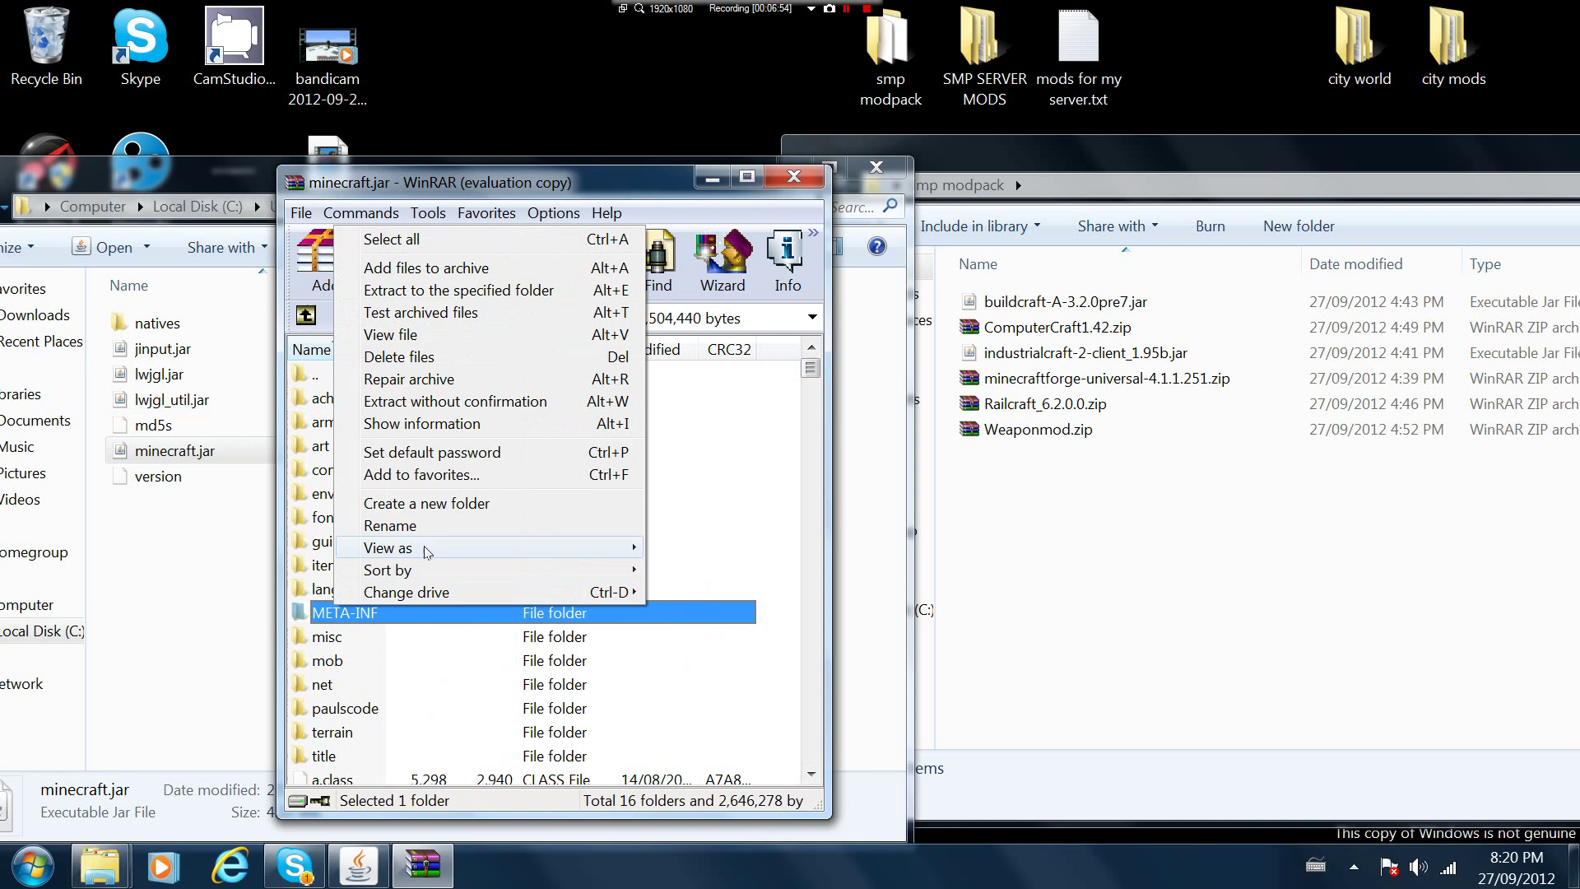
{"action": "left_click", "coordinate": [409, 354]}
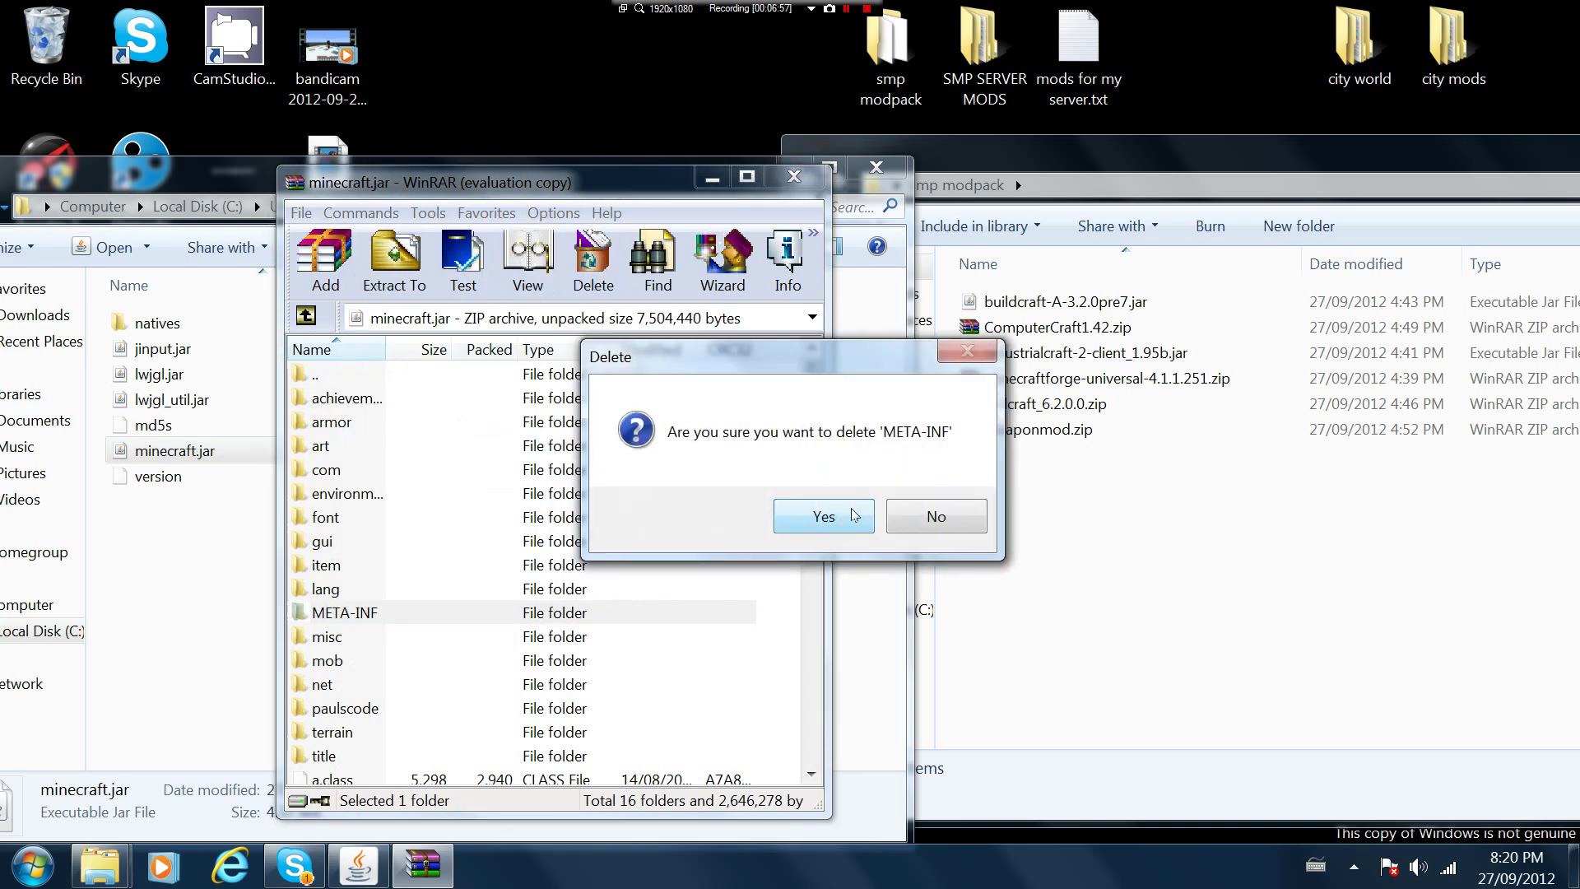
{"action": "left_click", "coordinate": [823, 516]}
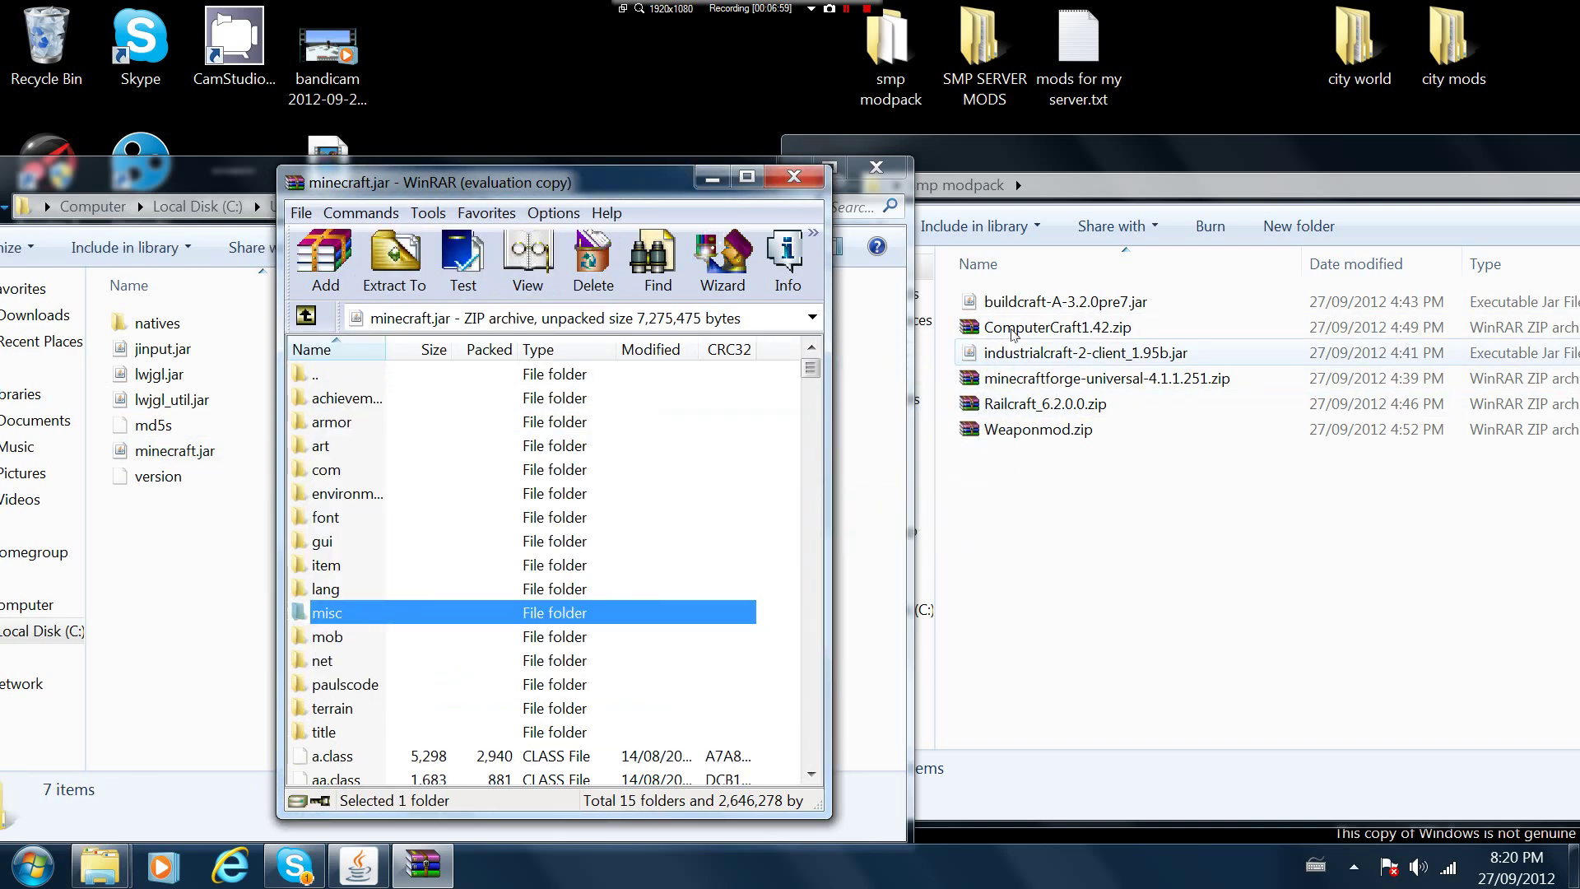
Open minecraftforge-universal-4.1.1.251.zip in WinRAR beside the minecraft.jar window
{"action": "left_click", "coordinate": [985, 378]}
{"action": "double_click", "coordinate": [985, 379]}
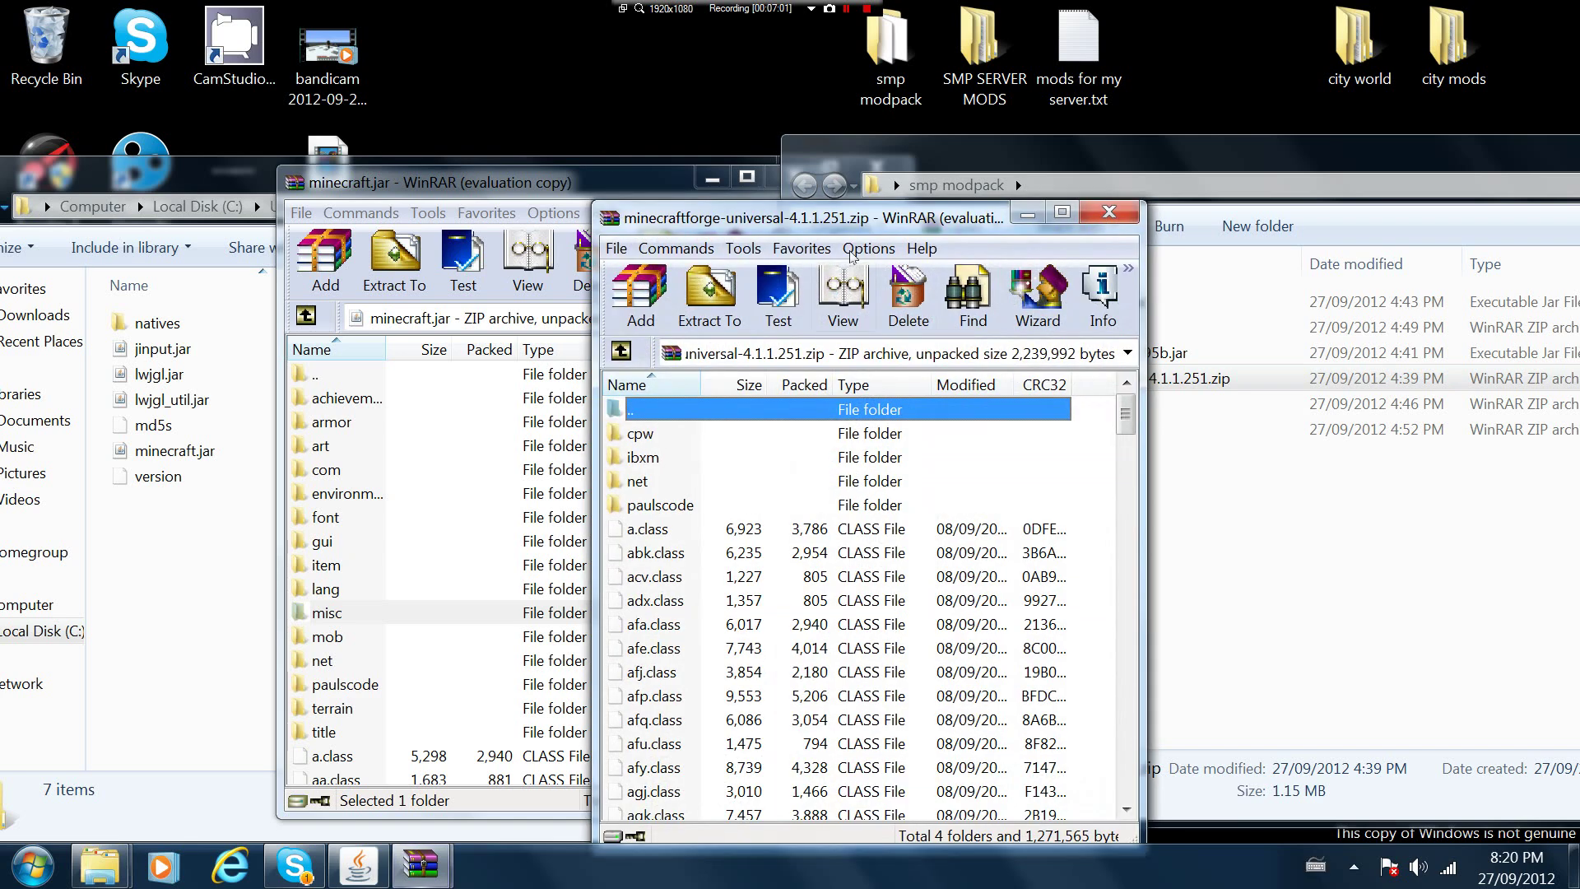
{"action": "left_click_drag", "start_coordinate": [848, 222], "coordinate": [1055, 207]}
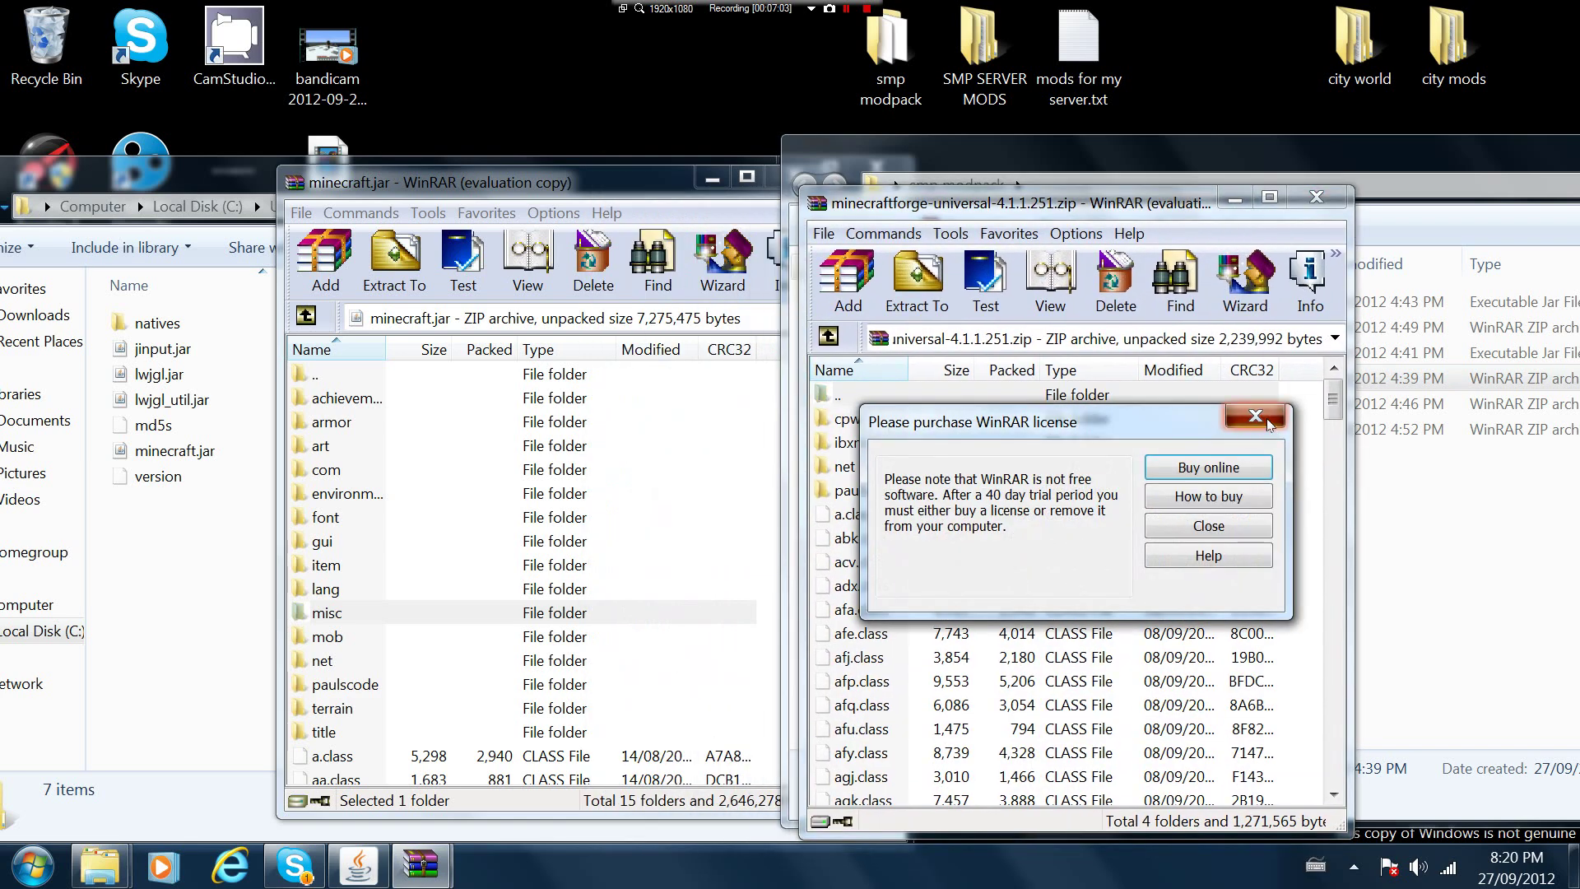
{"action": "left_click", "coordinate": [1255, 417]}
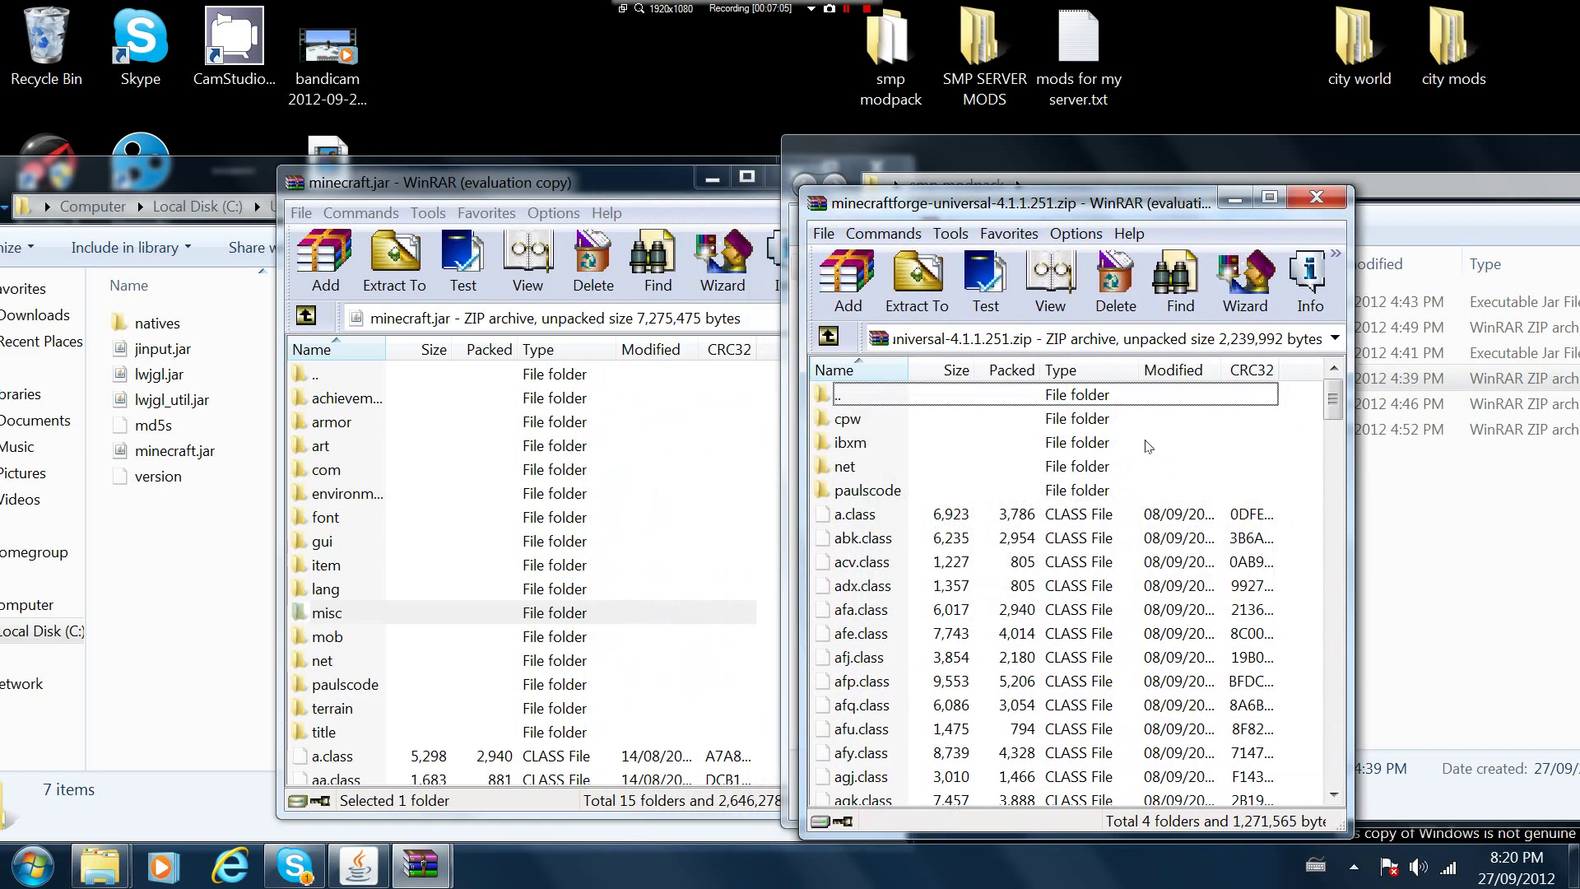
Copy every Forge item, including cpw and ibxm, into minecraft.jar and close the Forge archive
{"action": "left_click_drag", "start_coordinate": [1275, 421], "coordinate": [643, 463]}
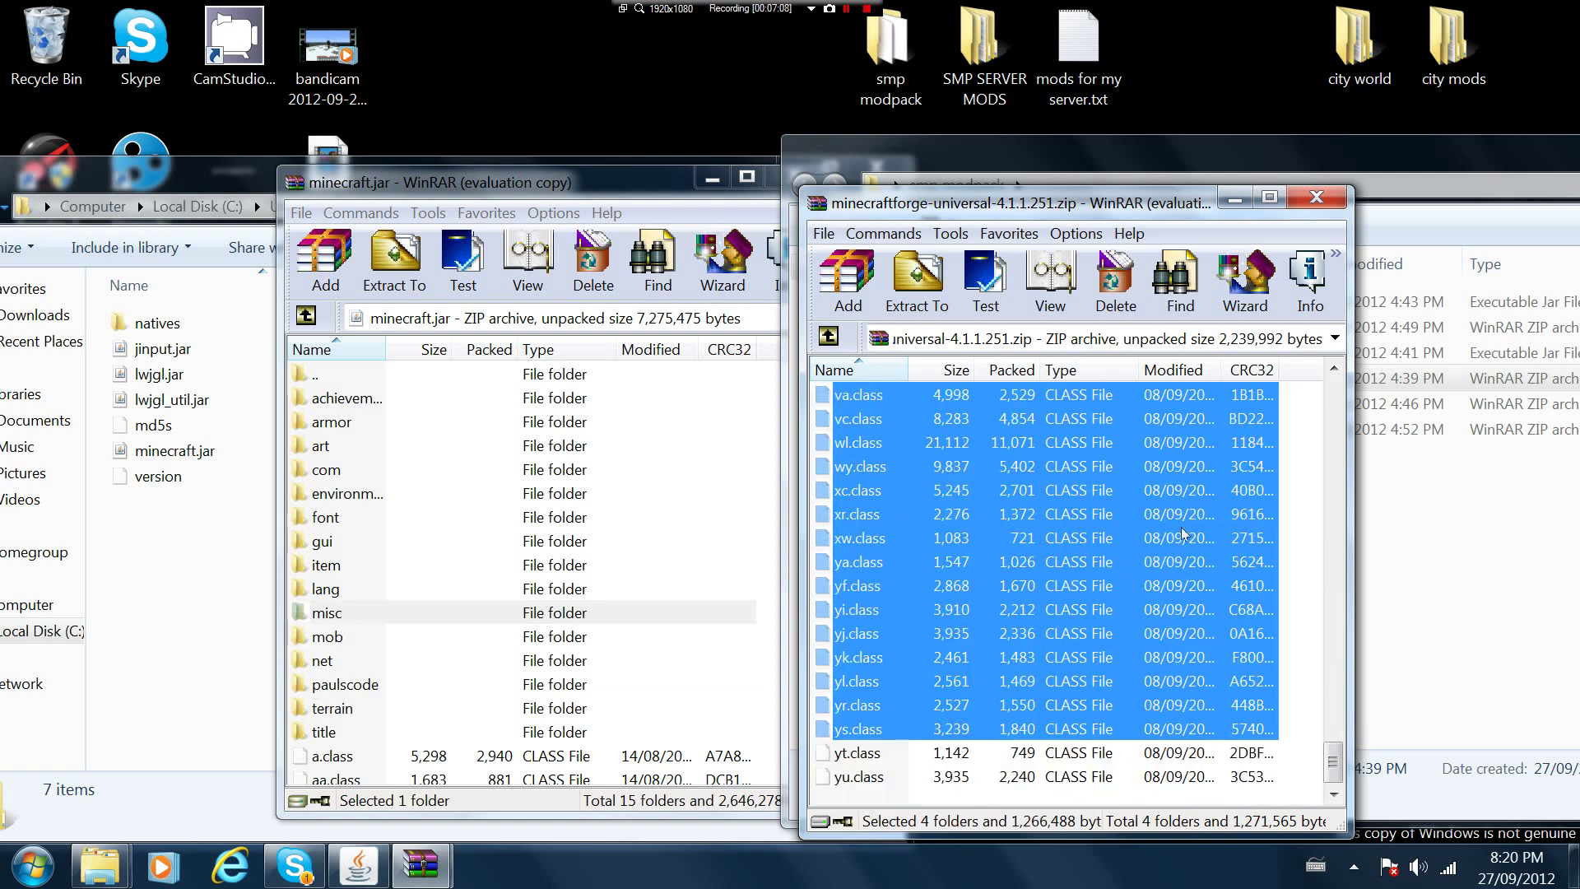
{"action": "left_click_drag", "start_coordinate": [1281, 746], "coordinate": [1049, 6]}
{"action": "left_click_drag", "start_coordinate": [934, 238], "coordinate": [851, 434]}
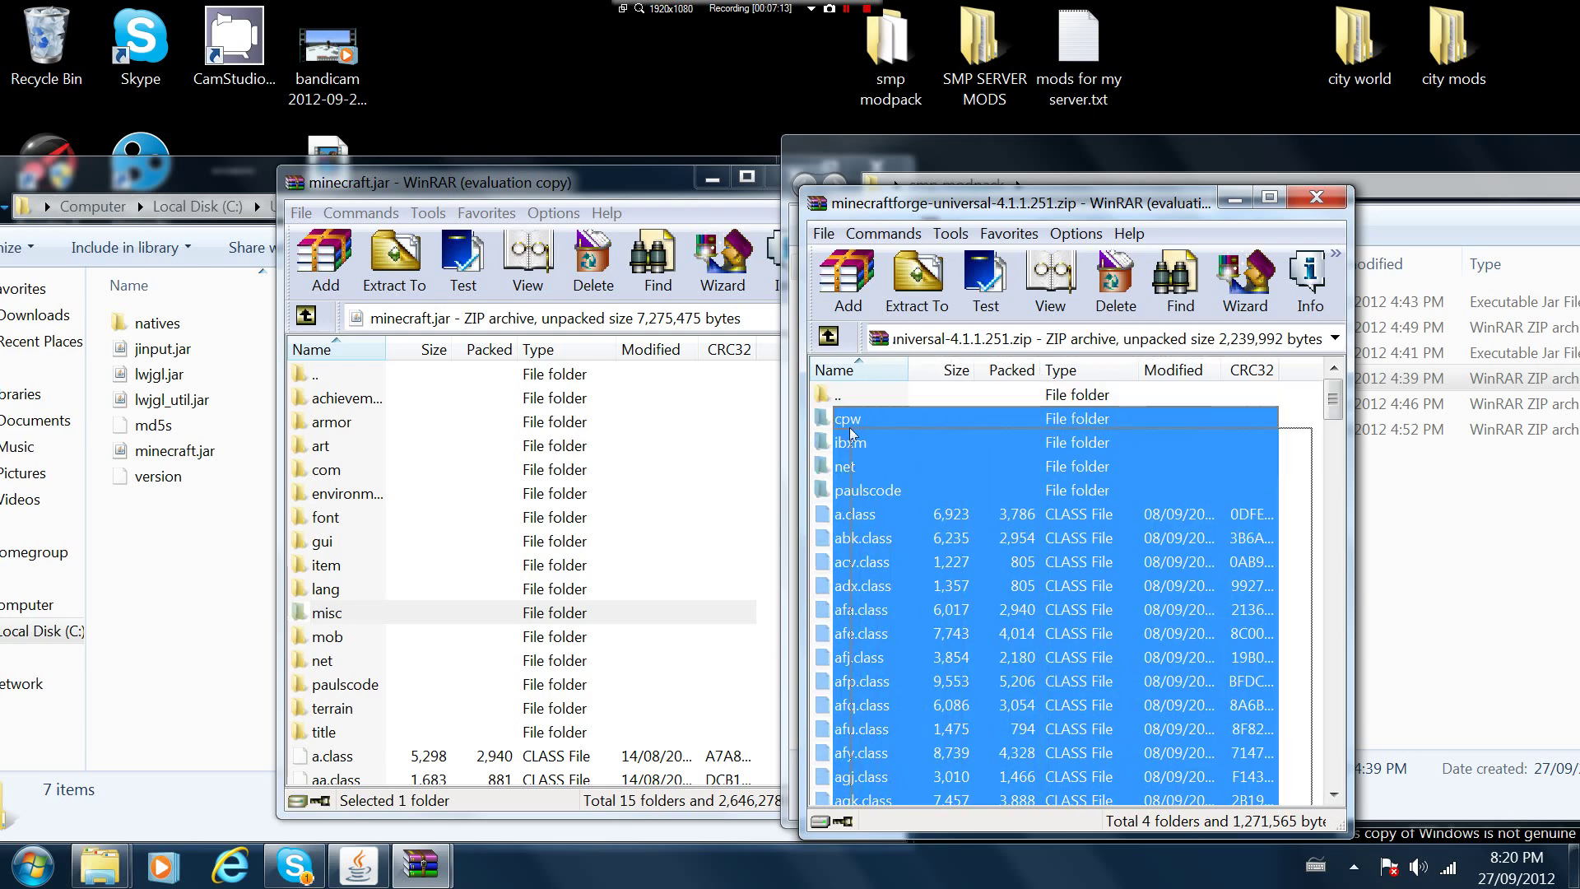
{"action": "left_click_drag", "start_coordinate": [755, 430], "coordinate": [756, 430]}
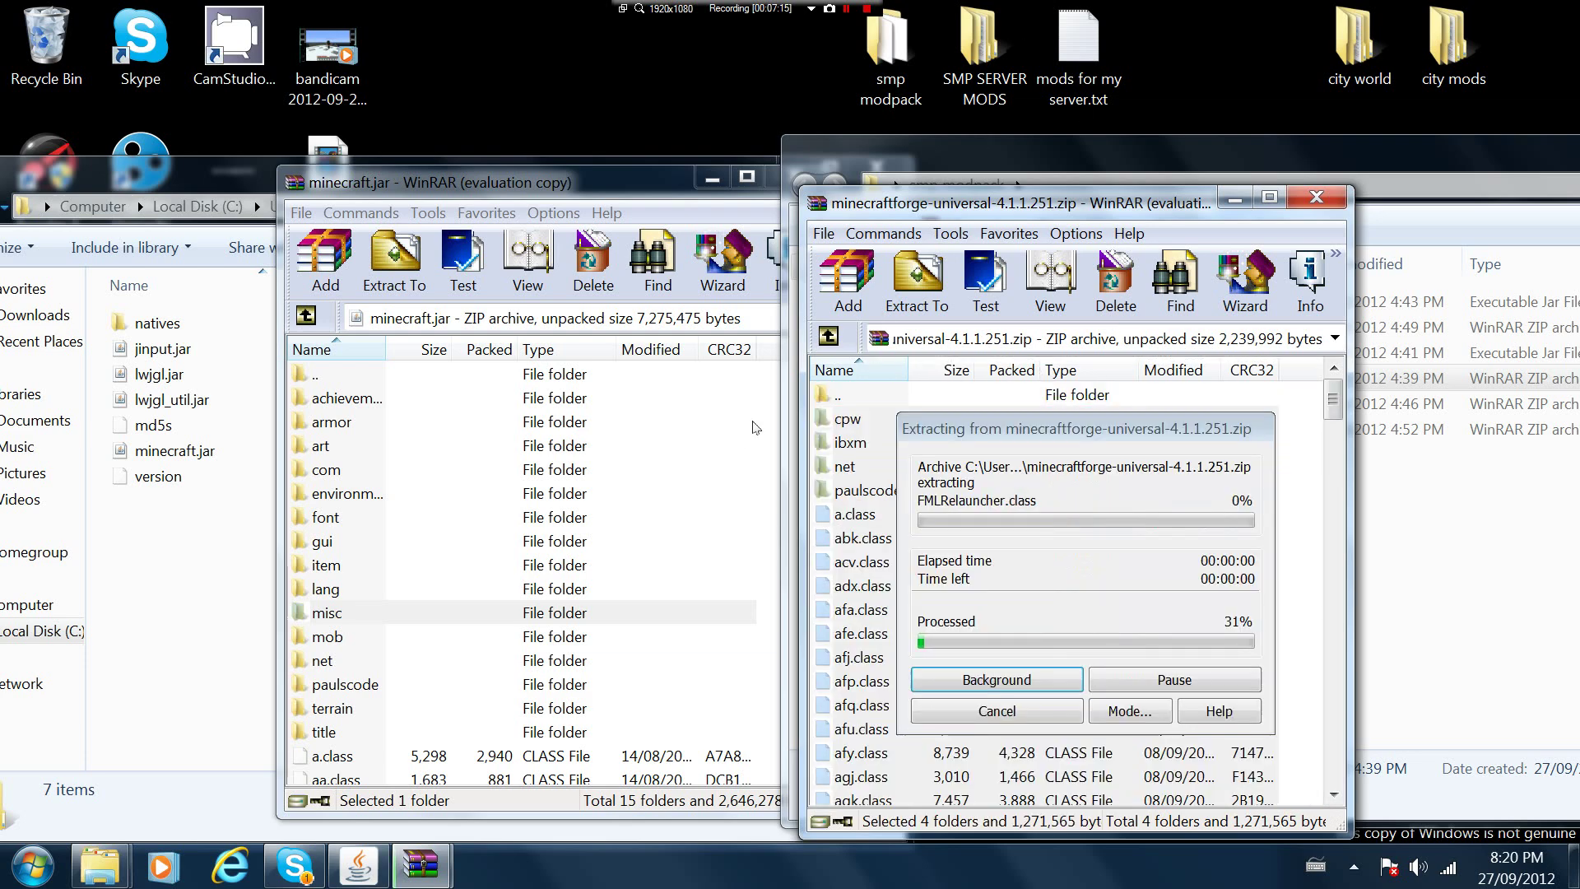
{"action": "left_click", "coordinate": [543, 704]}
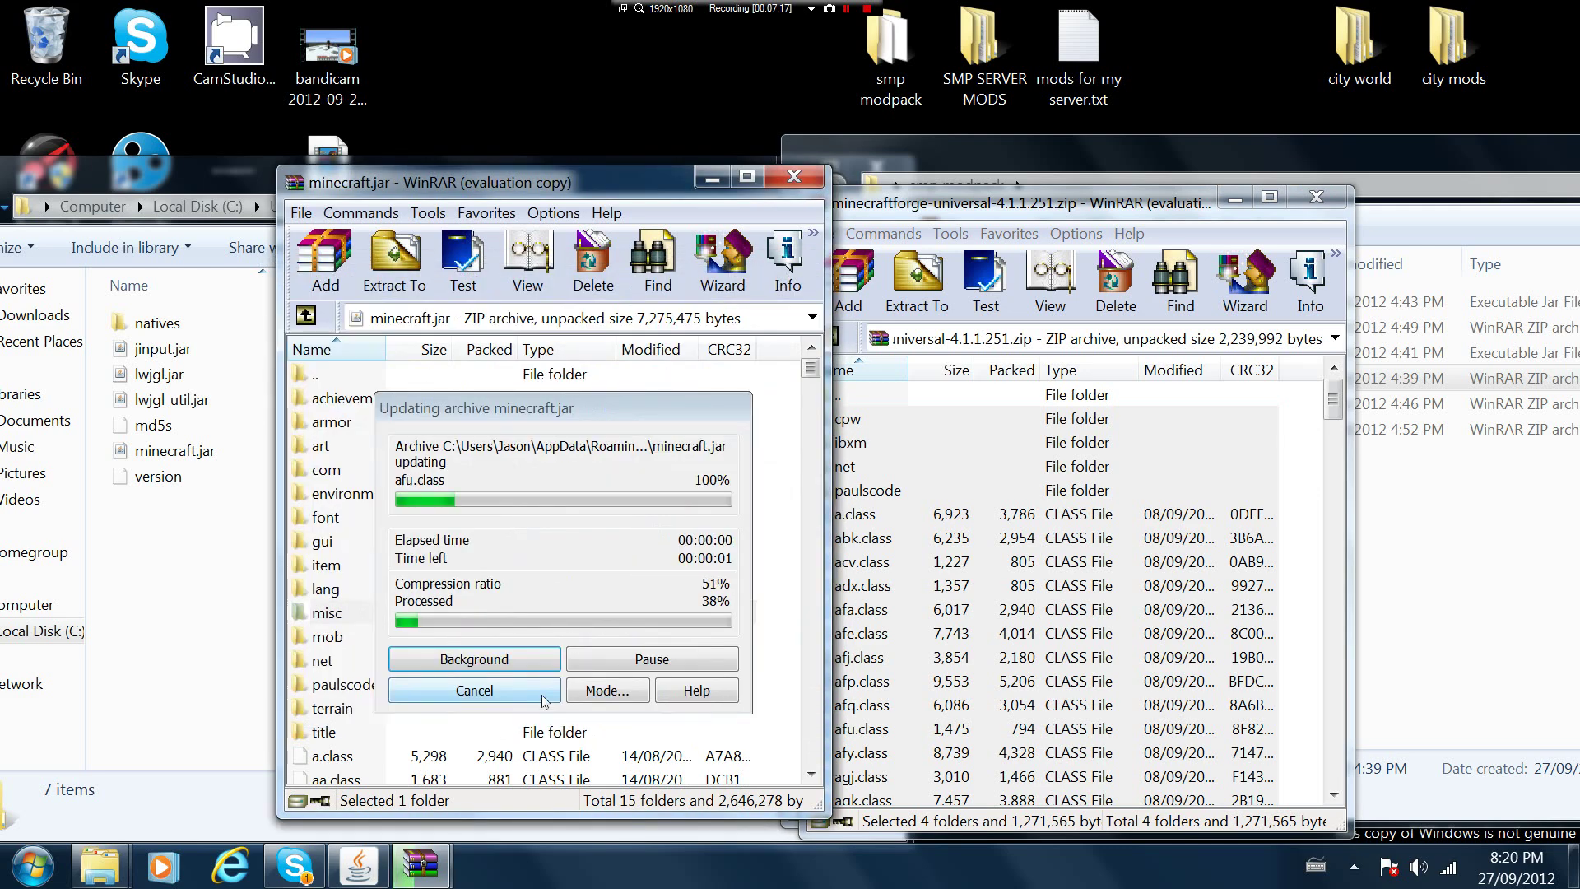
{"action": "left_click", "coordinate": [1317, 206]}
Add all Railcraft_6.2.0.0.zip contents into minecraft.jar, then close the Railcraft archive
{"action": "double_click", "coordinate": [1101, 403]}
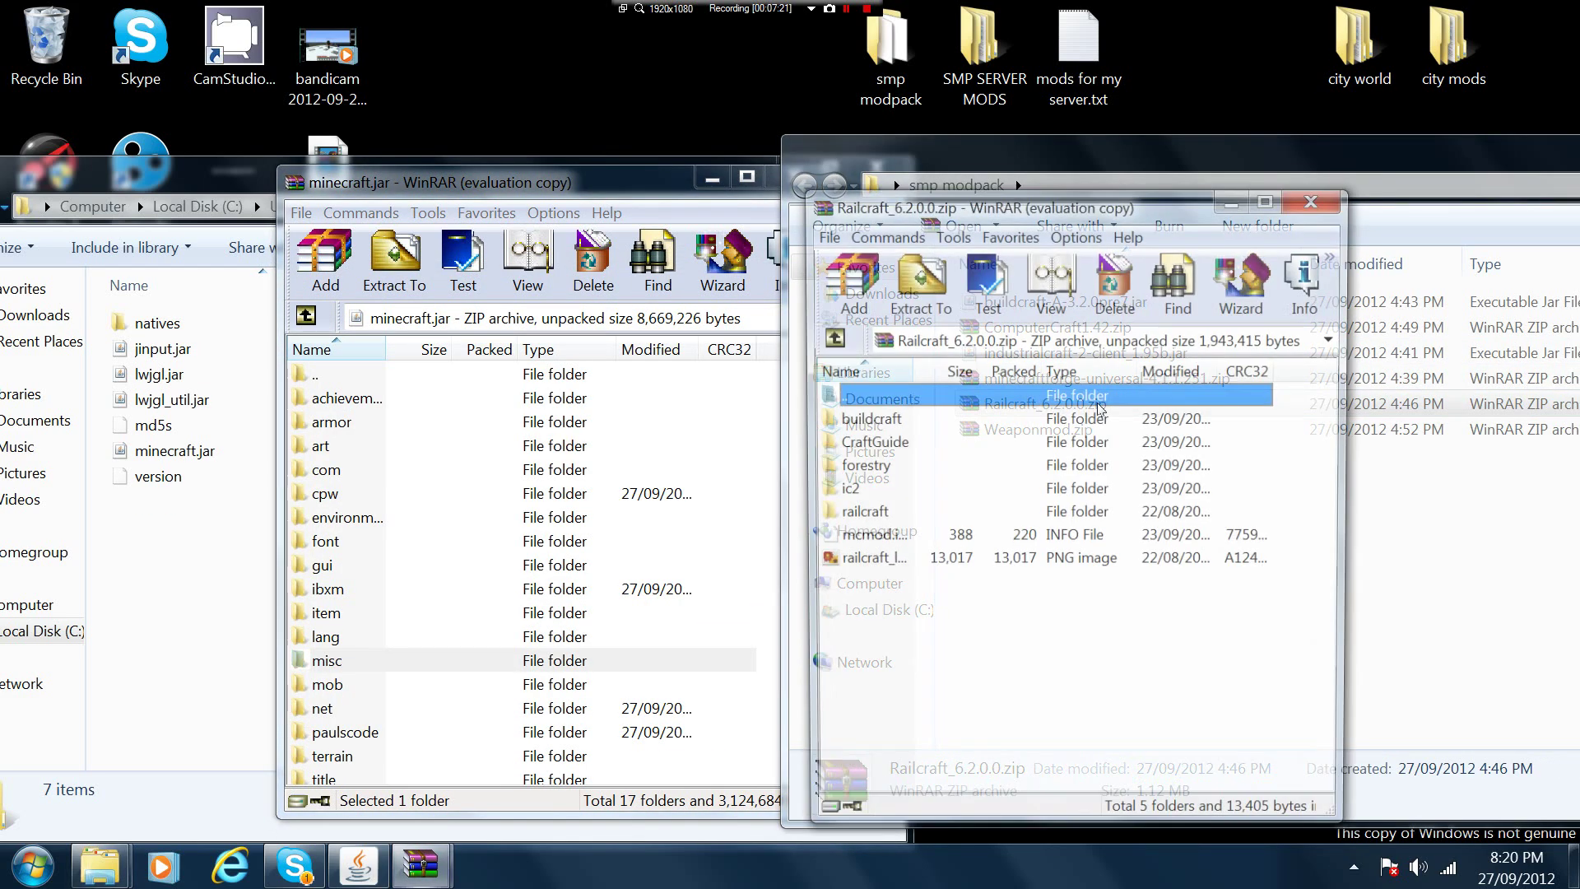
{"action": "left_click_drag", "start_coordinate": [1021, 650], "coordinate": [753, 505]}
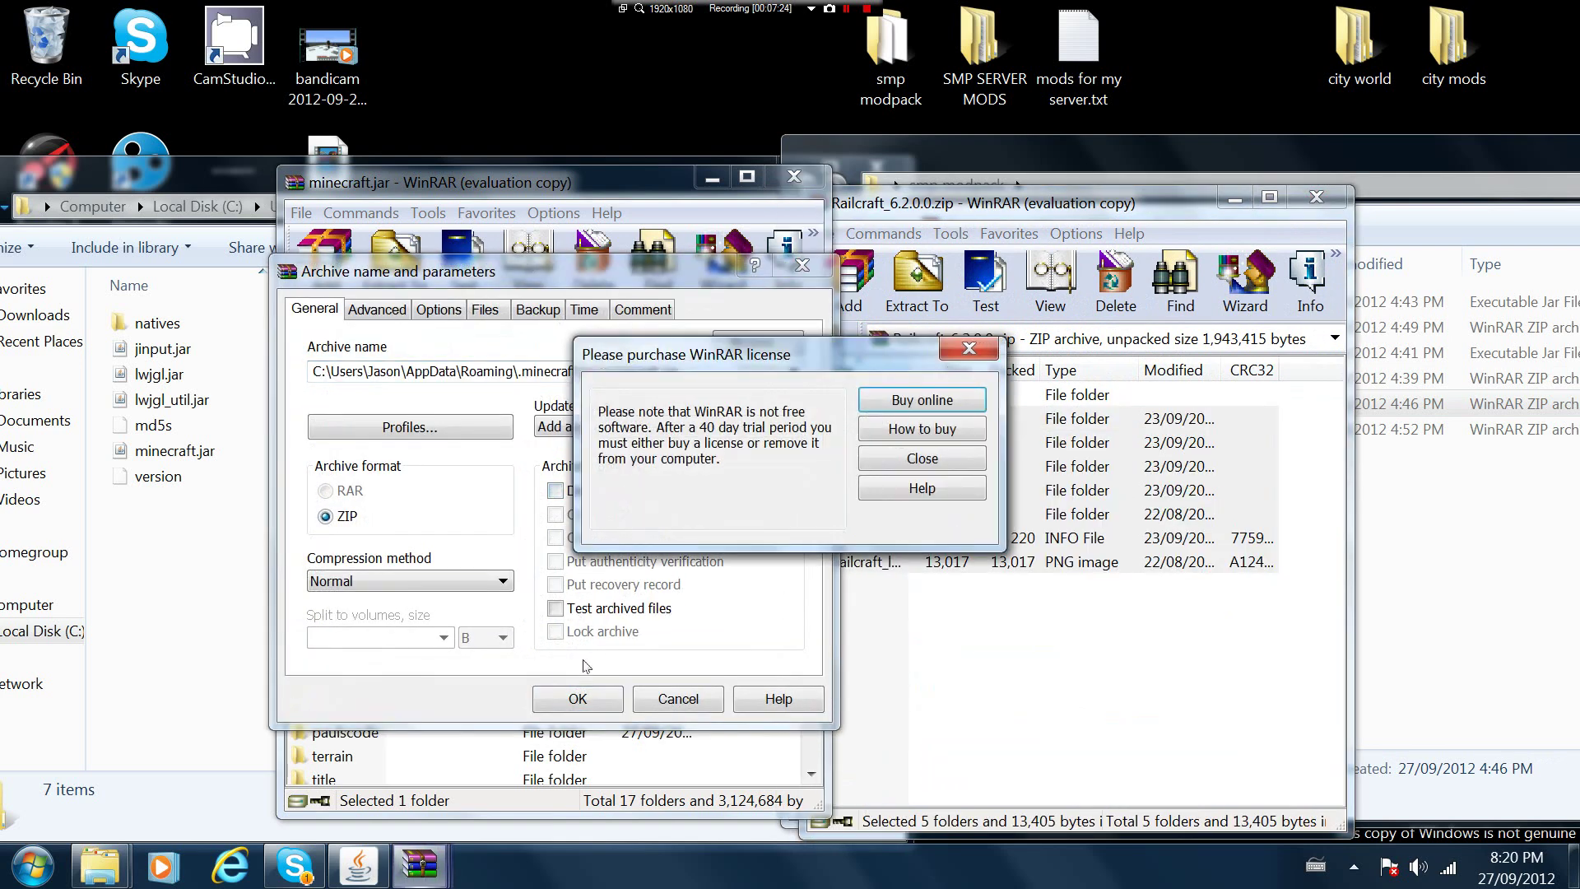
{"action": "left_click", "coordinate": [970, 348]}
{"action": "left_click", "coordinate": [577, 699]}
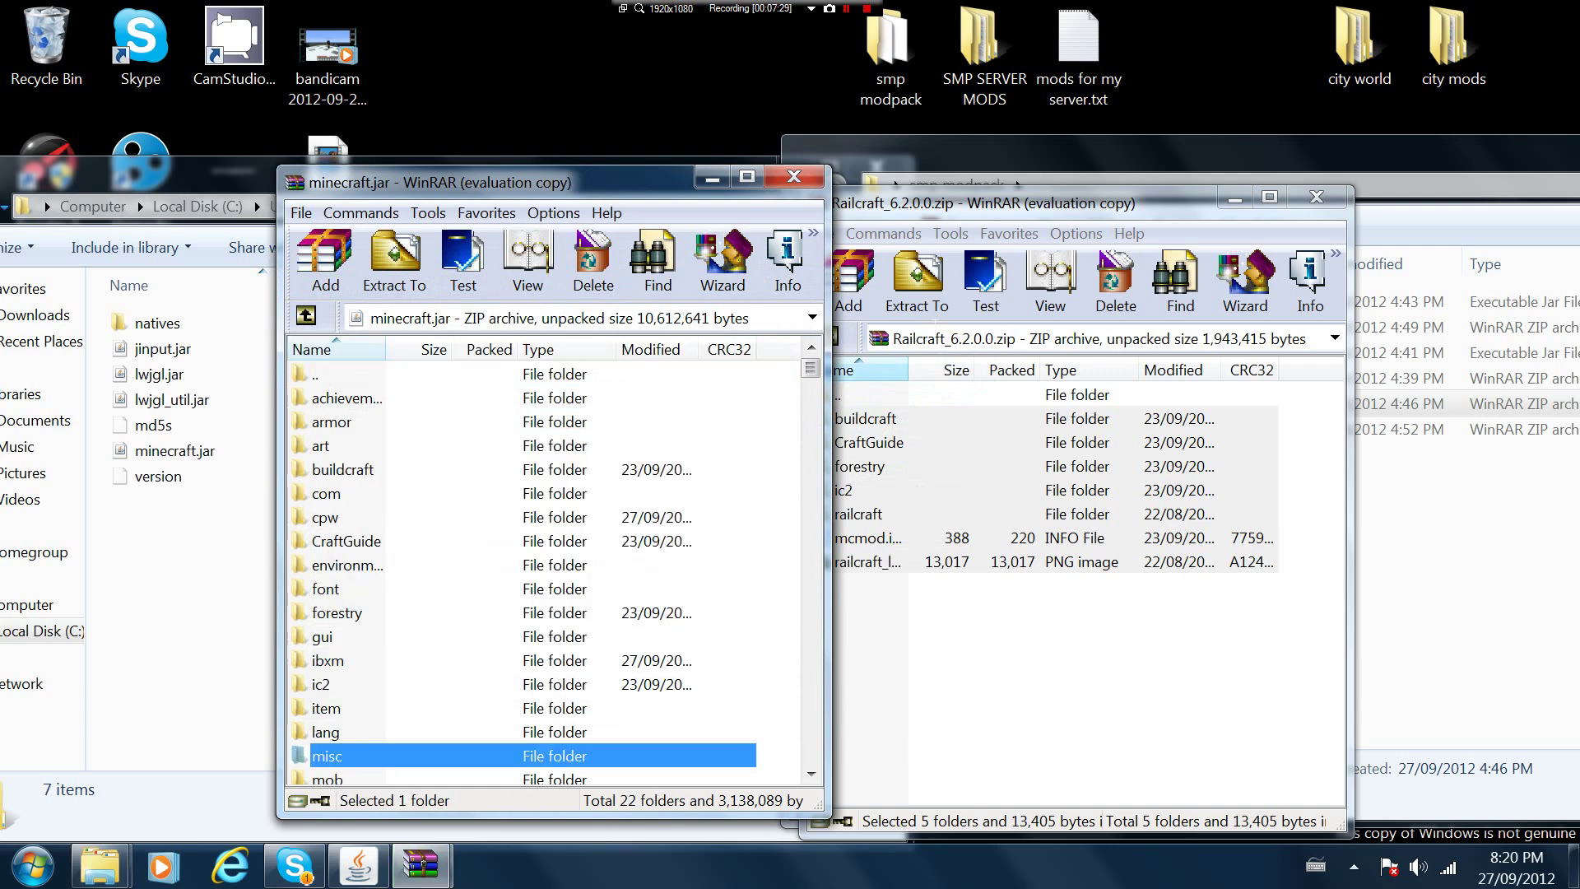
{"action": "left_click", "coordinate": [1305, 203]}
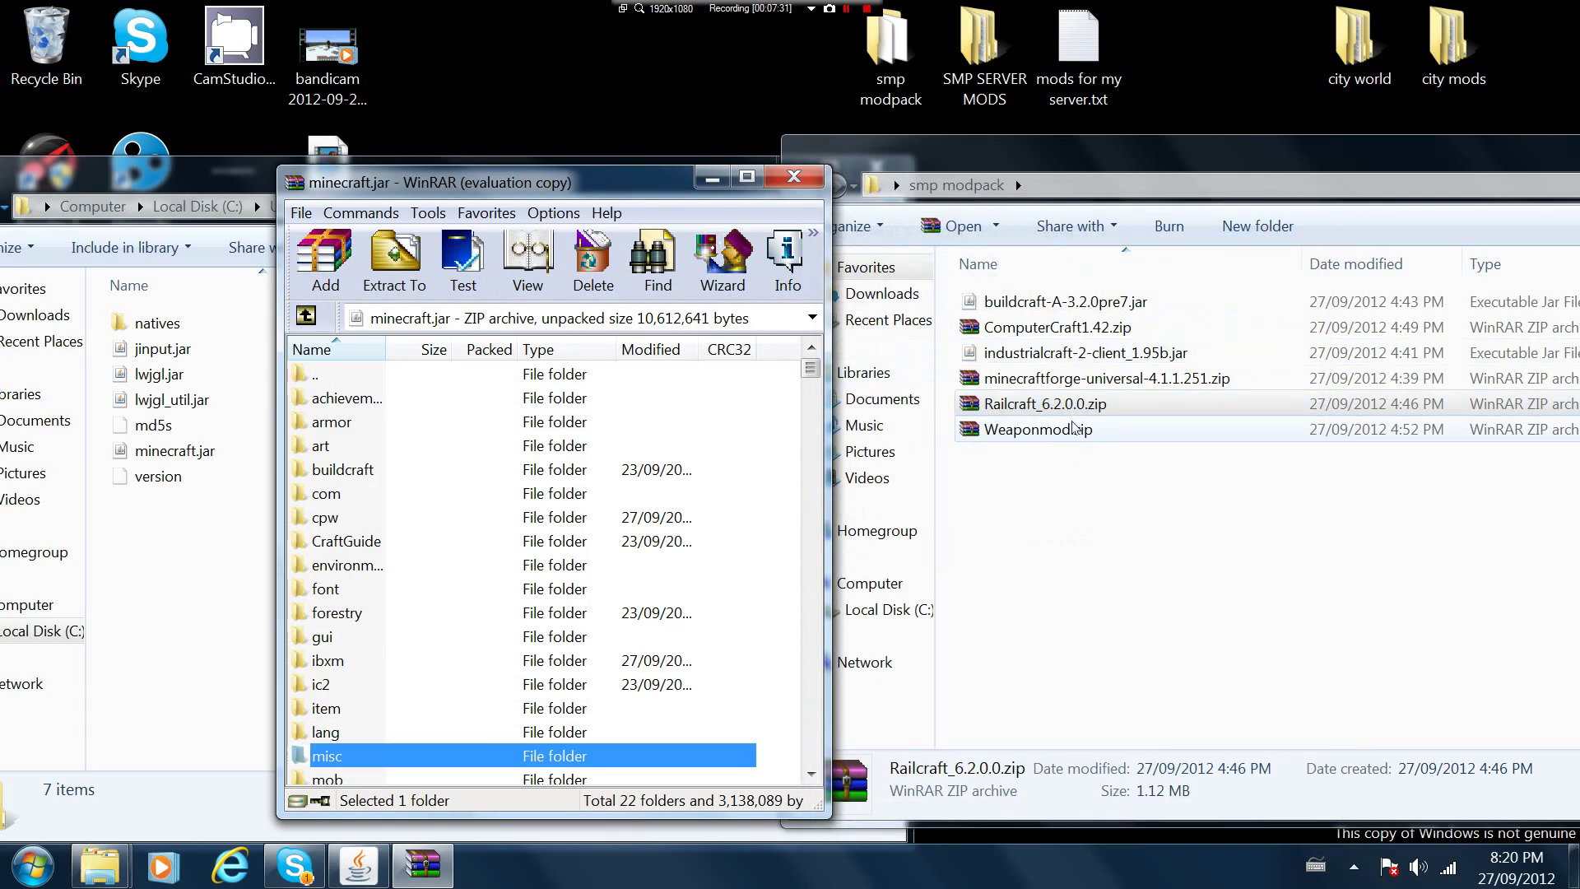
Add all ComputerCraft1.42.zip contents into minecraft.jar
{"action": "left_click", "coordinate": [1062, 329]}
{"action": "double_click", "coordinate": [1061, 330]}
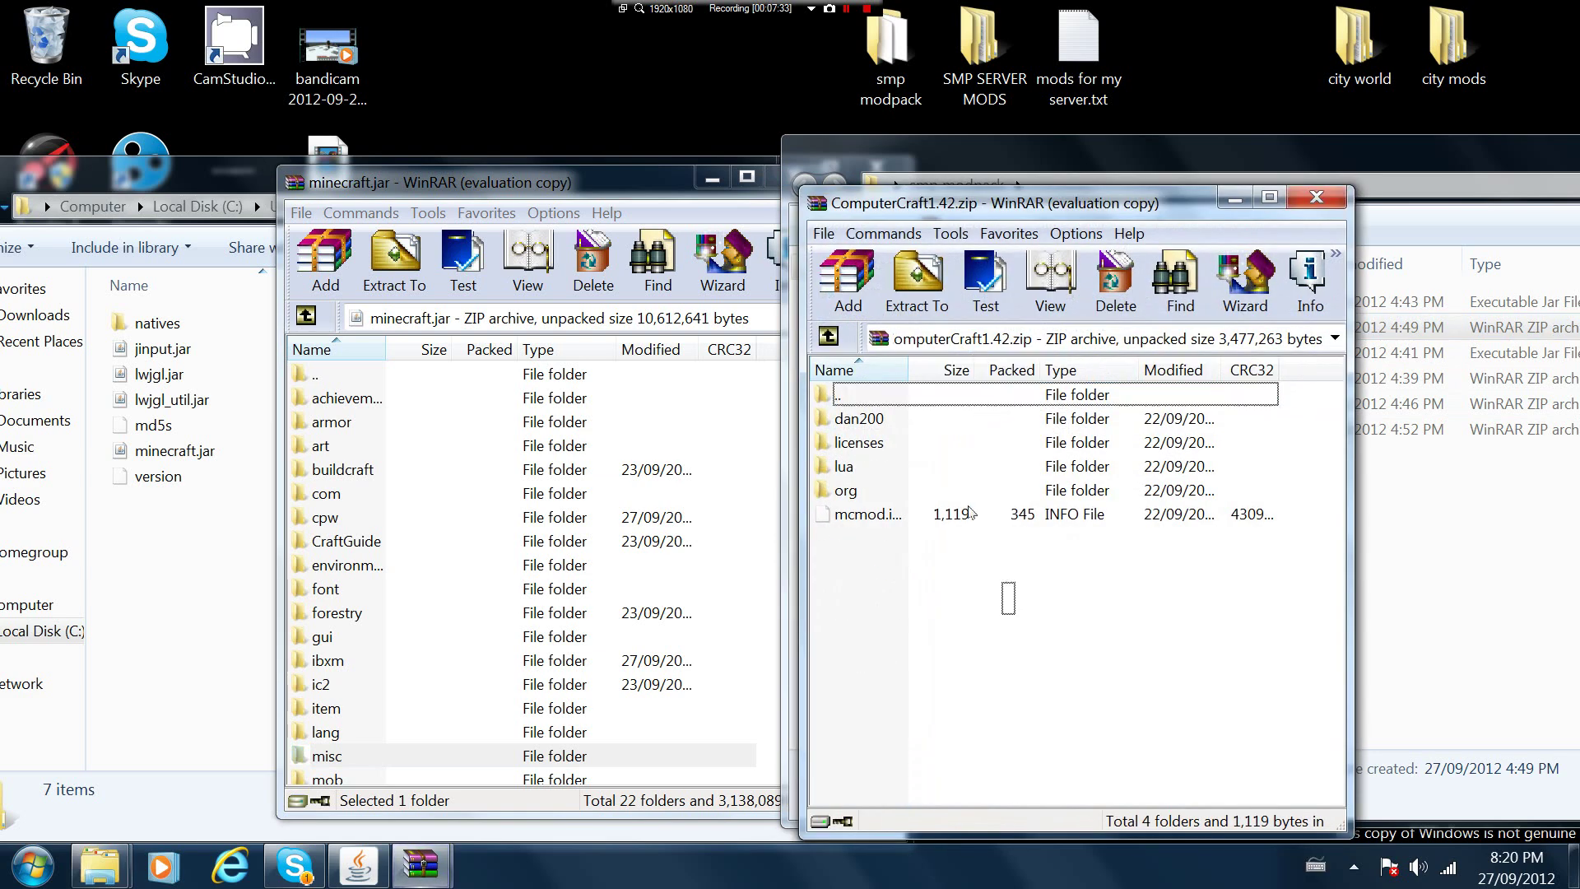
{"action": "left_click_drag", "start_coordinate": [1017, 614], "coordinate": [736, 500]}
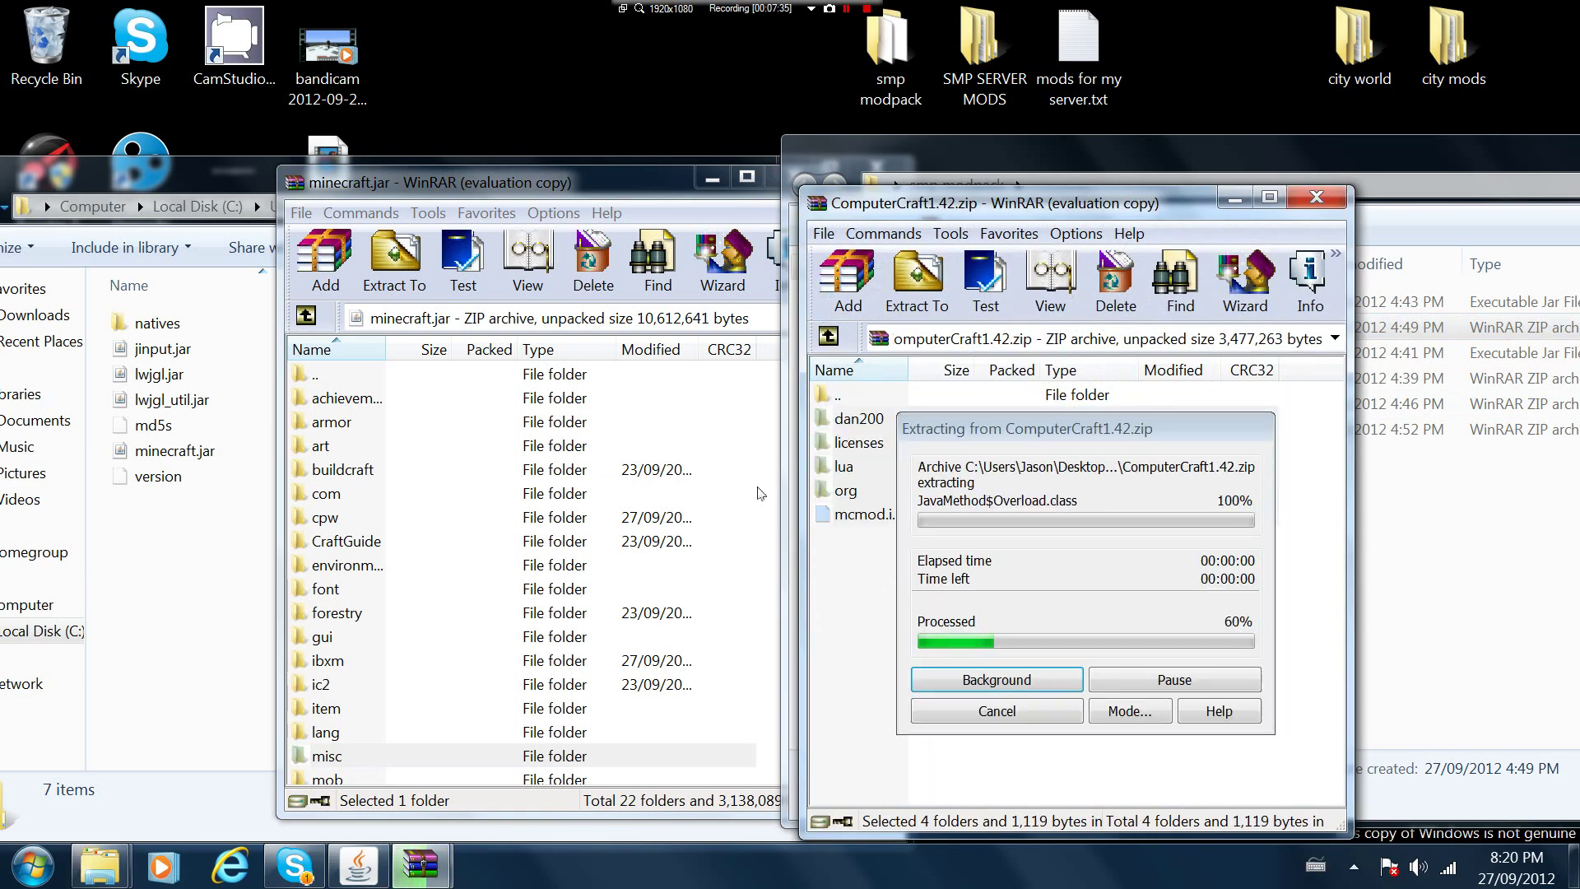
{"action": "left_click", "coordinate": [613, 697]}
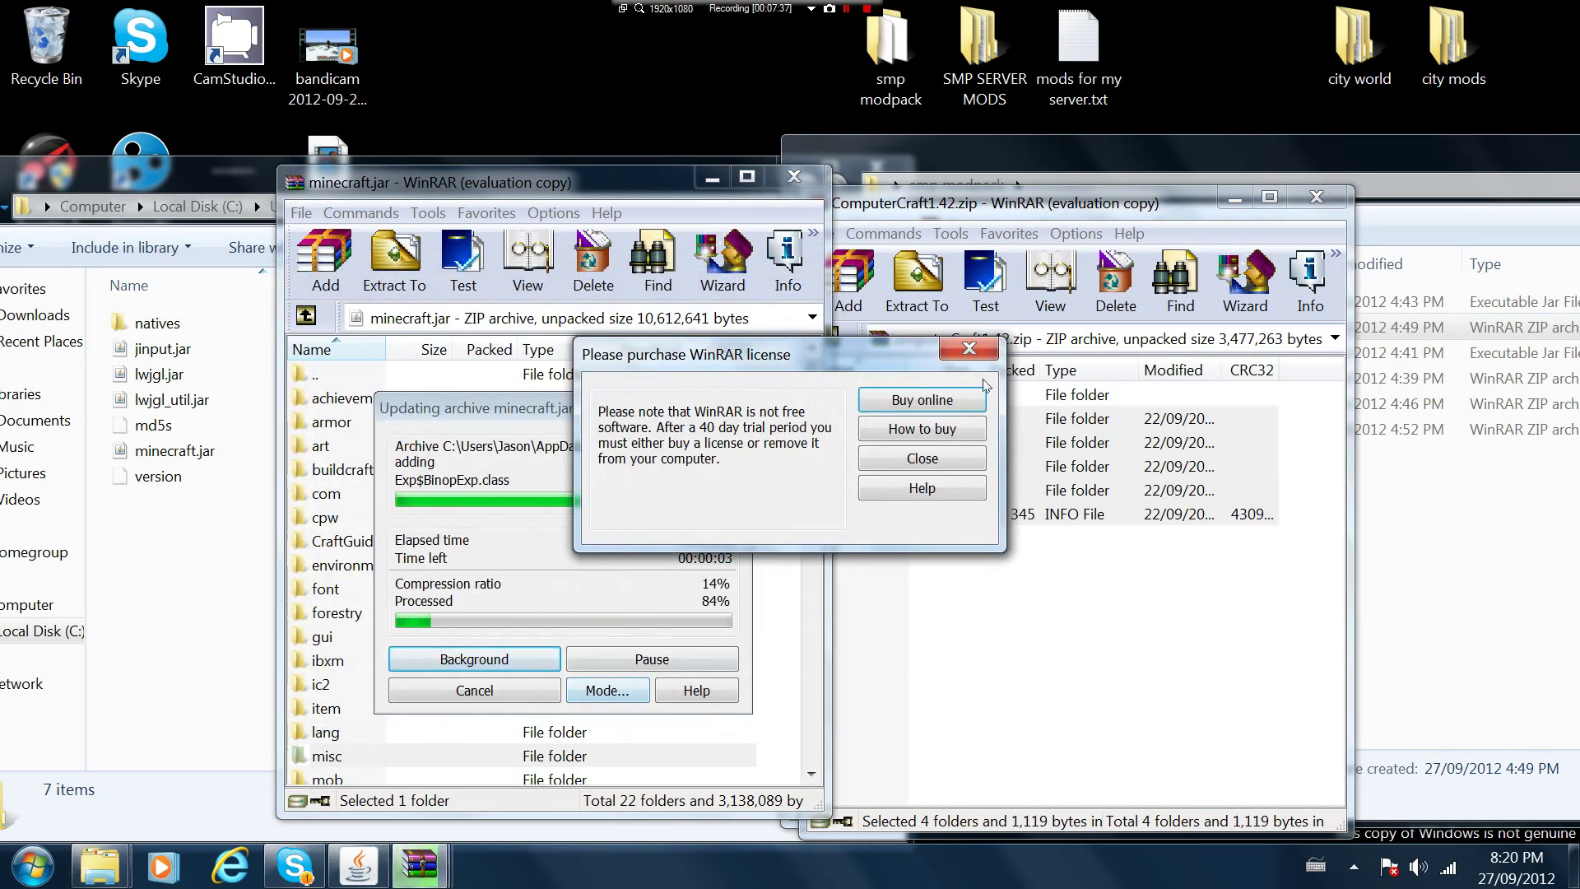
Close the ComputerCraft archive and move from minecraft.jar up through .minecraft to Roaming
{"action": "left_click", "coordinate": [968, 349]}
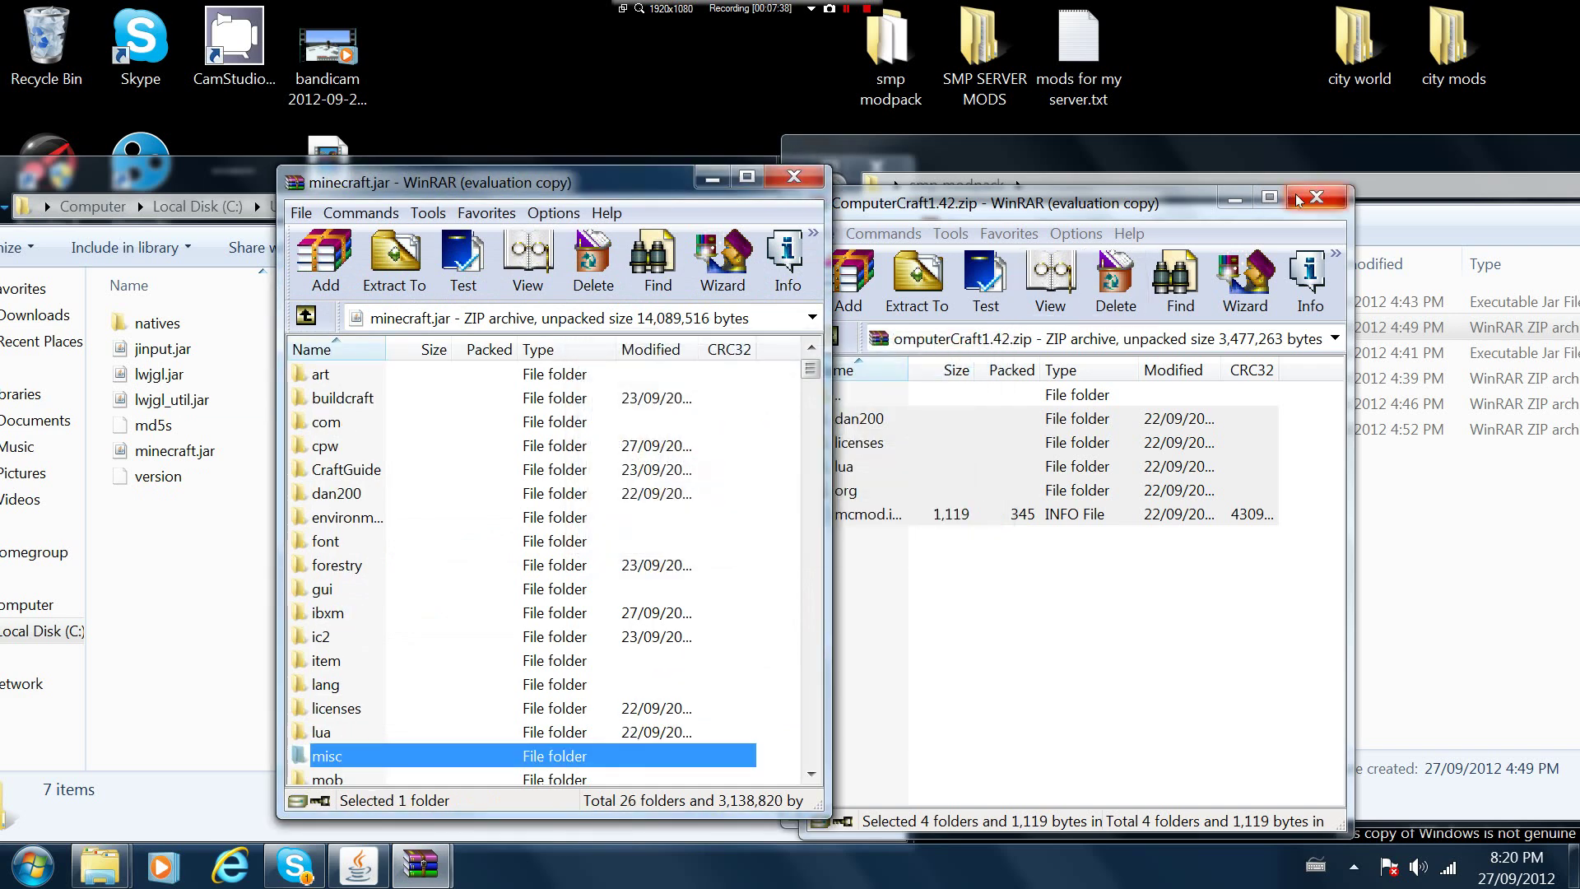
{"action": "left_click", "coordinate": [1314, 197]}
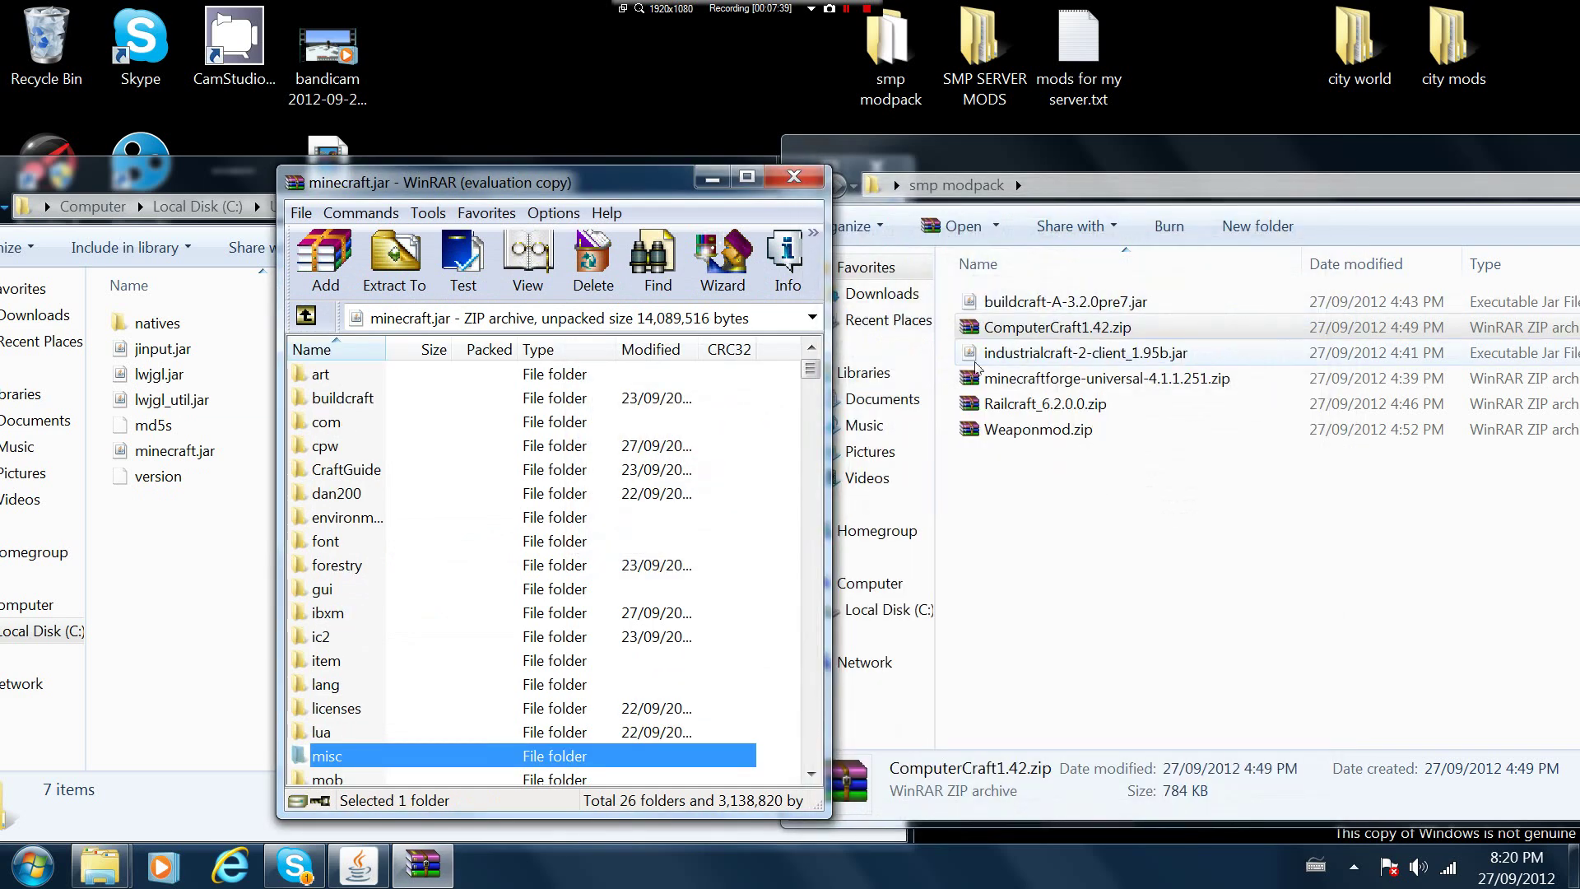
{"action": "left_click", "coordinate": [306, 315]}
{"action": "left_click", "coordinate": [307, 315]}
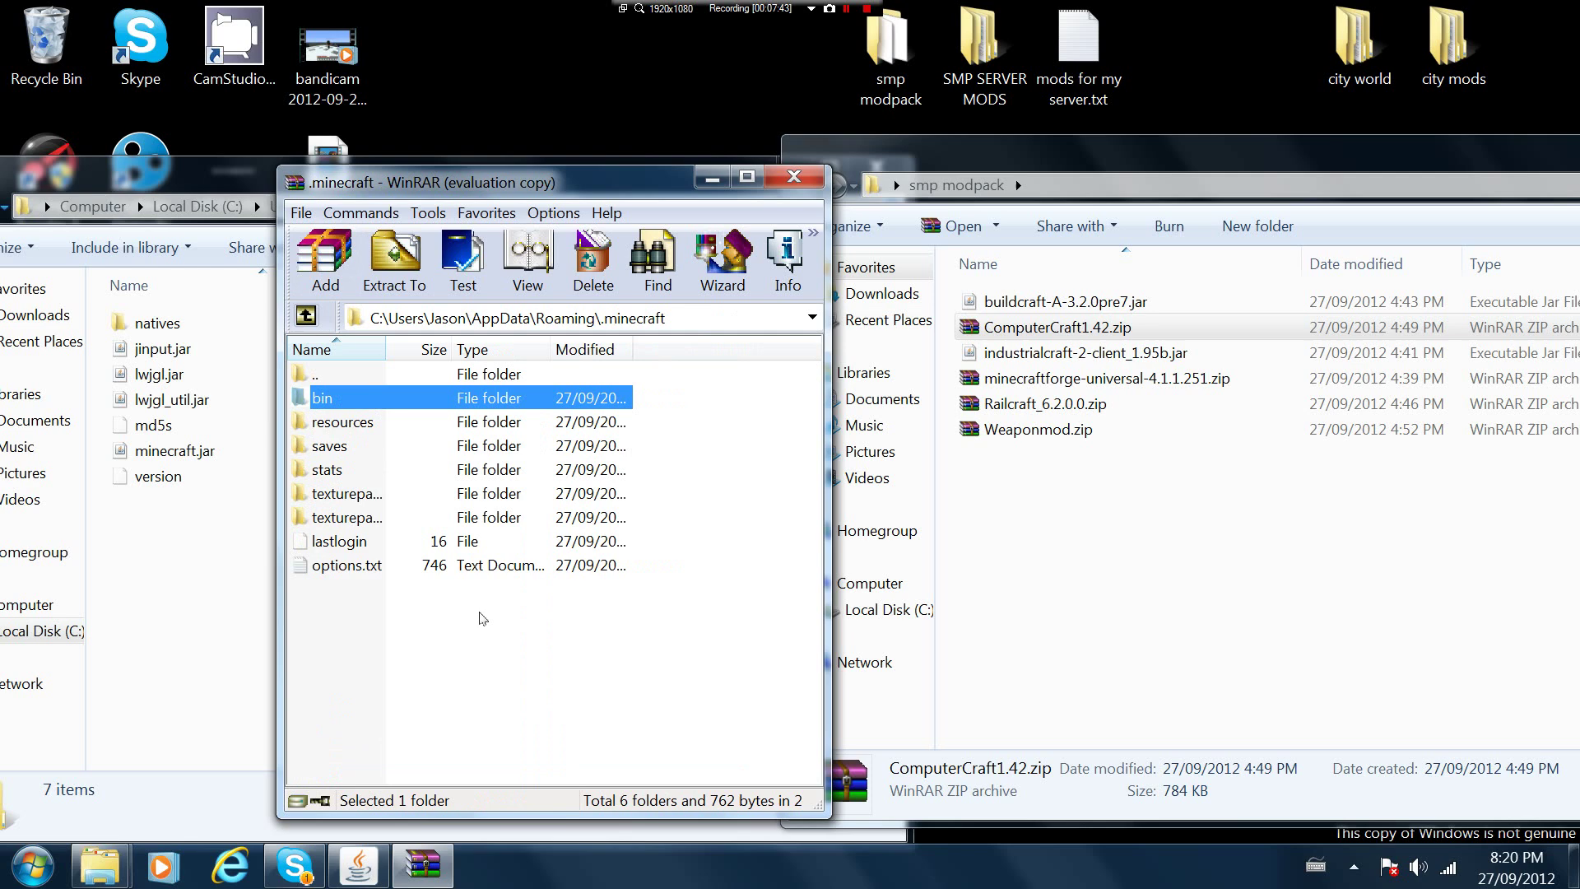
{"action": "right_click", "coordinate": [452, 659]}
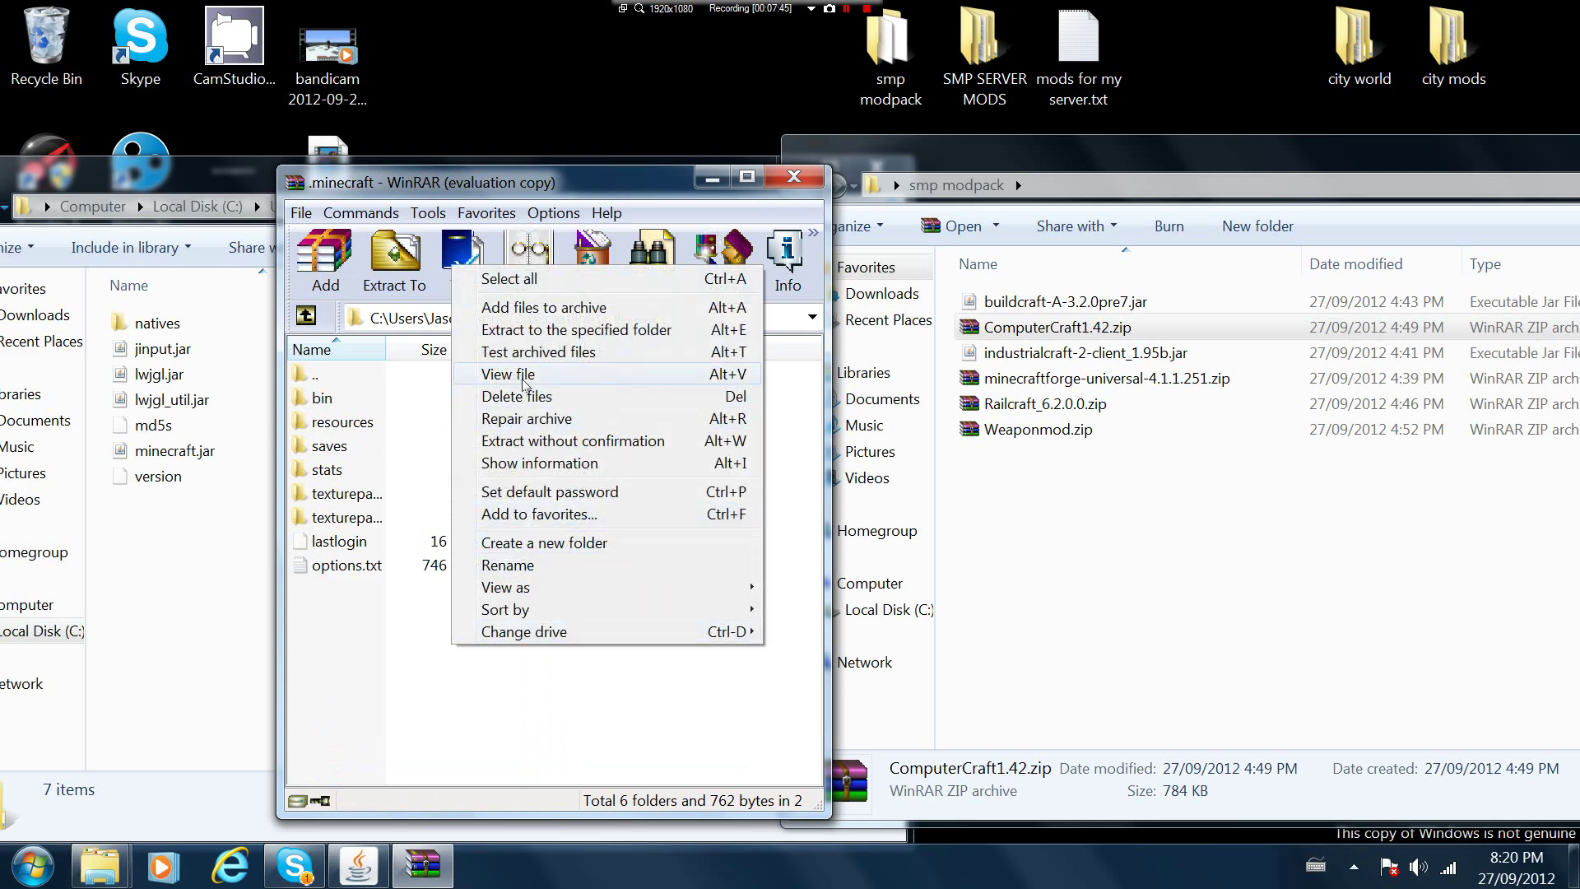
{"action": "right_click", "coordinate": [333, 601]}
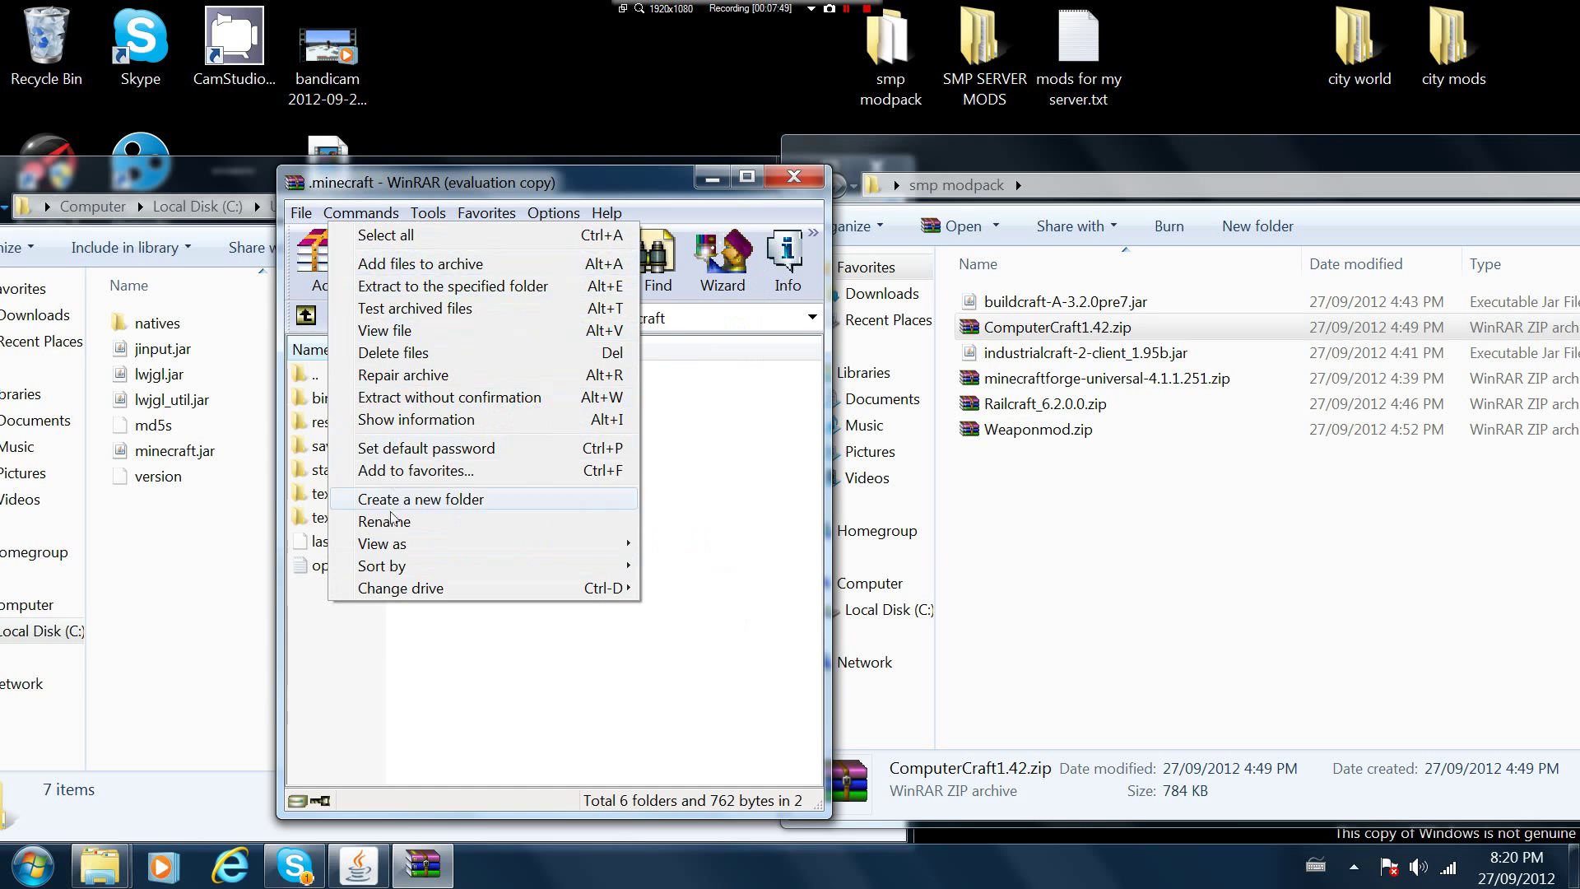
{"action": "left_click", "coordinate": [461, 65]}
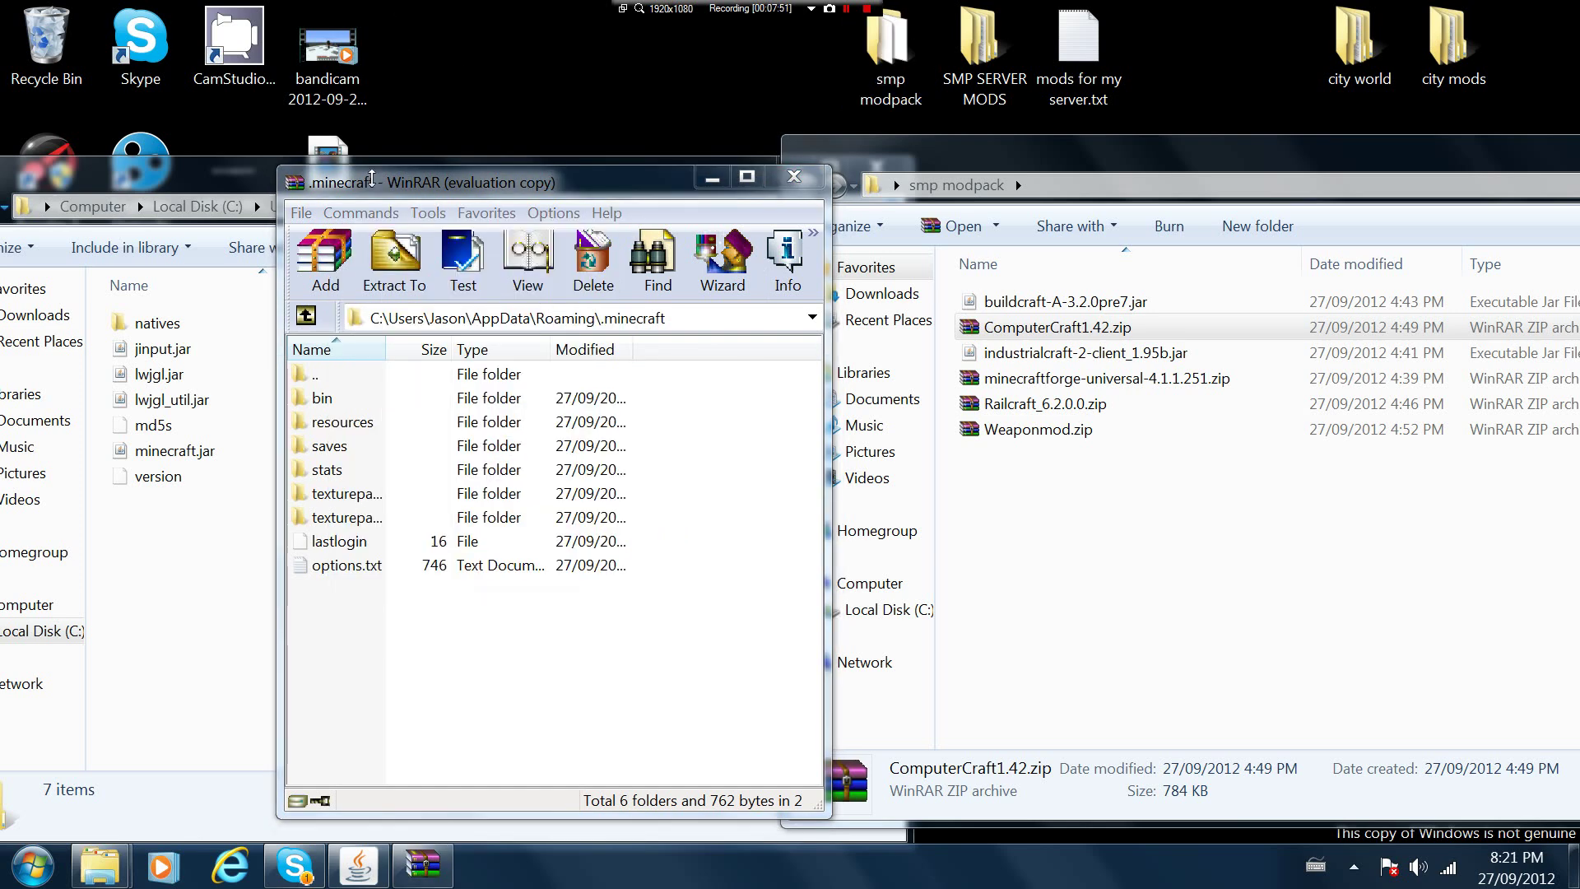
{"action": "left_click", "coordinate": [307, 315]}
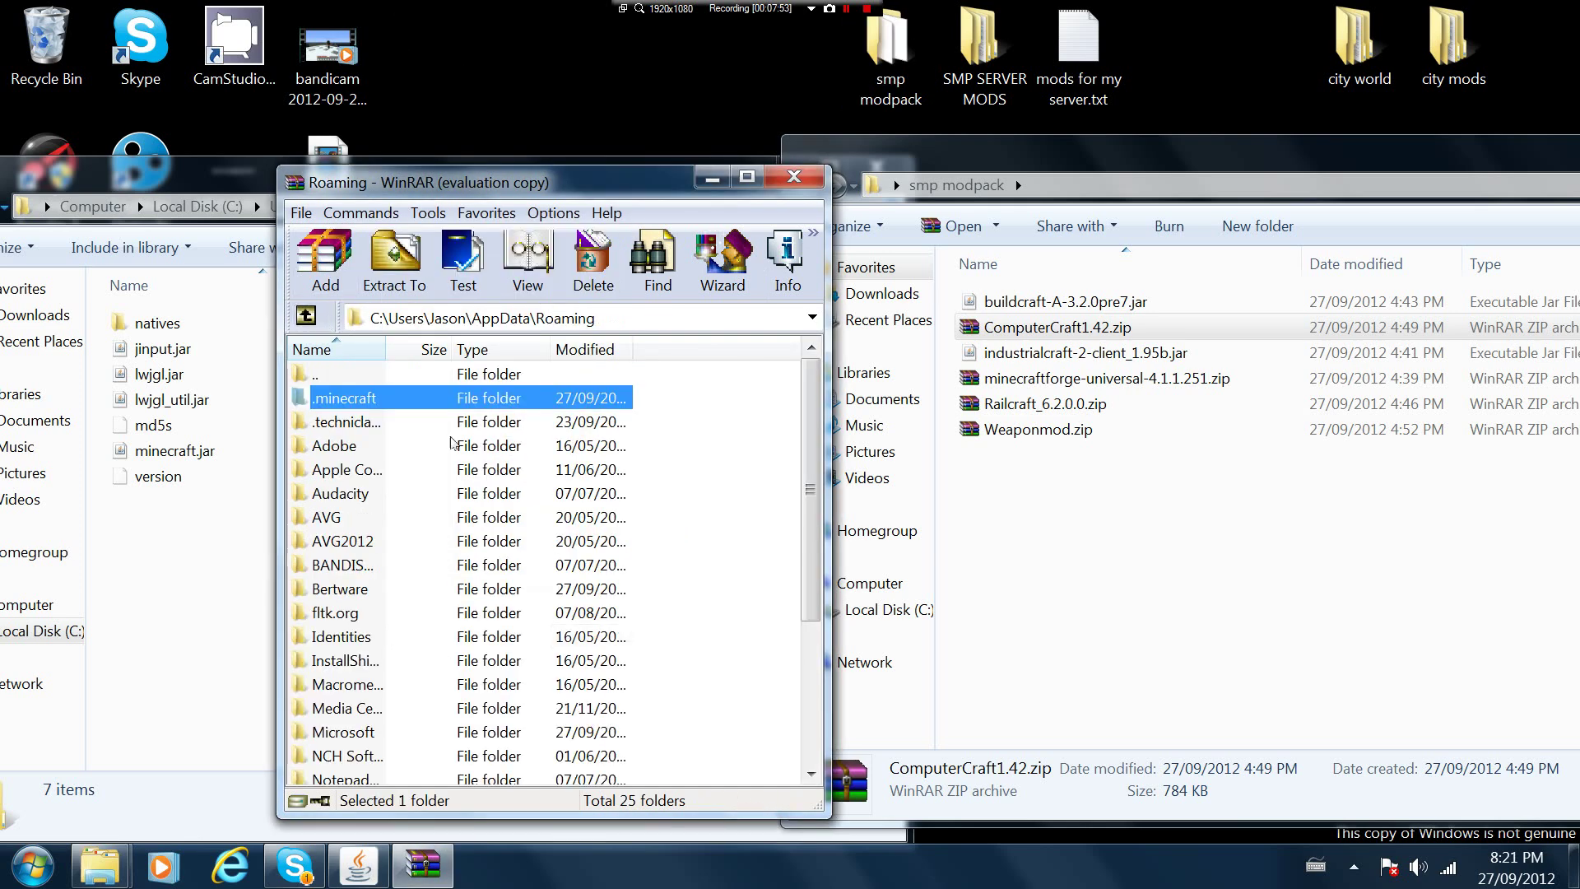
Create a New folder on the desktop and drop it into .minecraft
{"action": "right_click", "coordinate": [603, 92]}
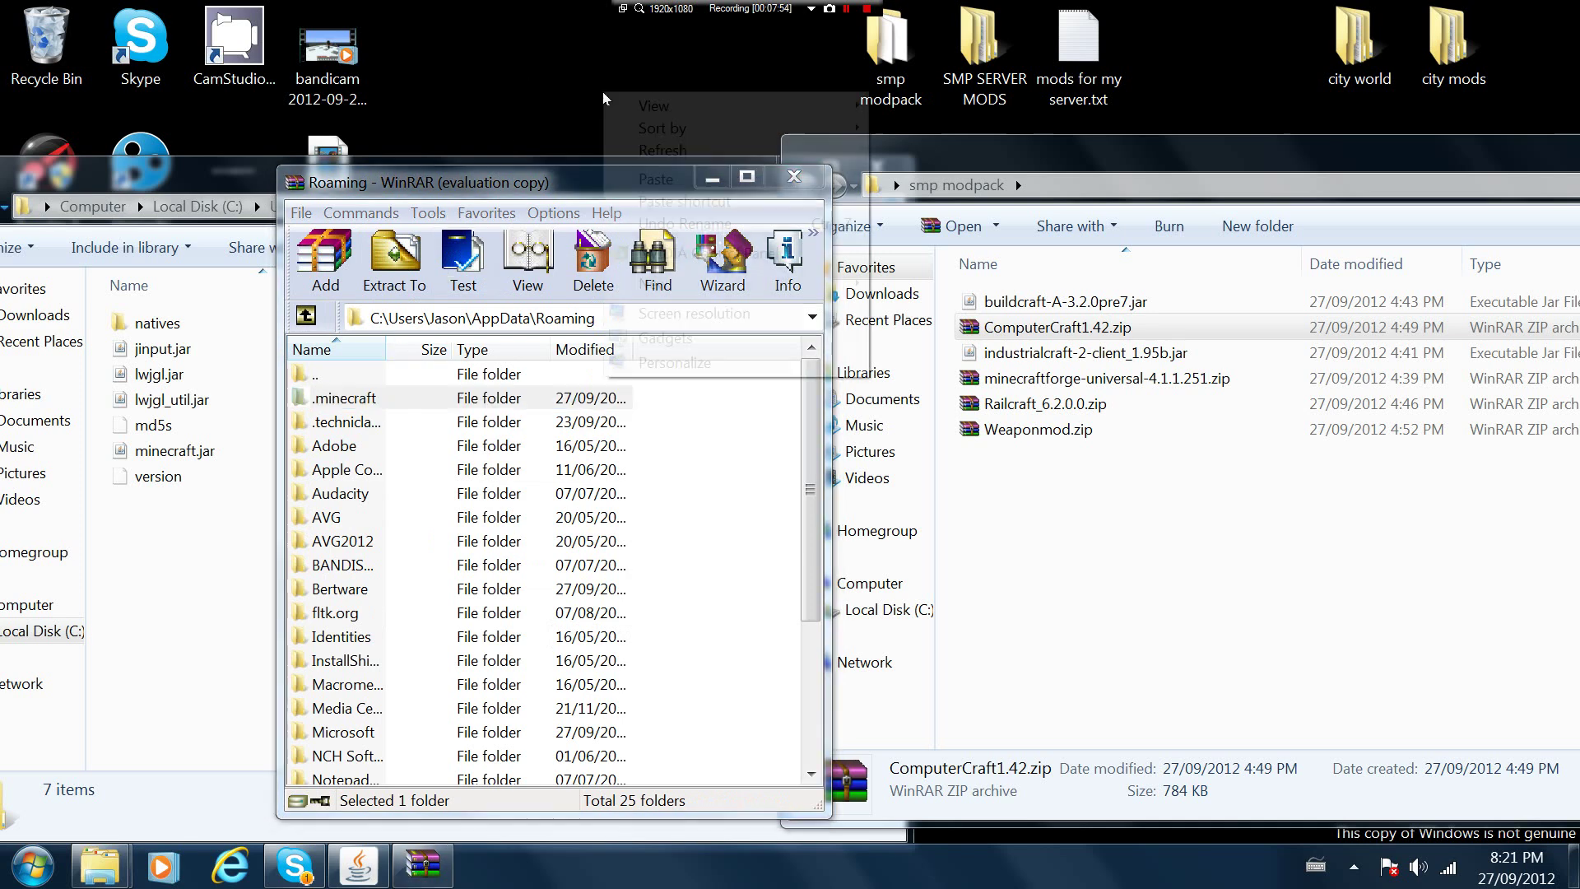
{"action": "mouse_move", "coordinate": [703, 282]}
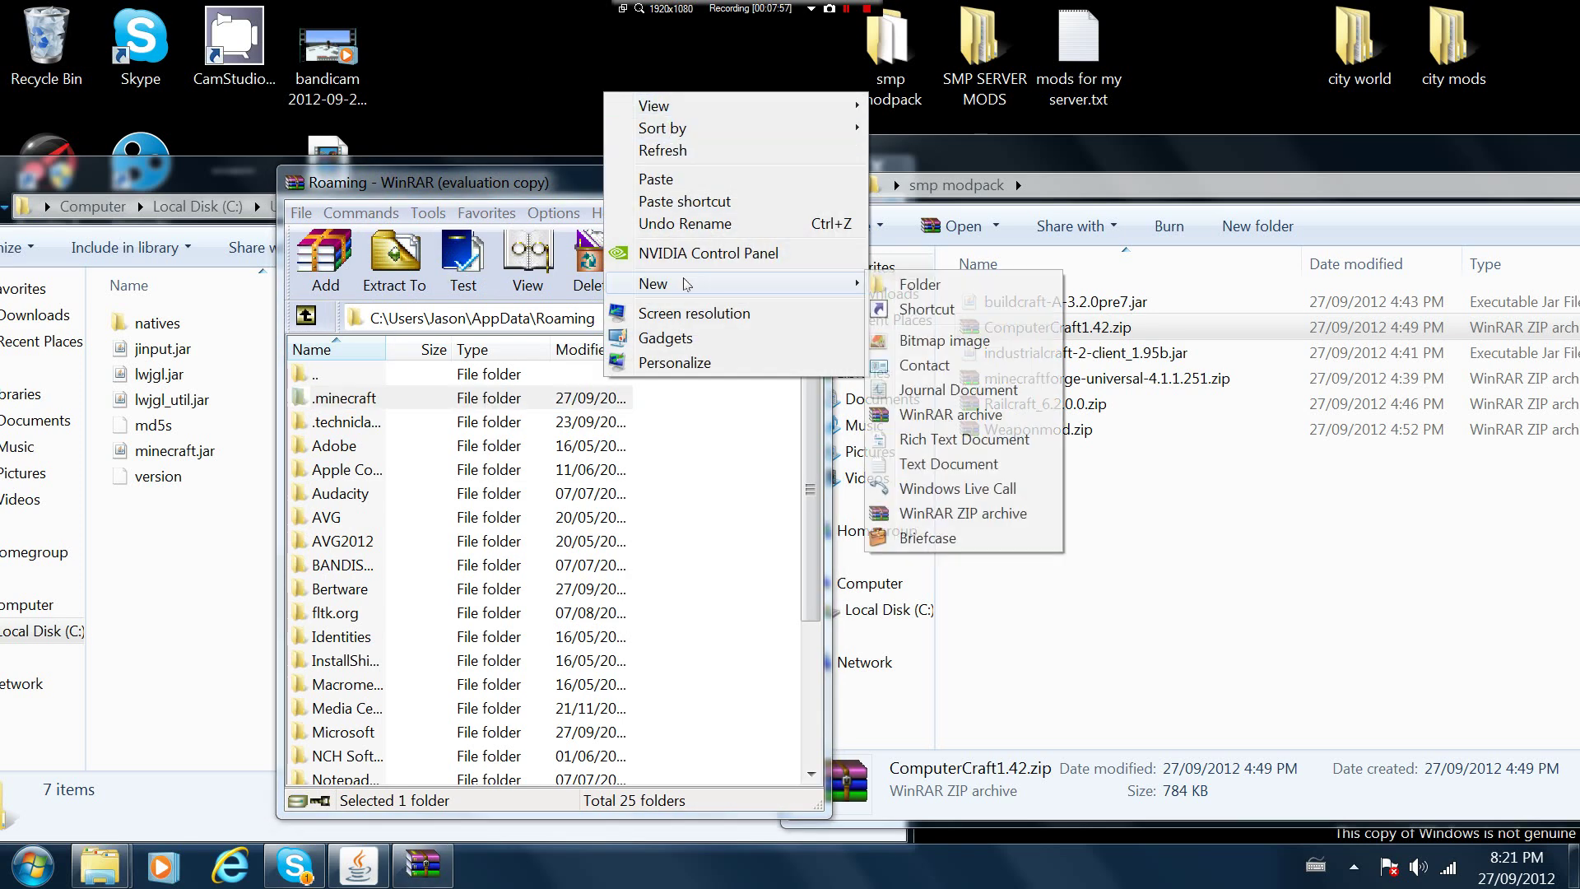
{"action": "left_click", "coordinate": [872, 284]}
{"action": "double_click", "coordinate": [377, 400]}
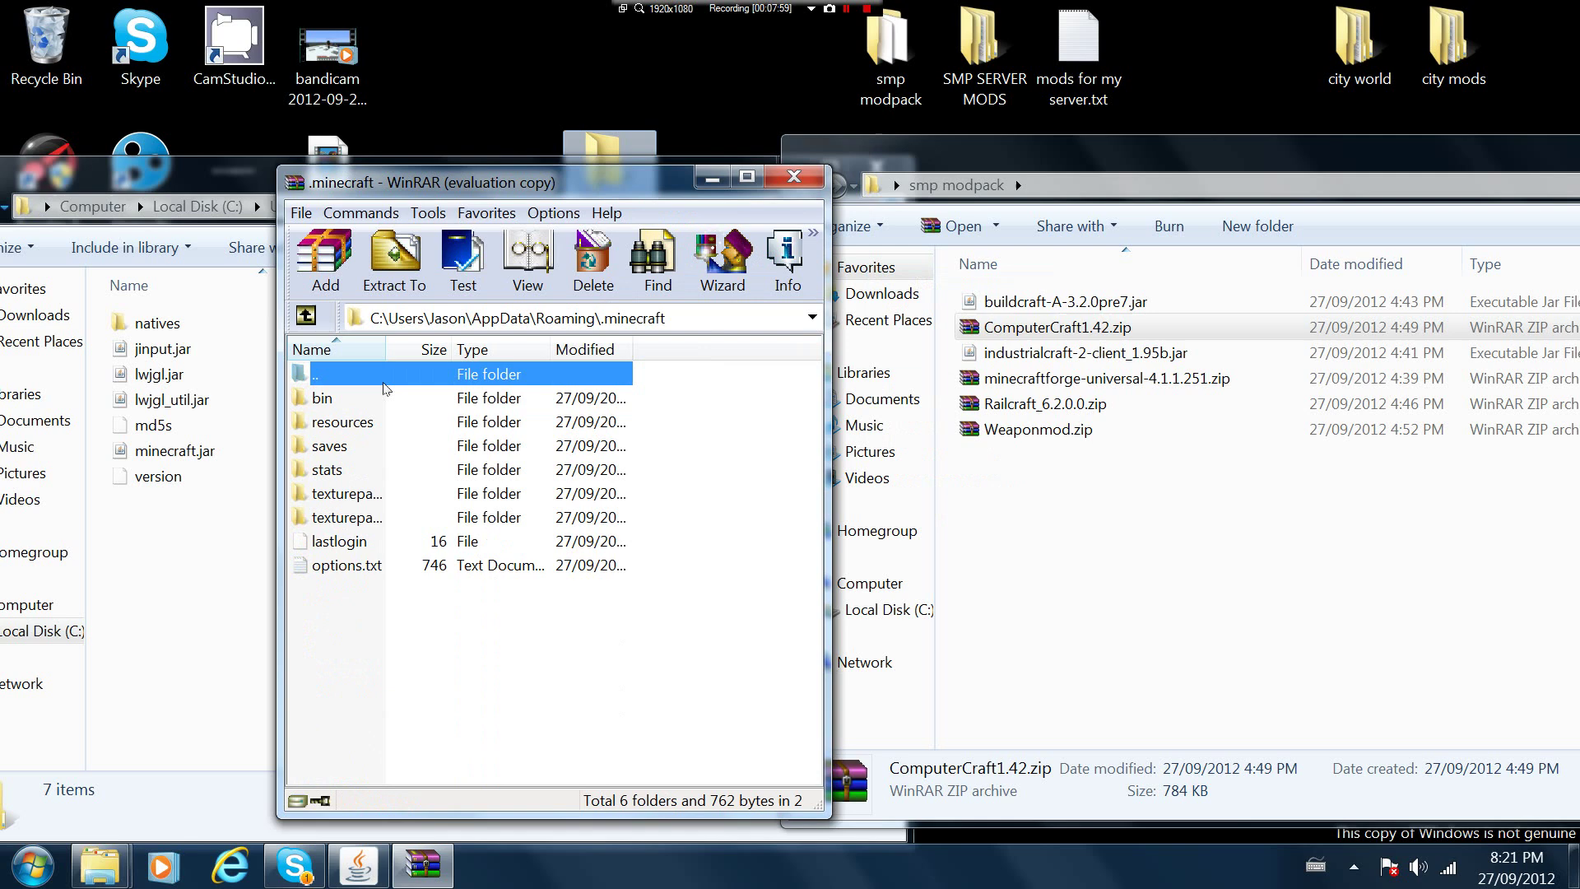
{"action": "left_click_drag", "start_coordinate": [610, 149], "coordinate": [439, 545]}
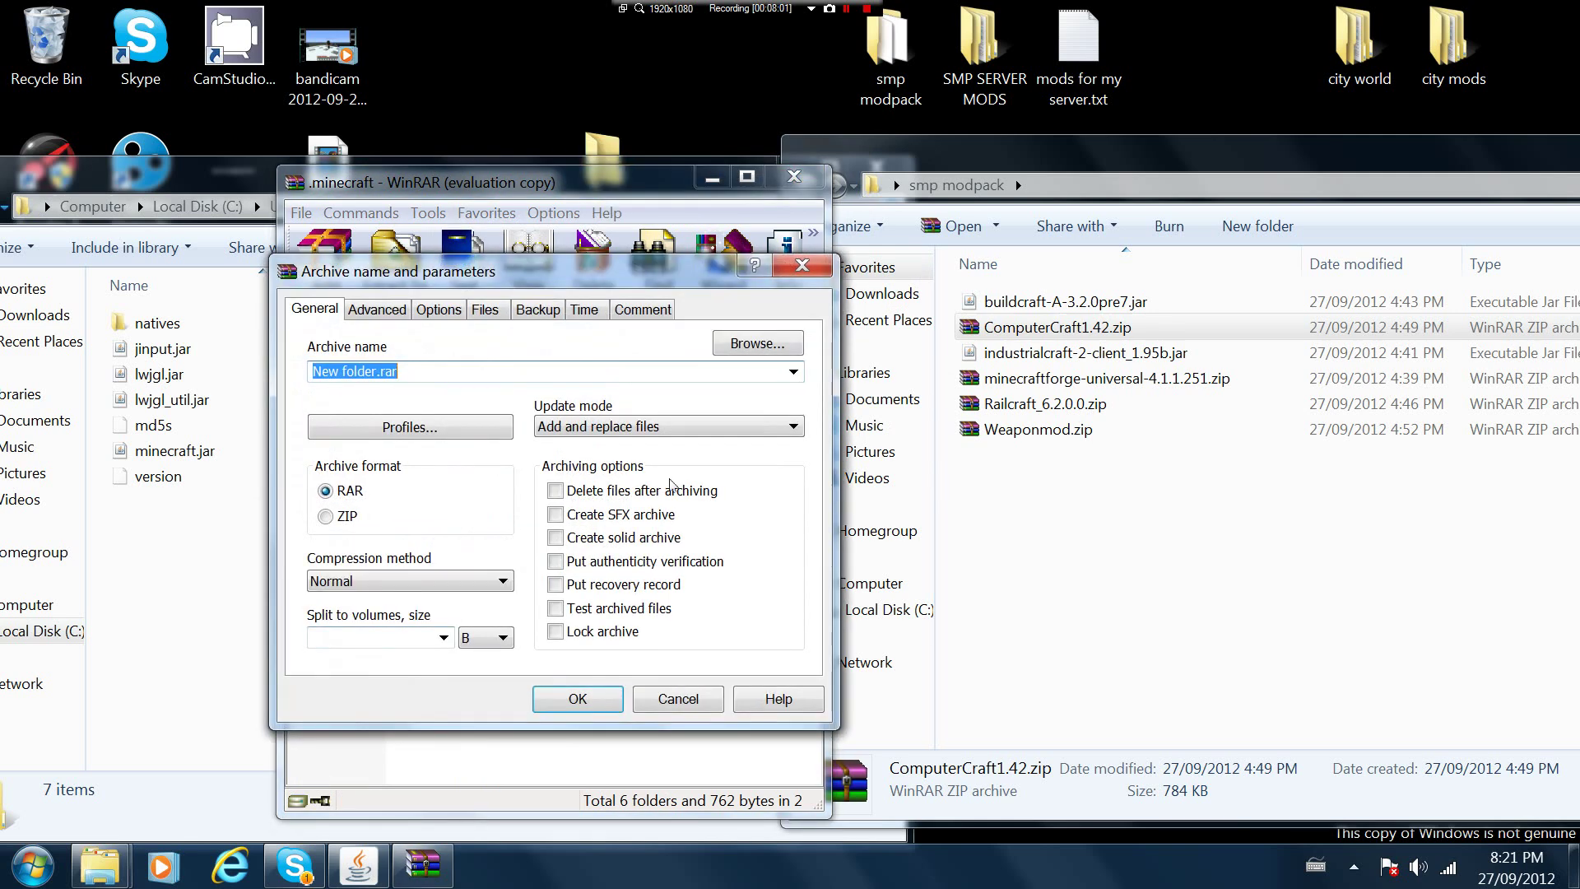
{"action": "left_click", "coordinate": [576, 699]}
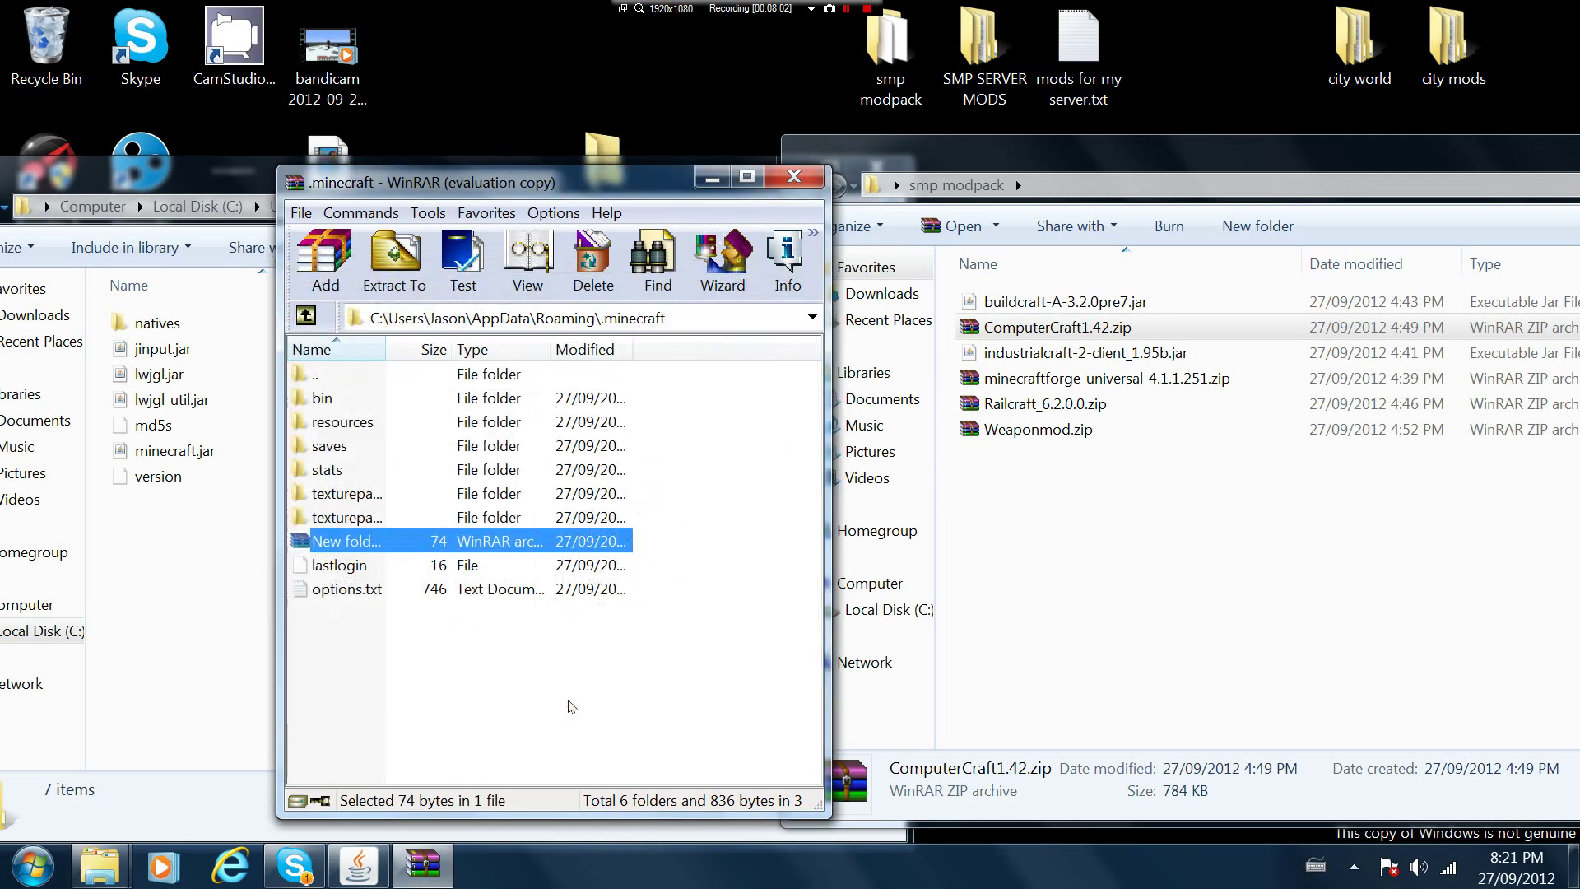
Delete the unwanted New folder.rar archive
{"action": "right_click", "coordinate": [337, 546]}
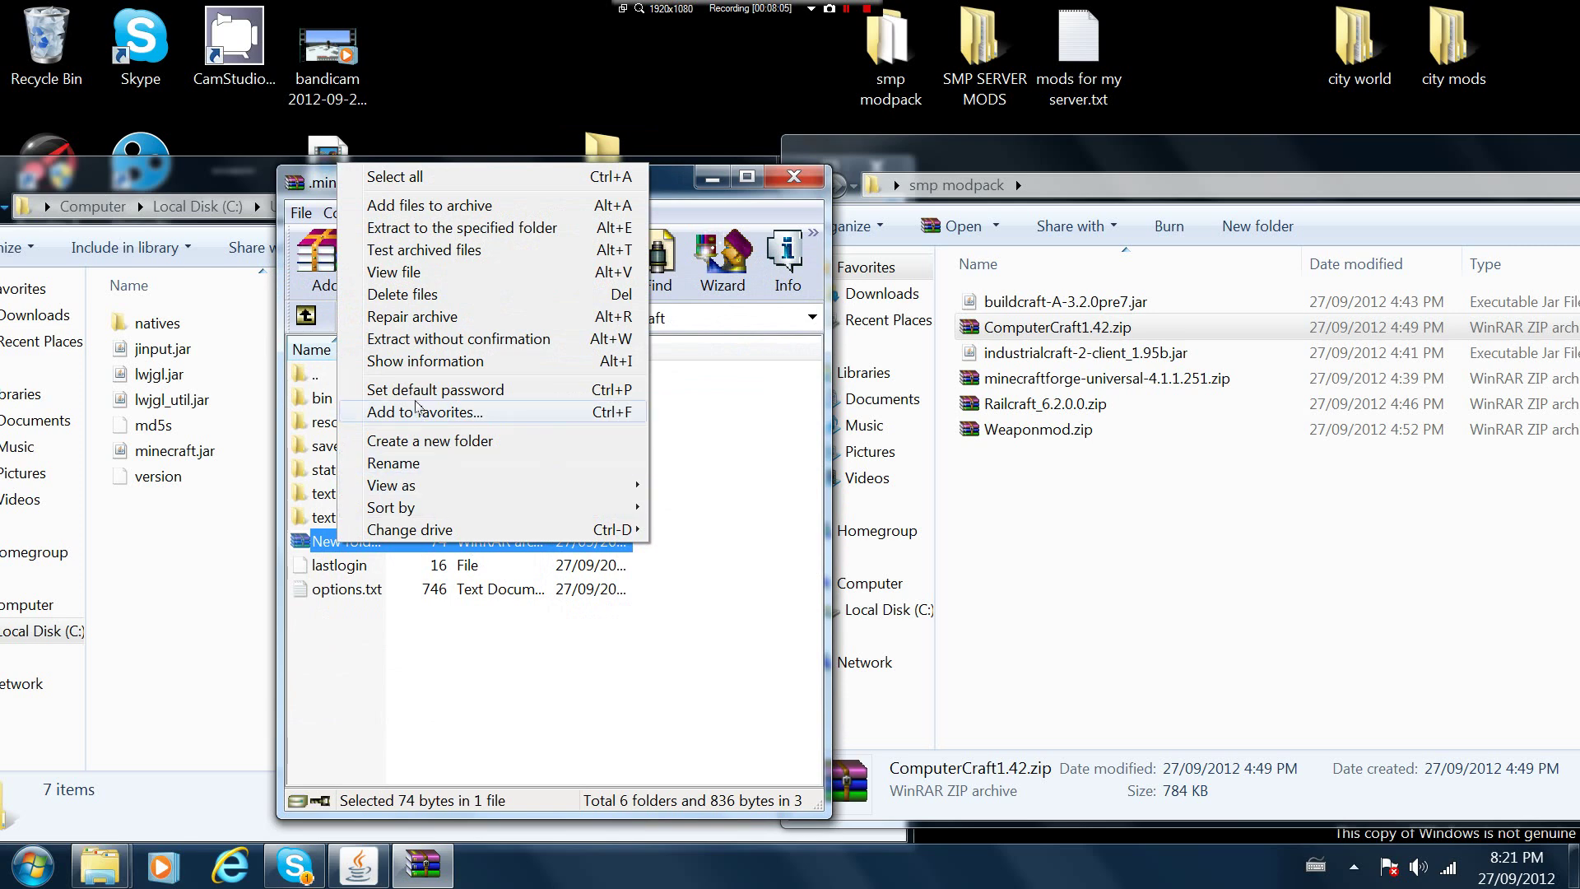
{"action": "left_click", "coordinate": [403, 294]}
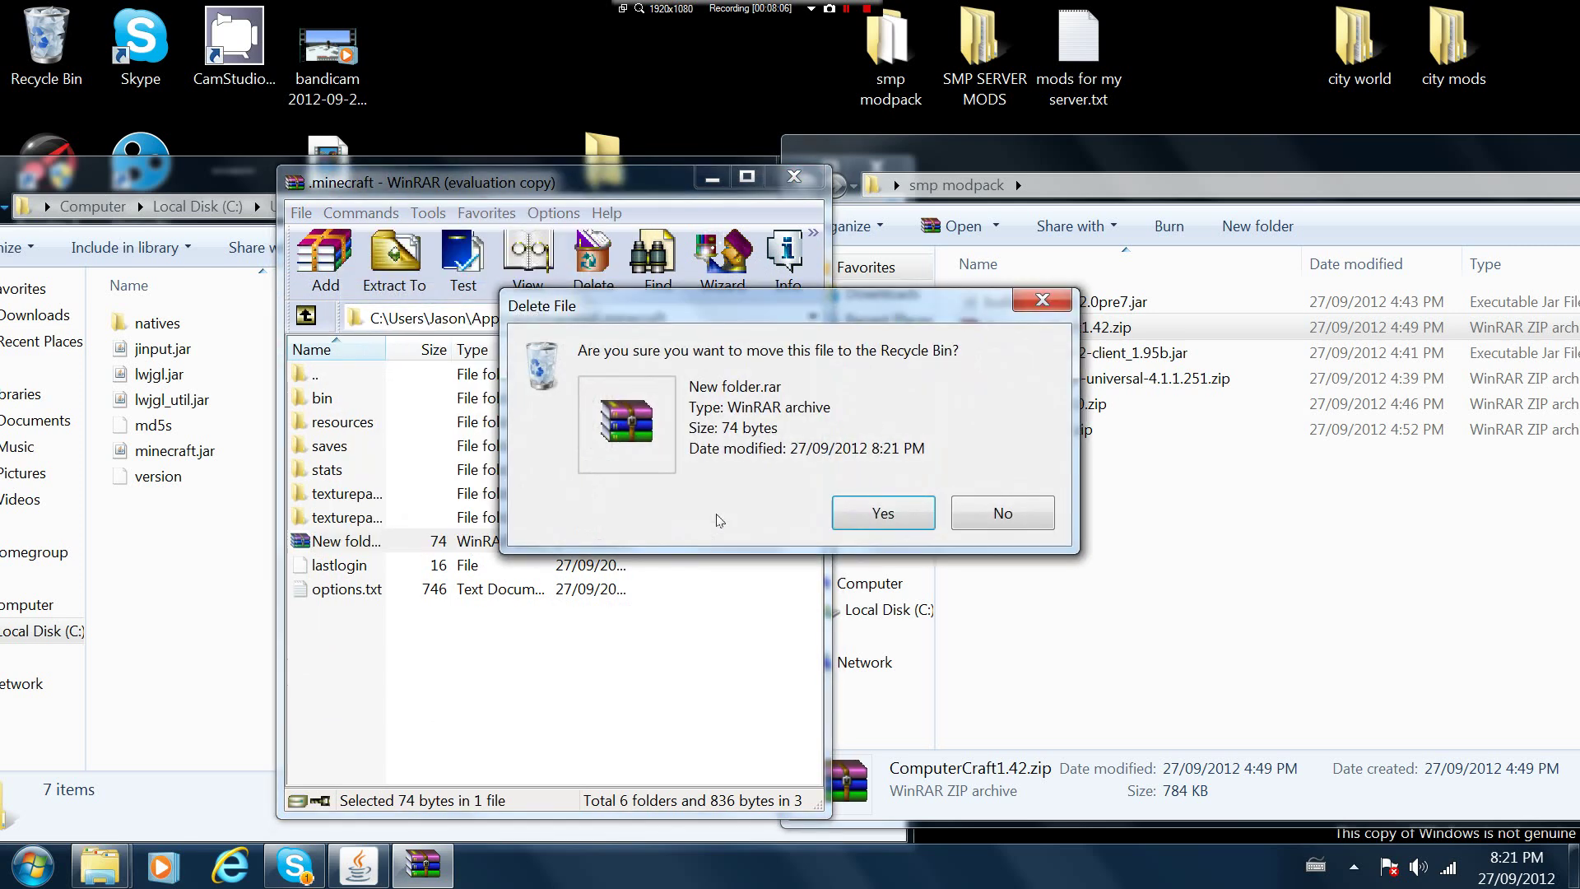
{"action": "left_click", "coordinate": [853, 510]}
Close WinRAR, move the desktop New folder into .minecraft, and rename it Mods
{"action": "left_click", "coordinate": [792, 178]}
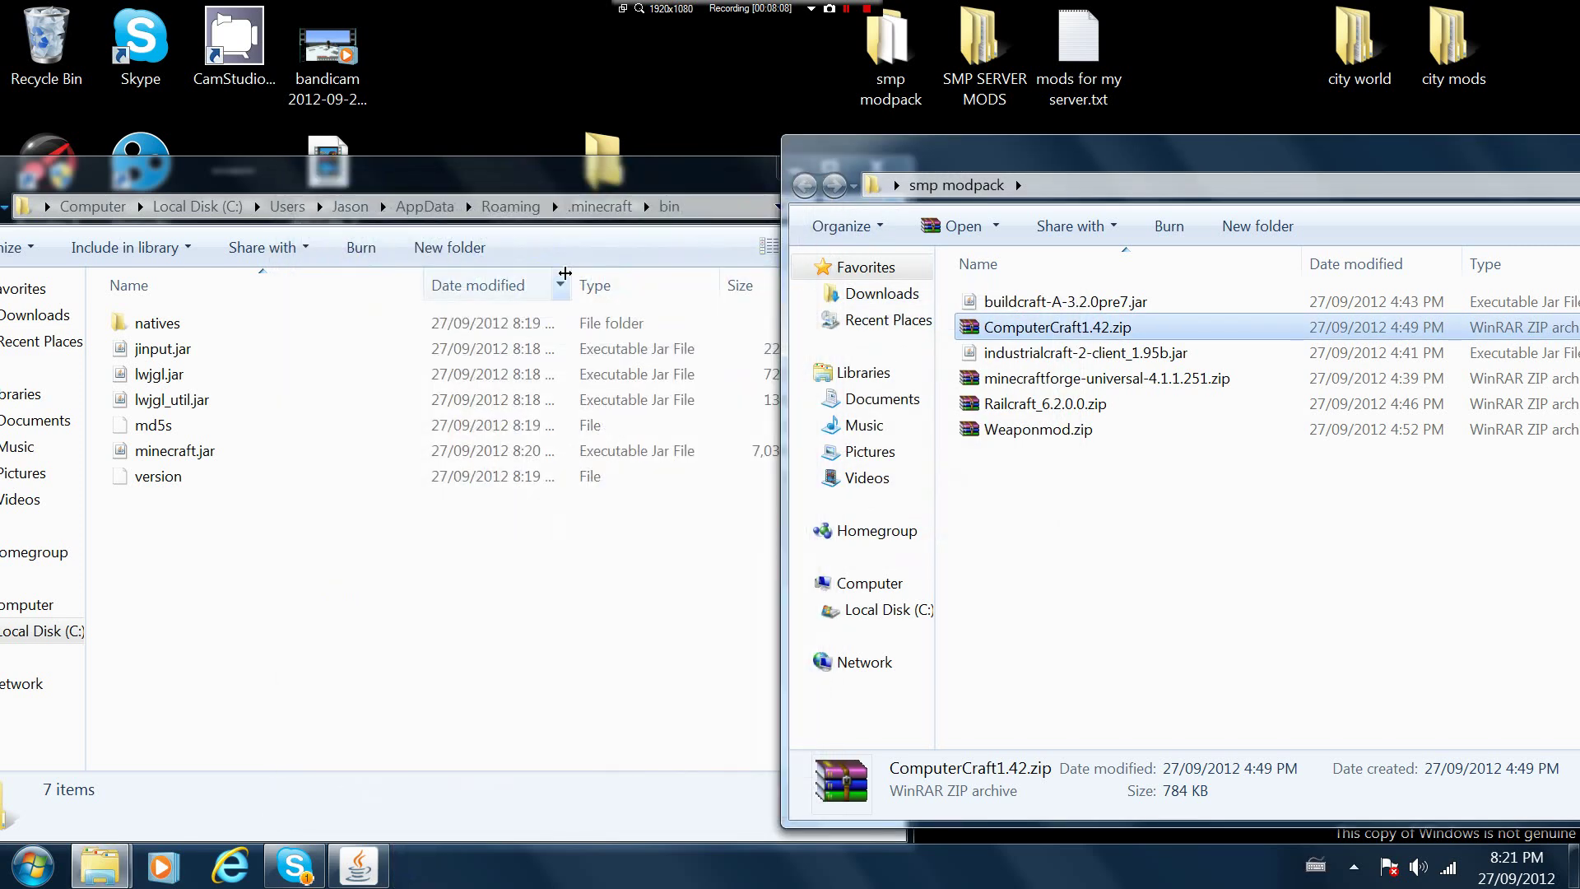
{"action": "left_click", "coordinate": [177, 176]}
{"action": "left_click_drag", "start_coordinate": [177, 176], "coordinate": [410, 223]}
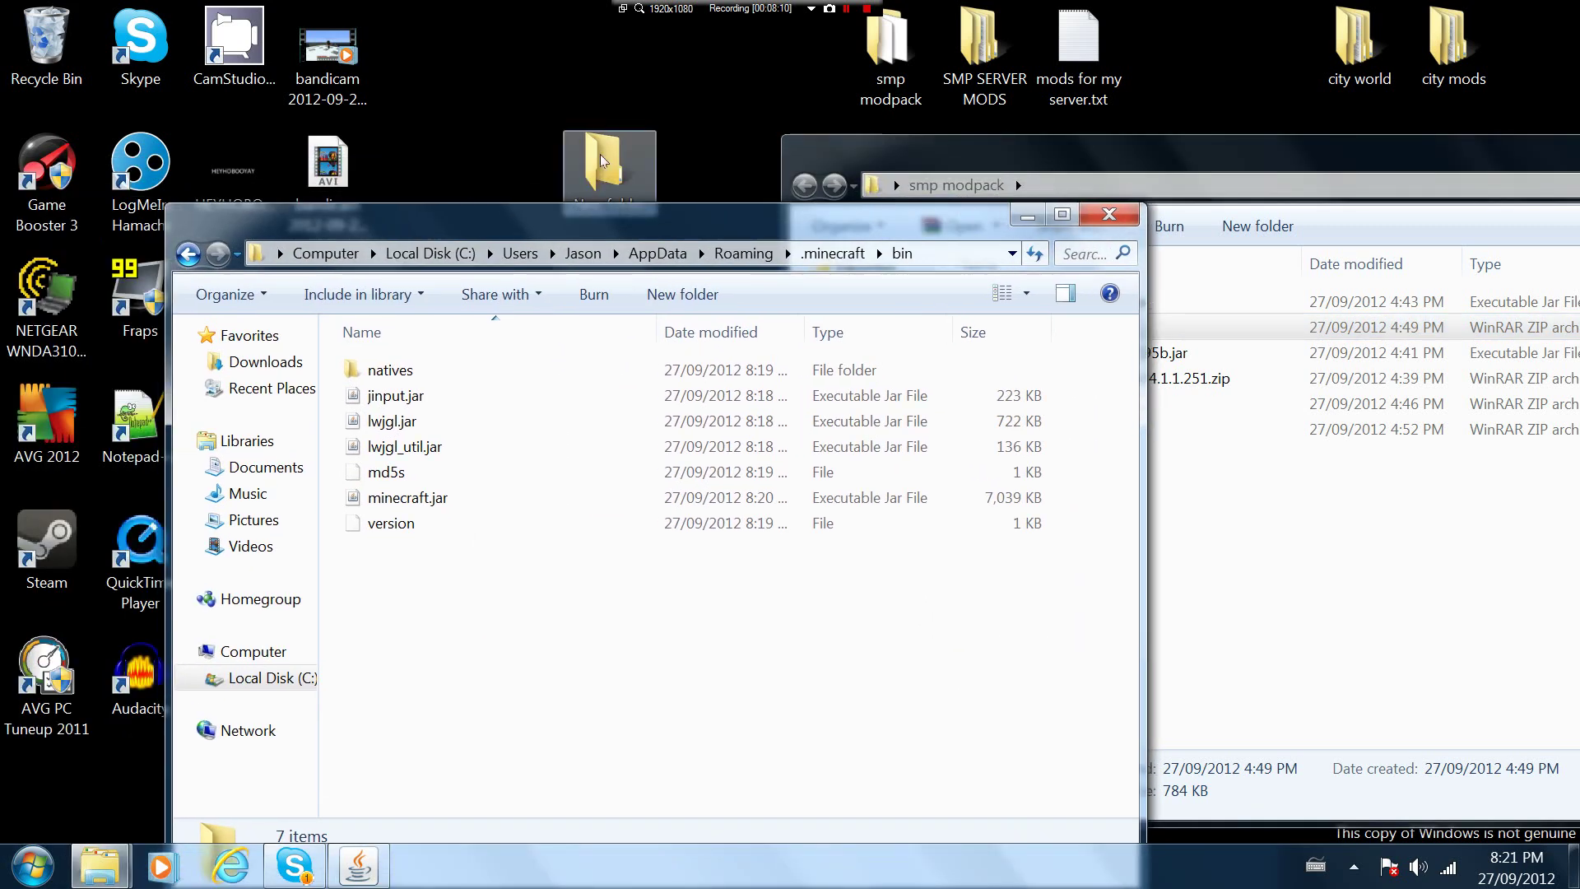
{"action": "left_click", "coordinate": [188, 255]}
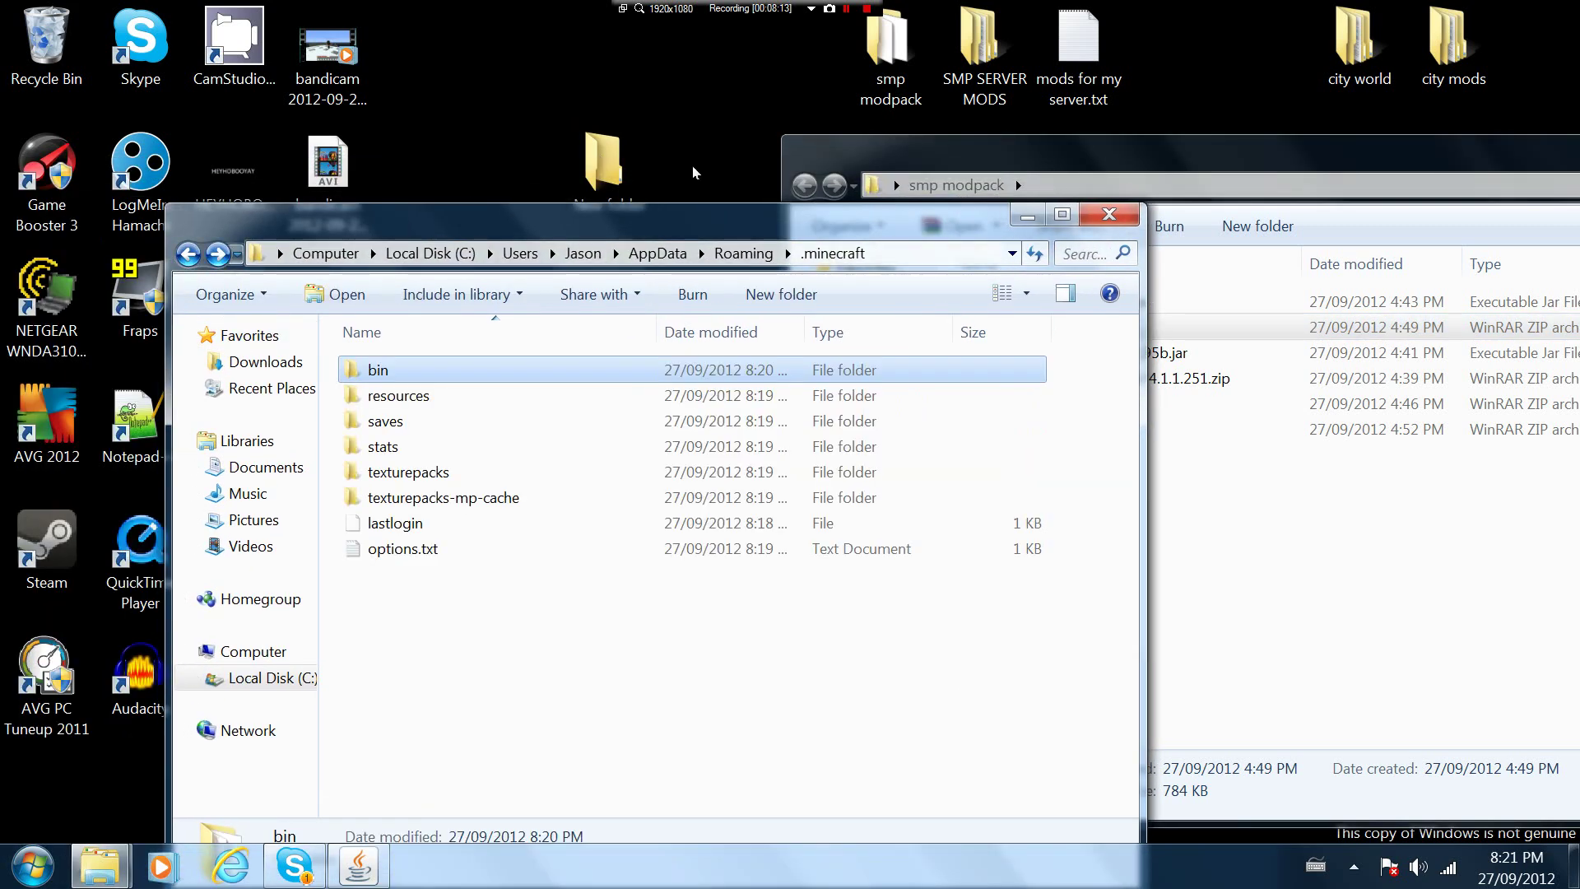
{"action": "left_click_drag", "start_coordinate": [603, 165], "coordinate": [436, 693]}
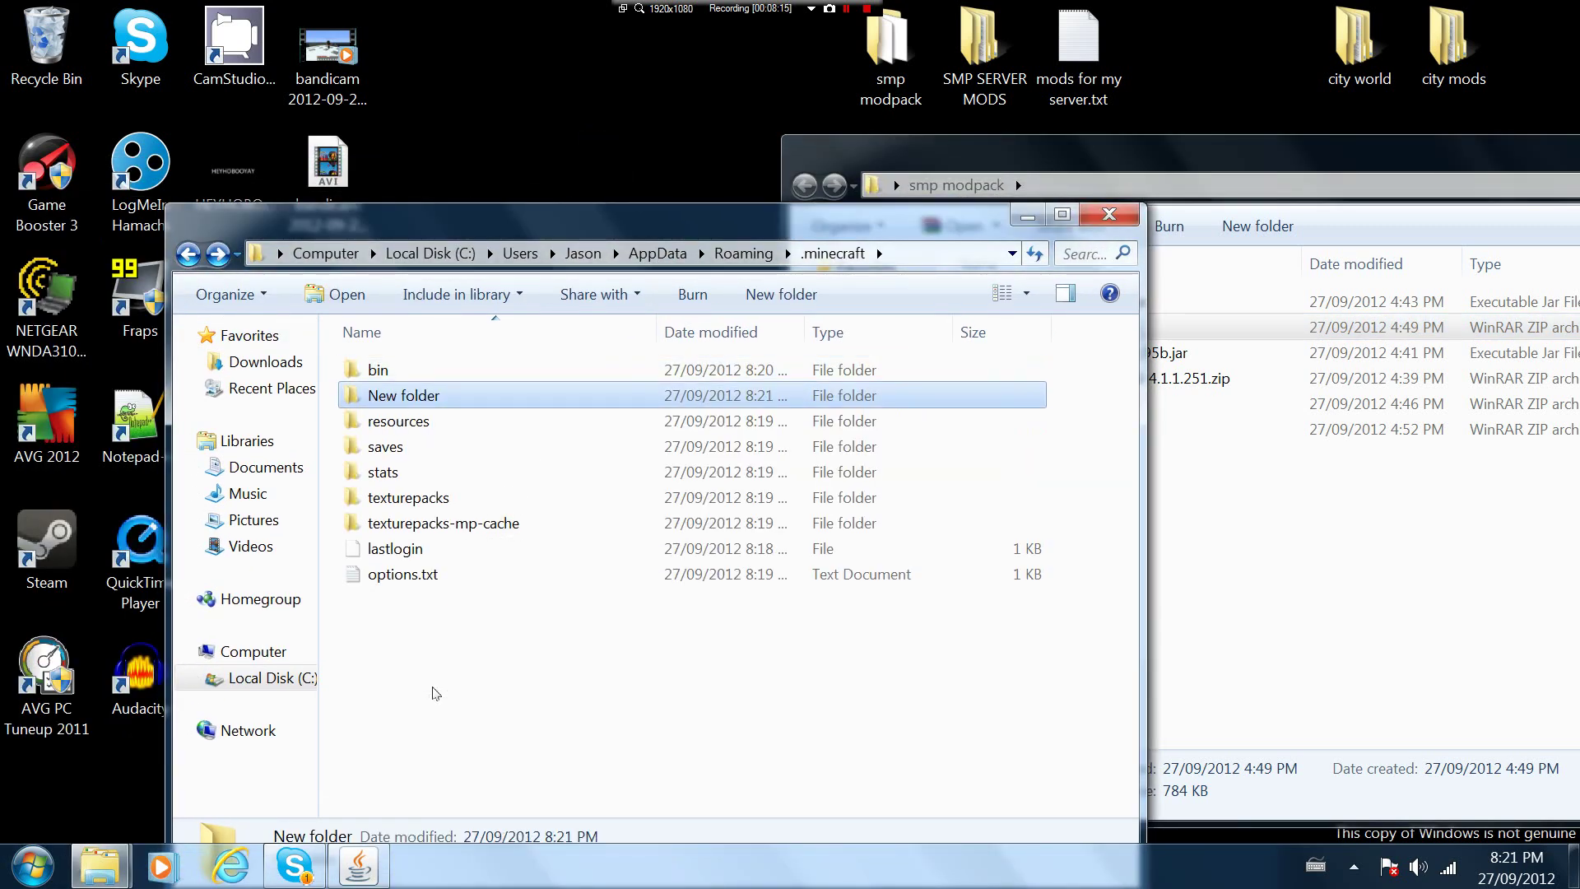
{"action": "right_click", "coordinate": [386, 396]}
{"action": "left_click", "coordinate": [451, 795]}
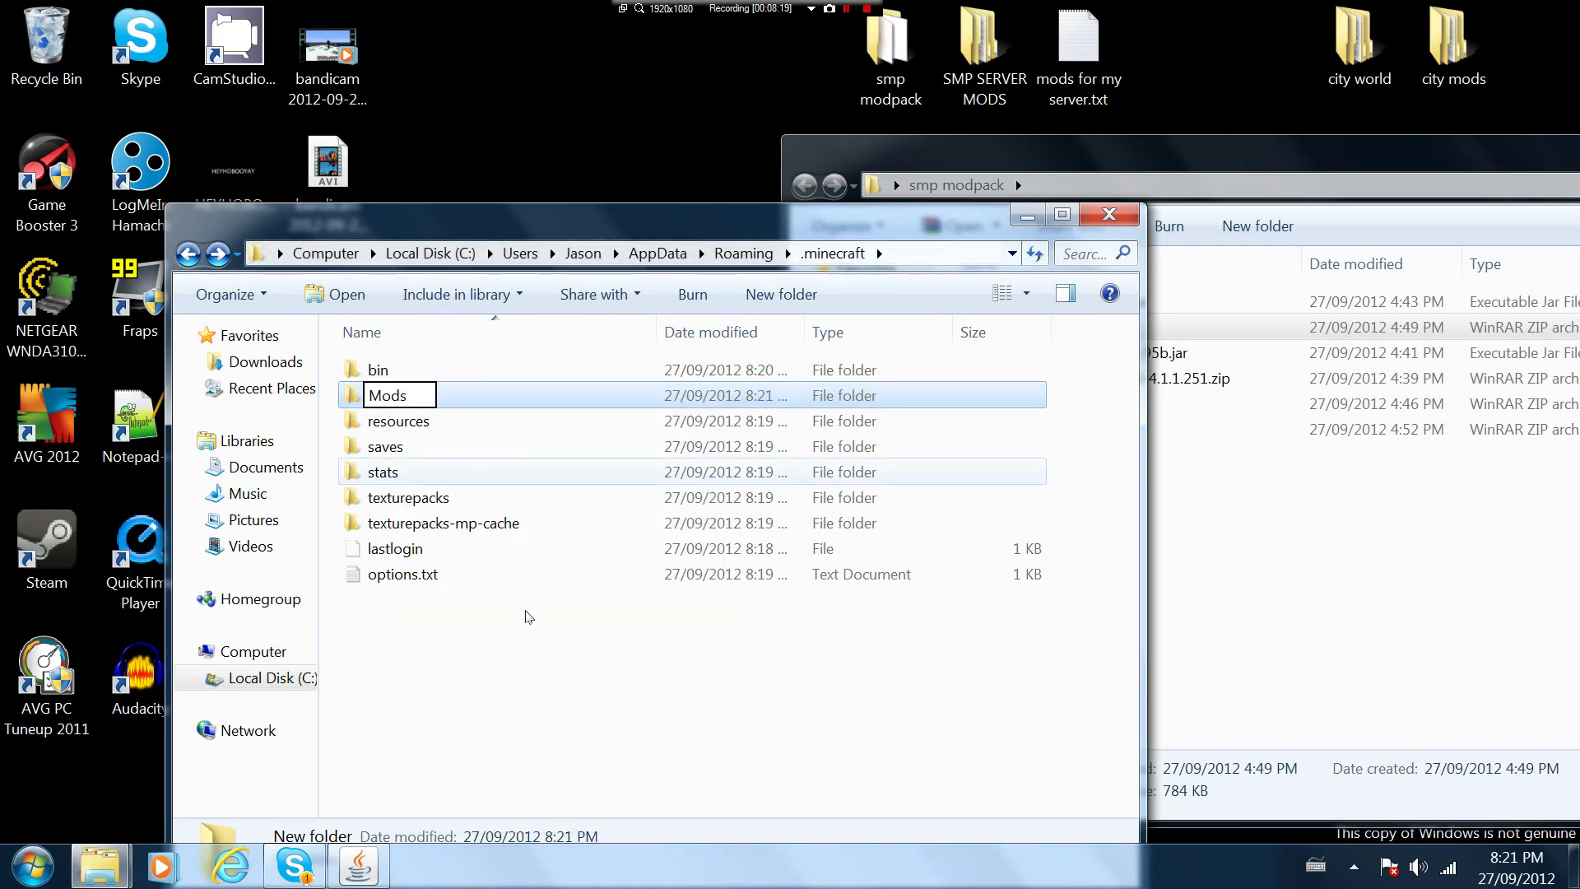
{"action": "left_click", "coordinate": [564, 718]}
Move the BuildCraft jar from smp modpack into Mods and close smp modpack
{"action": "left_click", "coordinate": [1160, 150]}
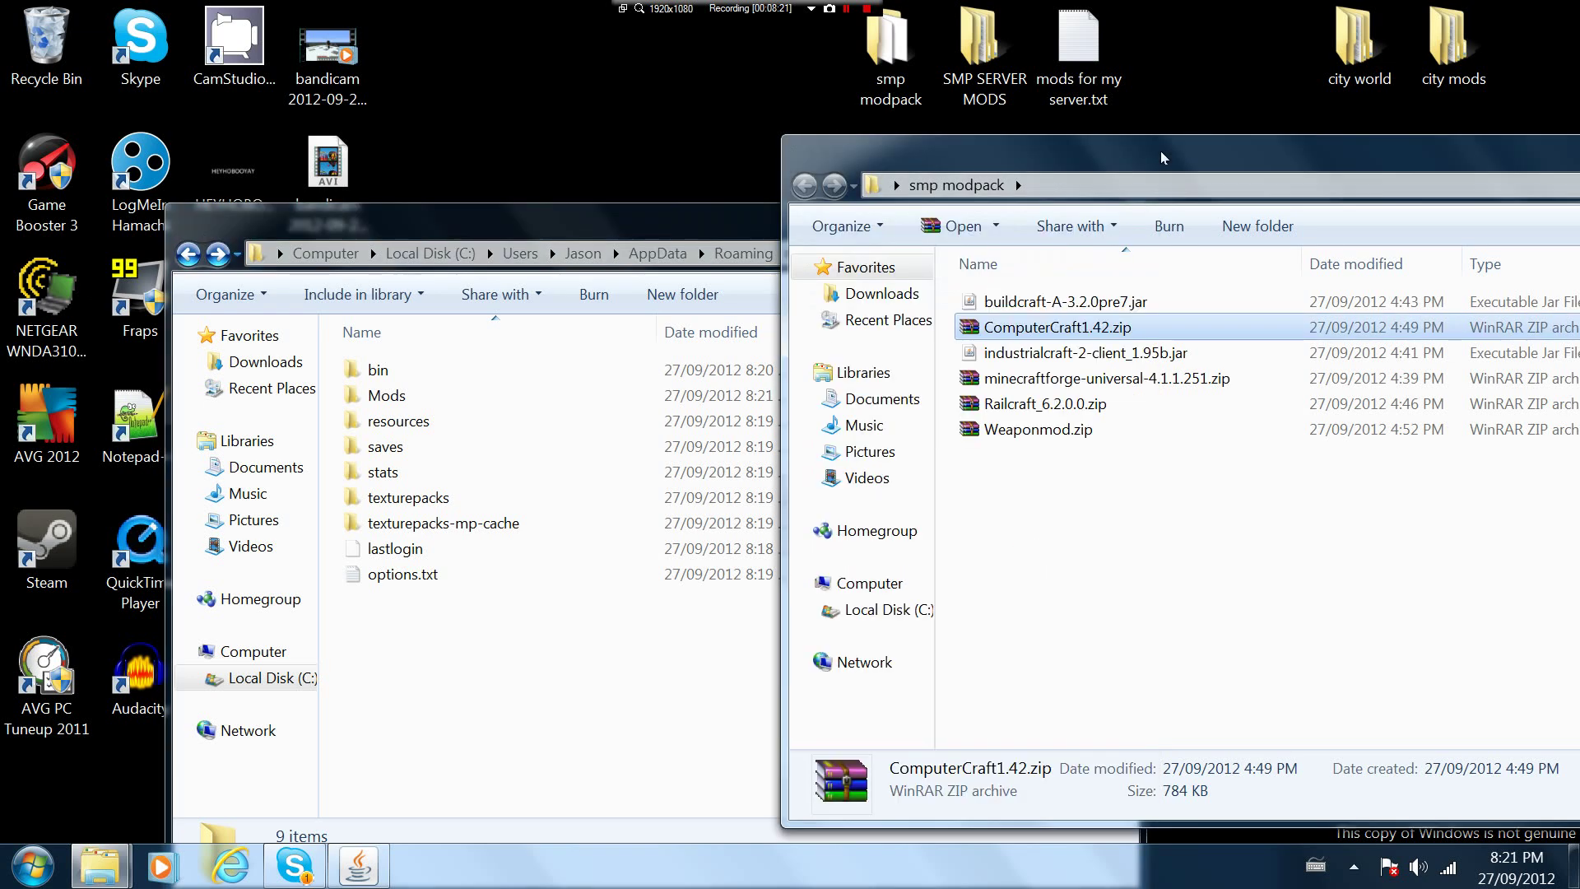
{"action": "left_click", "coordinate": [985, 304]}
{"action": "left_click_drag", "start_coordinate": [984, 305], "coordinate": [383, 394]}
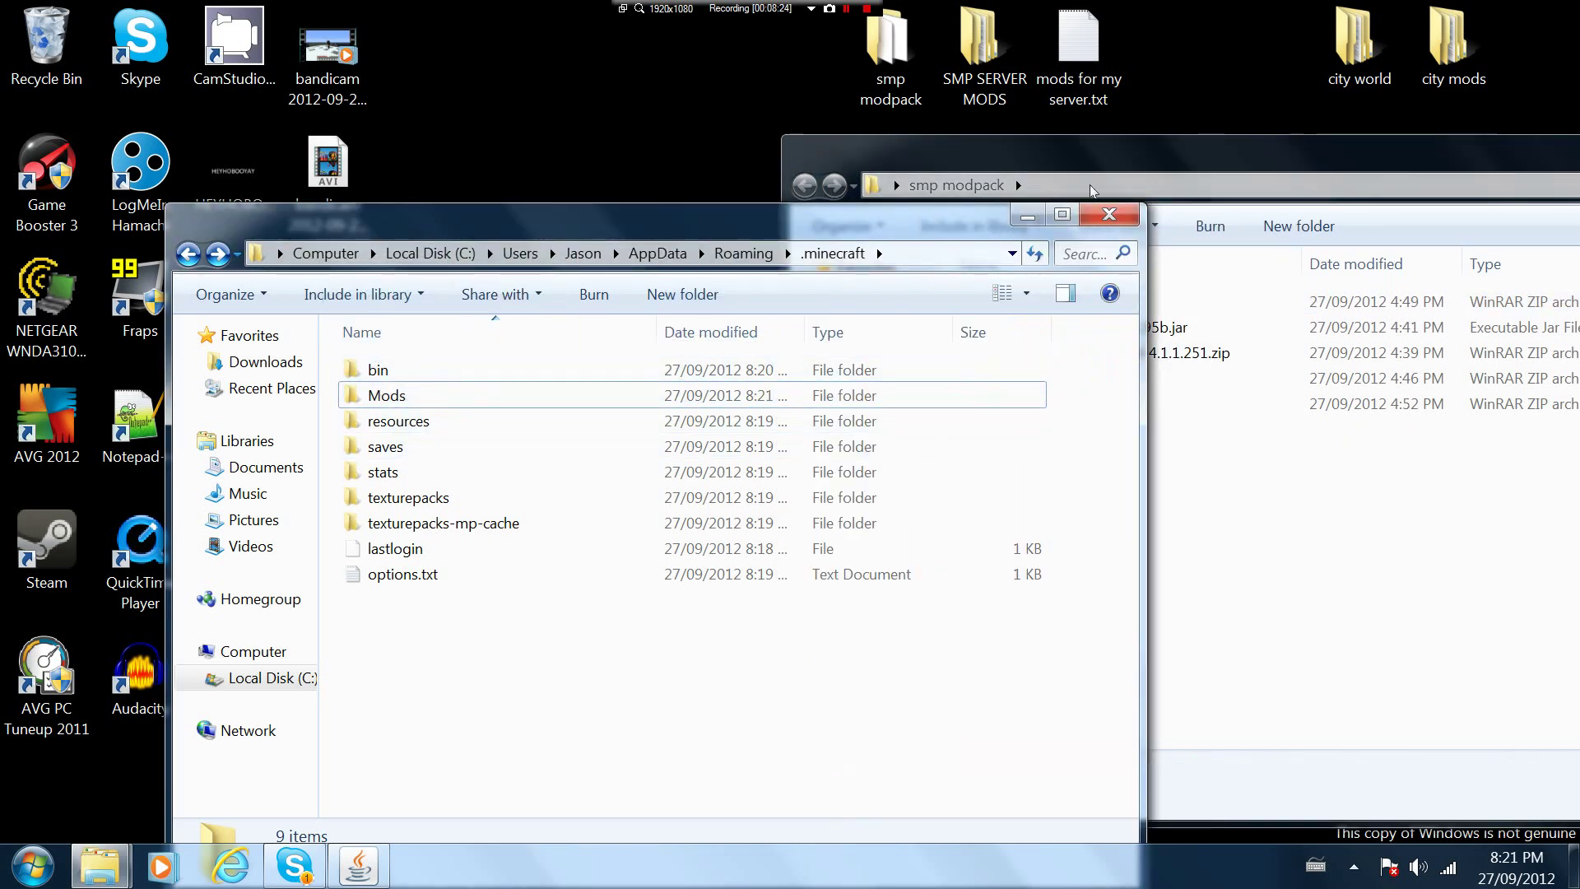
{"action": "left_click", "coordinate": [1251, 146]}
{"action": "left_click_drag", "start_coordinate": [1251, 145], "coordinate": [622, 205]}
{"action": "left_click", "coordinate": [1091, 206]}
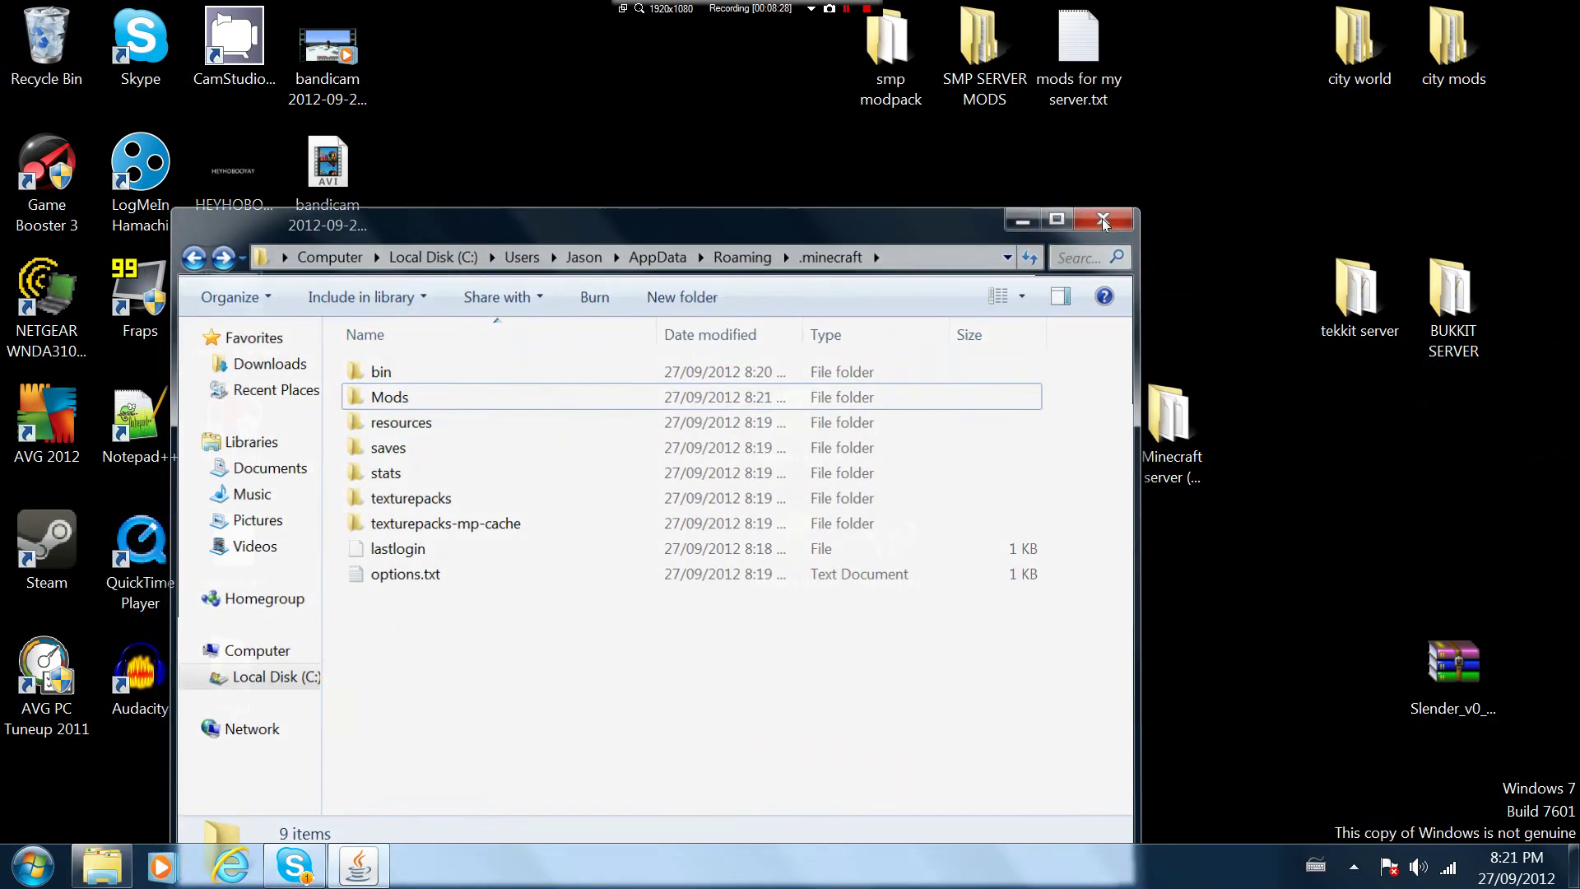
Close .minecraft, launch Minecraft.exe, log in with Remember password ticked, and maximise the game window
{"action": "left_click", "coordinate": [1105, 217]}
{"action": "double_click", "coordinate": [792, 536]}
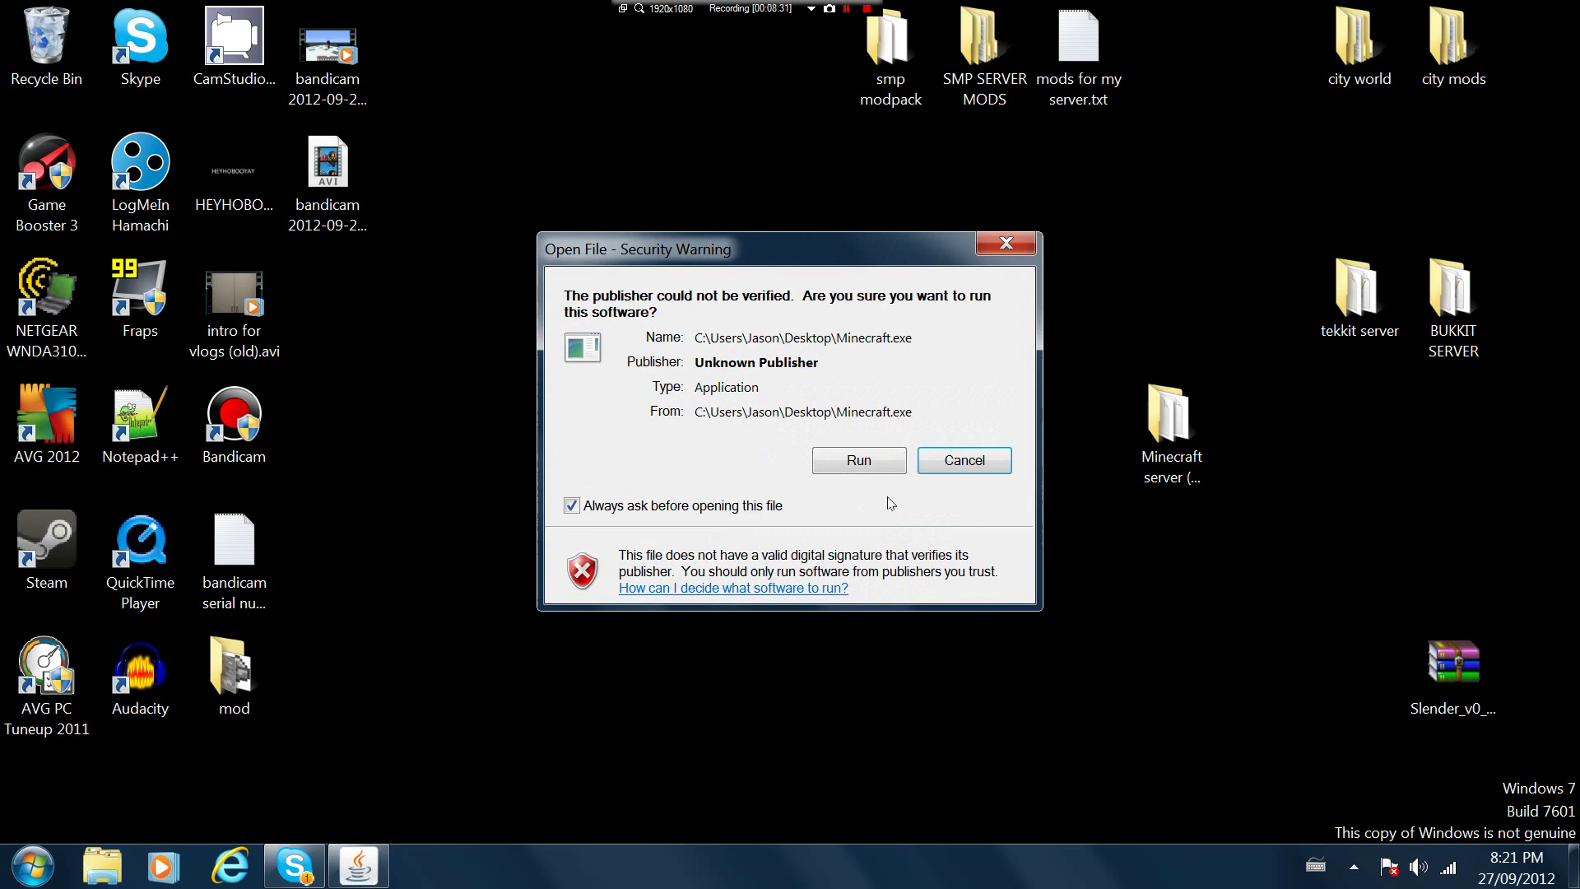
{"action": "left_click", "coordinate": [876, 469]}
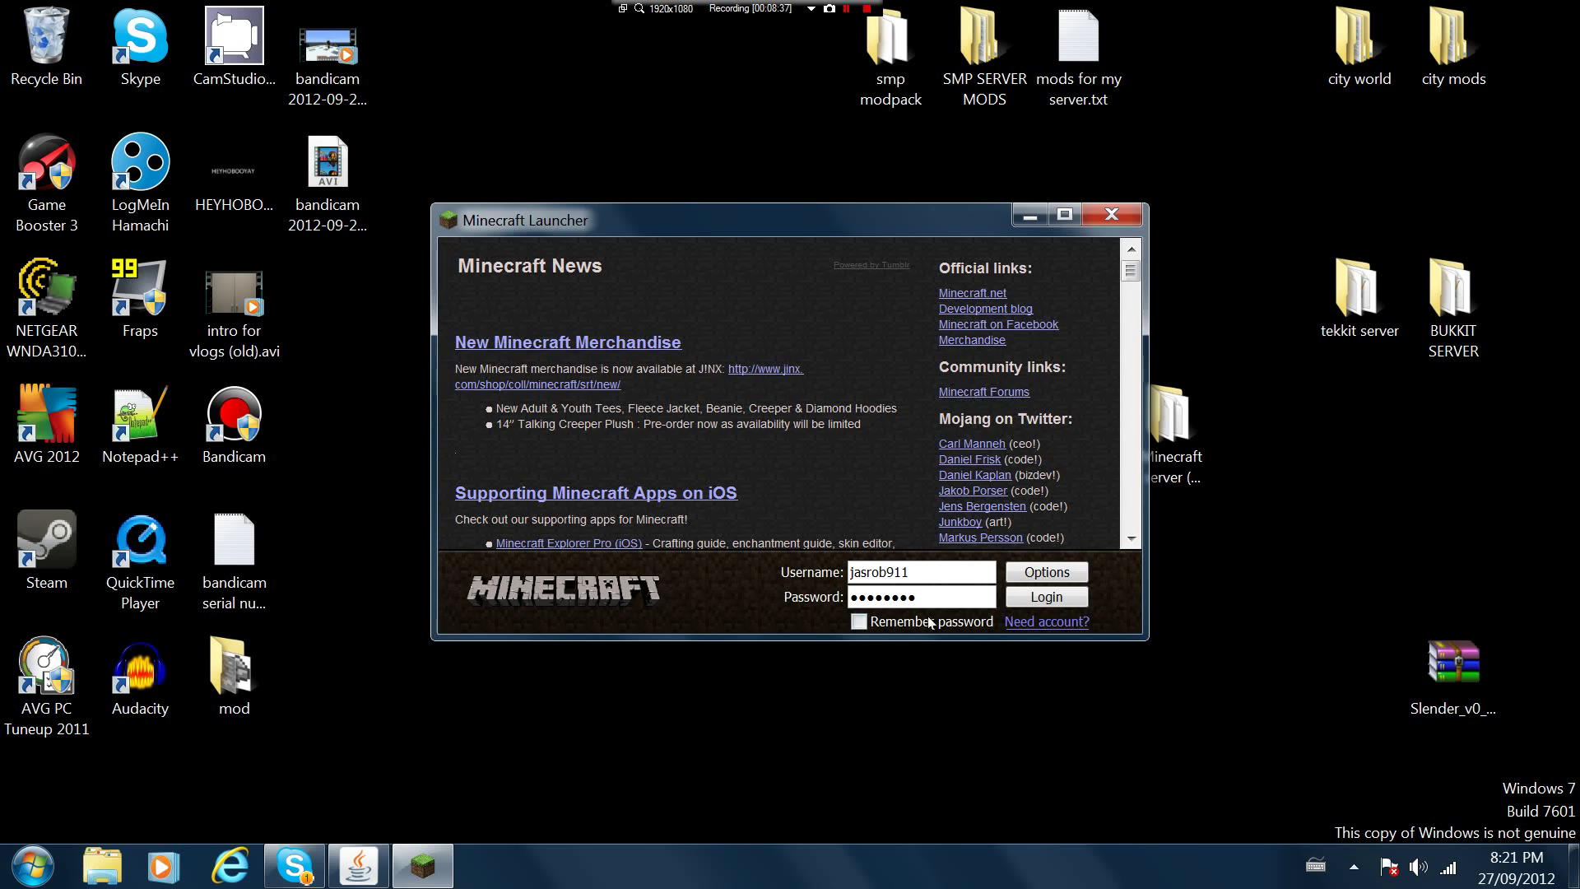
{"action": "left_click", "coordinate": [858, 621]}
{"action": "left_click", "coordinate": [1009, 603]}
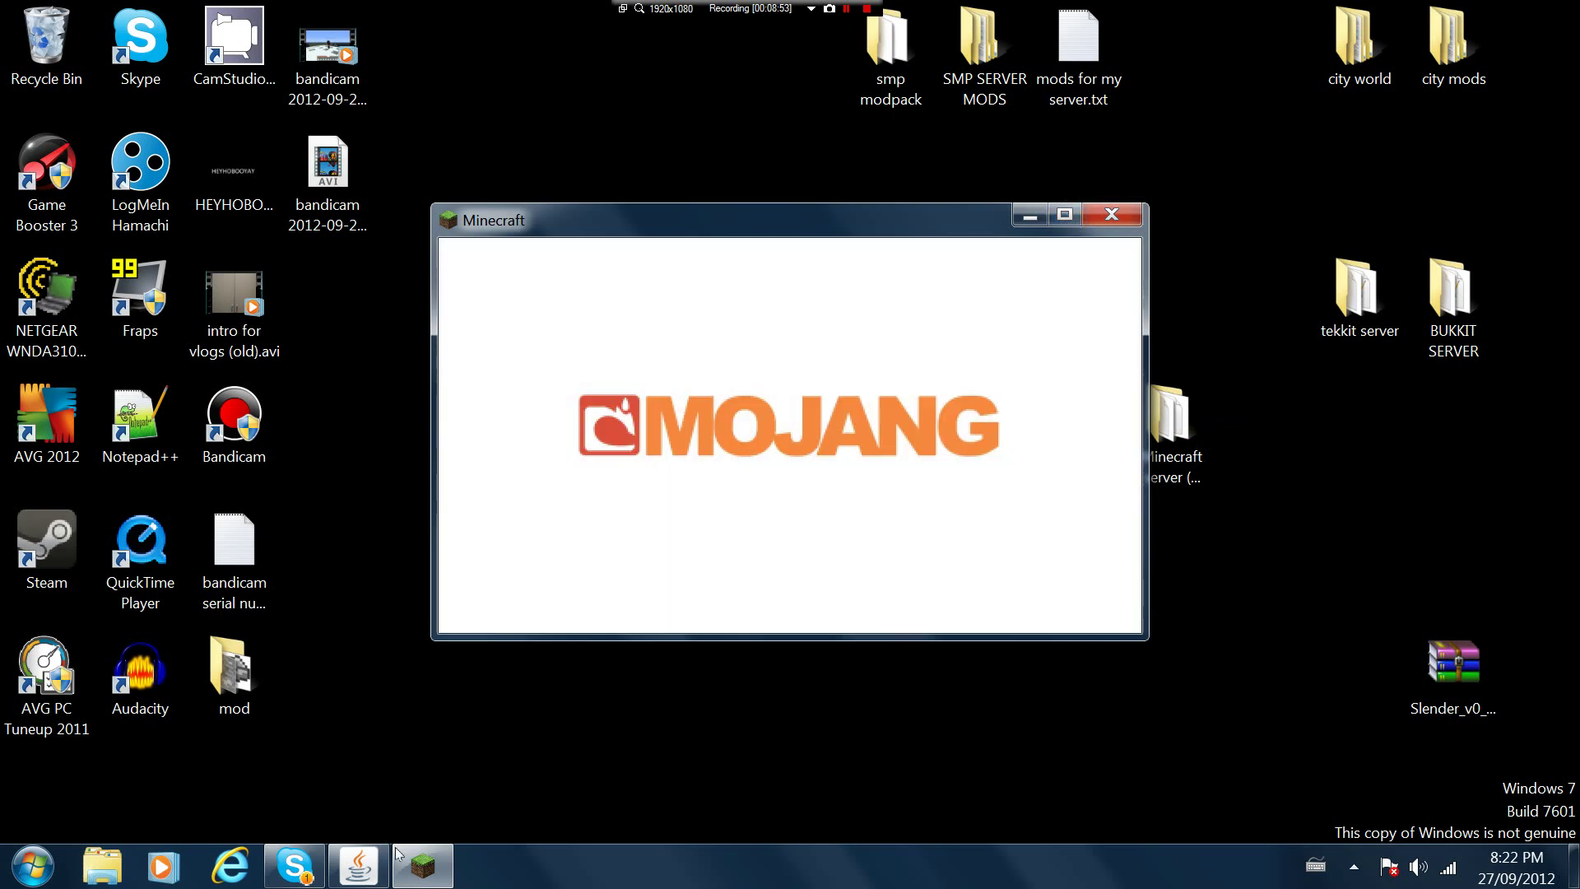
{"action": "mouse_move", "coordinate": [358, 879]}
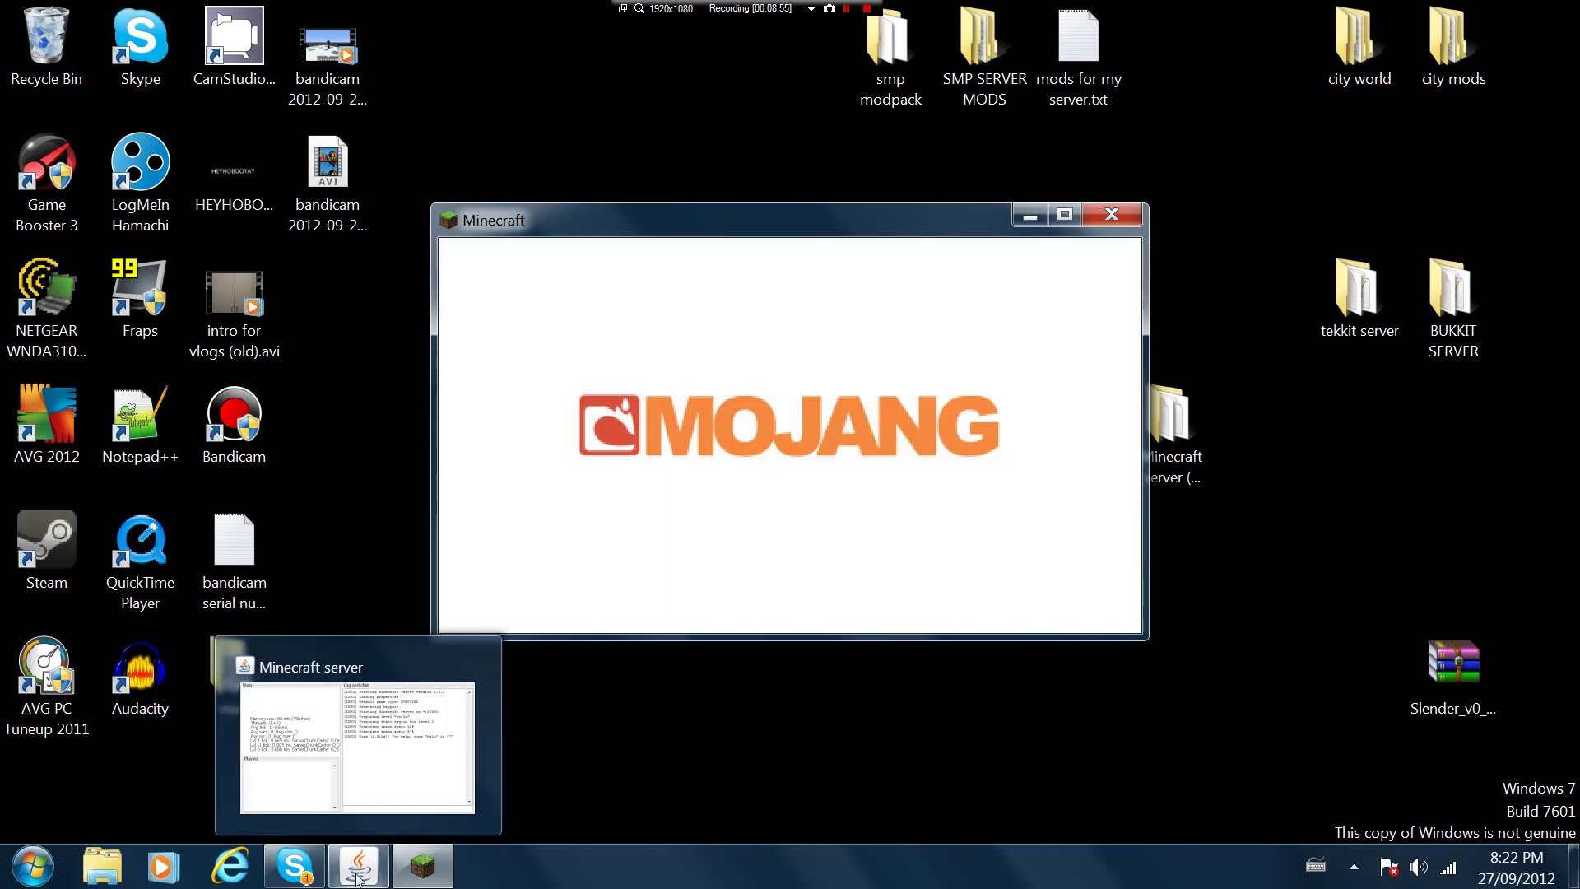
{"action": "left_click", "coordinate": [1065, 215]}
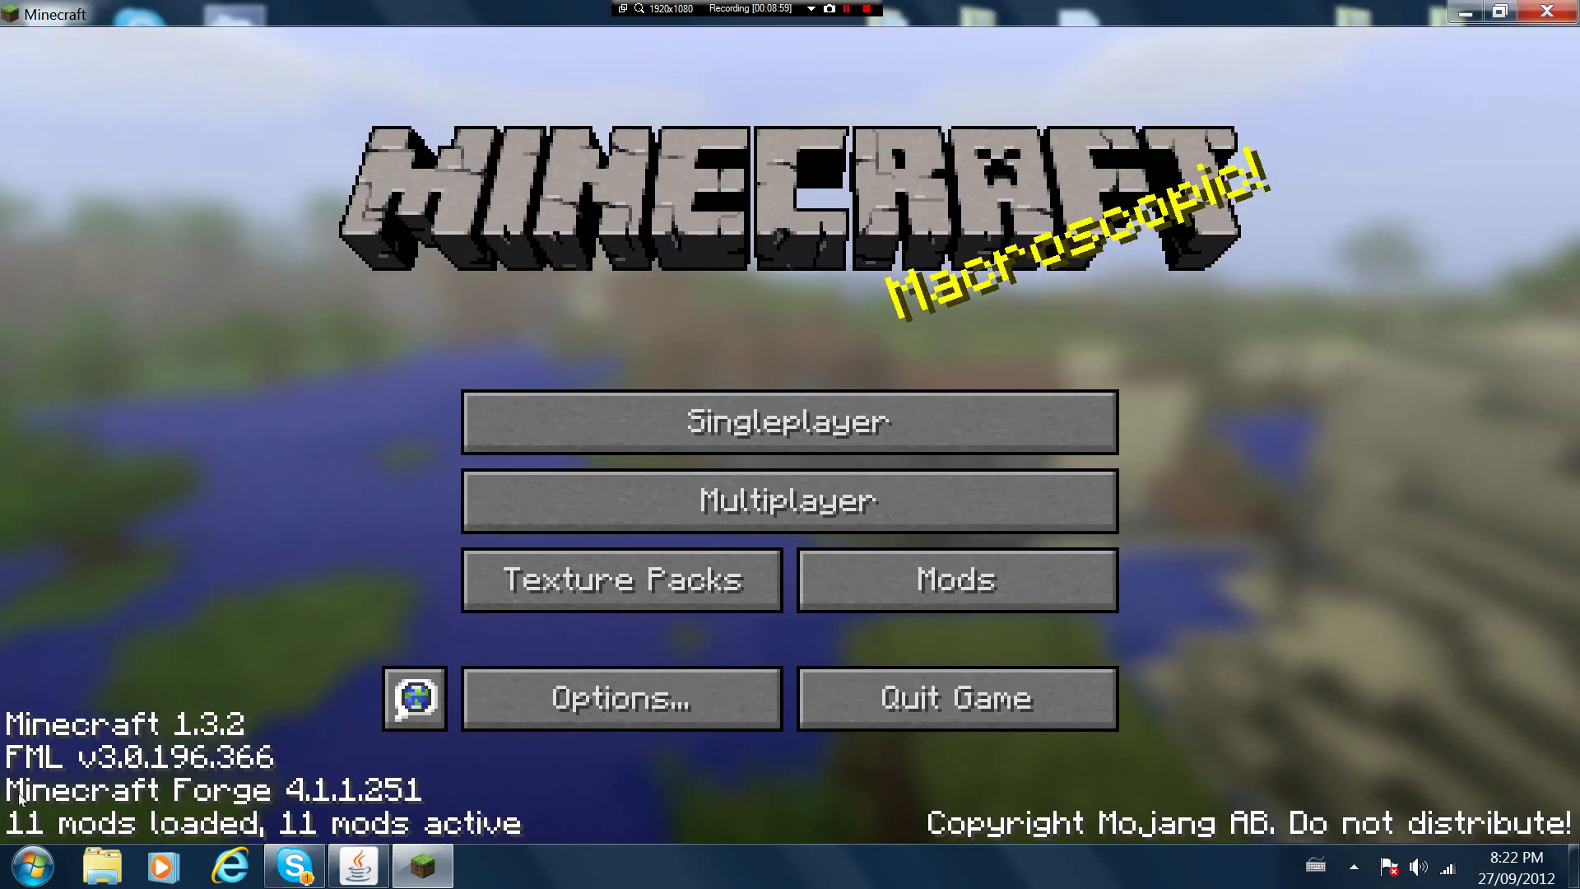
Scroll through the Mods list to review the loaded mods, then return to the main menu
{"action": "left_click", "coordinate": [980, 598]}
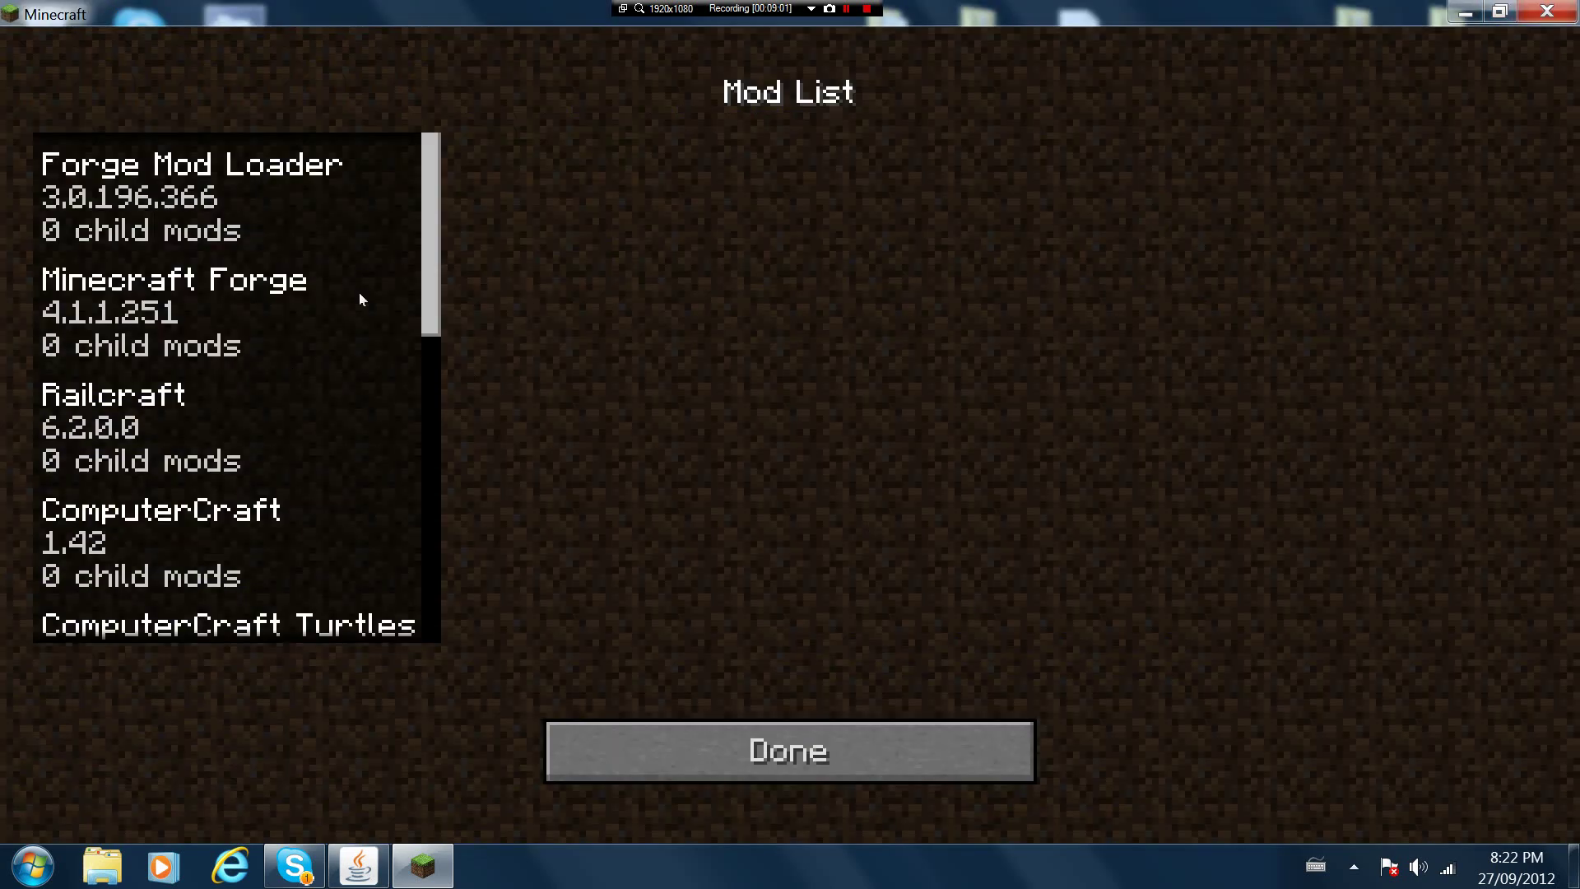
{"action": "left_click_drag", "start_coordinate": [424, 259], "coordinate": [357, 599]}
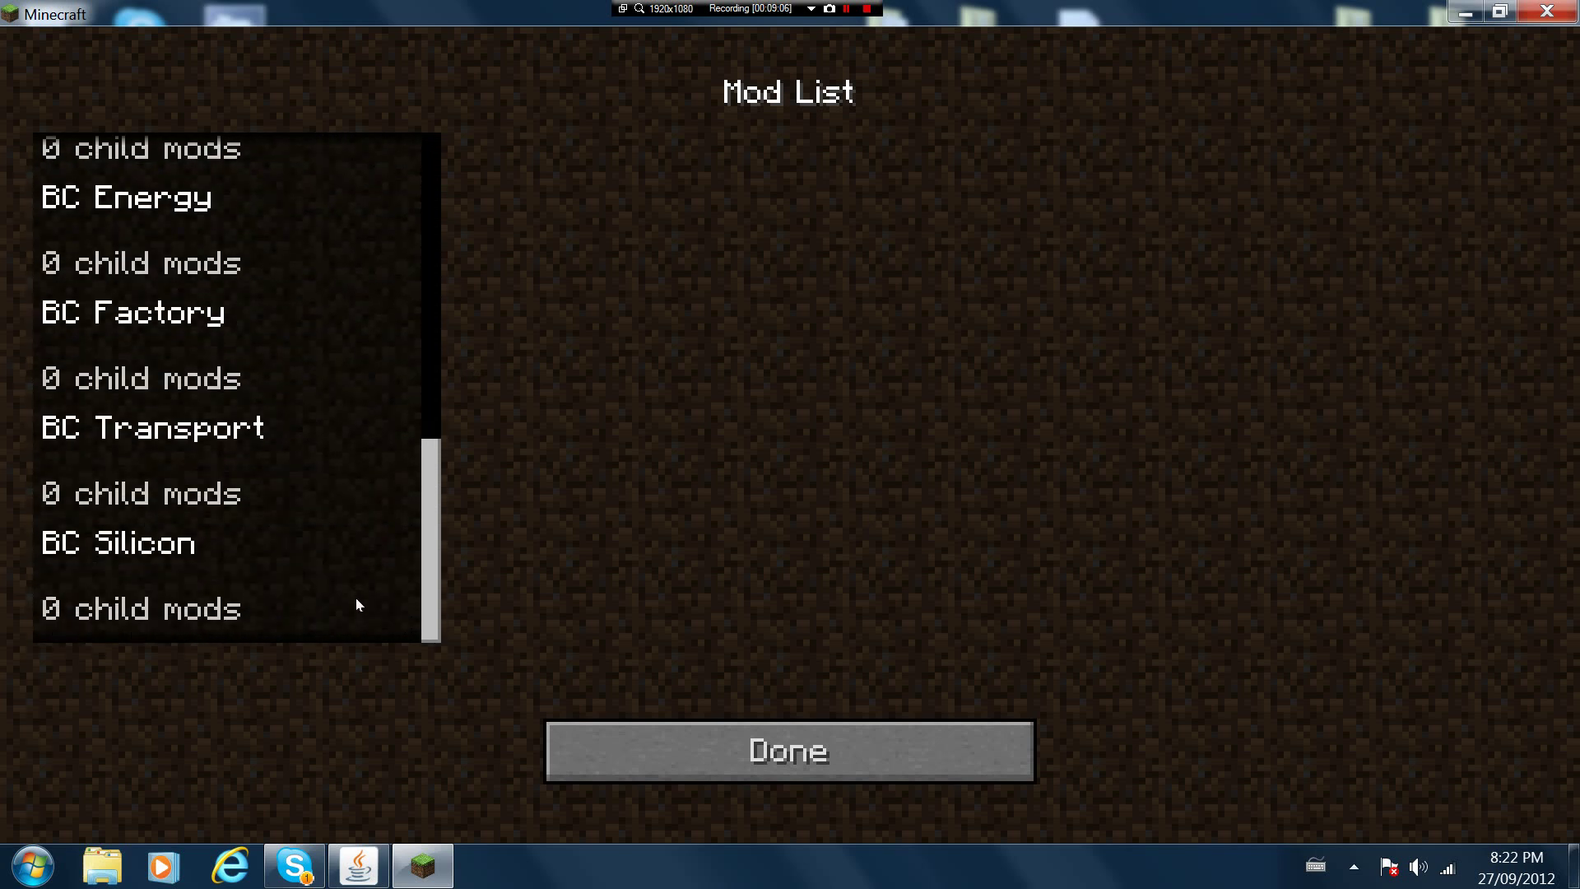
{"action": "left_click", "coordinate": [823, 751]}
Start a Singleplayer world named New World with game mode set to Creative
{"action": "left_click", "coordinate": [744, 412]}
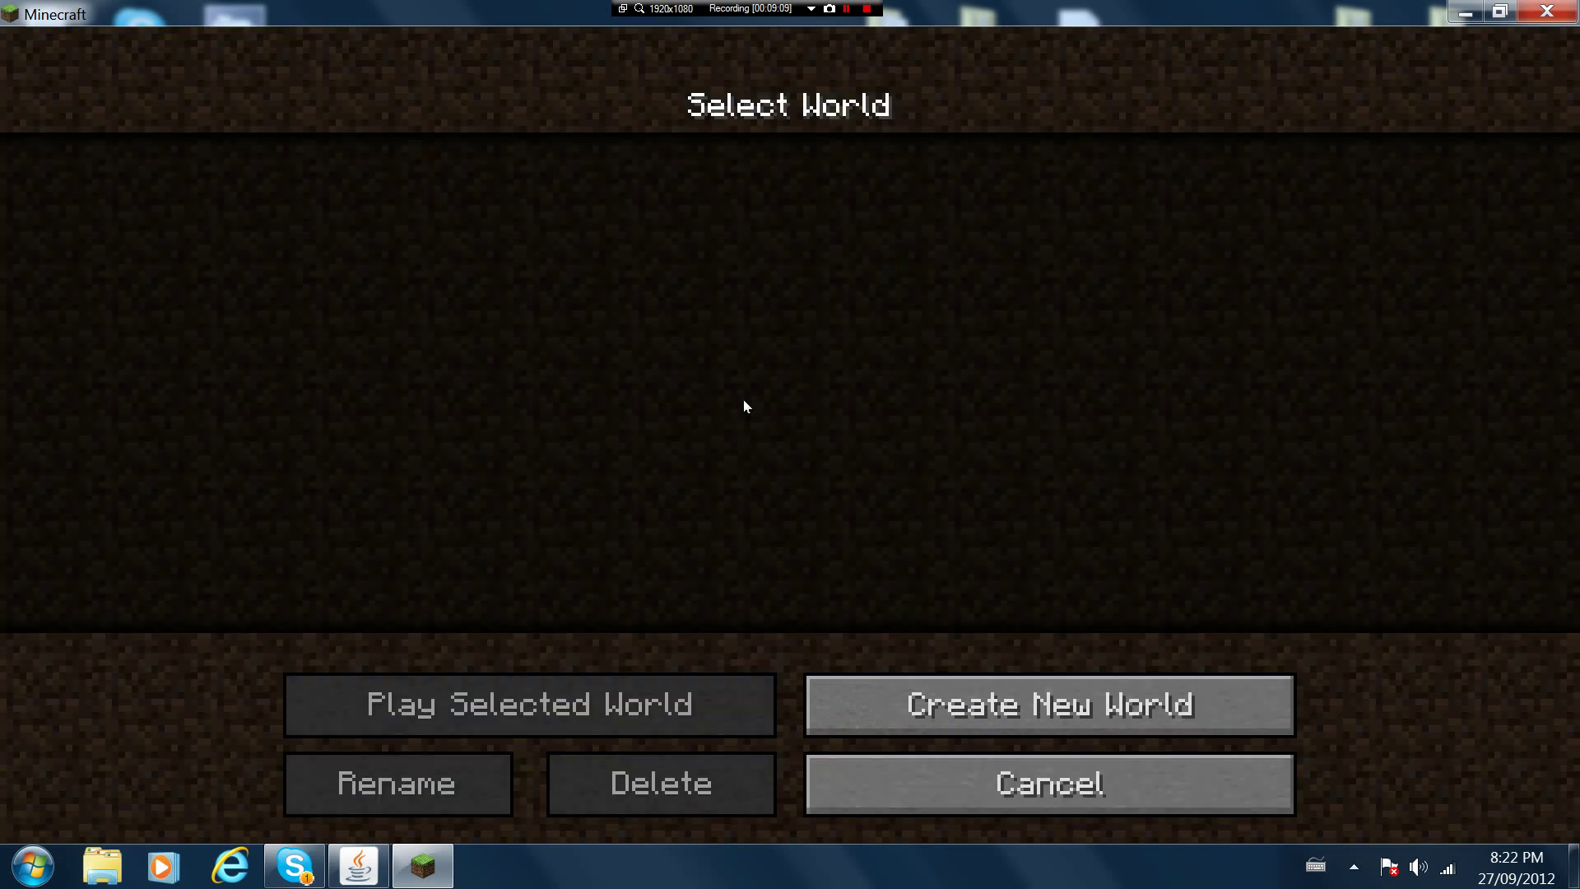
{"action": "left_click", "coordinate": [1029, 706]}
{"action": "left_click", "coordinate": [888, 391]}
{"action": "left_click", "coordinate": [889, 390]}
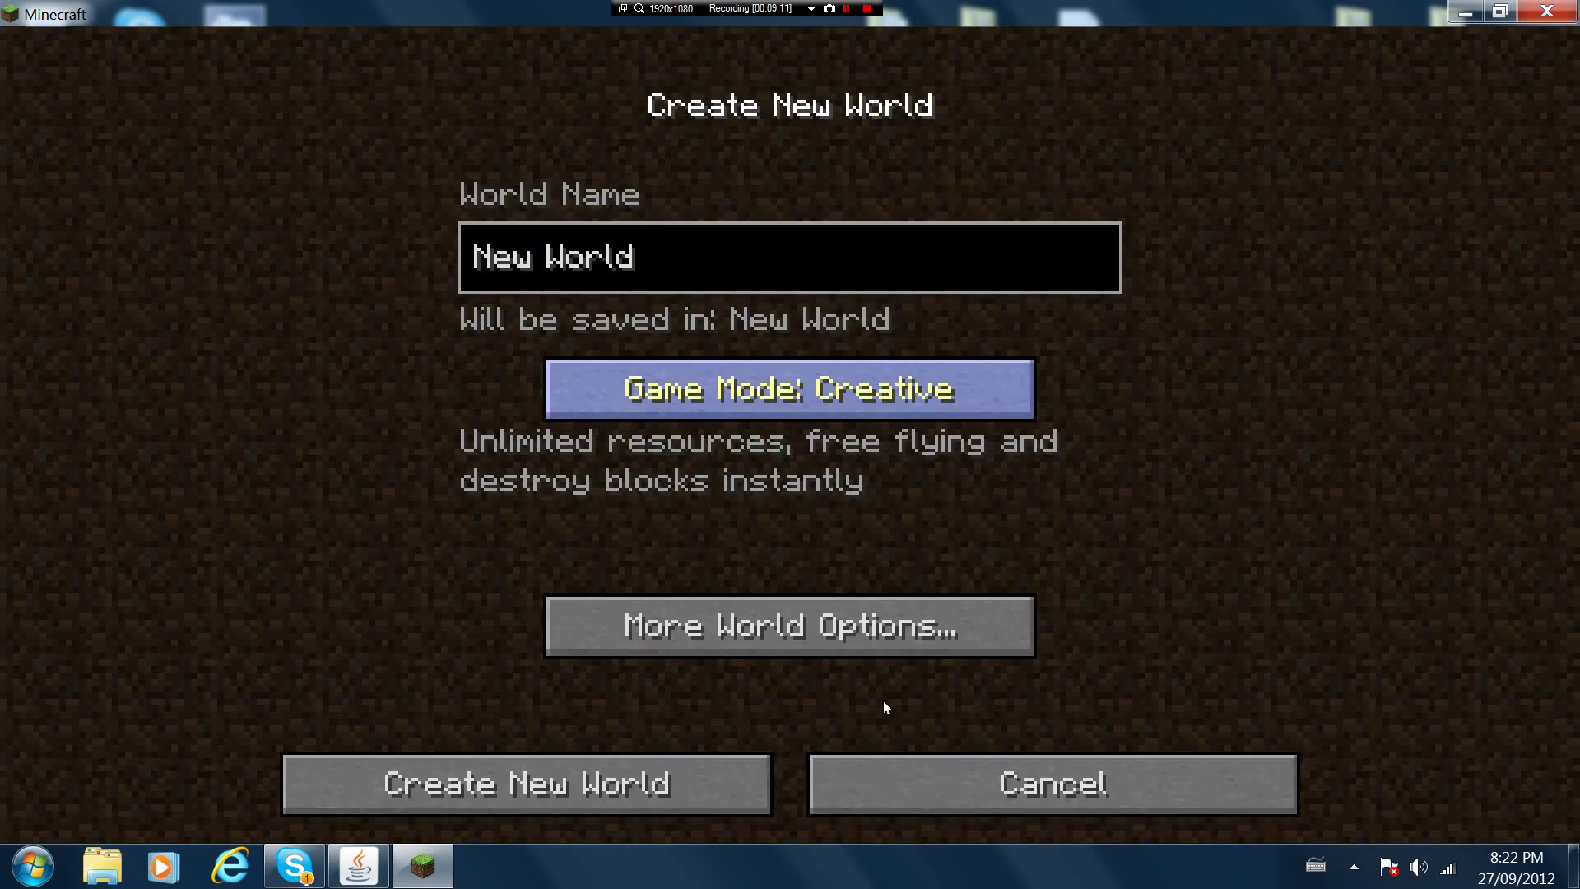
Generate New World and browse its creative inventory of modded blocks like Crushed Obsidian and Sulfur Ore
{"action": "left_click", "coordinate": [594, 770]}
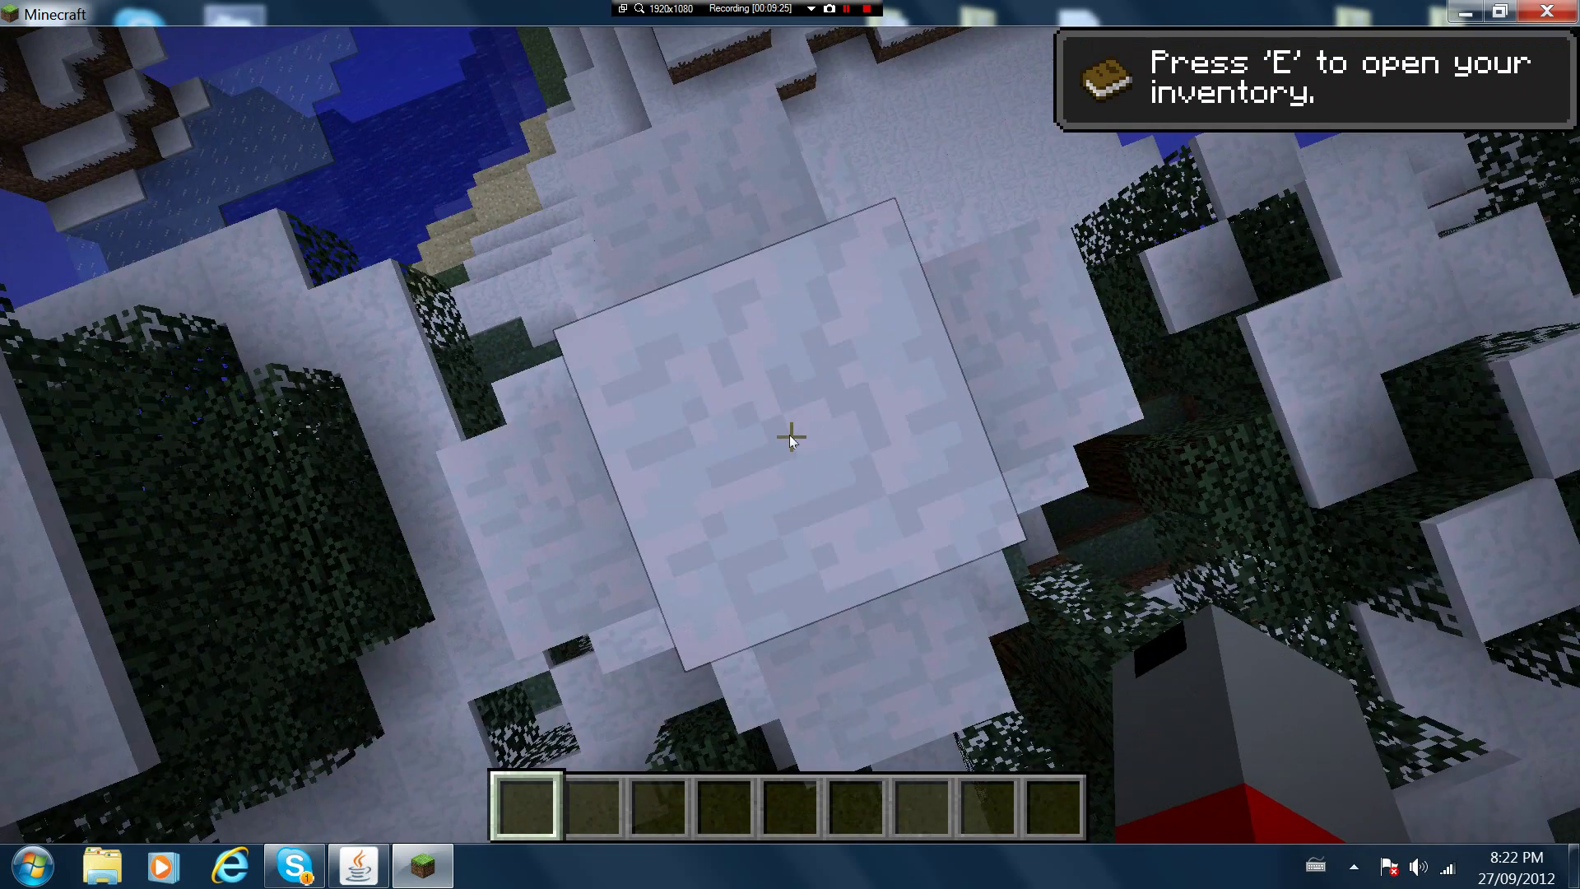
{"action": "key", "text": "e"}
{"action": "scroll", "coordinate": [829, 423], "scroll_direction": "down", "scroll_amount": 4}
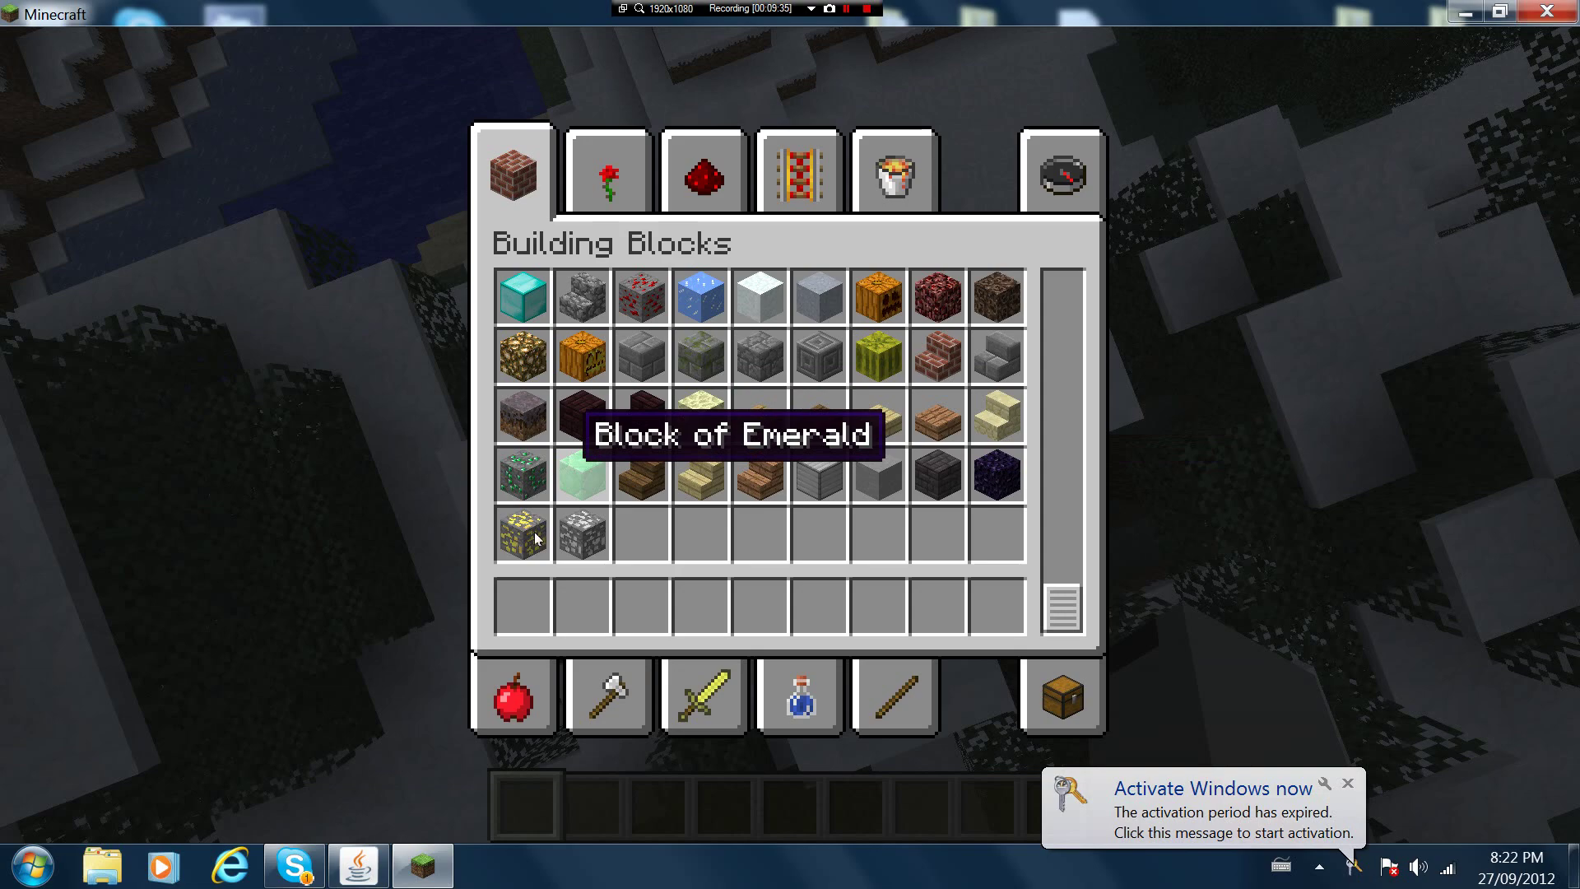
Put Emerald Ore in hotbar slot 1 and place an emerald ore block in the world
{"action": "left_click", "coordinate": [539, 490]}
{"action": "left_click", "coordinate": [521, 607]}
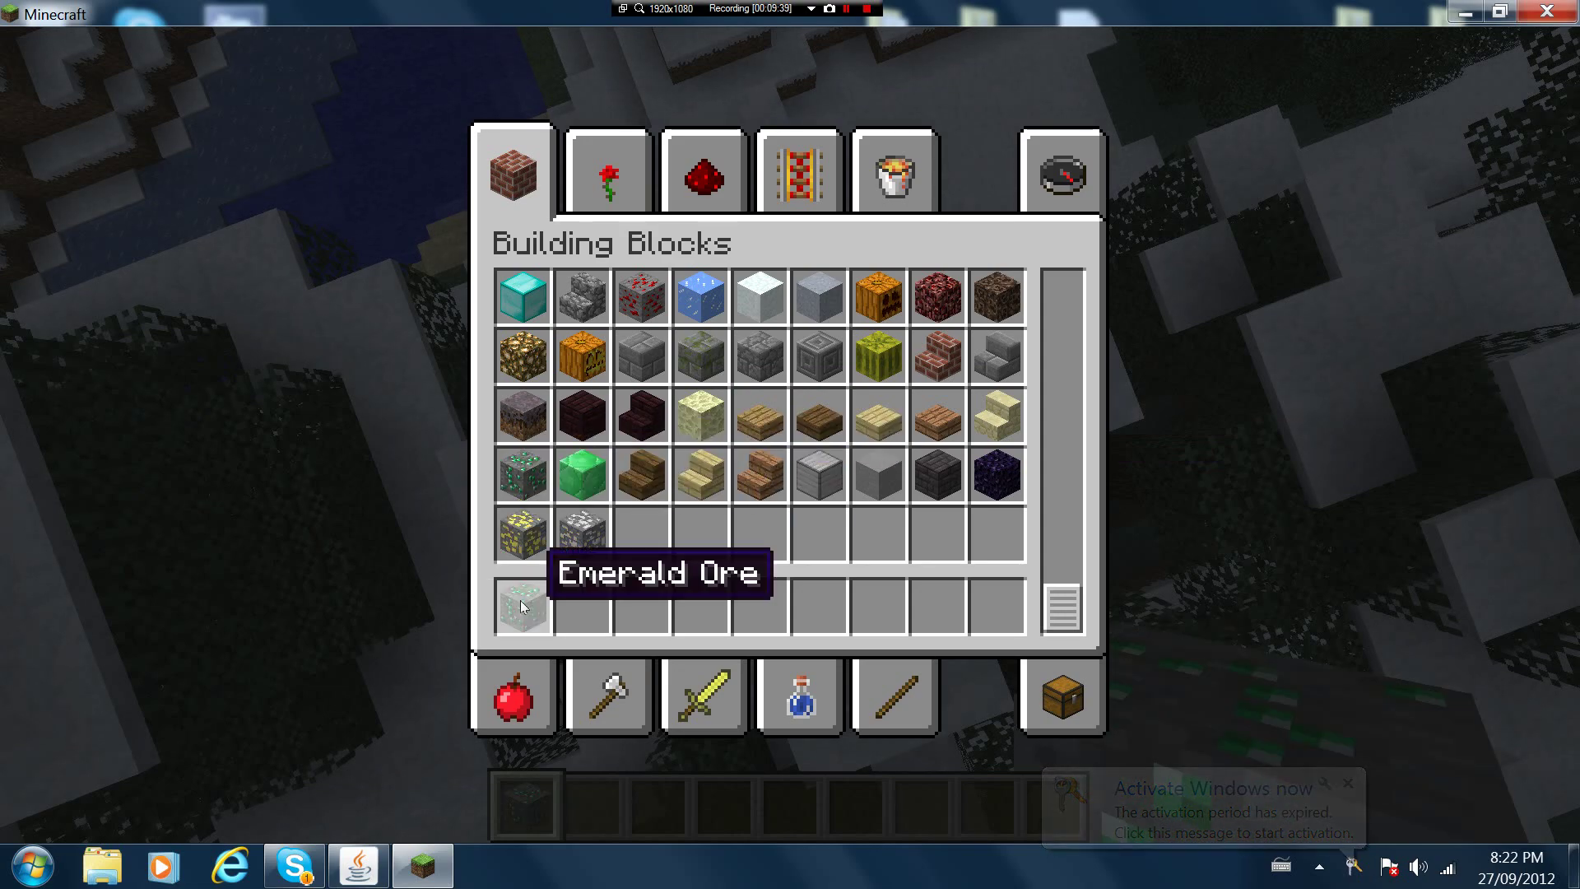
{"action": "key", "text": "Escape"}
{"action": "scroll", "coordinate": [790, 436], "scroll_direction": "up", "scroll_amount": 10}
{"action": "scroll", "coordinate": [790, 437], "scroll_direction": "down", "scroll_amount": 1}
{"action": "scroll", "coordinate": [790, 436], "scroll_direction": "down", "scroll_amount": 1}
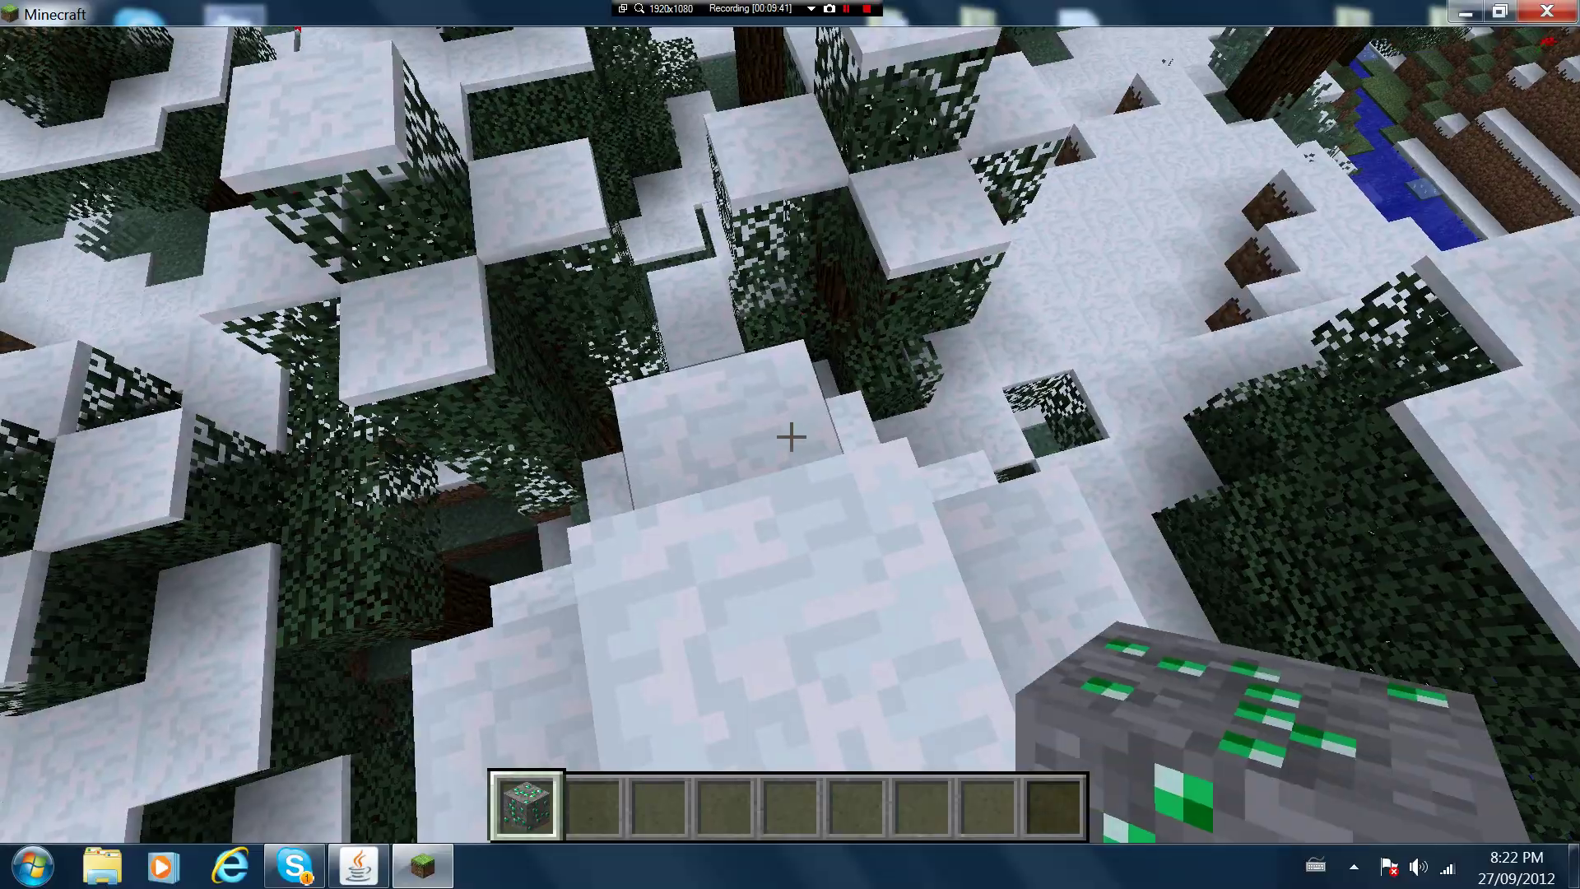
{"action": "right_click", "coordinate": [790, 436]}
{"action": "key", "text": "w"}
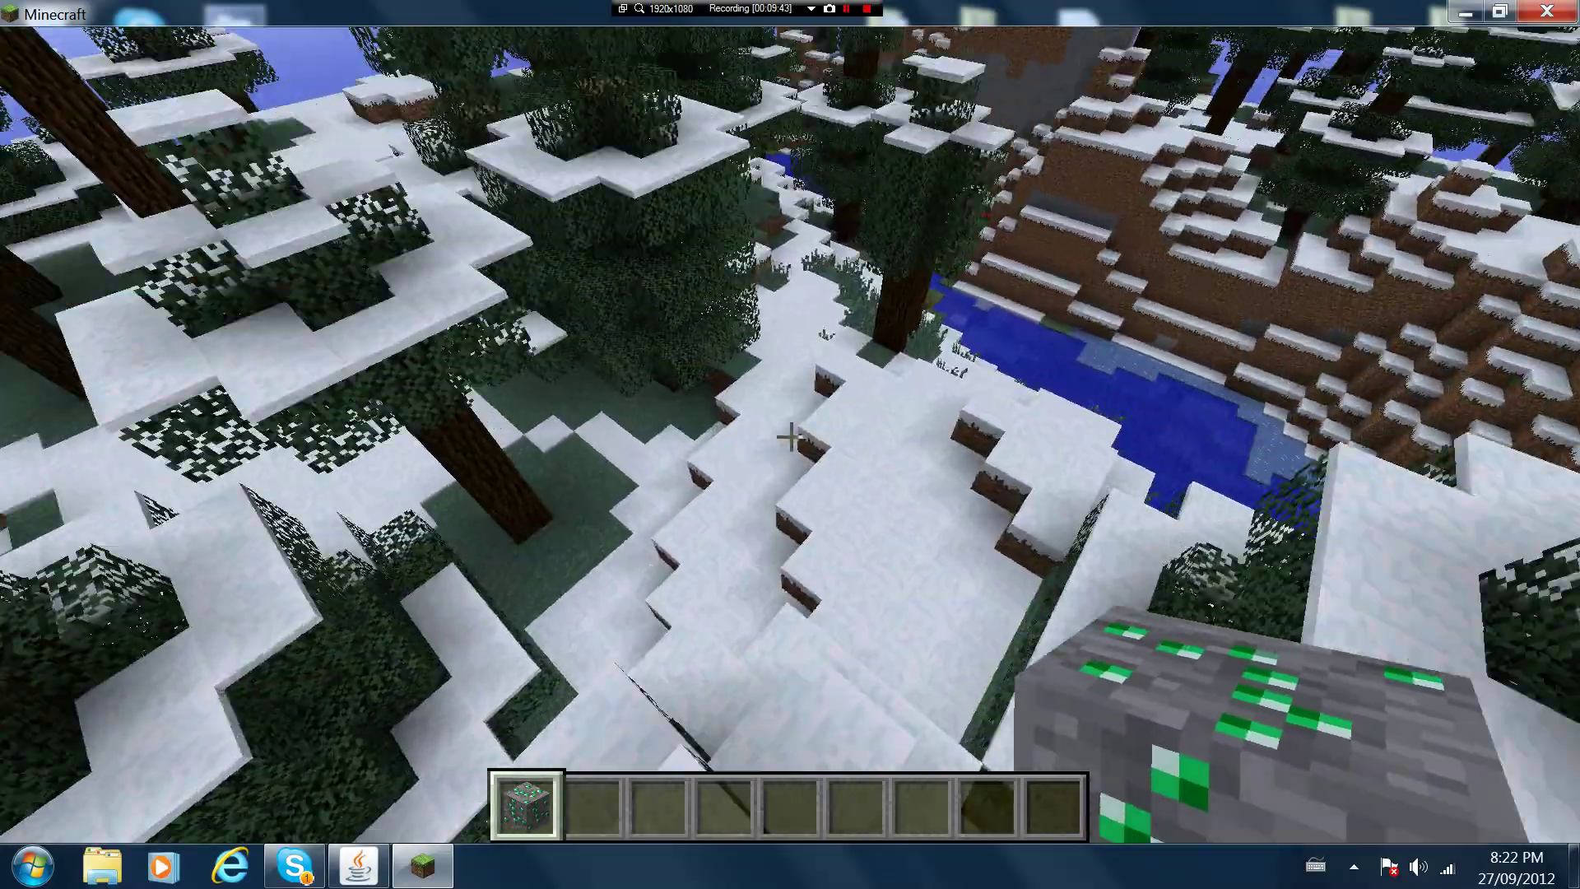
Browse the Redstone, Decoration Blocks and Transportation creative tabs to confirm modded items like Railcraft tracks
{"action": "key", "text": "e"}
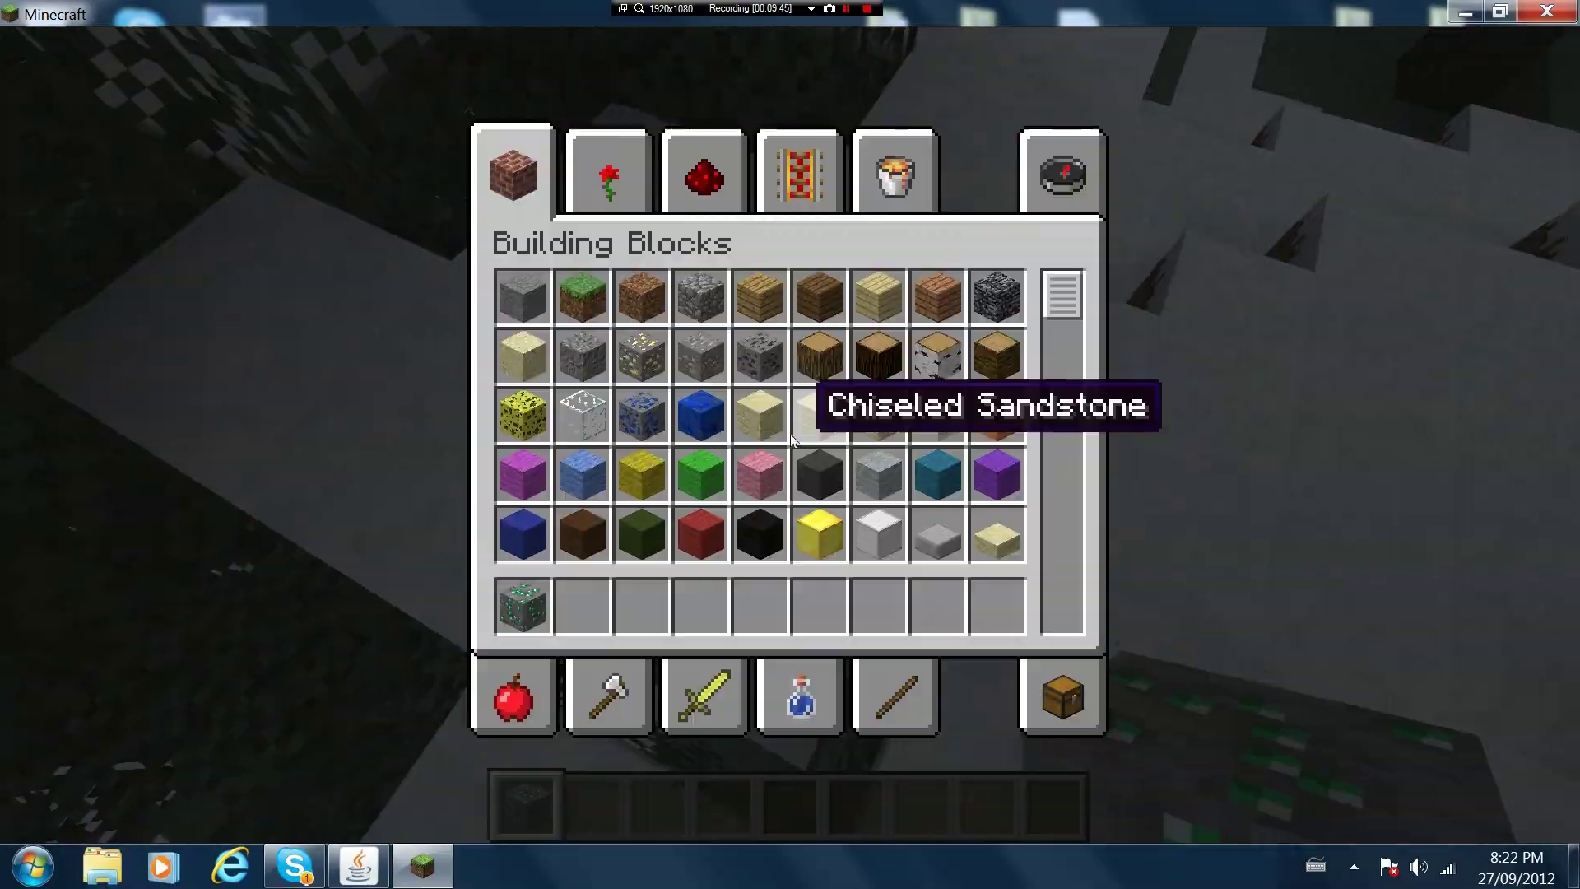
{"action": "left_click", "coordinate": [713, 194]}
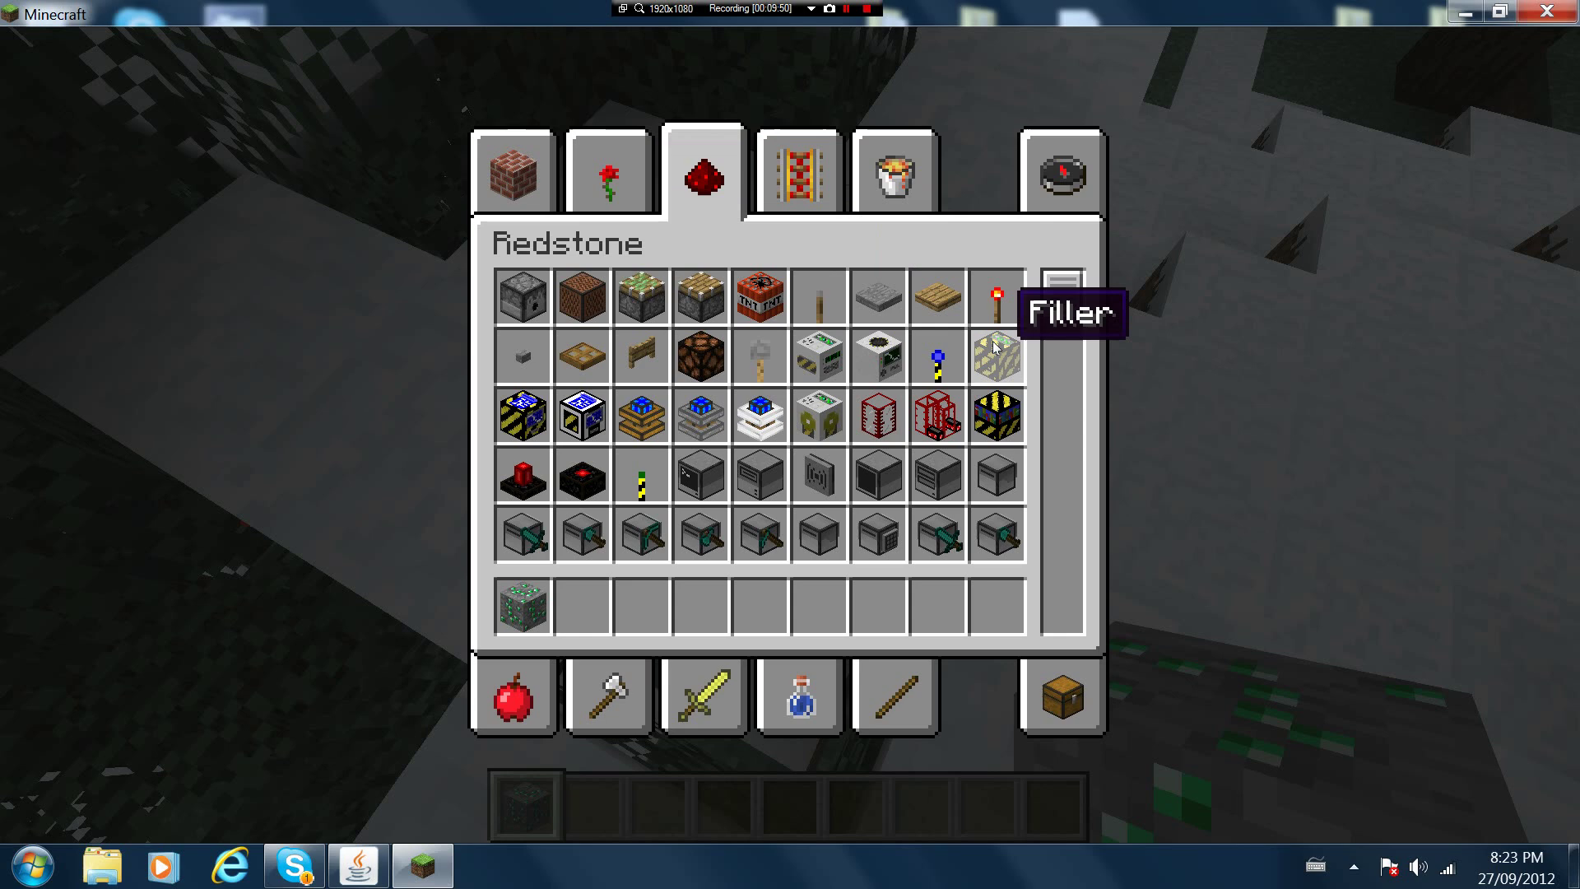
{"action": "left_click", "coordinate": [626, 204]}
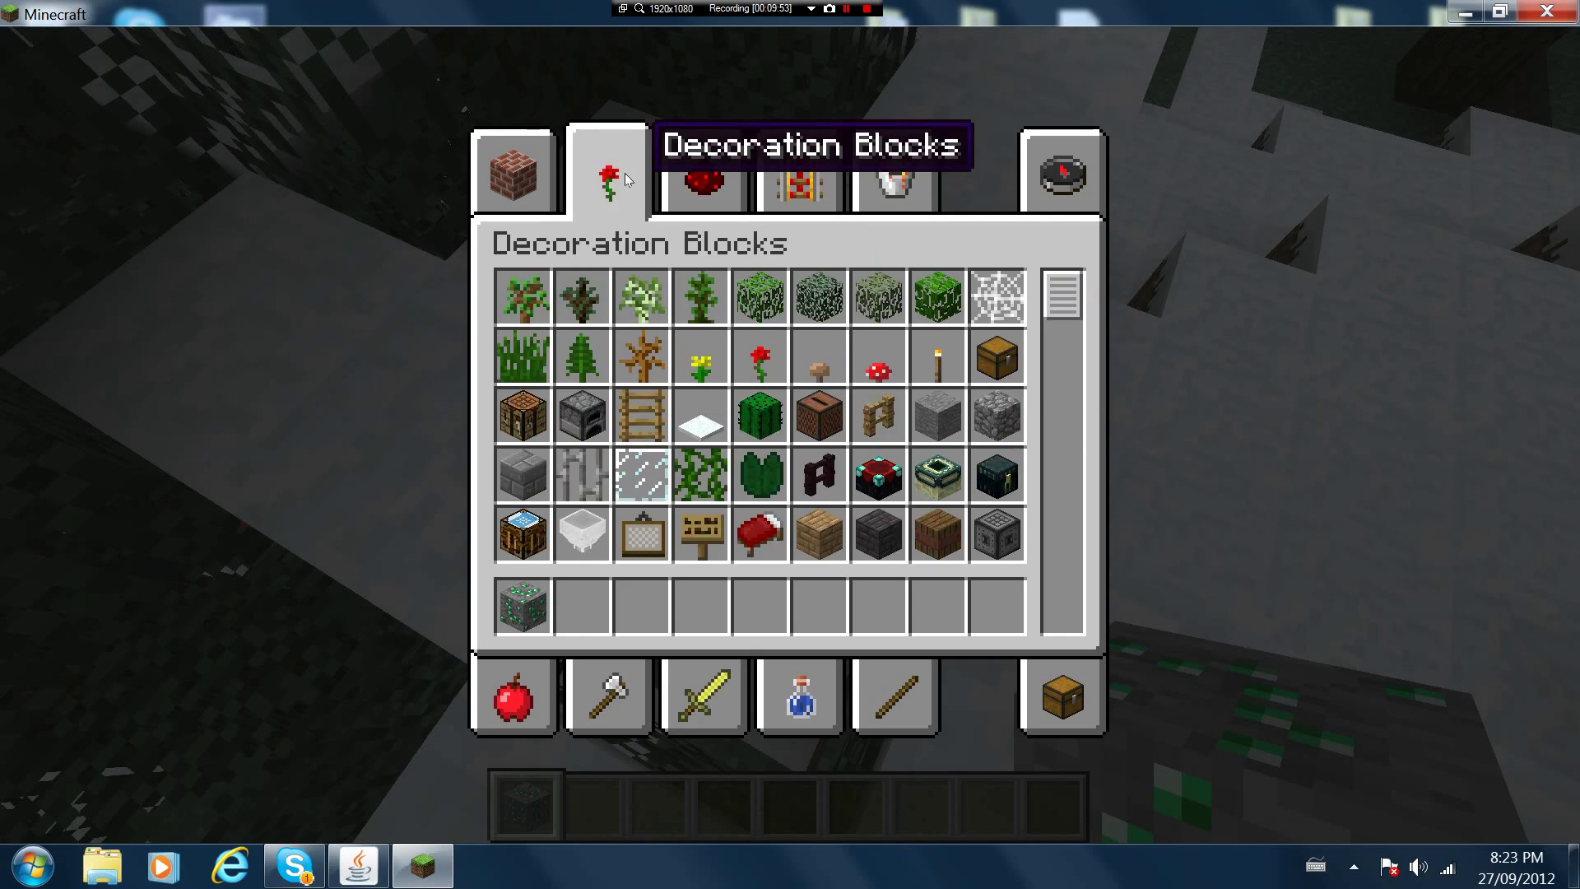
{"action": "scroll", "coordinate": [938, 395], "scroll_direction": "down", "scroll_amount": 3}
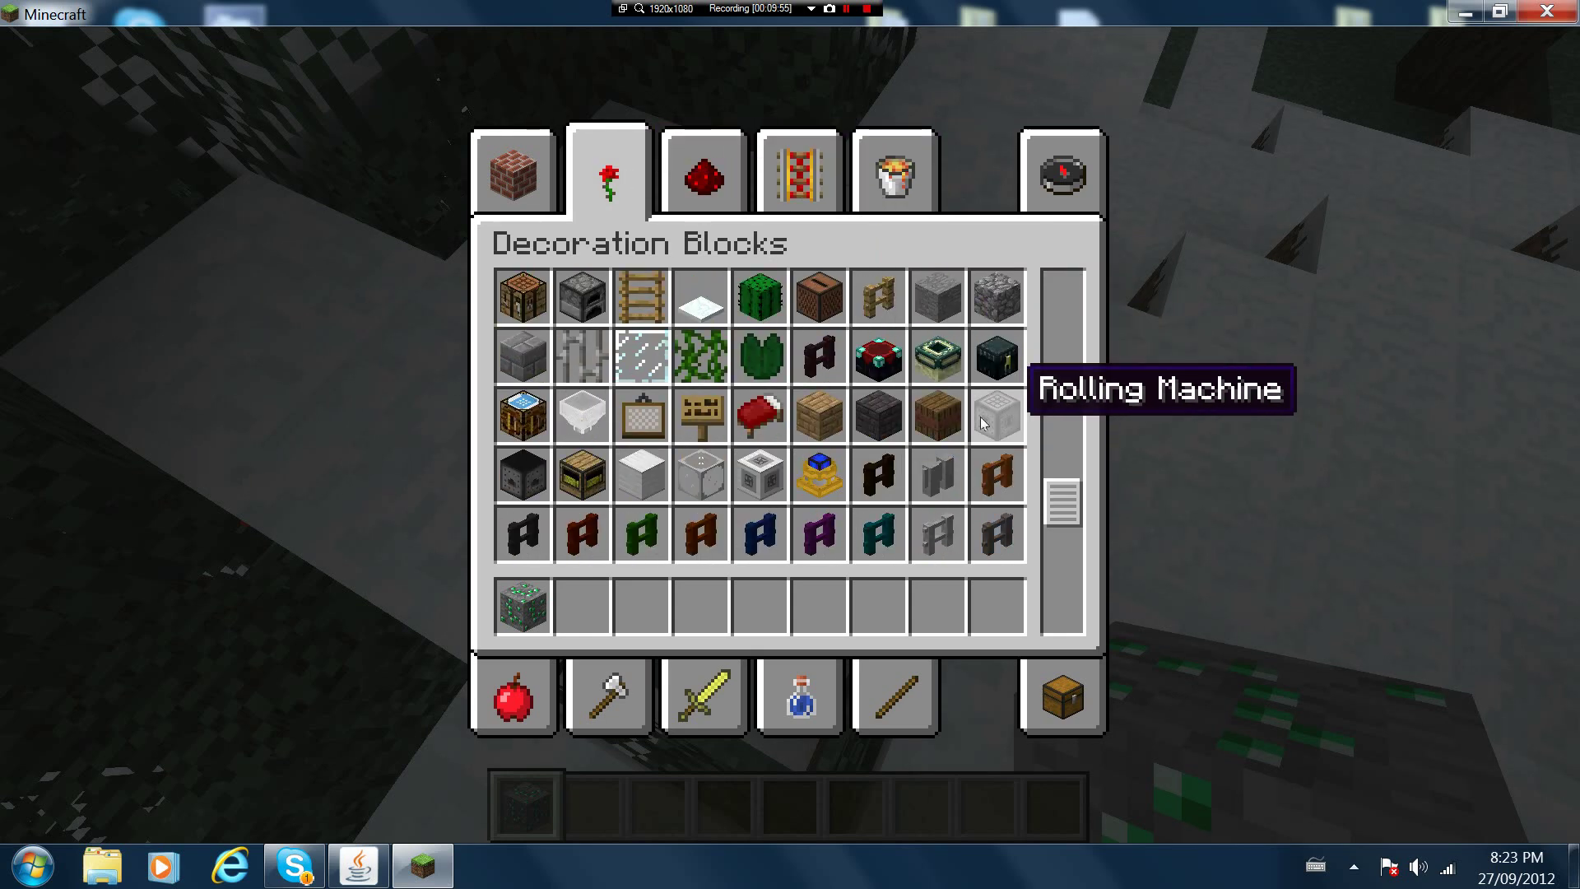
{"action": "left_click", "coordinate": [802, 175]}
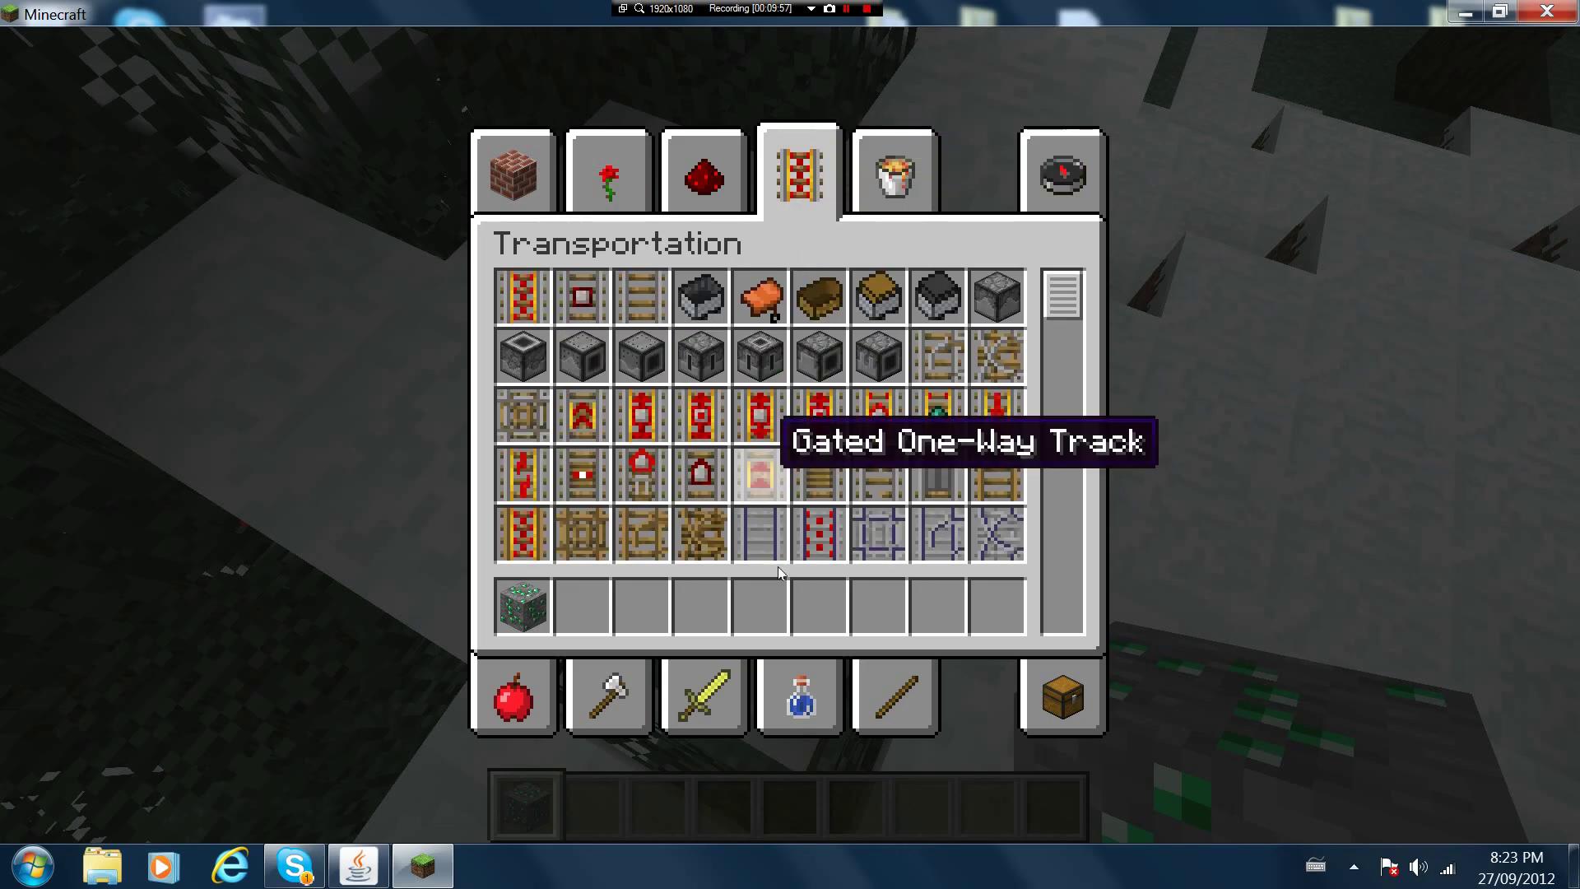